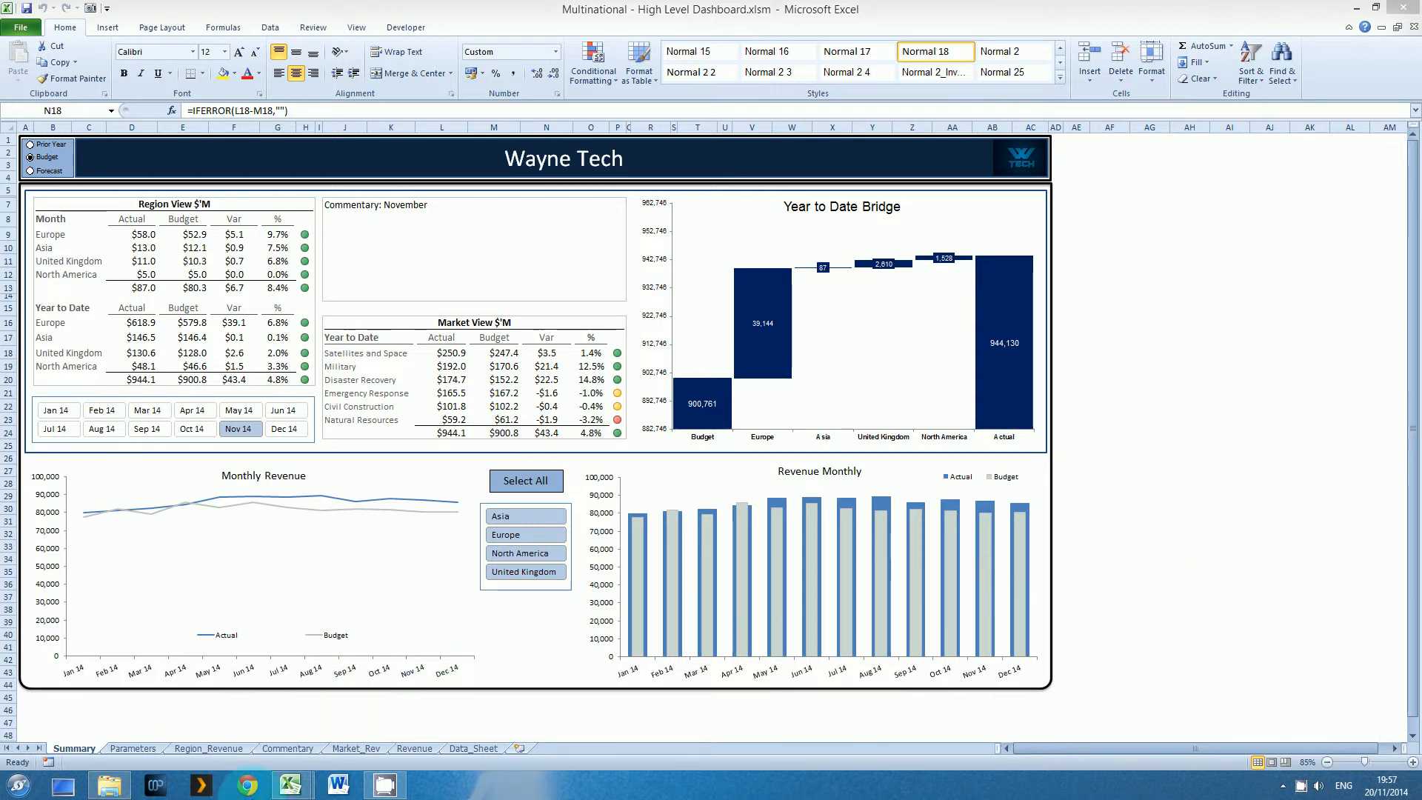
# Switch to the Multinational - High Level Dashboard.Data workbook and examine the empty chart areas on either side of the region slicer on Summary
pyautogui.moveTo(291, 785)
pyautogui.click(309, 738)
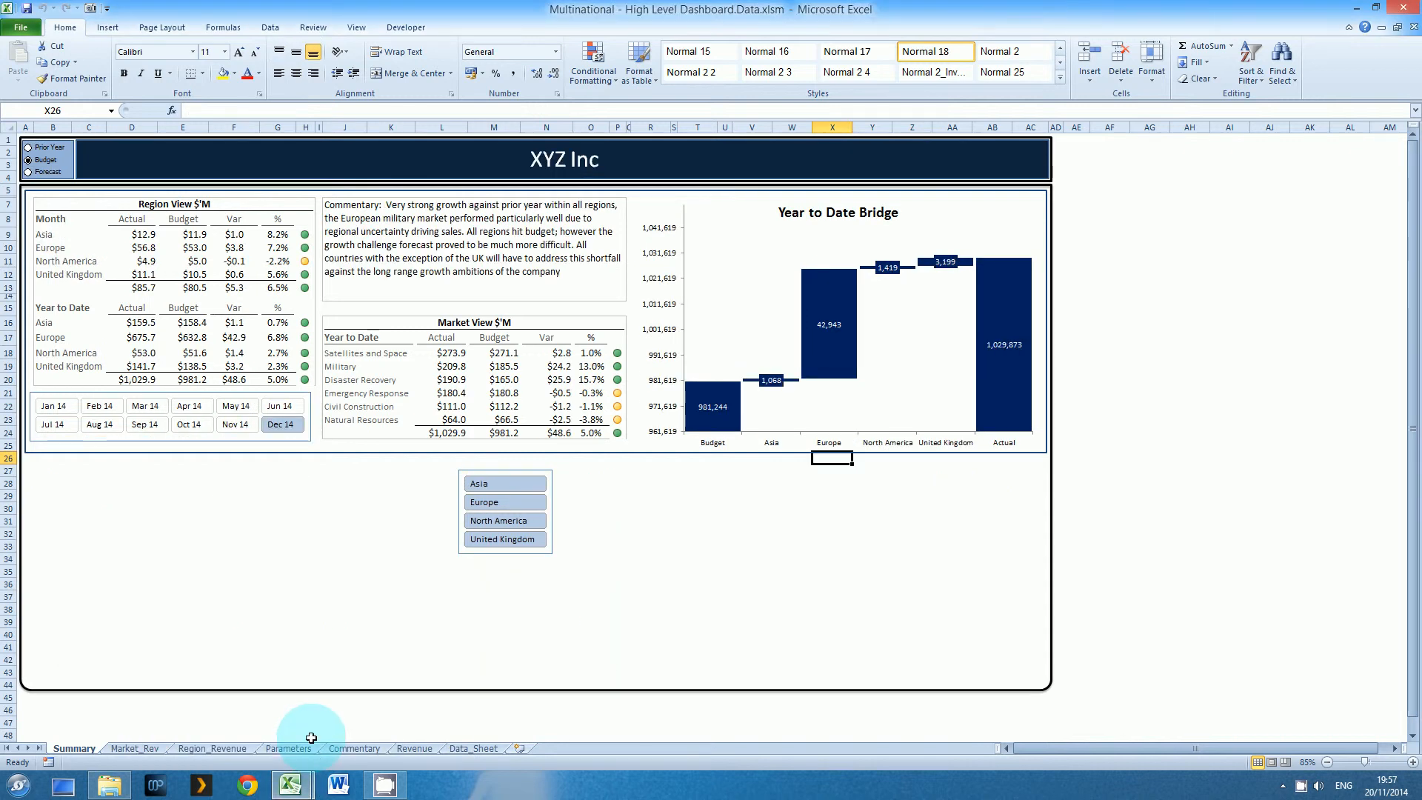
pyautogui.click(494, 571)
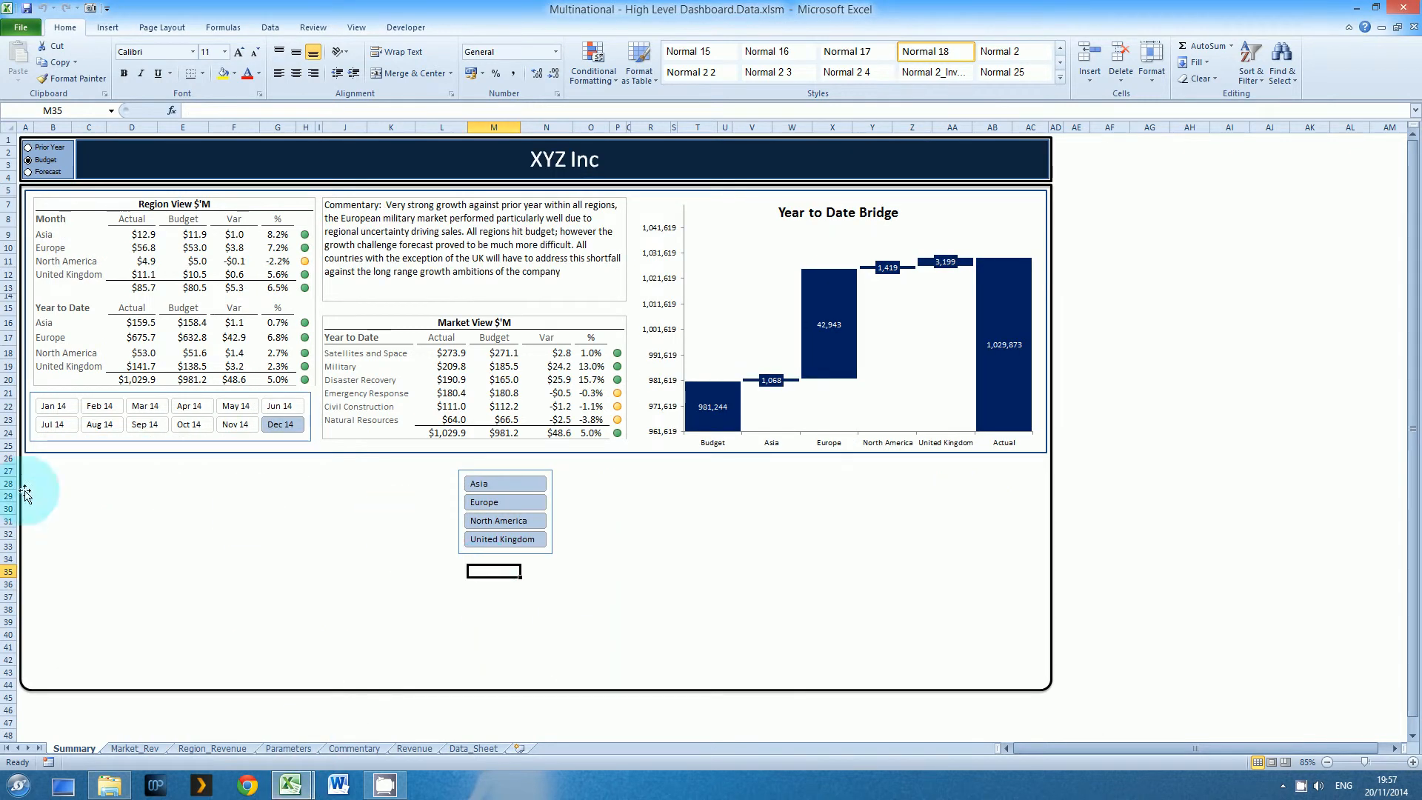
pyautogui.moveTo(55, 469); pyautogui.dragTo(412, 649)
pyautogui.moveTo(698, 534); pyautogui.dragTo(840, 647)
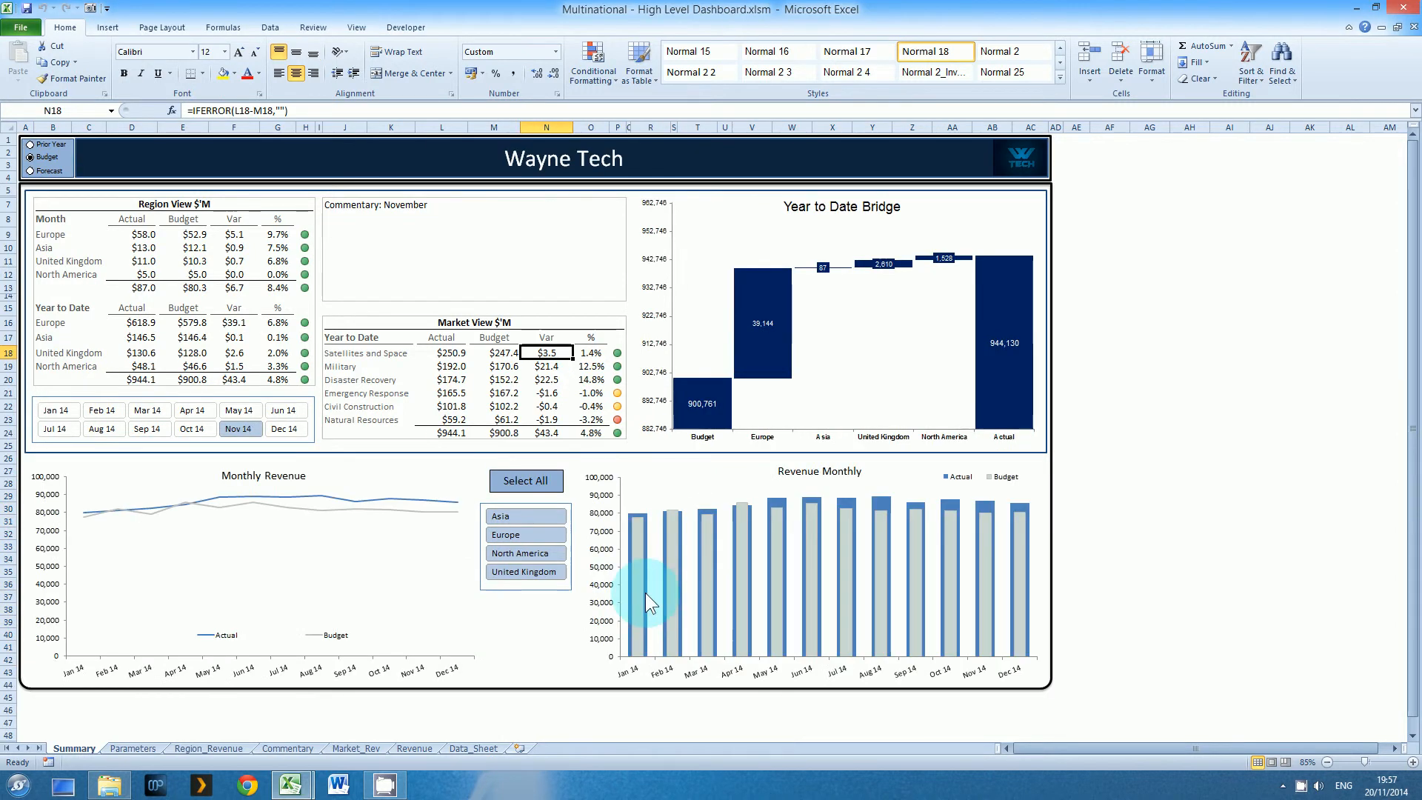
# Examine the Monthly Revenue line chart and the Revenue Monthly column chart in the finished Wayne Tech dashboard workbook
pyautogui.click(286, 508)
pyautogui.click(696, 522)
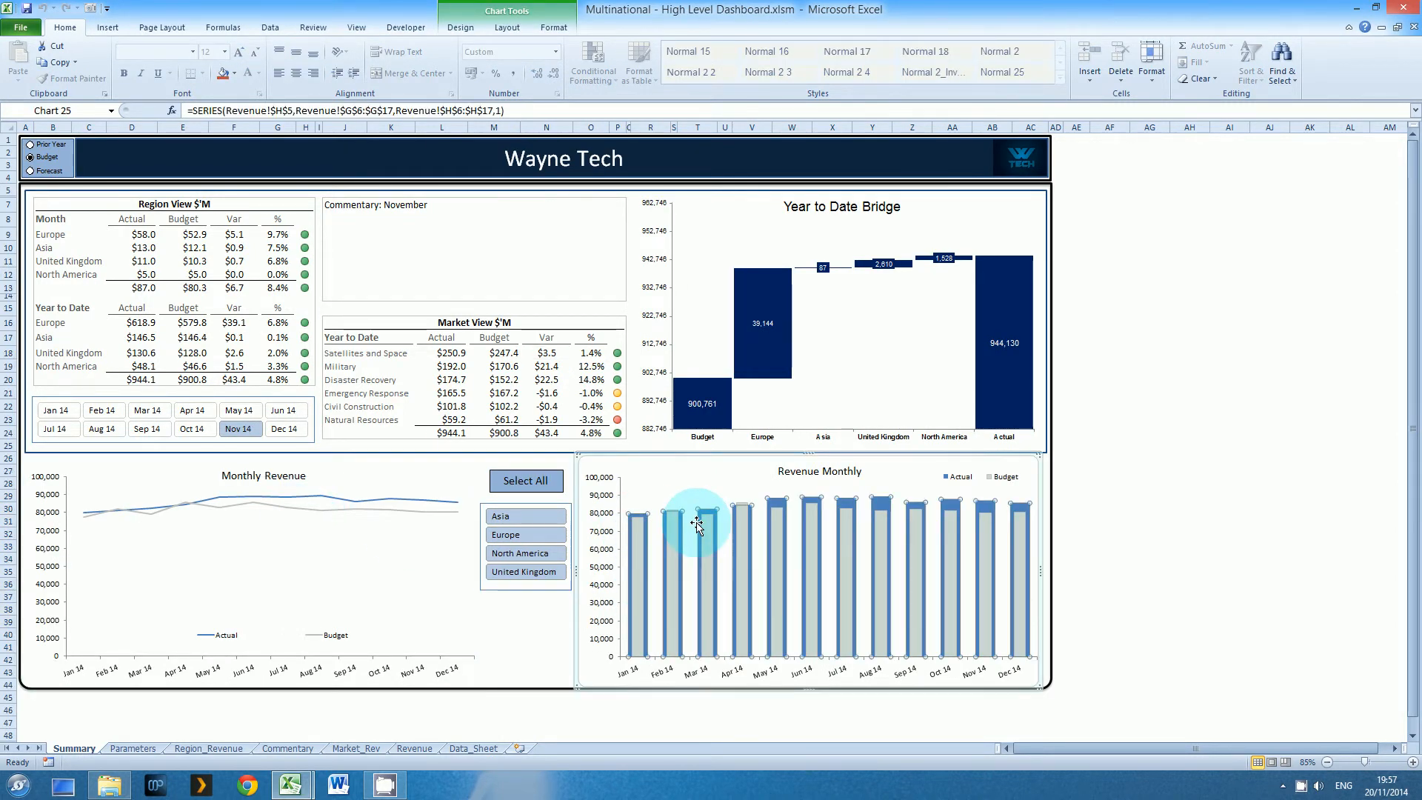
pyautogui.click(824, 494)
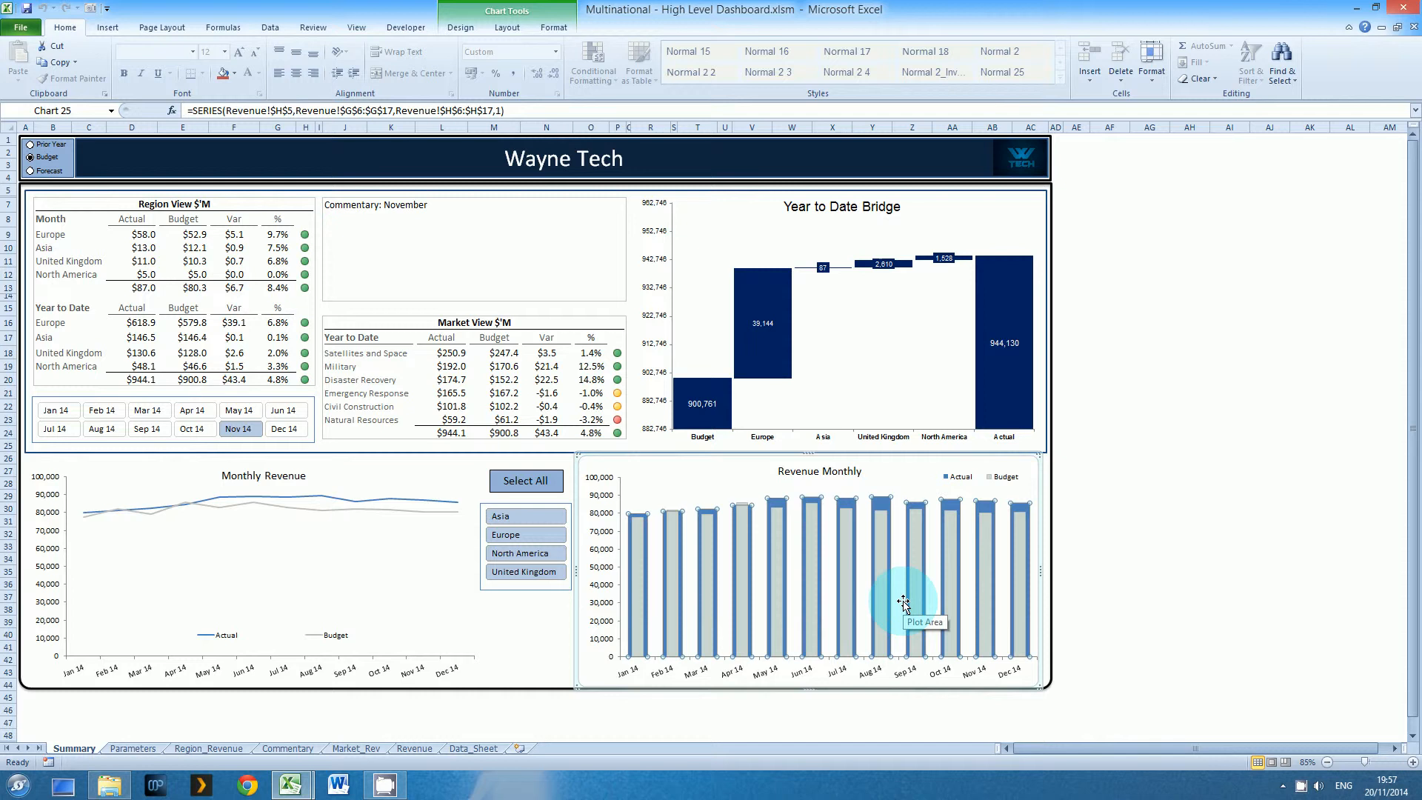
pyautogui.moveTo(890, 606)
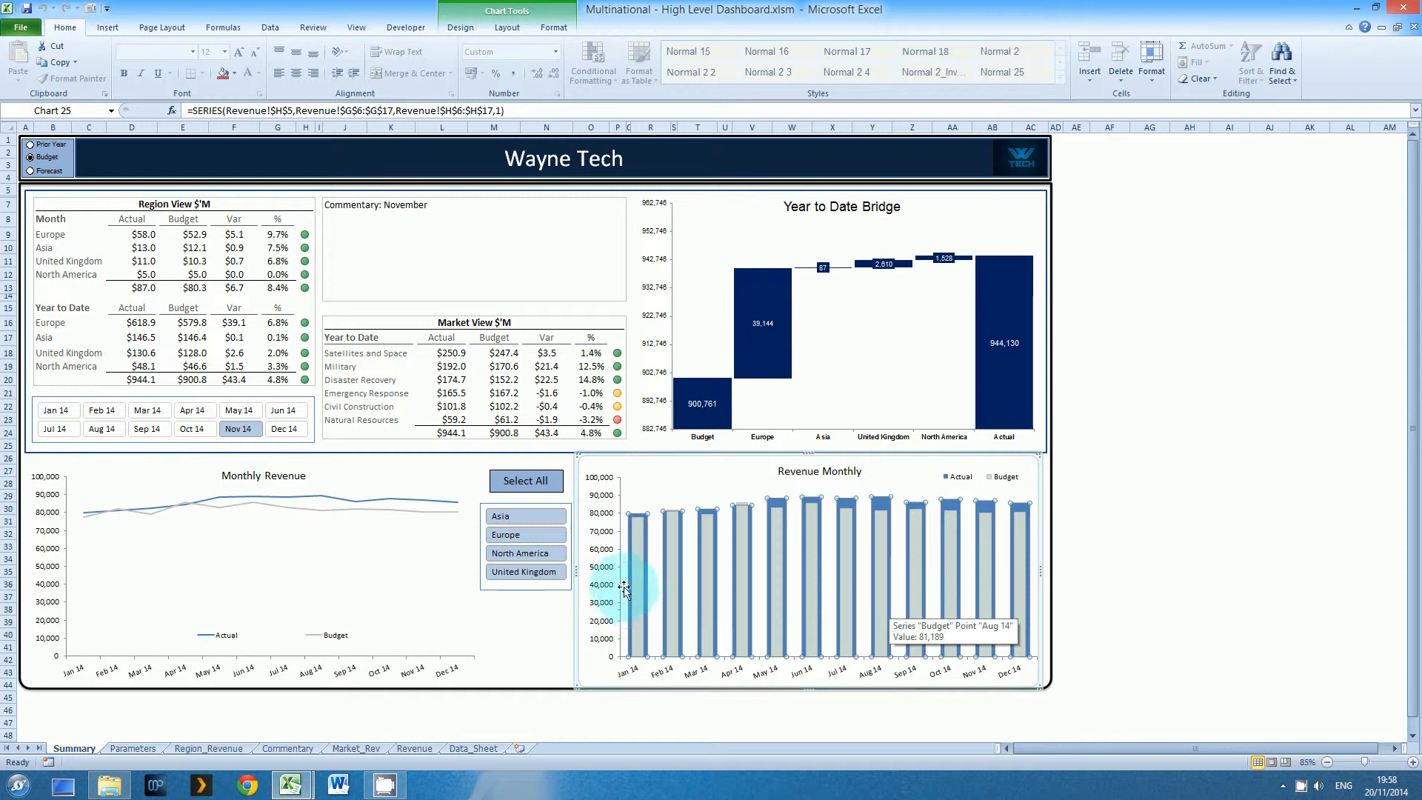
pyautogui.click(692, 573)
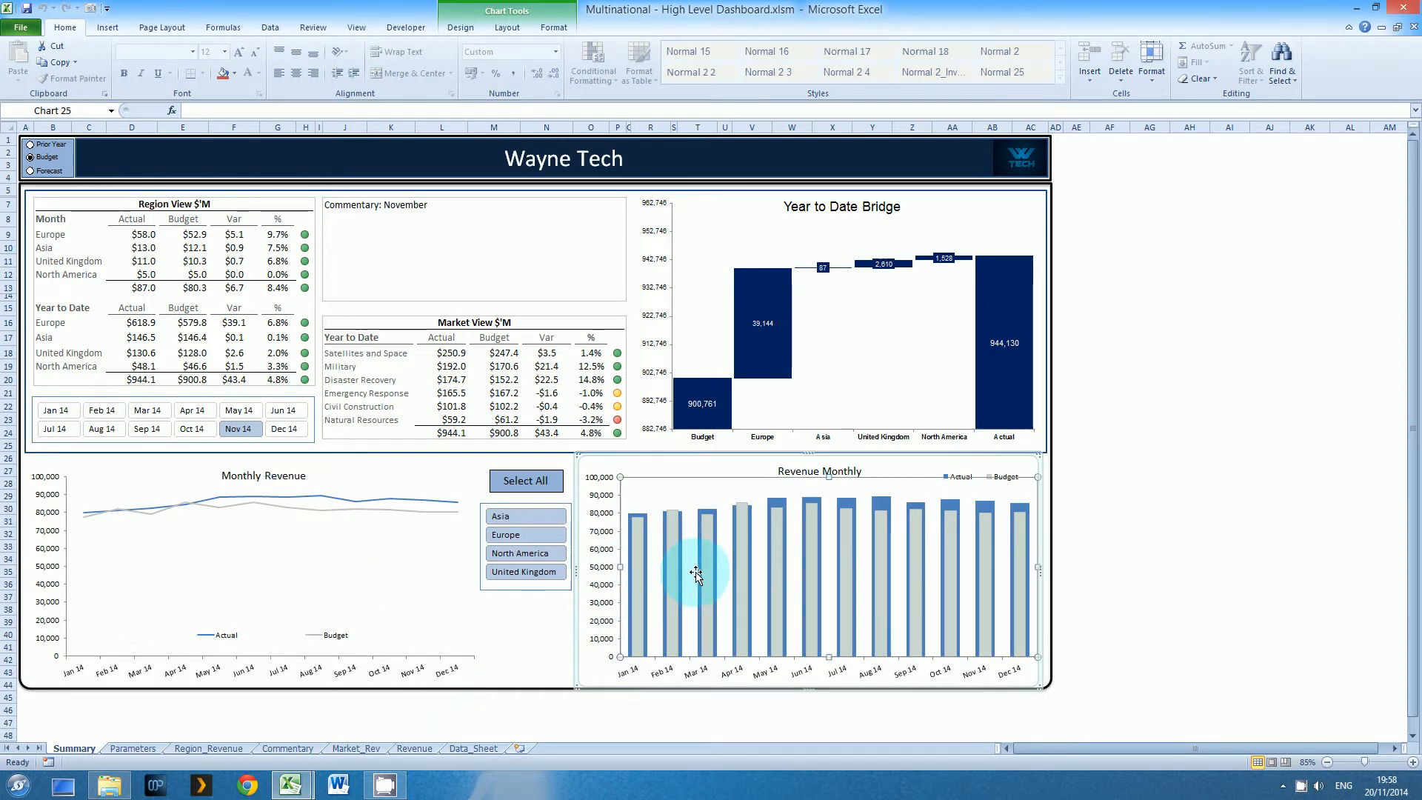
pyautogui.click(234, 577)
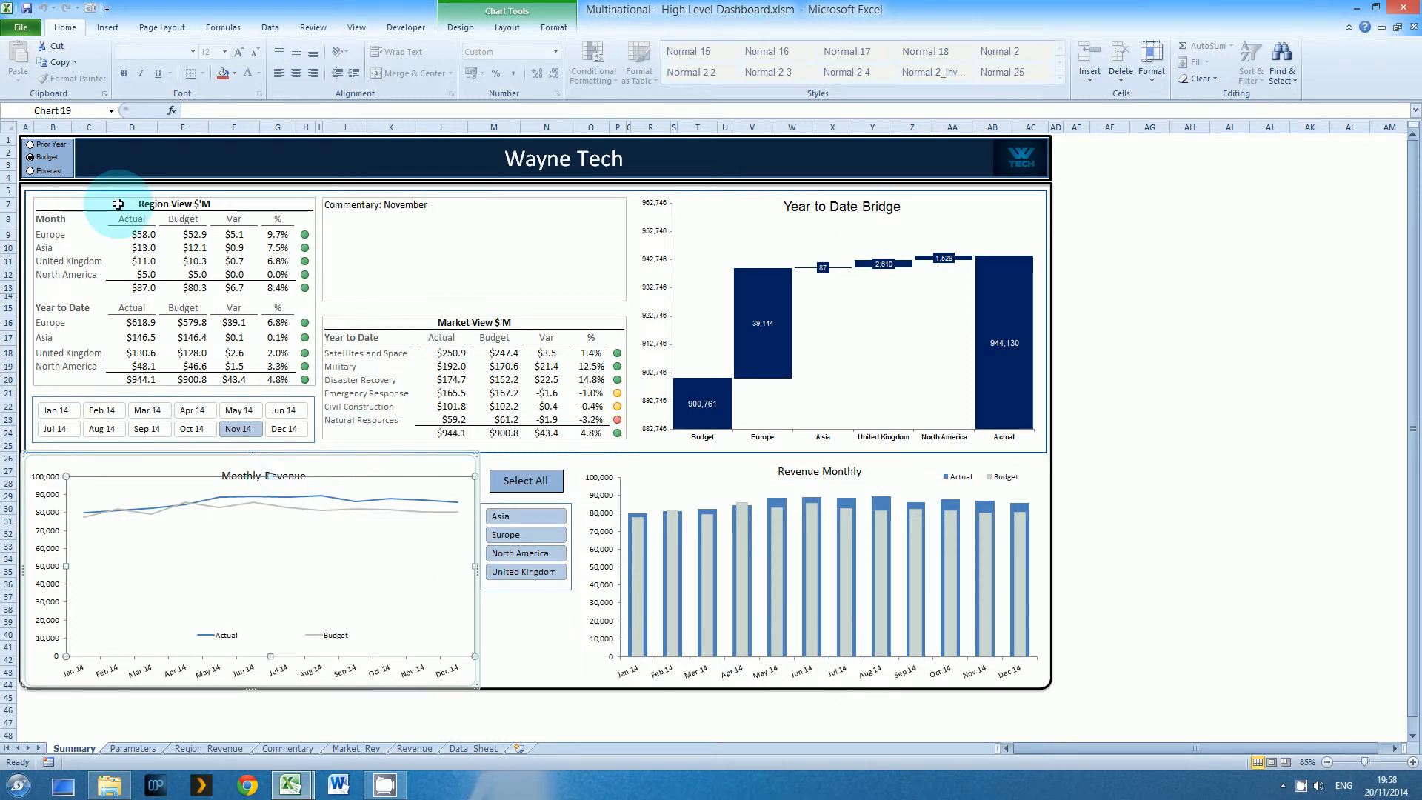
# Switch the Wayne Tech dashboard's comparison through Forecast, Budget and Prior Year, select Dec 14, and inspect the Monthly Revenue chart
pyautogui.click(46, 174)
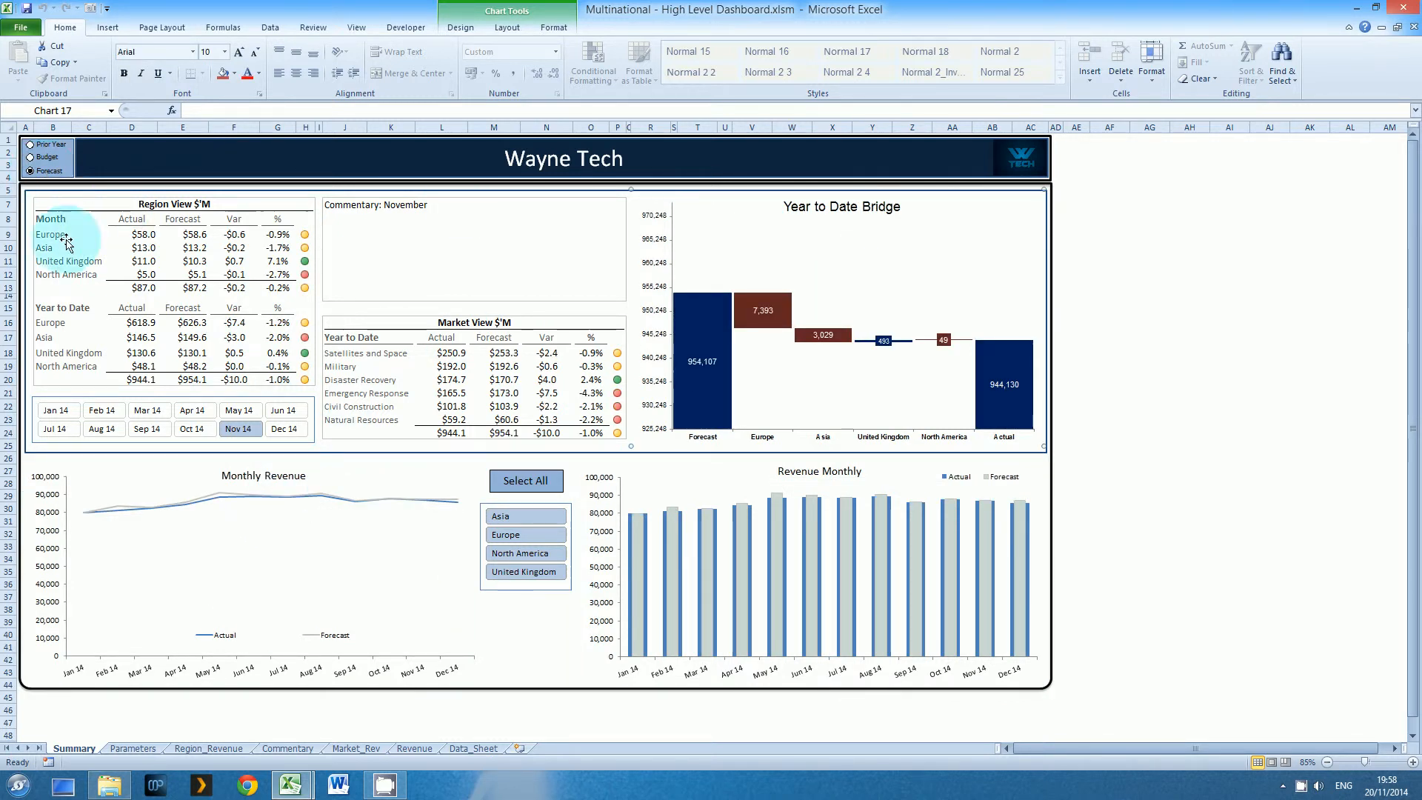
pyautogui.click(48, 158)
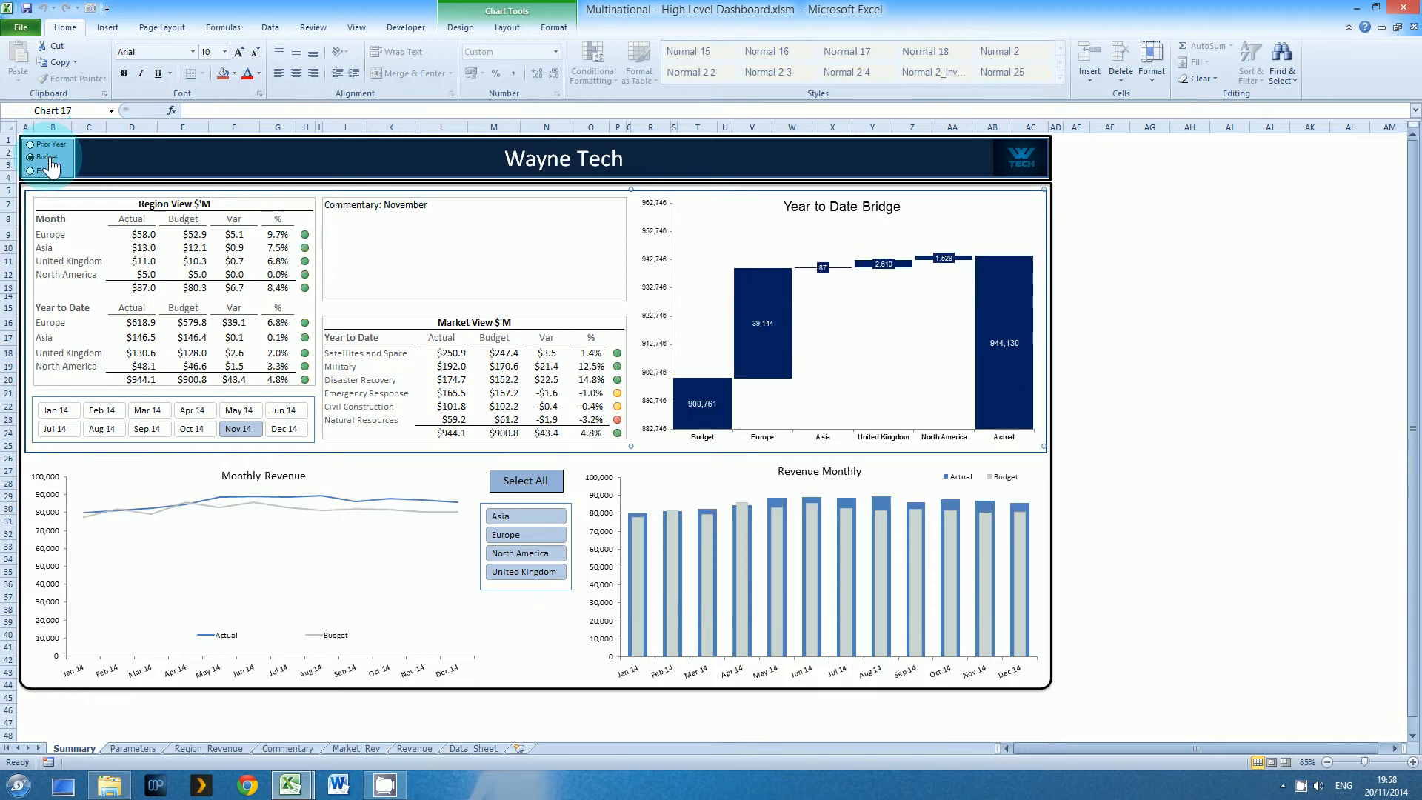
pyautogui.click(39, 144)
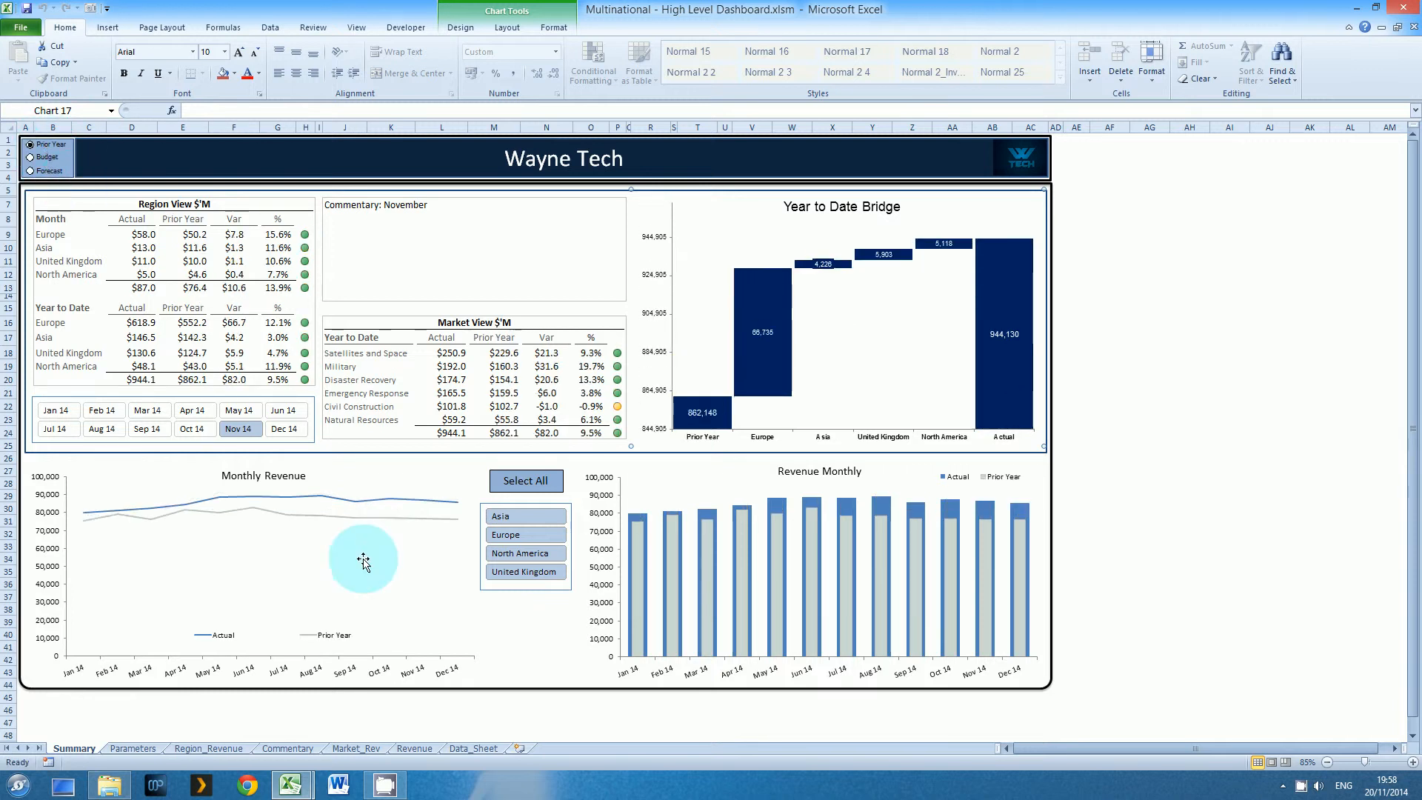
pyautogui.click(283, 430)
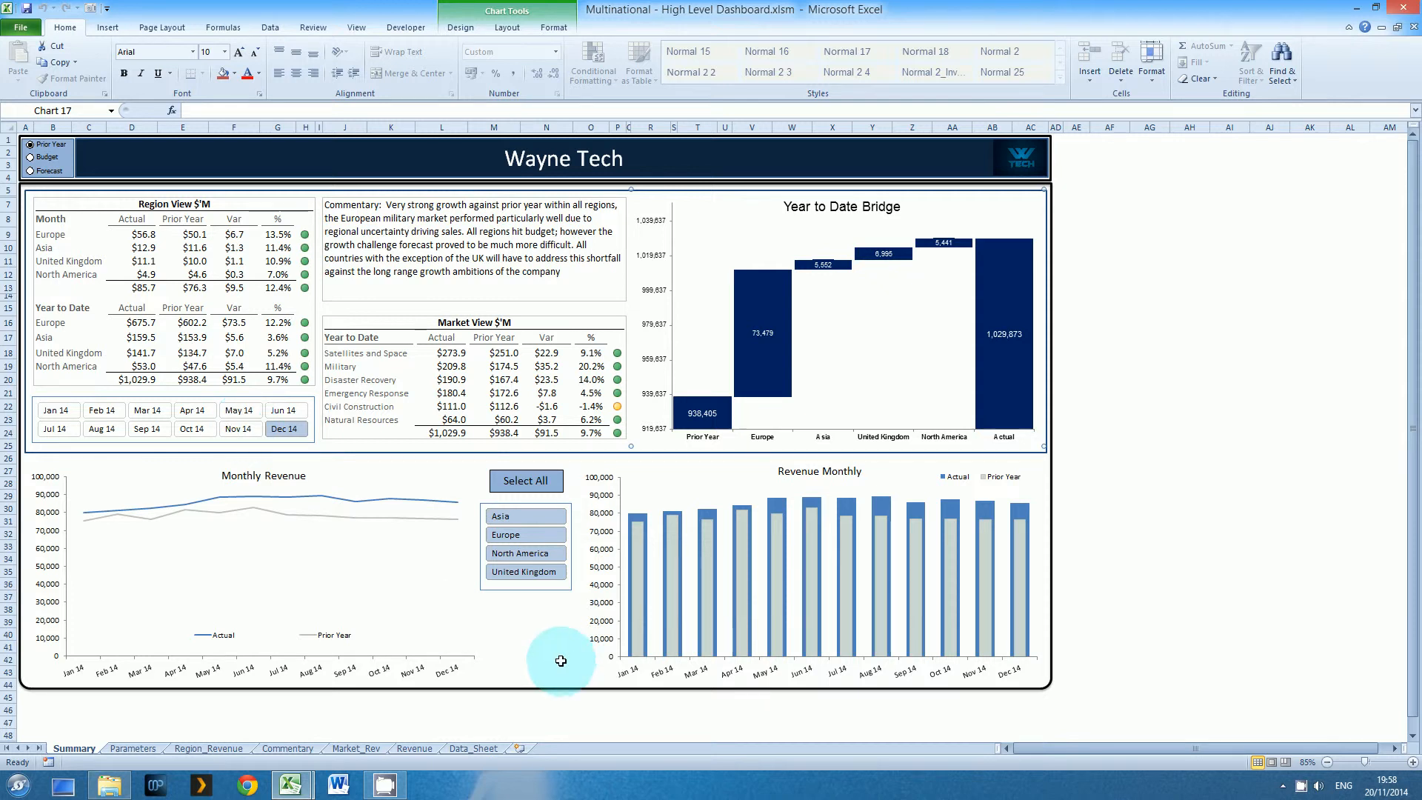
pyautogui.click(279, 544)
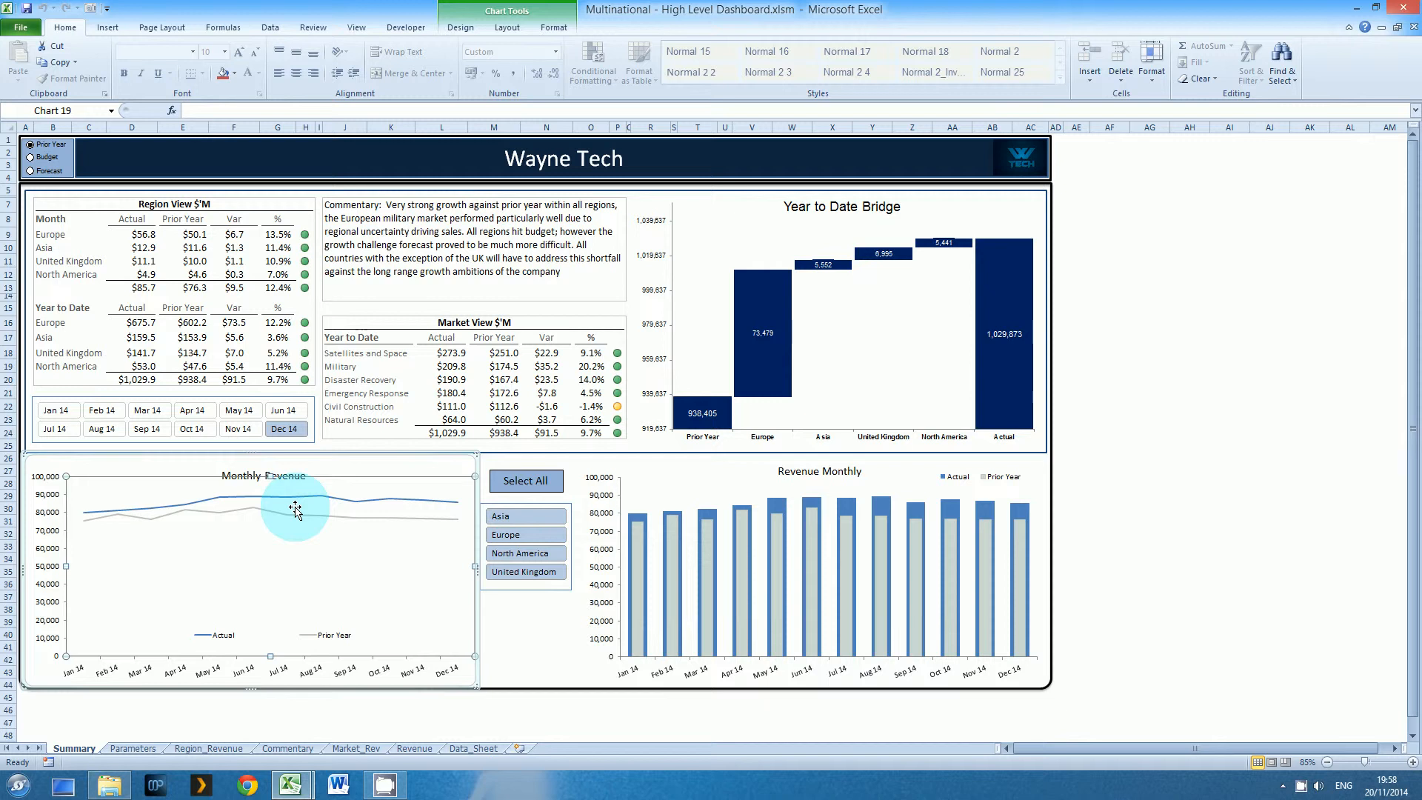
# Return to the Multinational - High Level Dashboard.Data workbook, view its Revenue sheet, and select a cell in the Data_Sheet table
pyautogui.click(290, 785)
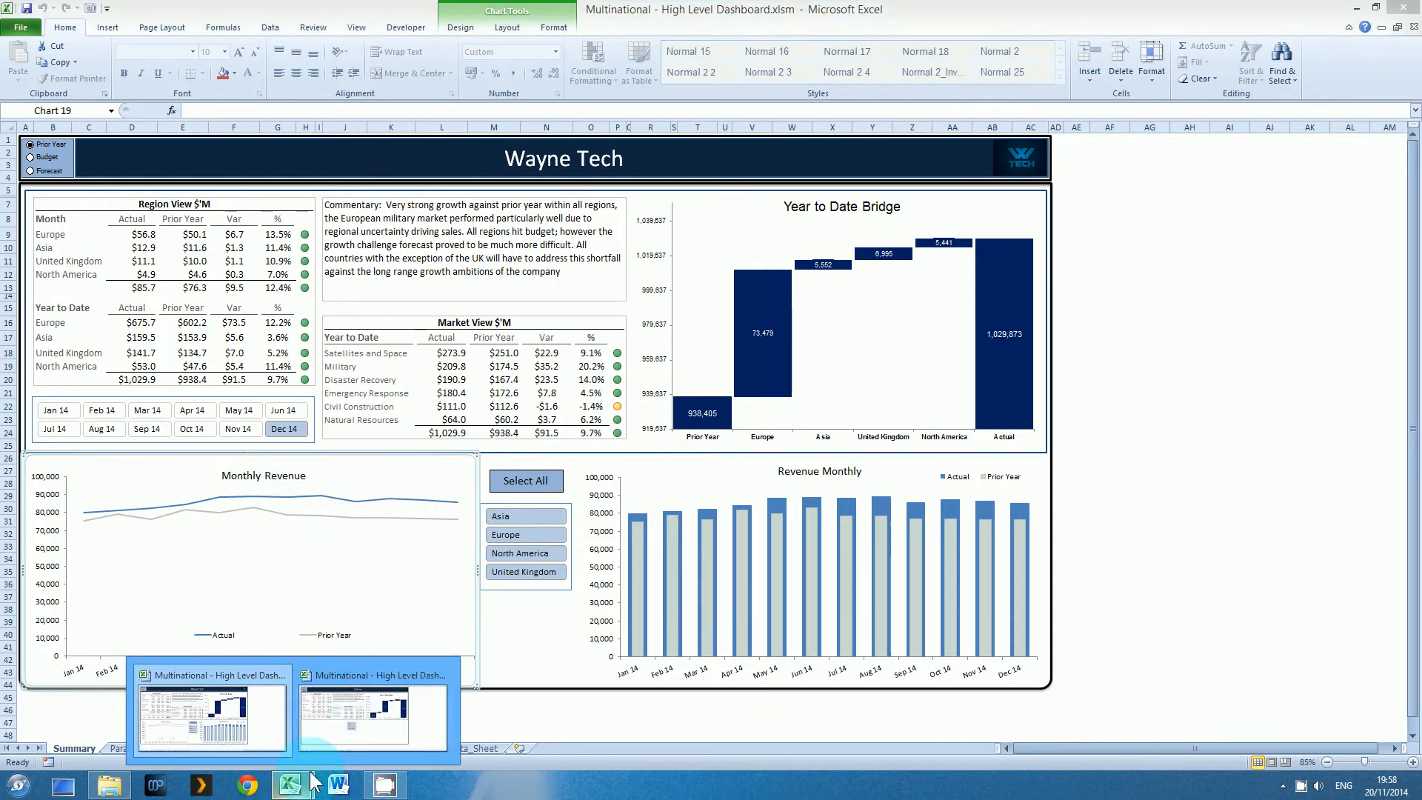
pyautogui.click(354, 732)
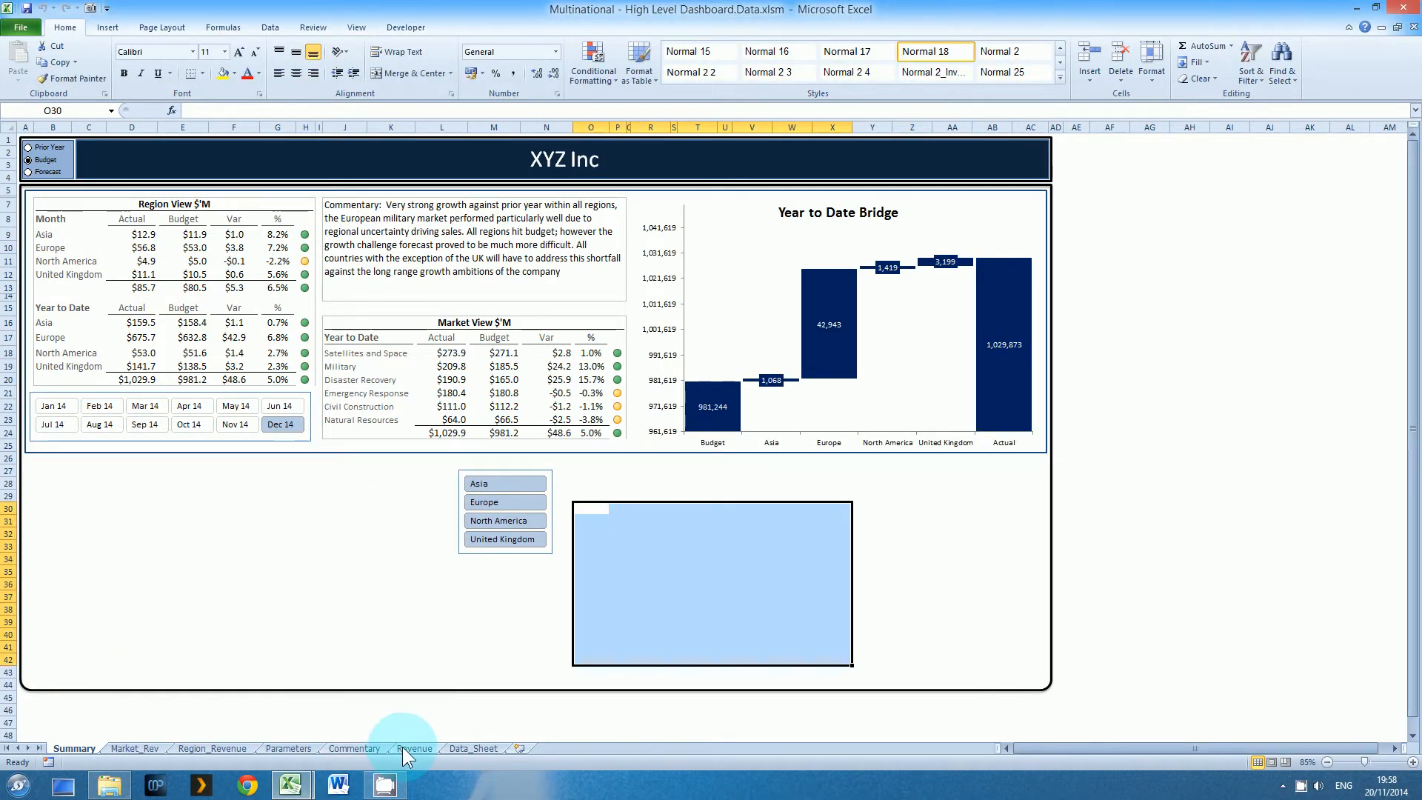
pyautogui.click(402, 746)
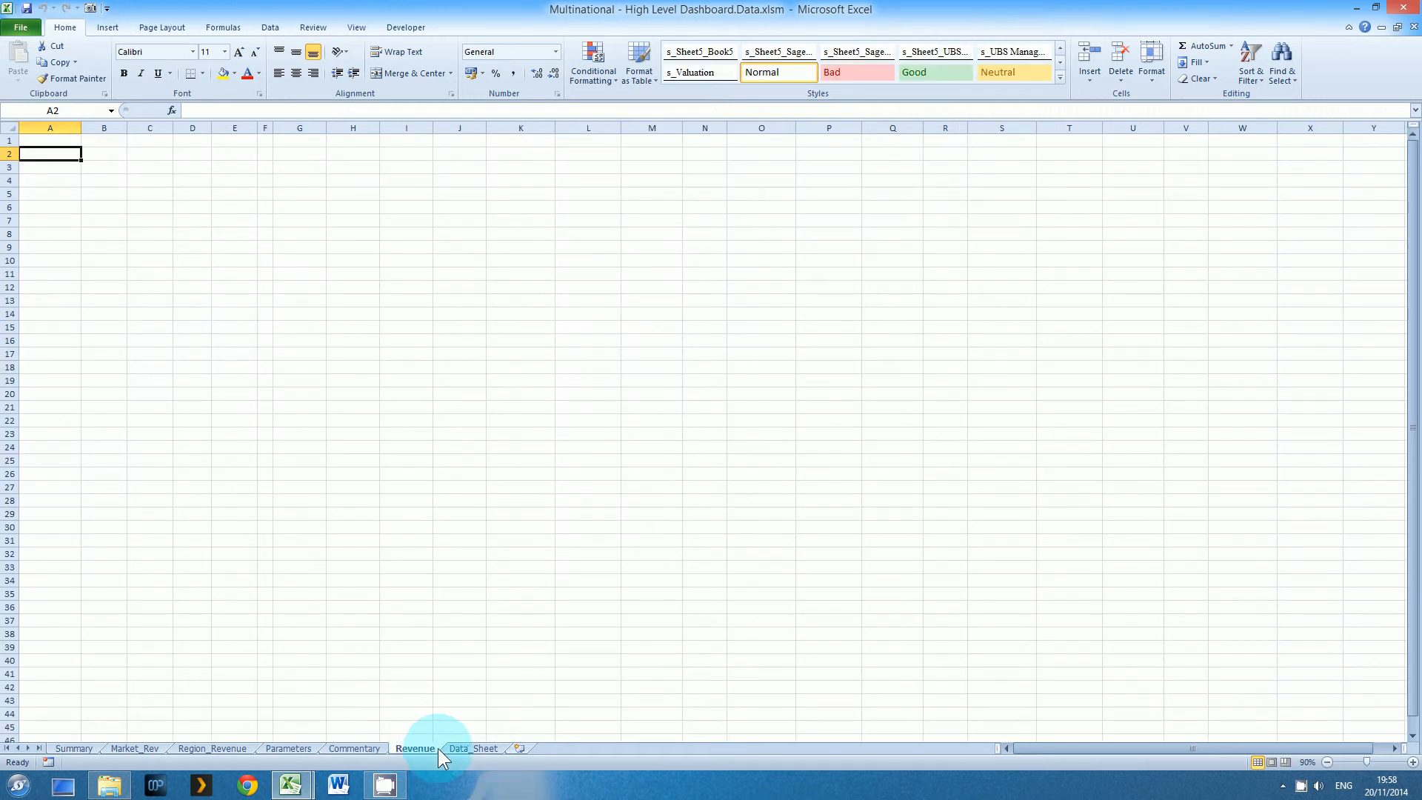
pyautogui.click(460, 748)
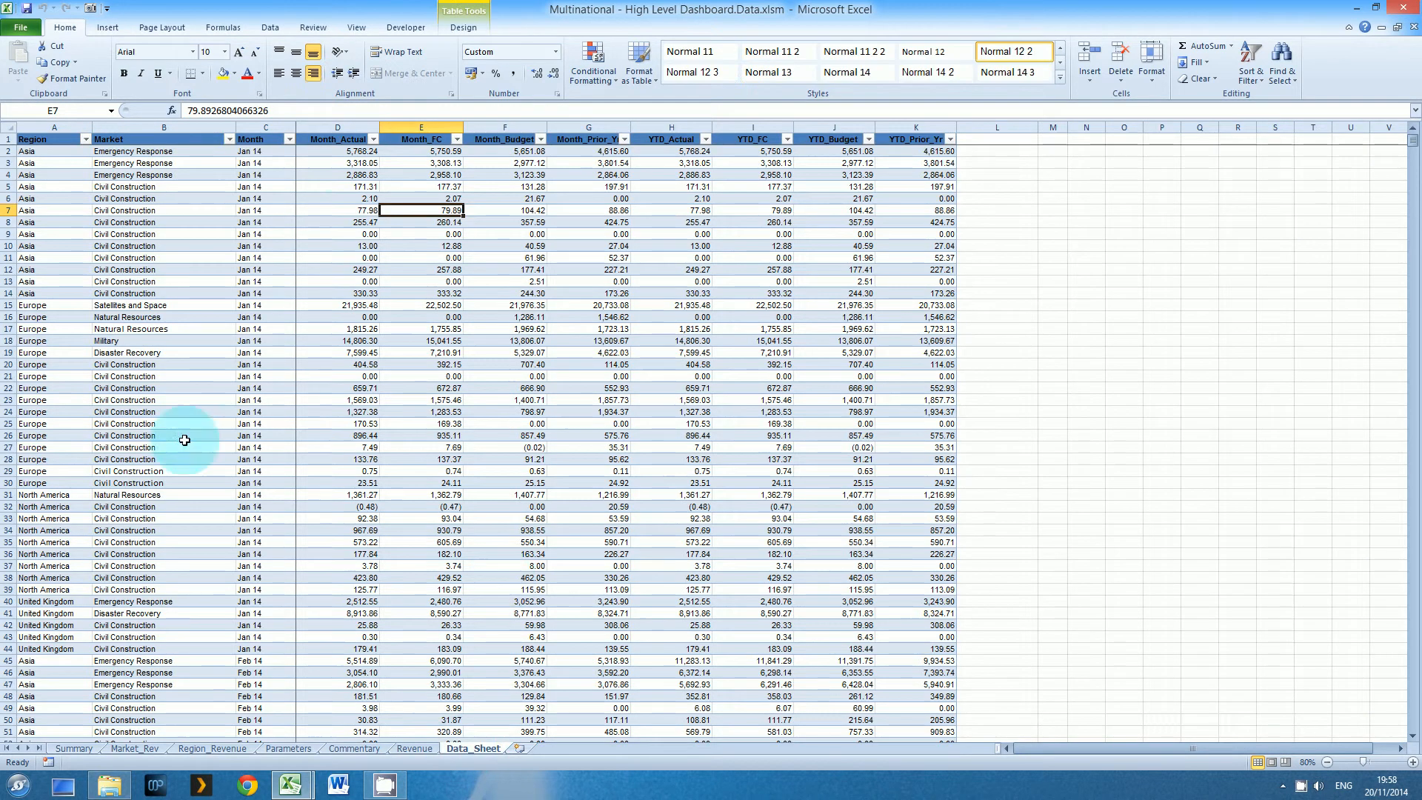
pyautogui.rightClick(349, 213)
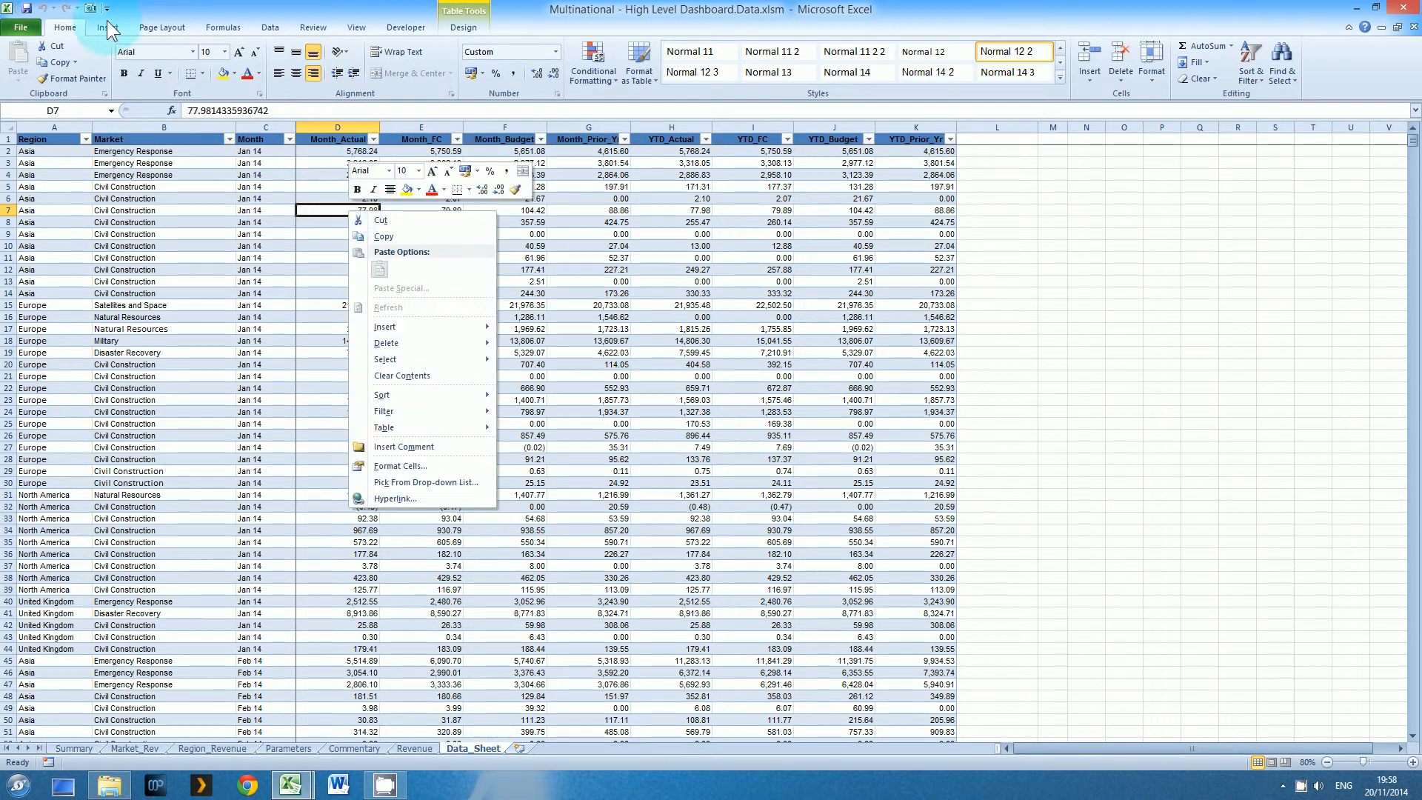
# Insert a PivotTable from Data_Table at cell A4 of the existing Revenue sheet, with Month as the row labels
pyautogui.click(107, 28)
pyautogui.click(25, 59)
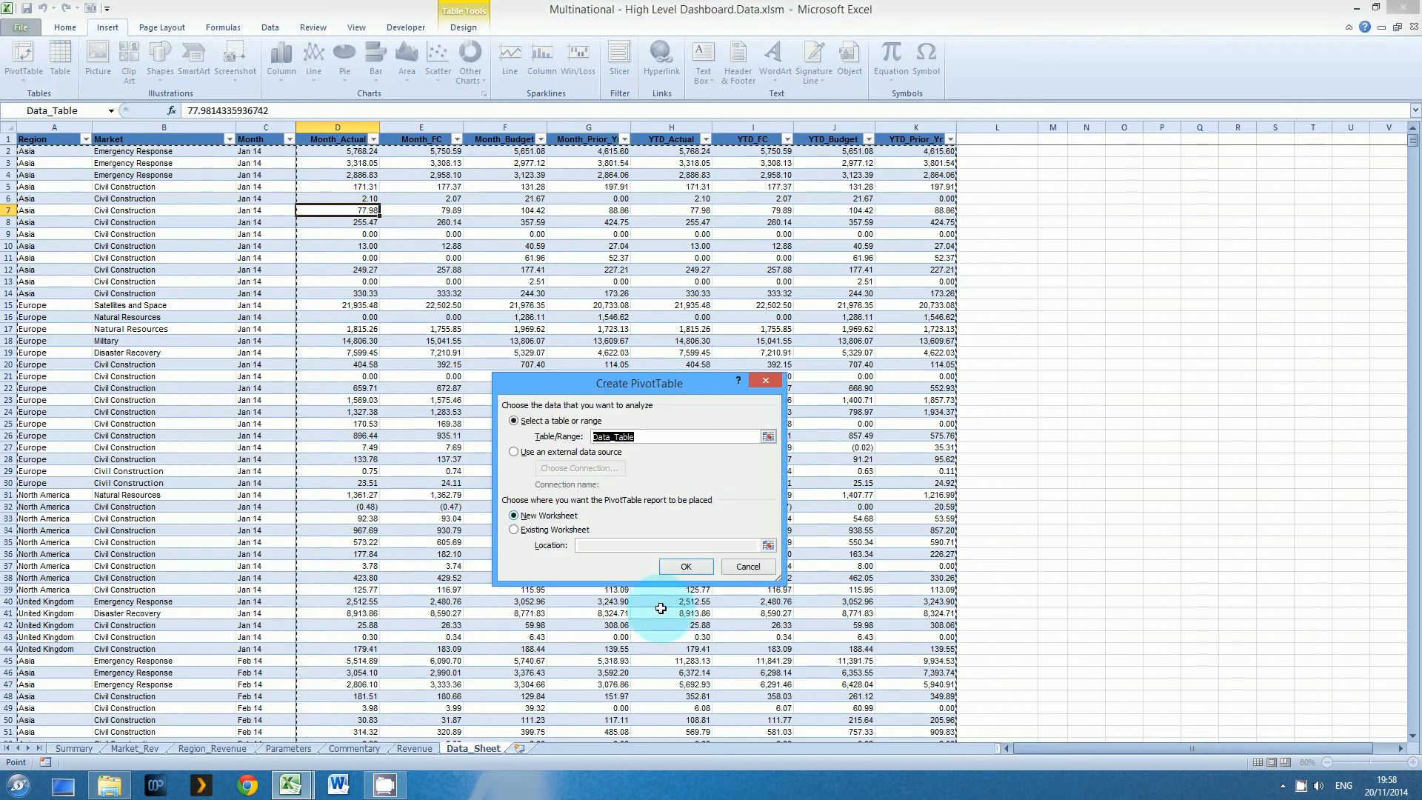
pyautogui.click(548, 530)
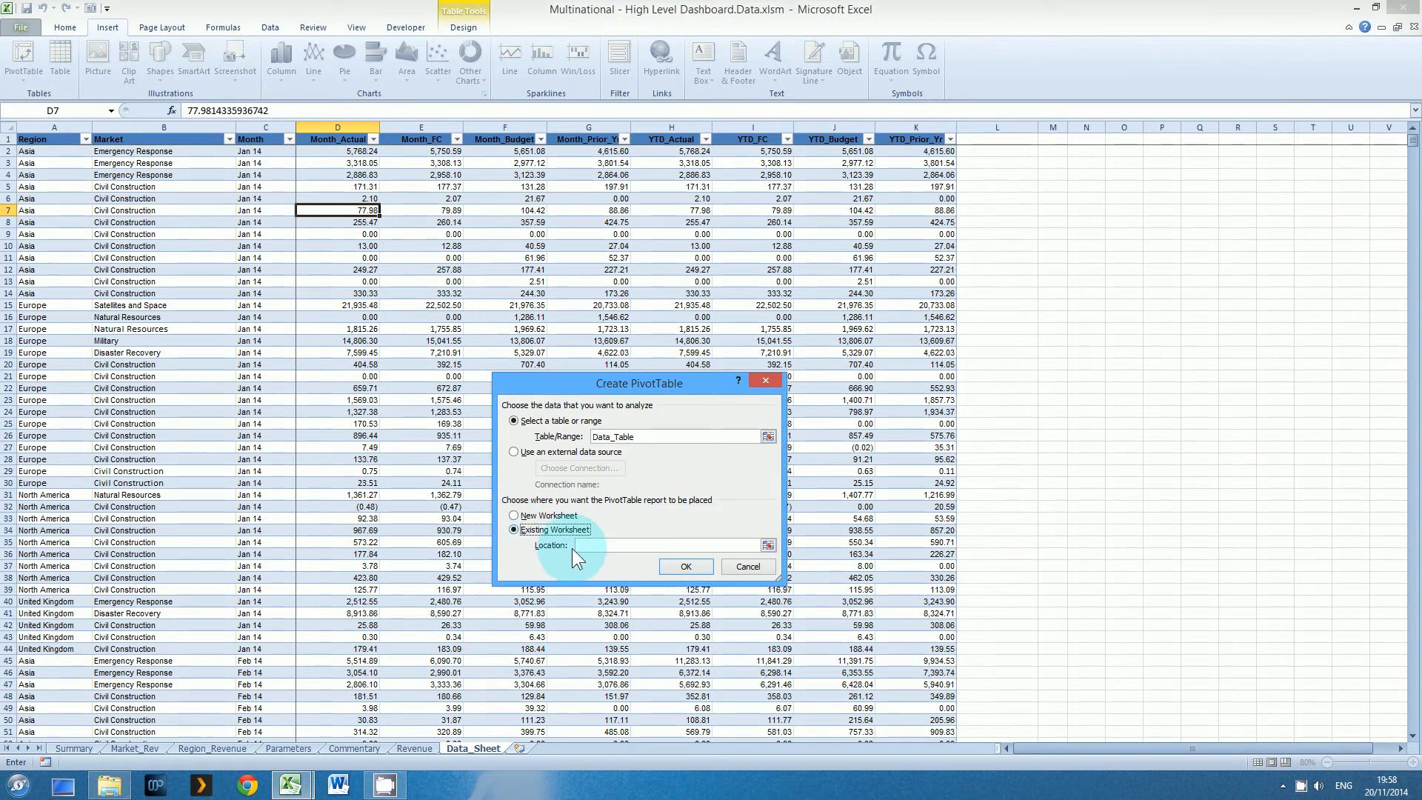
pyautogui.click(764, 545)
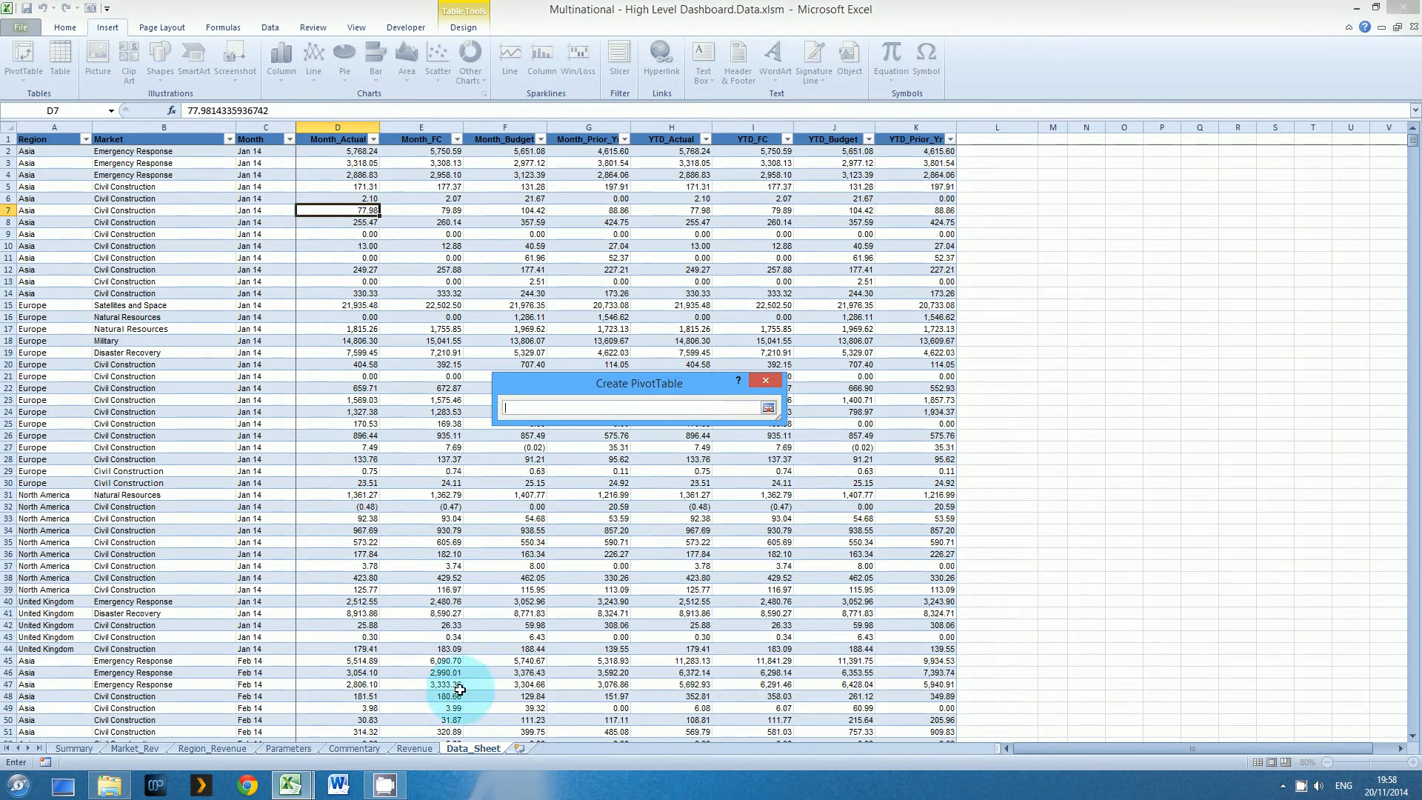
pyautogui.click(414, 748)
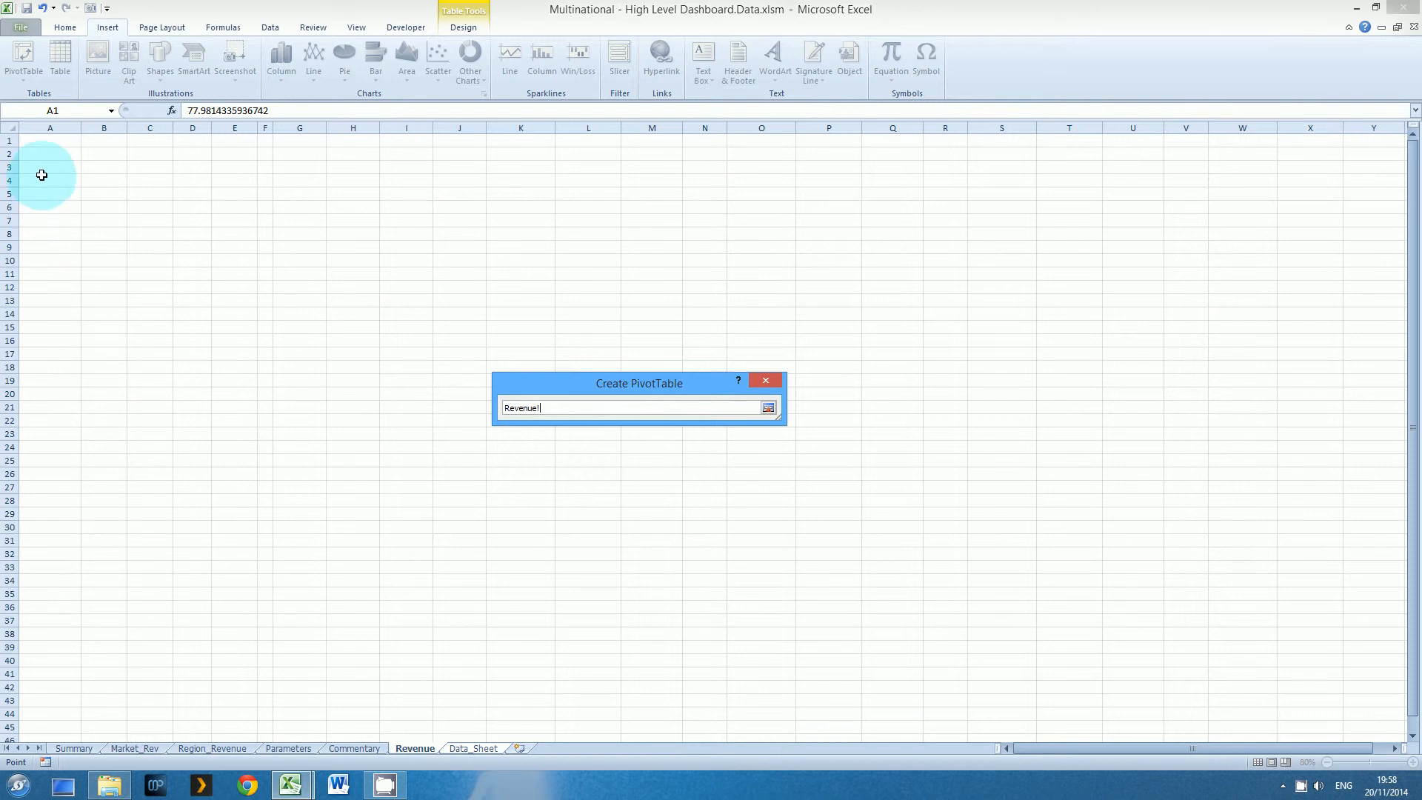
pyautogui.click(42, 175)
pyautogui.click(768, 407)
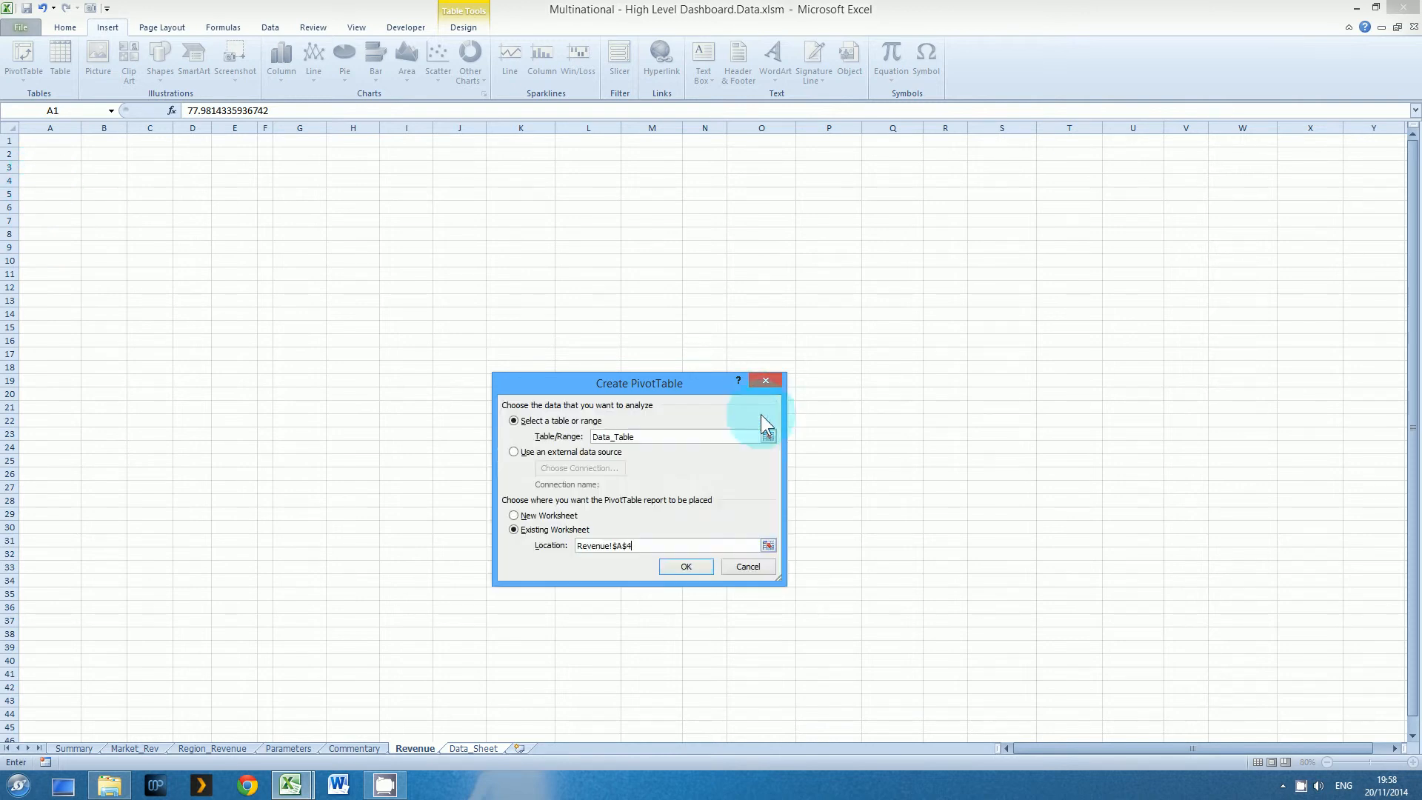
pyautogui.click(686, 565)
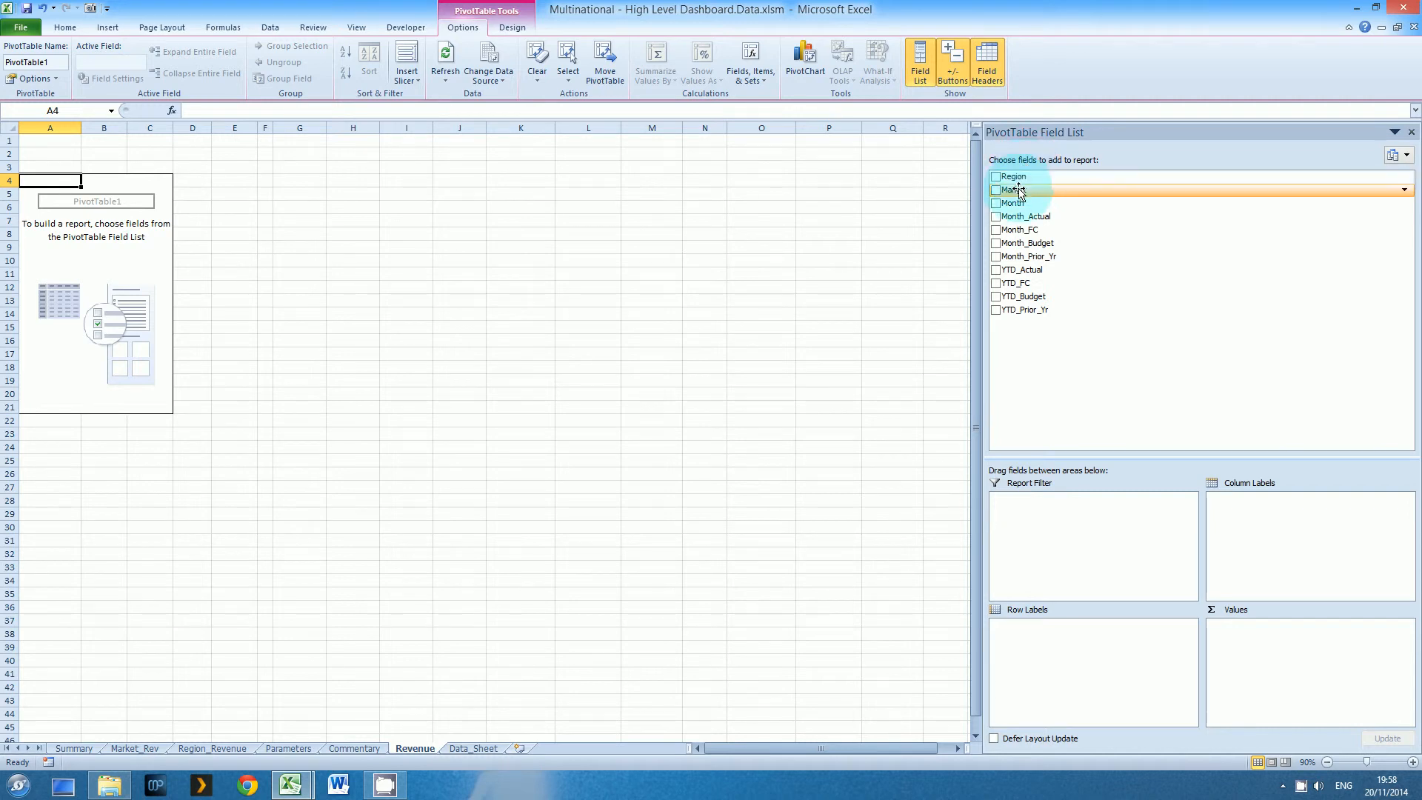
pyautogui.moveTo(1018, 203); pyautogui.dragTo(1032, 647)
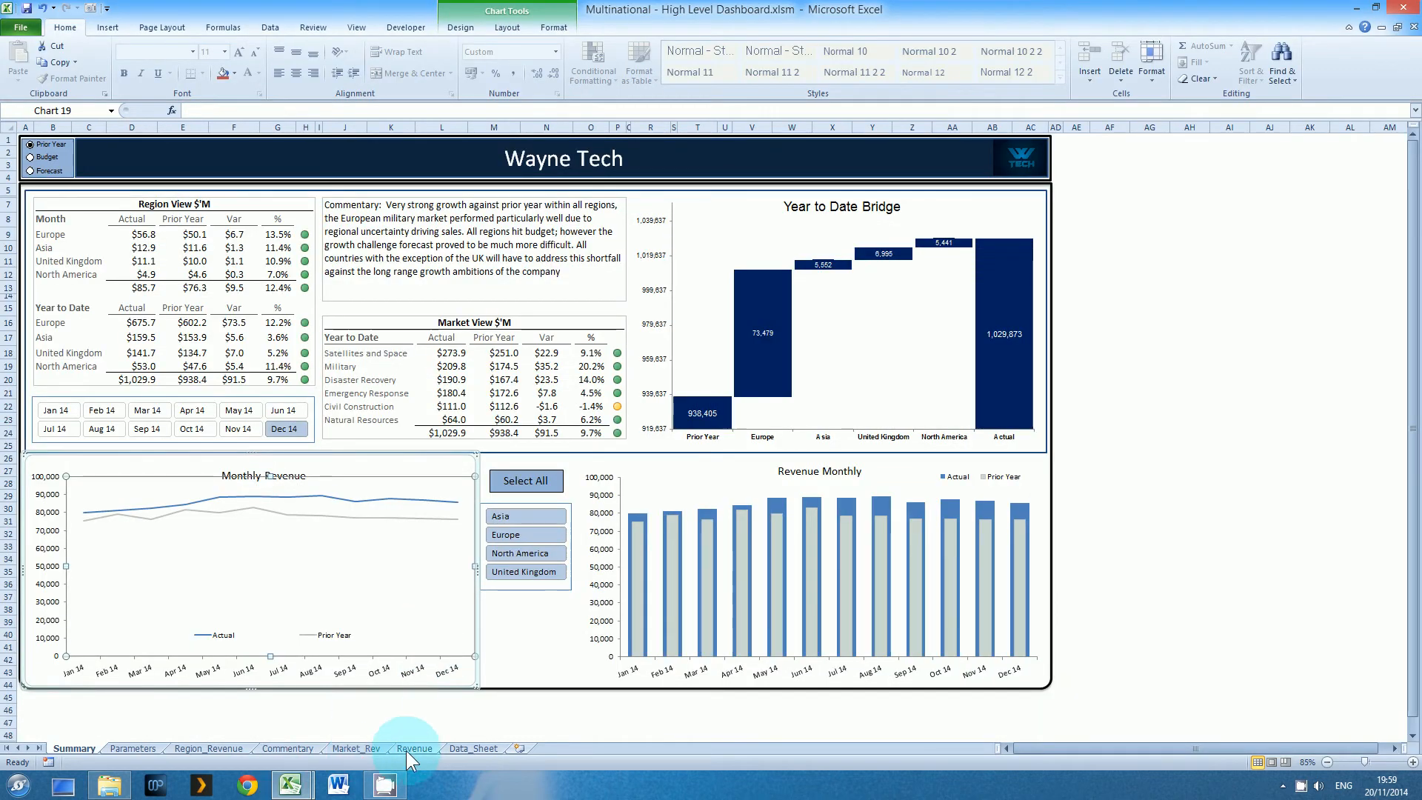
# Check the monthly pivot table on the finished workbook's Revenue sheet and show its field list for reference
pyautogui.click(412, 748)
pyautogui.click(161, 274)
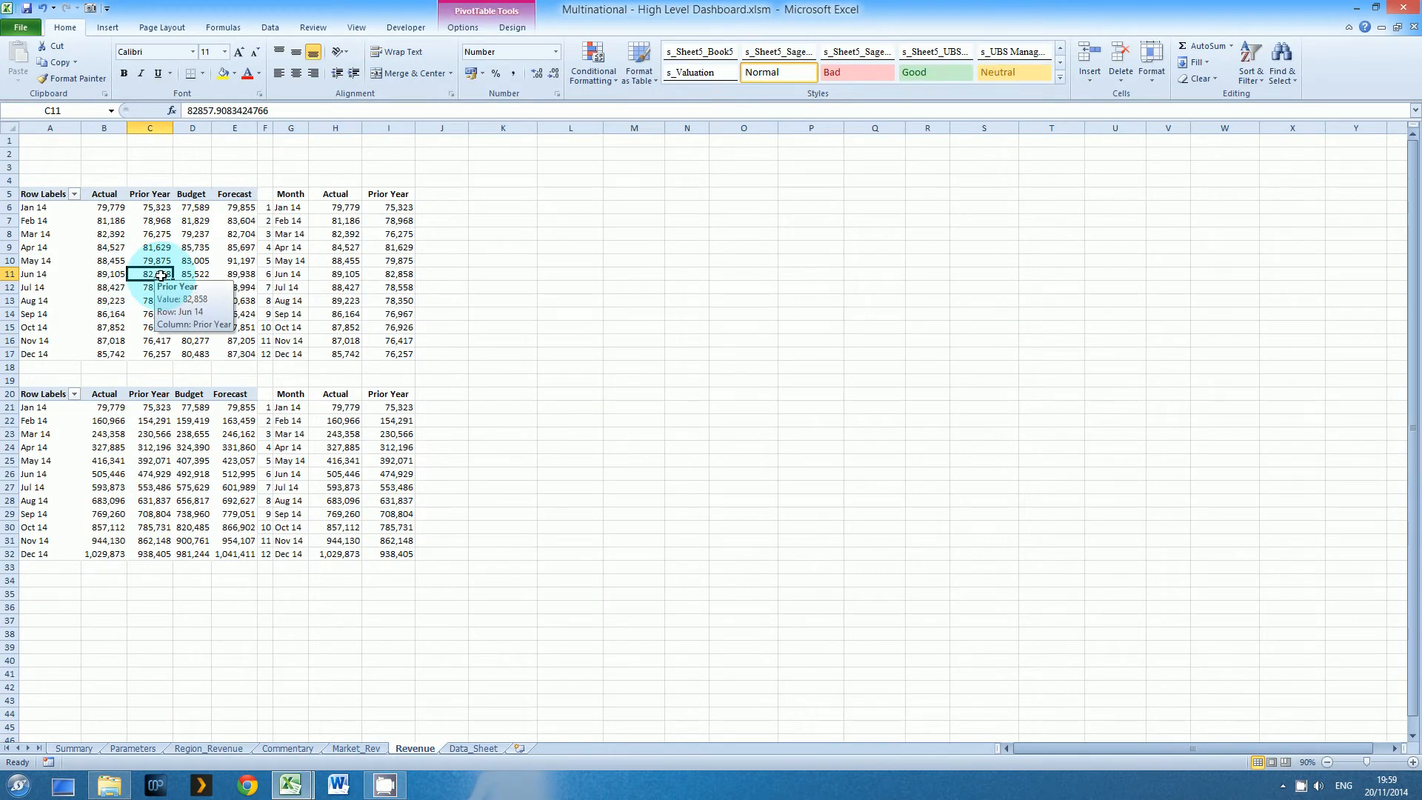
pyautogui.rightClick(161, 275)
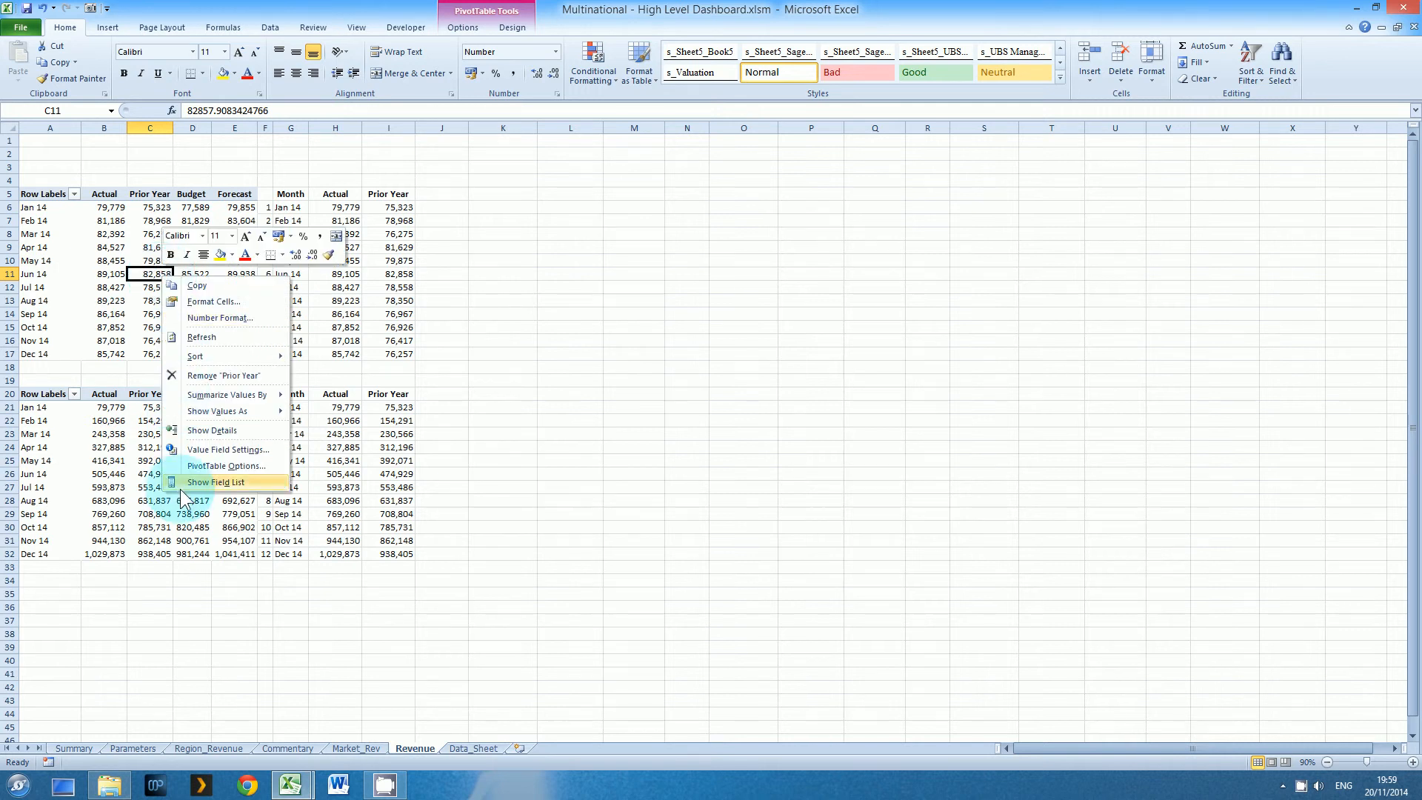
pyautogui.click(180, 489)
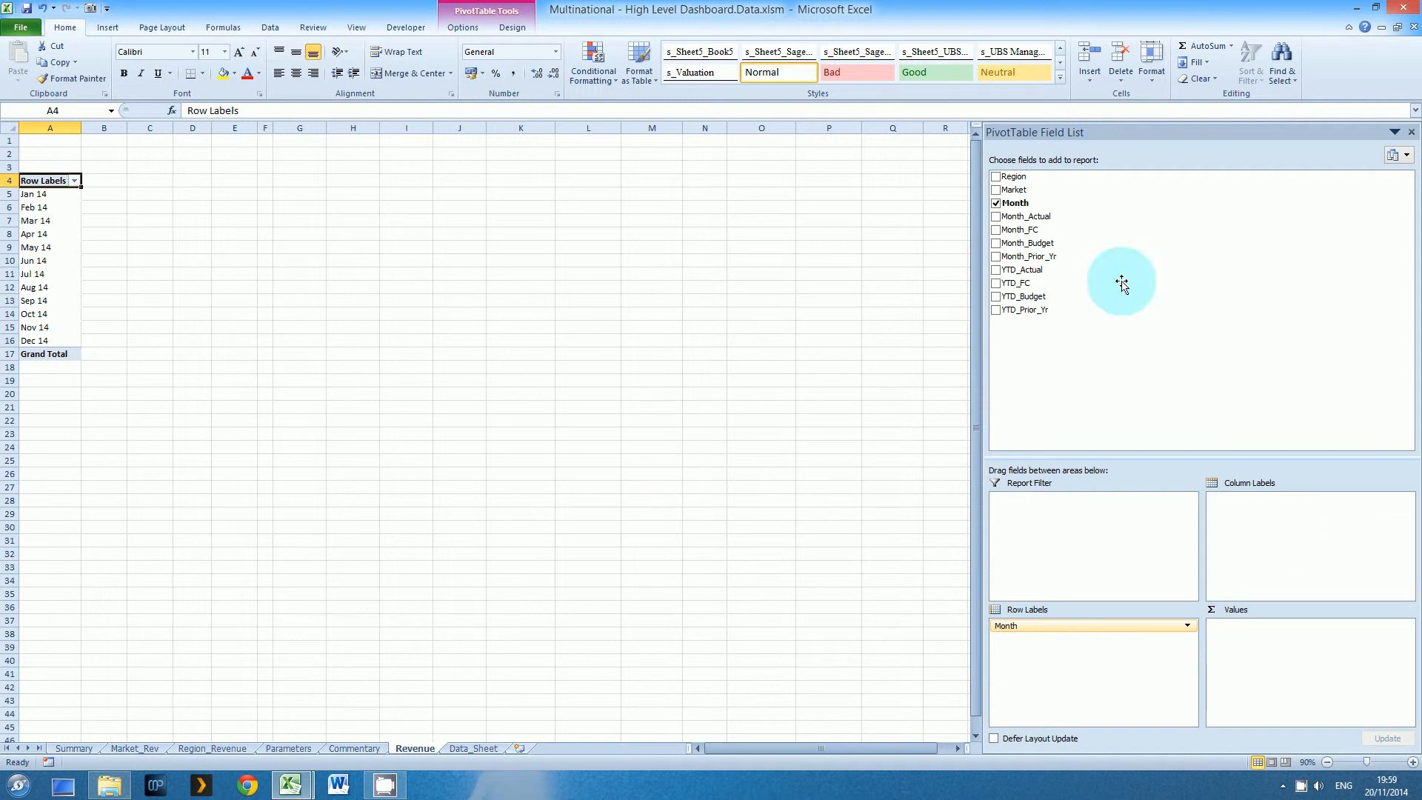
# Add Month_Actual, Month_Prior_Yr, Month_Budget and Month_FC, in that order, as summed values in the new Revenue PivotTable
pyautogui.moveTo(1046, 216); pyautogui.dragTo(1251, 647)
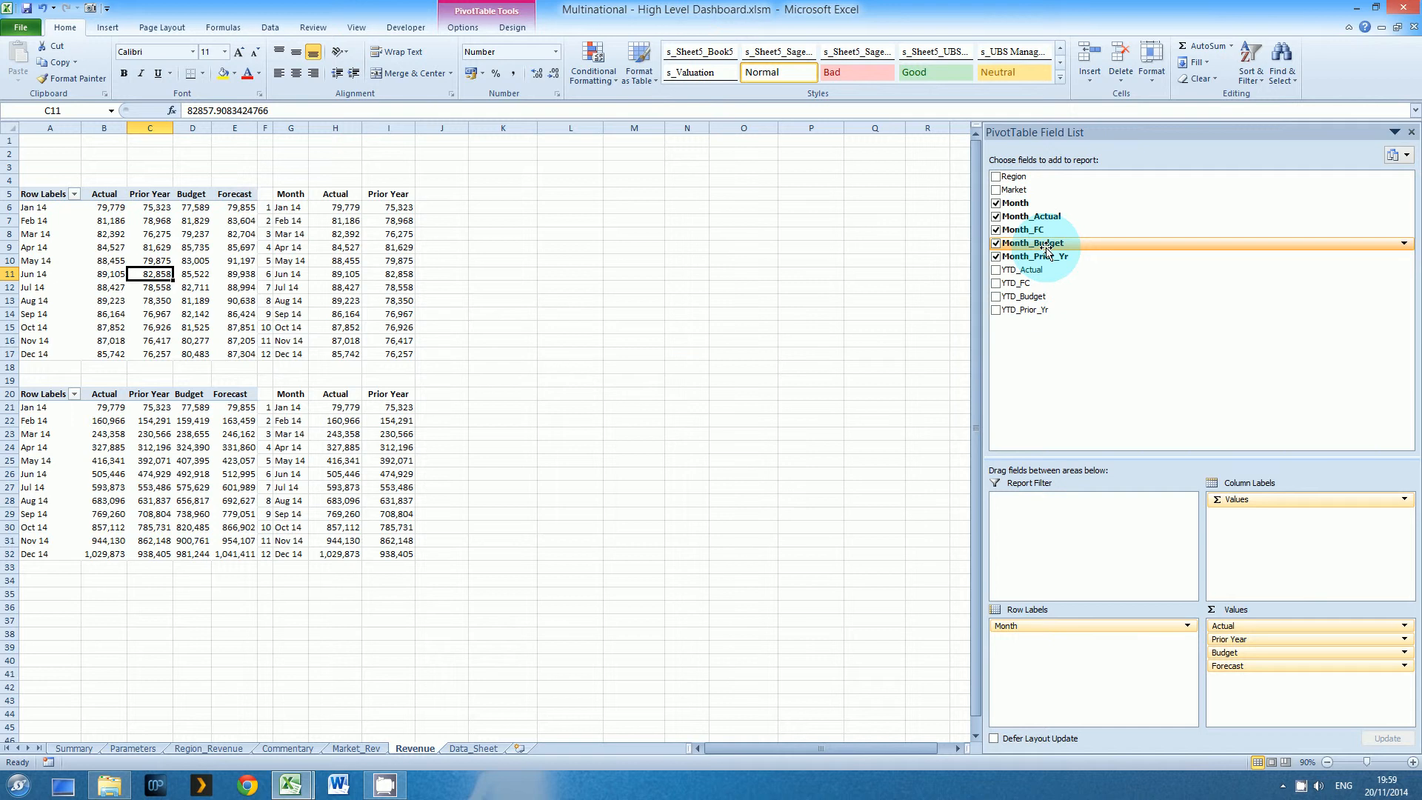
pyautogui.hotkey('alt', 'Tab')
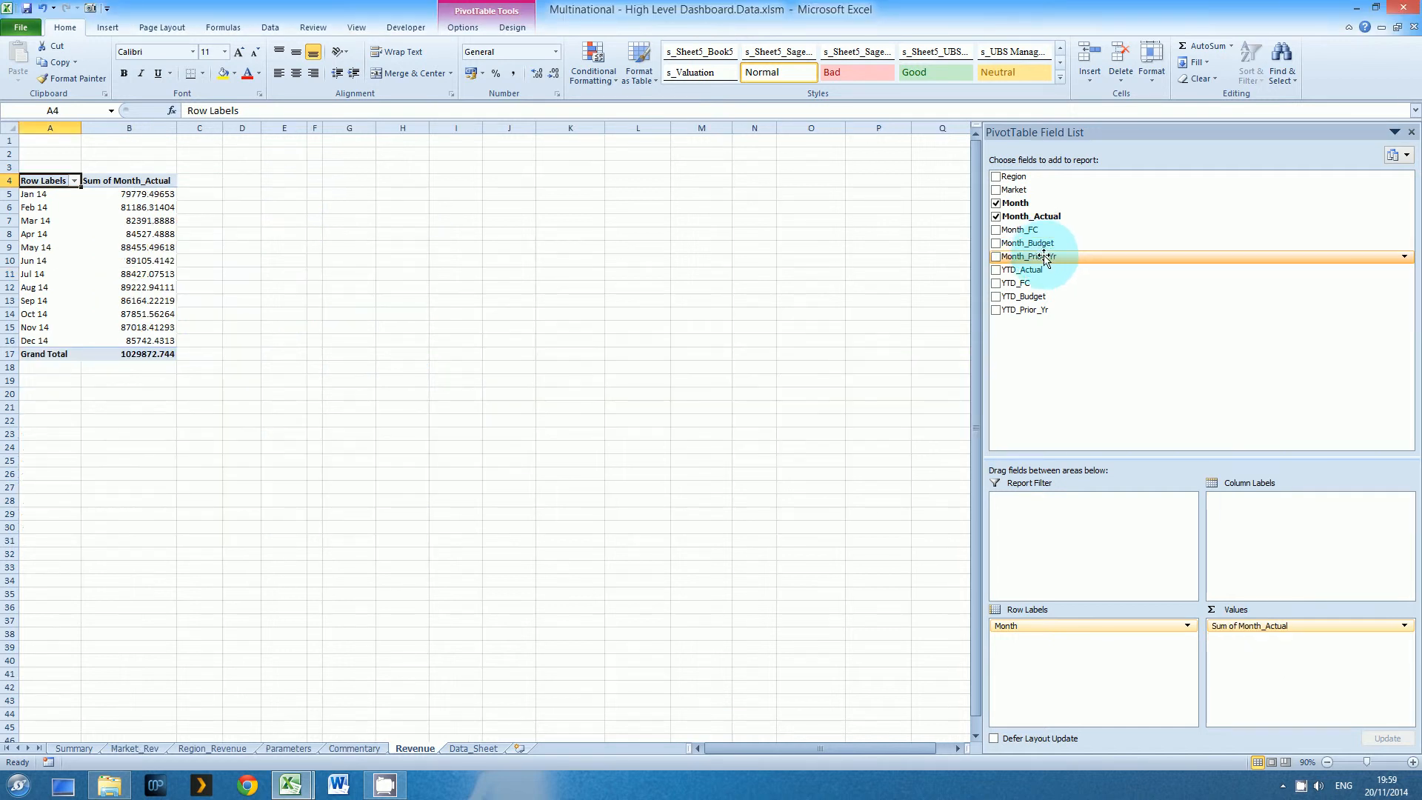
pyautogui.moveTo(1043, 257); pyautogui.dragTo(1258, 663)
pyautogui.moveTo(1055, 243); pyautogui.dragTo(1244, 673)
pyautogui.moveTo(1020, 230); pyautogui.dragTo(1268, 670)
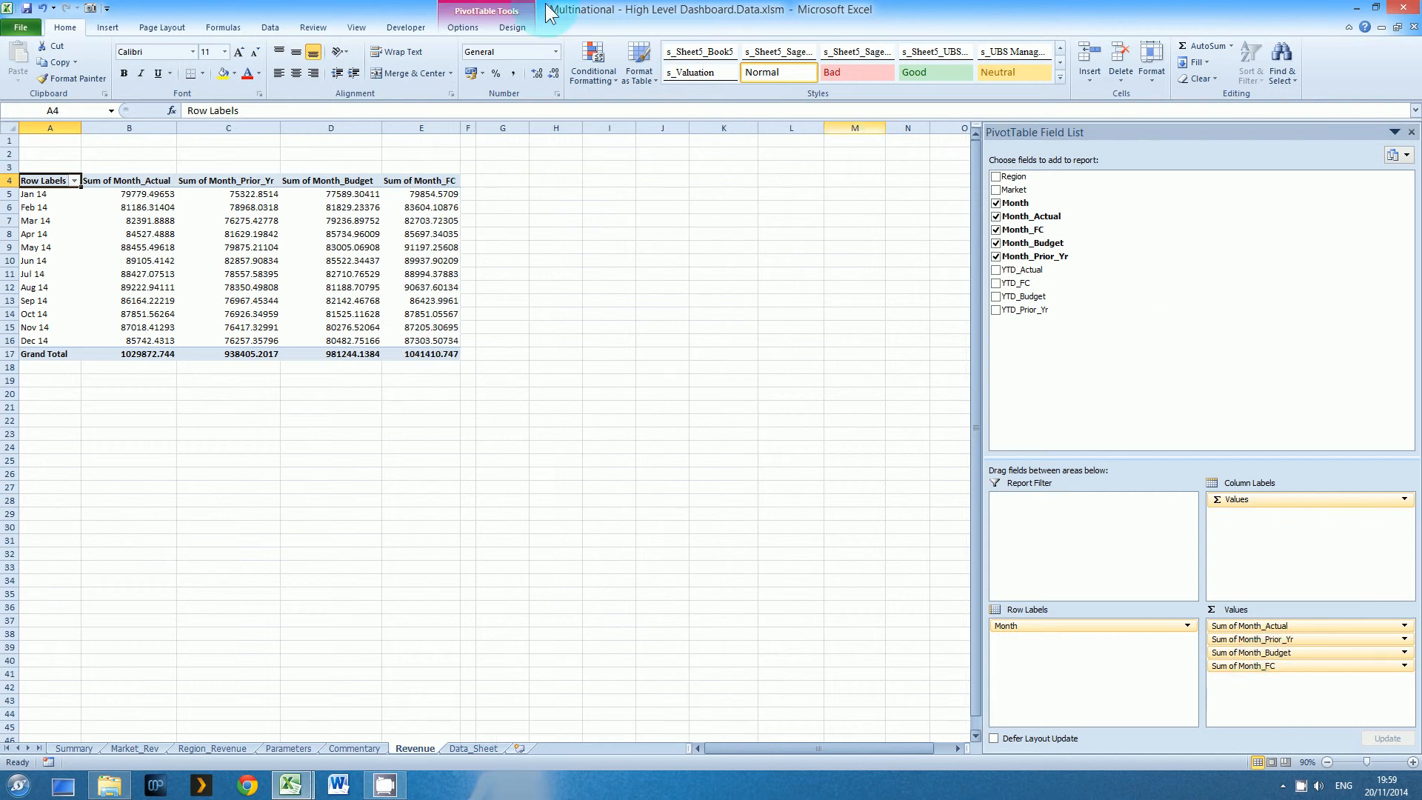
# Rename the Sum of Month_Actual value field to Actual in its value field settings
pyautogui.click(132, 183)
pyautogui.rightClick(132, 184)
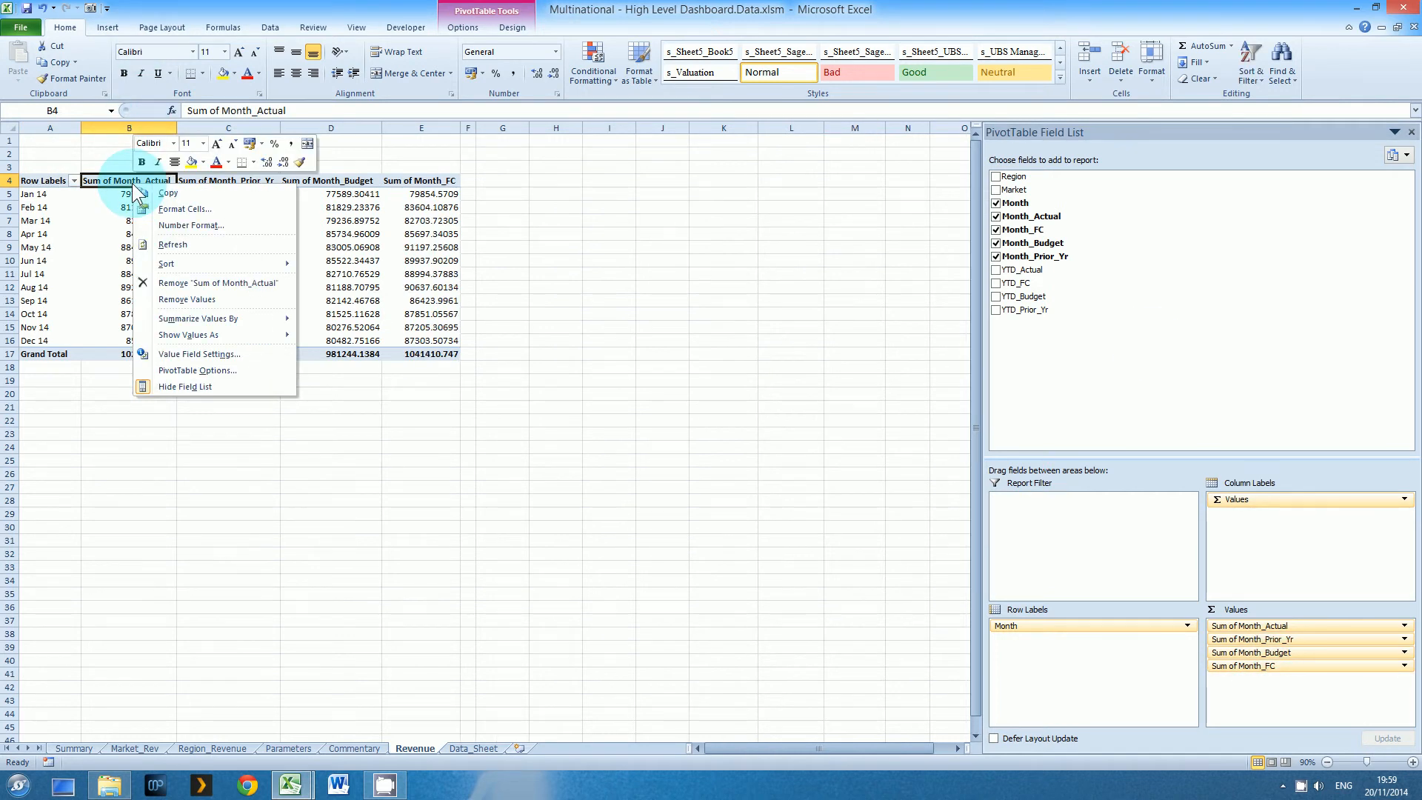
pyautogui.click(200, 354)
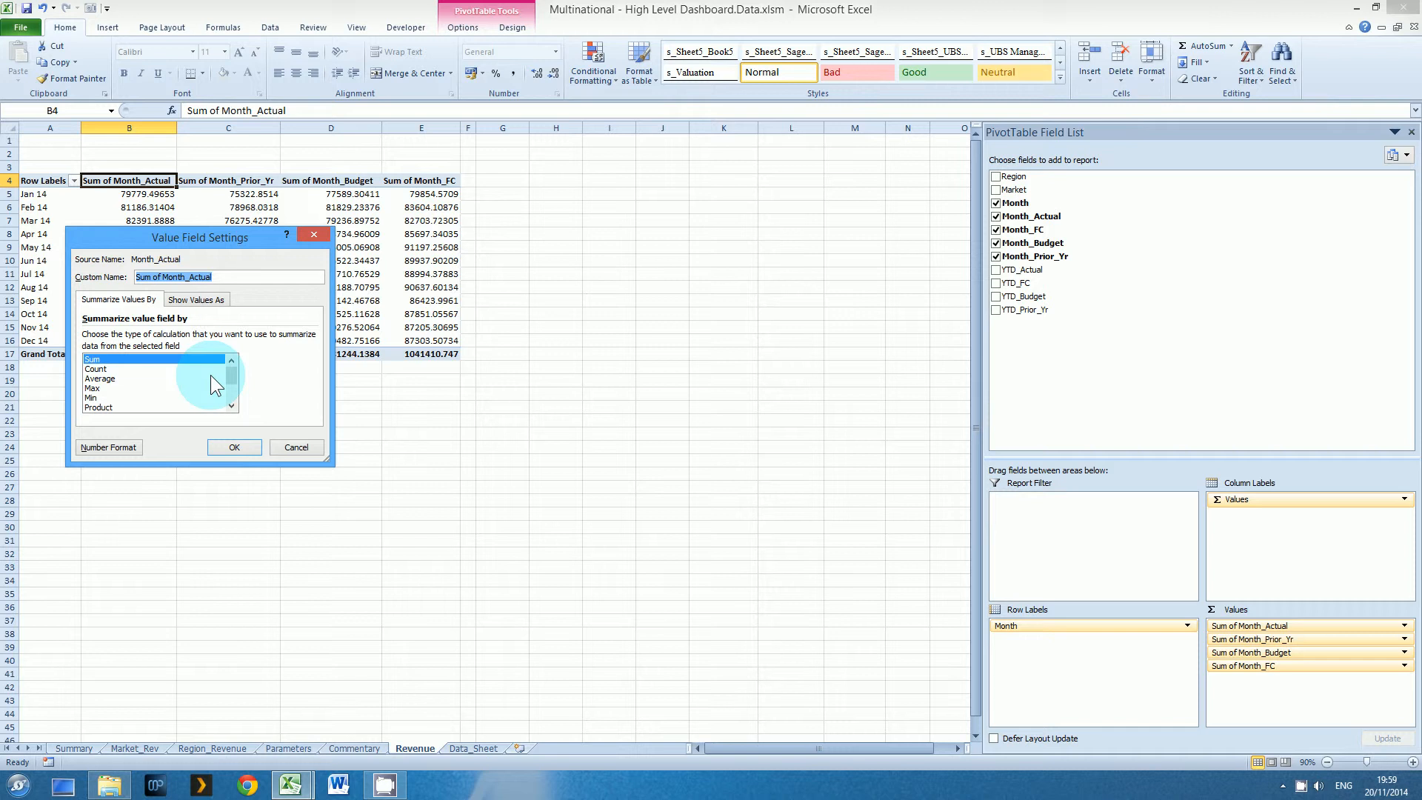
pyautogui.write('Actual')
pyautogui.press('Return')
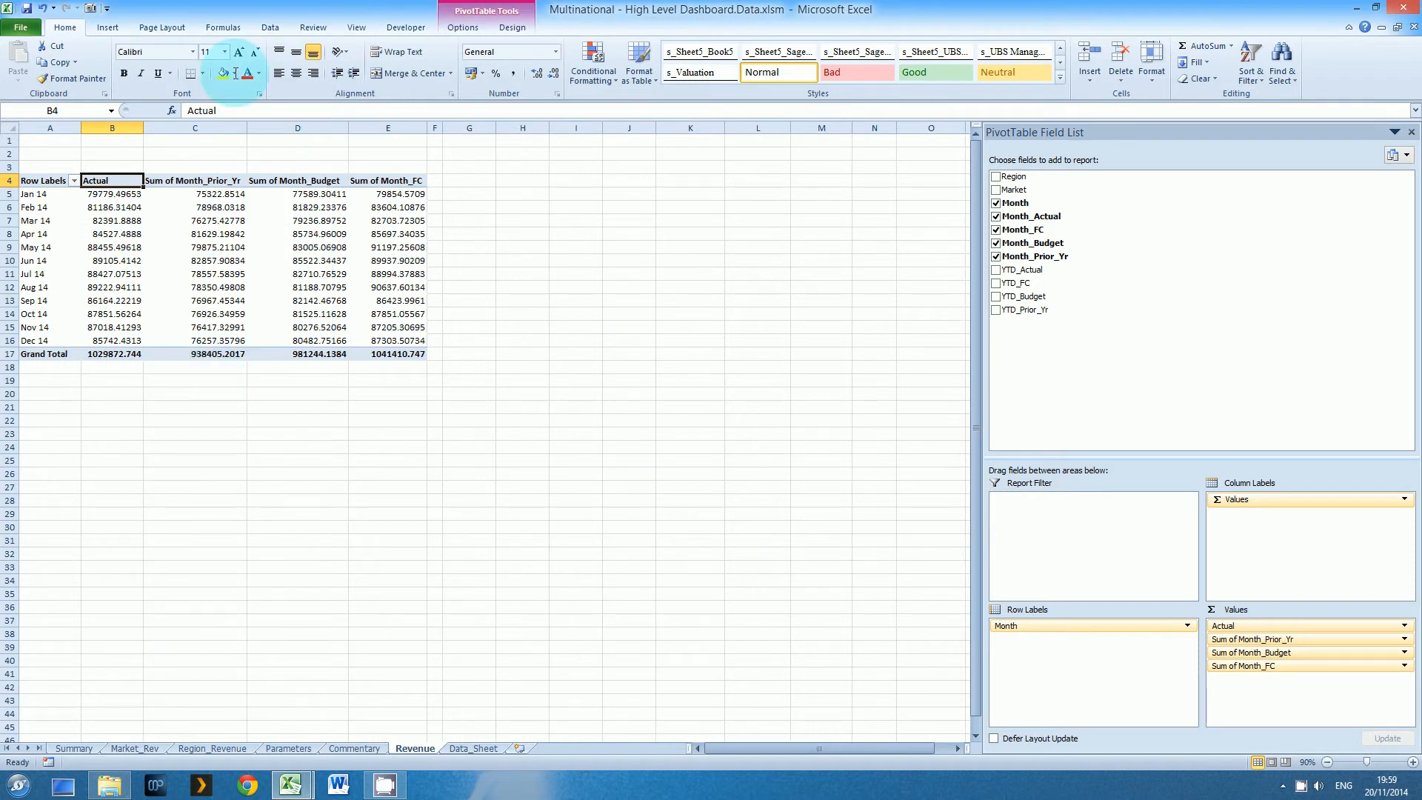
# Rename the Sum of Month_Prior_Yr value field to Prior Year in its value field settings
pyautogui.rightClick(208, 183)
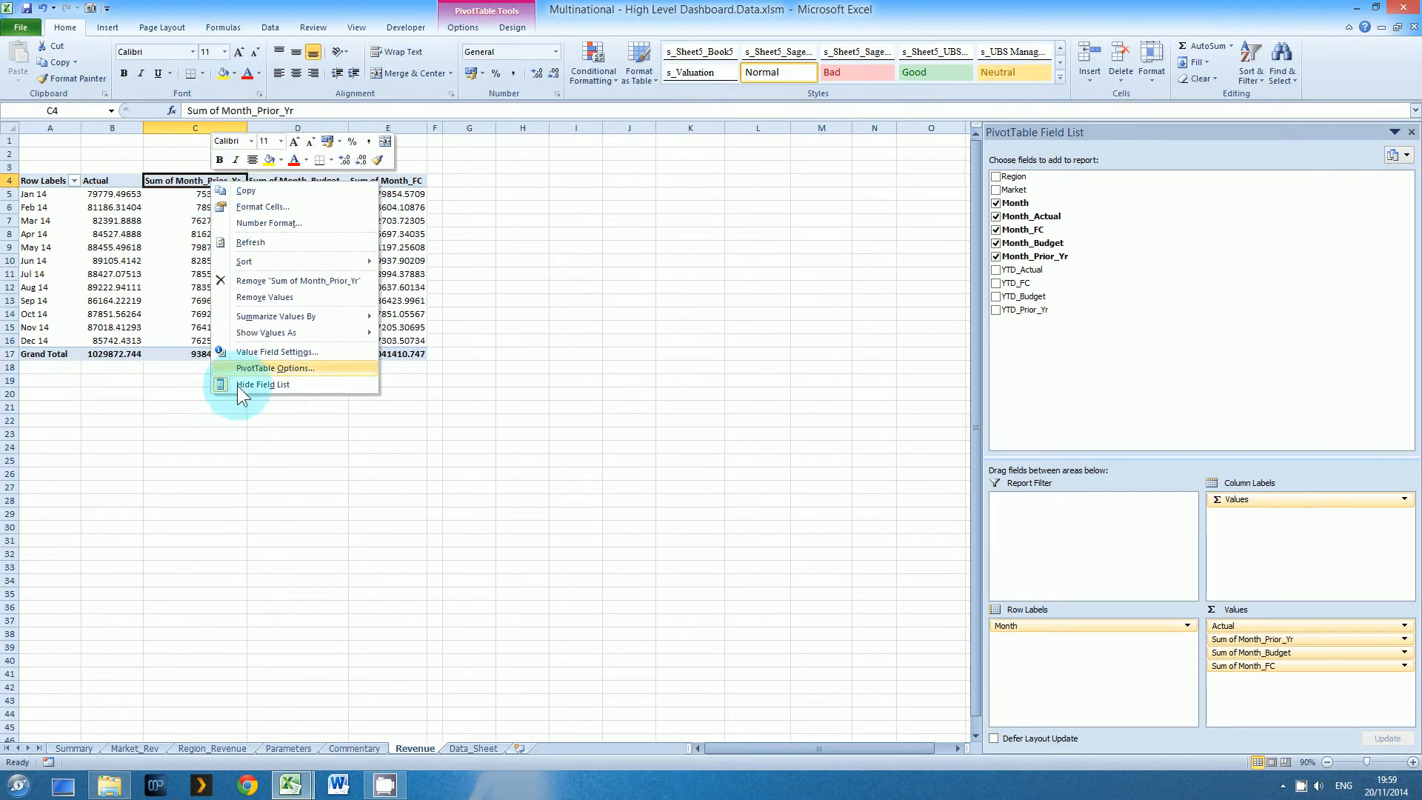
pyautogui.click(255, 352)
pyautogui.write('Prio')
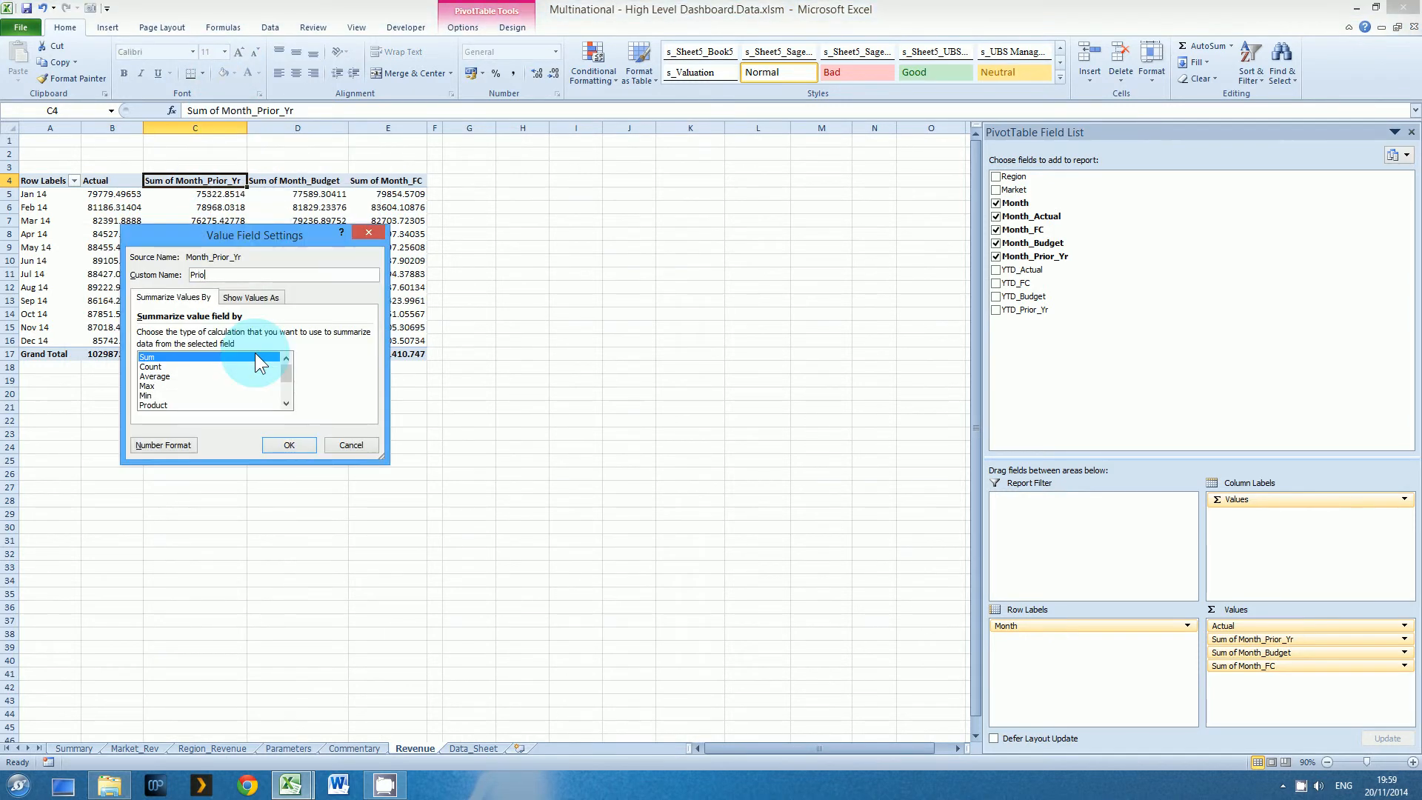
pyautogui.write('r Year')
pyautogui.press('Return')
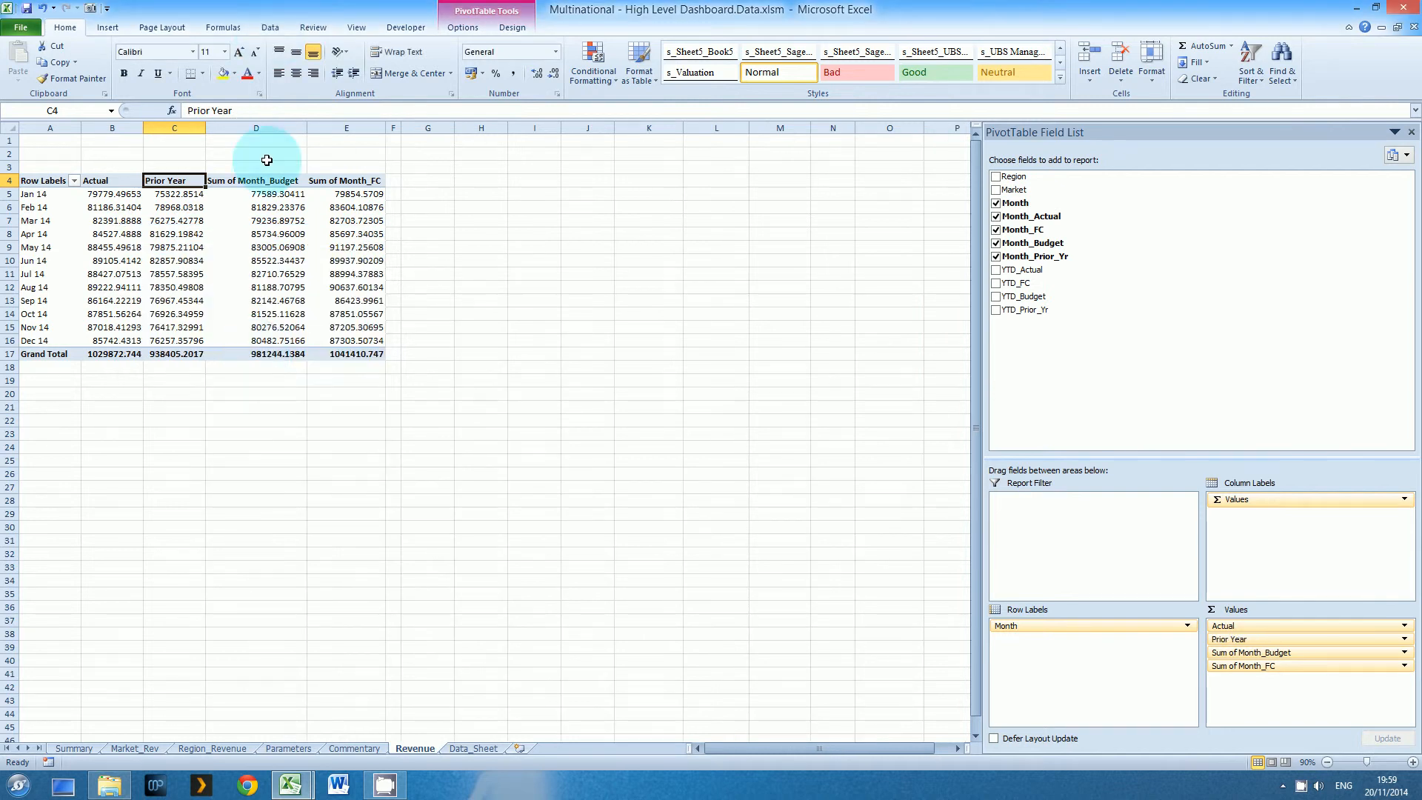
# Rename the Sum of Month_Budget value field to Budget in its value field settings
pyautogui.click(268, 186)
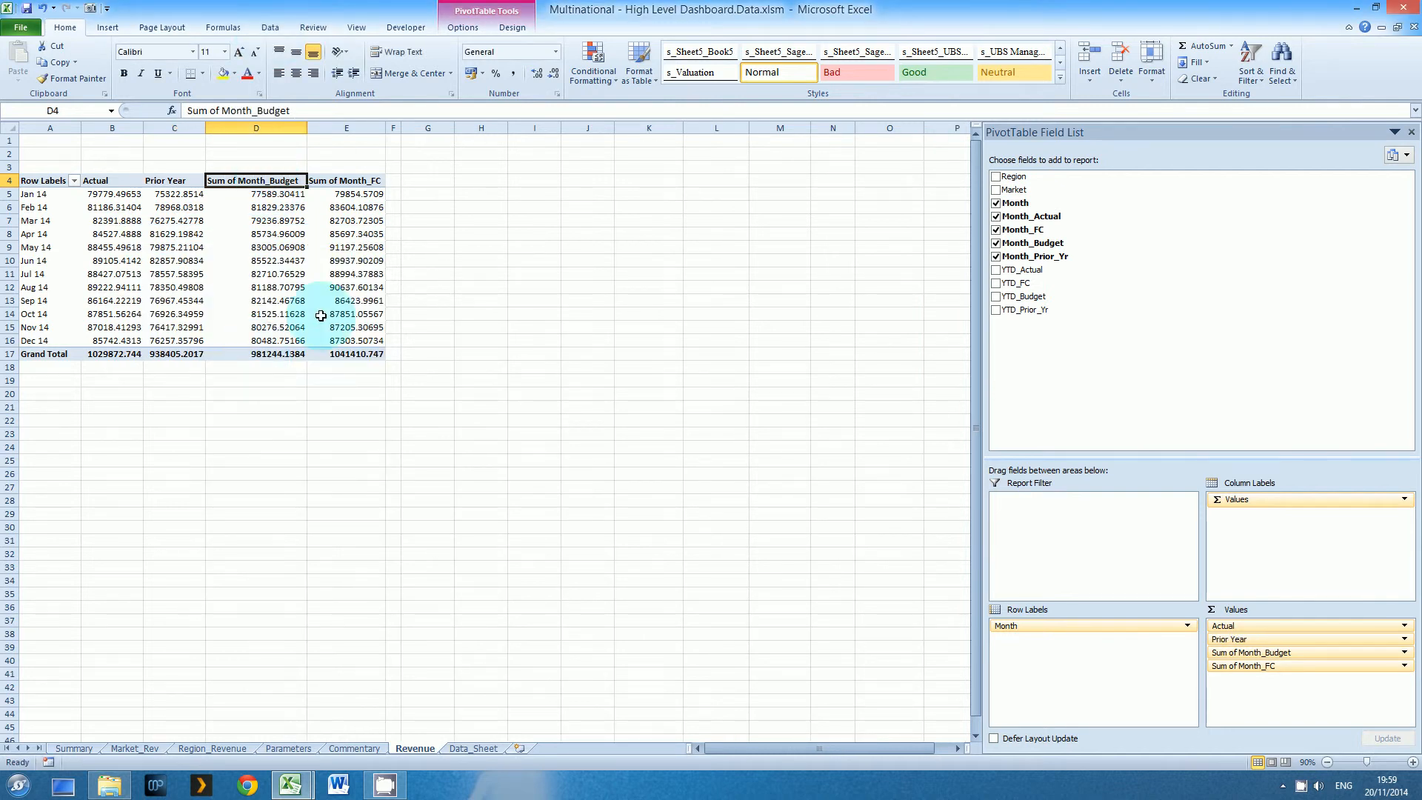
pyautogui.rightClick(265, 179)
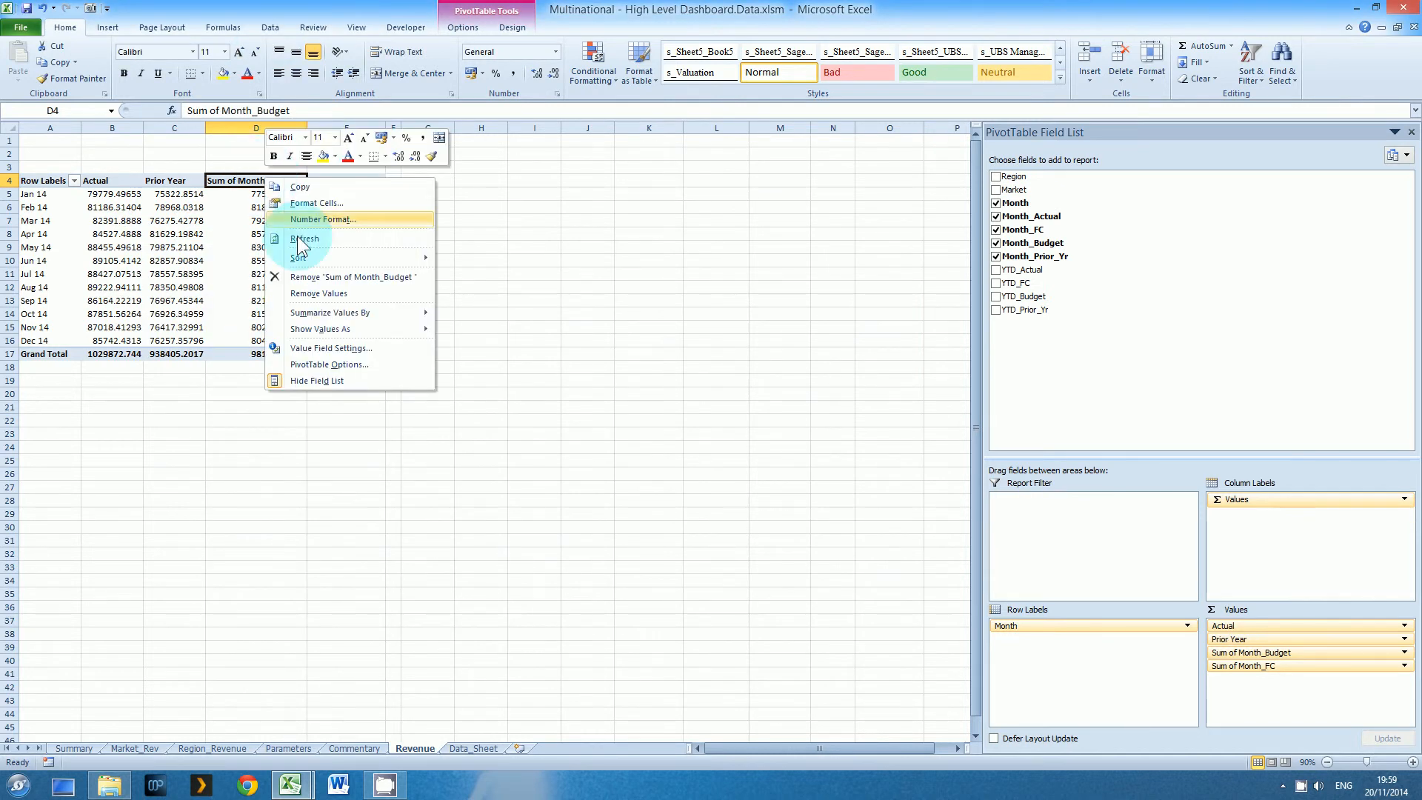
pyautogui.click(318, 345)
pyautogui.write('Budget')
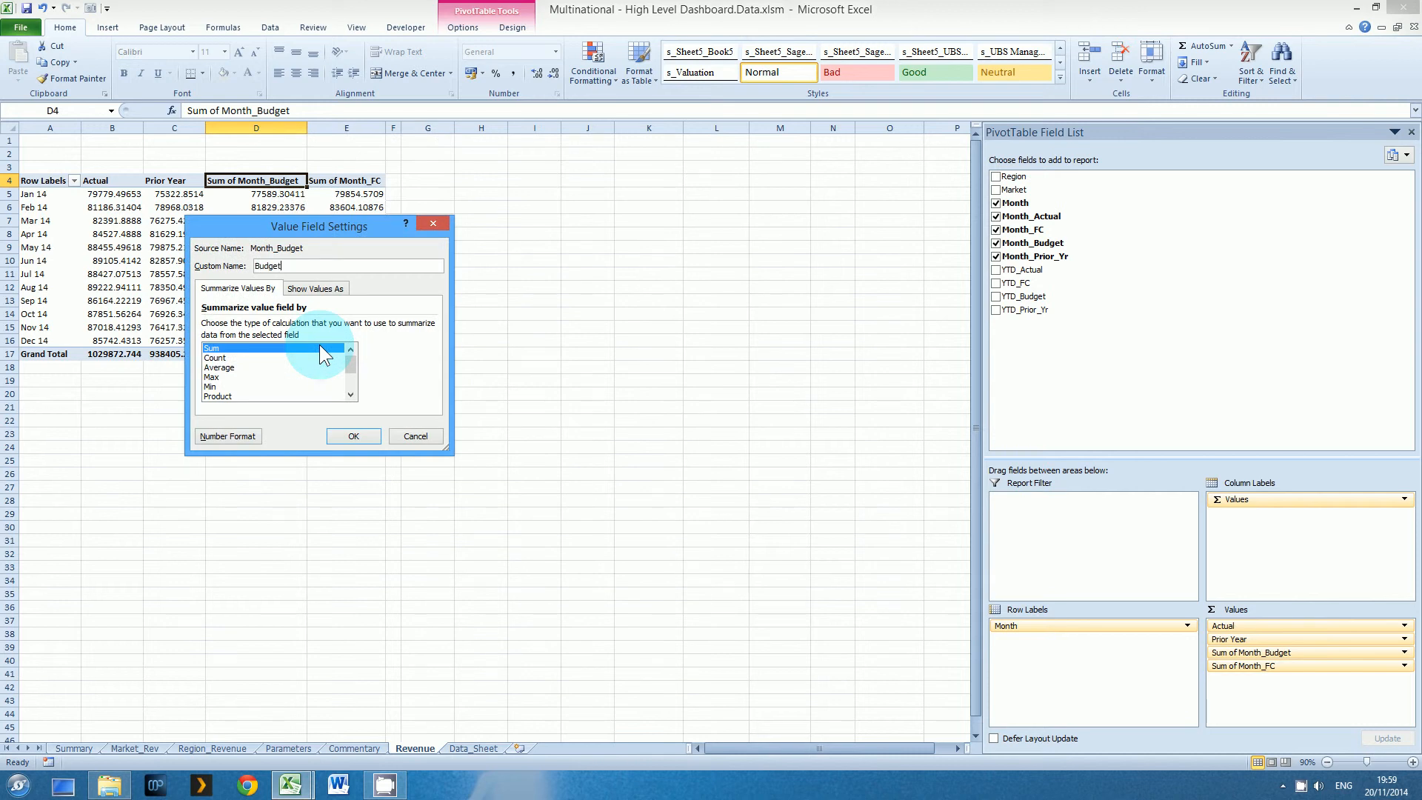
pyautogui.press('Return')
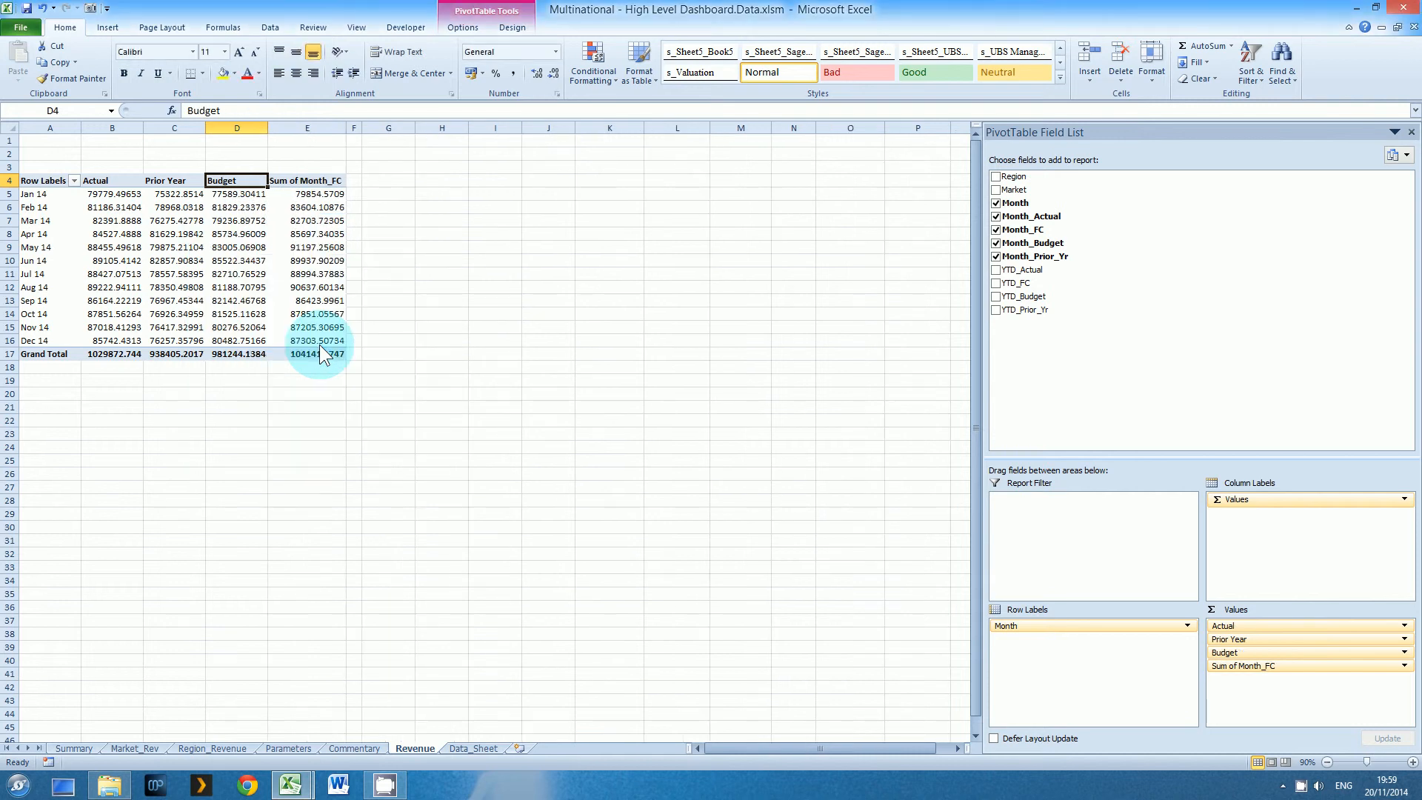
# Rename the Sum of Month_FC value field to Forecast in its value field settings
pyautogui.click(321, 180)
pyautogui.rightClick(321, 180)
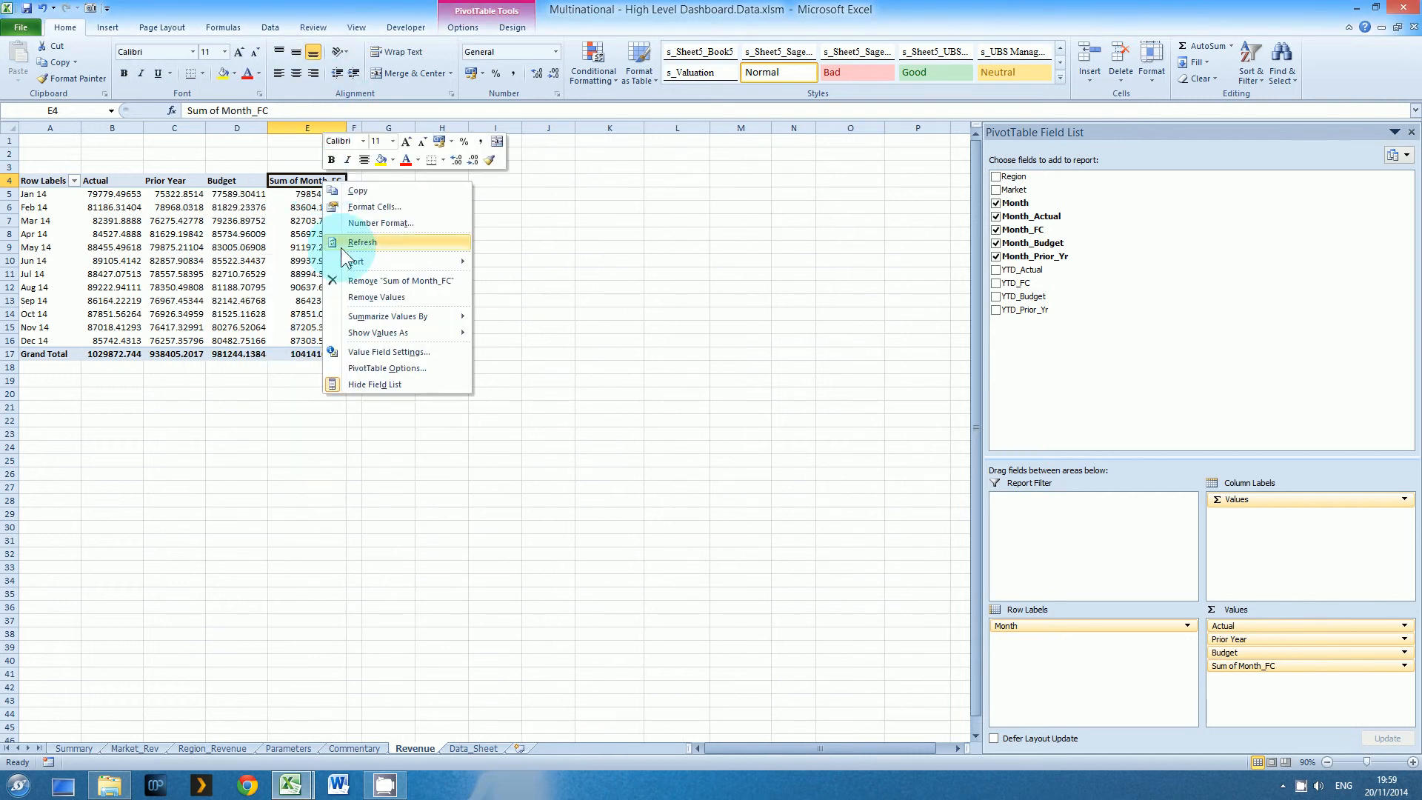
pyautogui.click(359, 352)
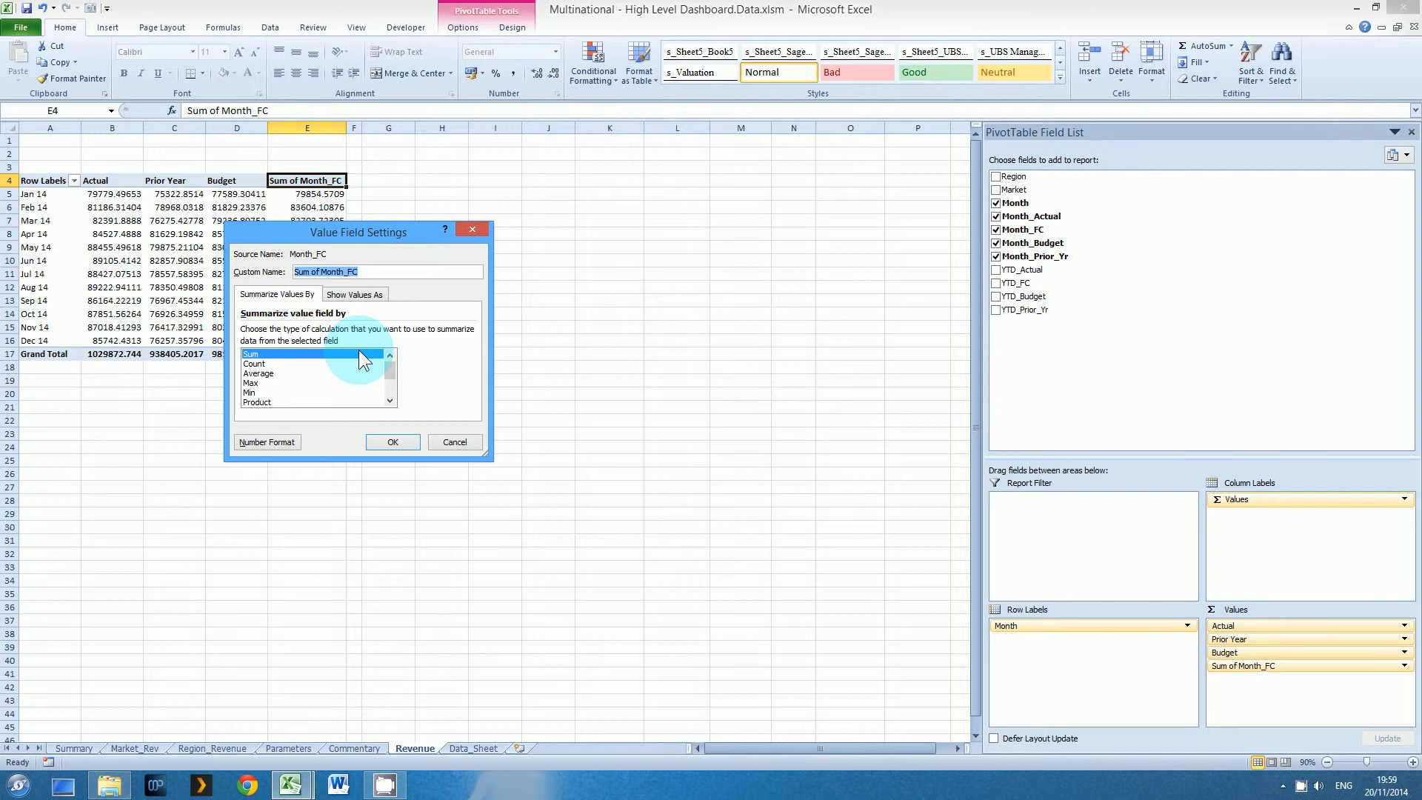
pyautogui.write('Forecast')
pyautogui.press('Return')
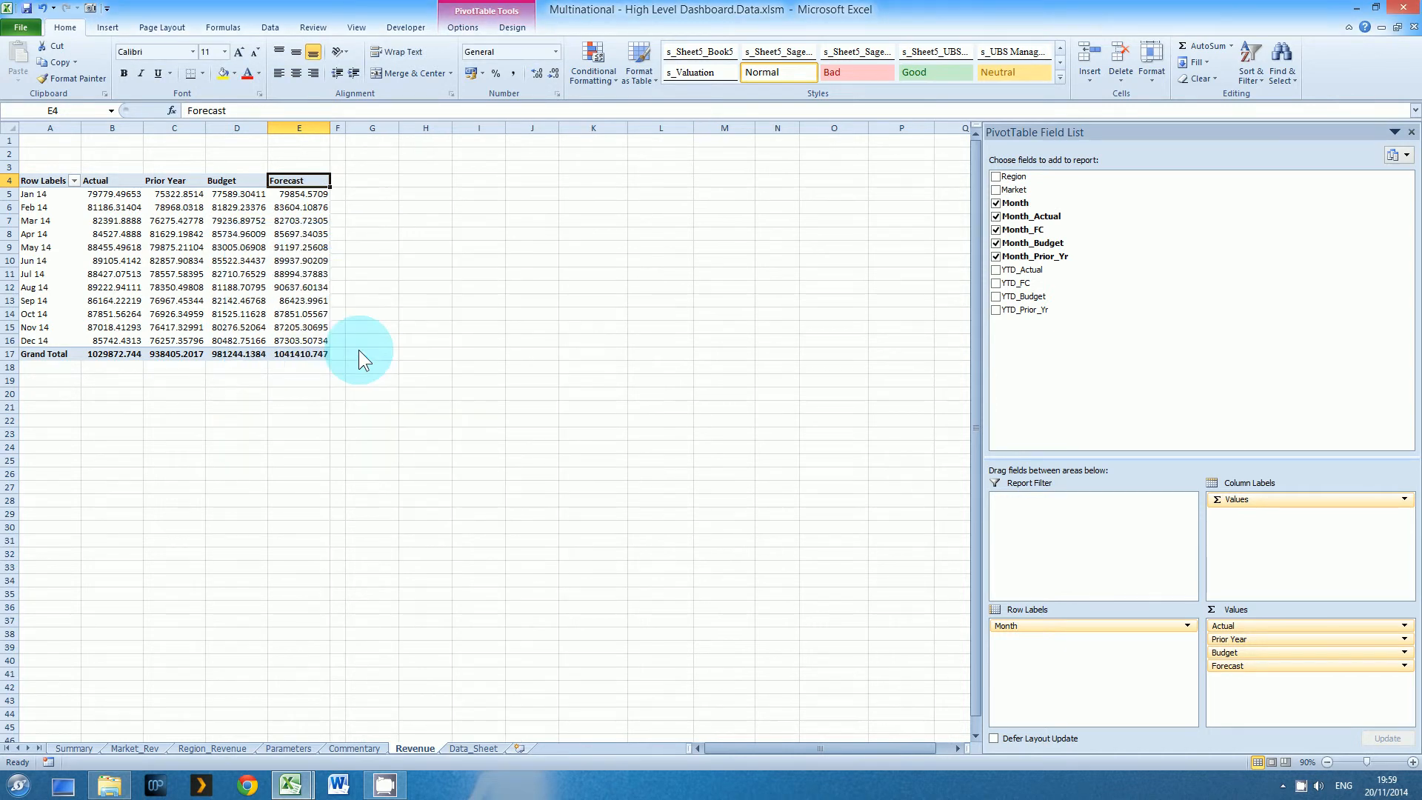
# Format the pivot values in B5:E17, including the grand totals, as Number with a thousands separator and 0 decimal places
pyautogui.moveTo(100, 181); pyautogui.dragTo(274, 341)
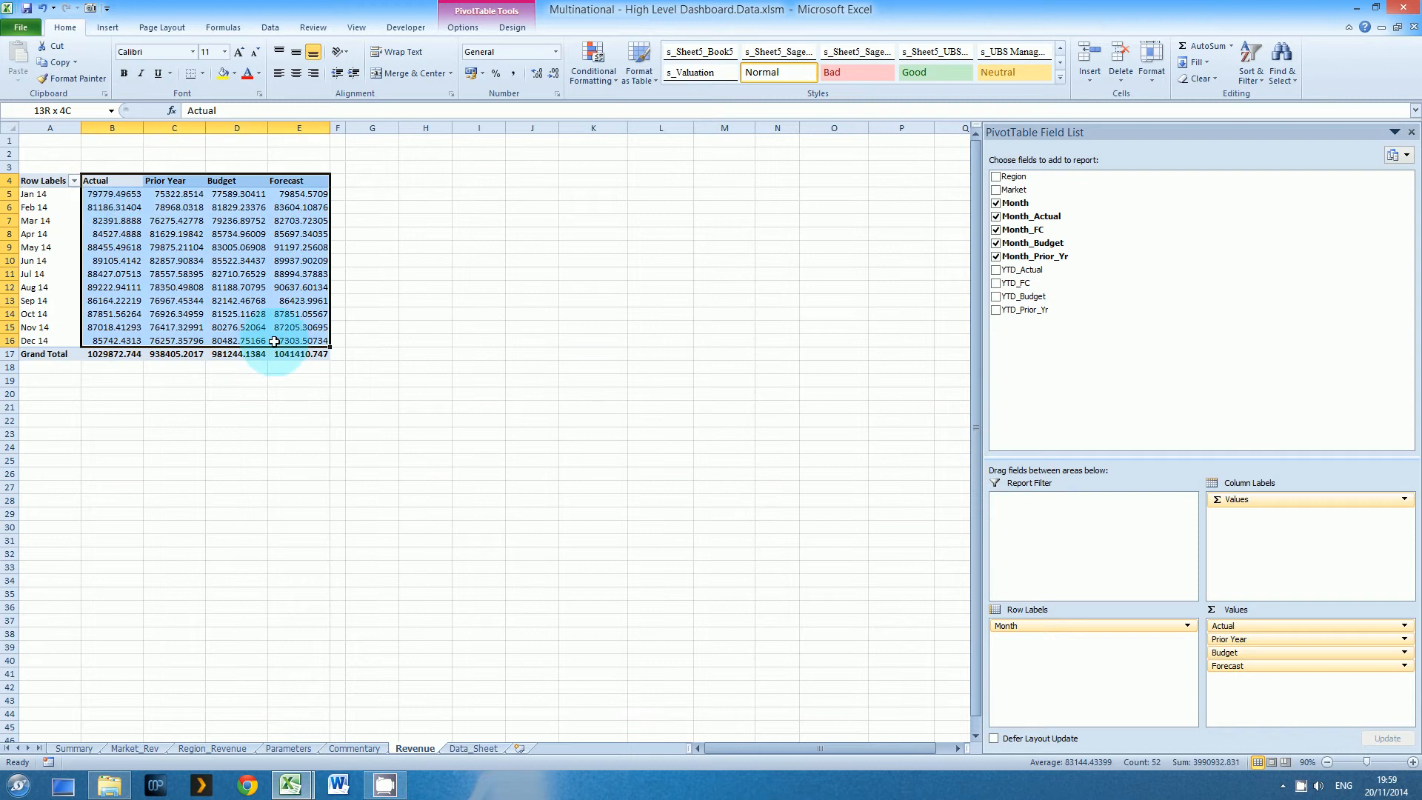
pyautogui.moveTo(100, 194); pyautogui.dragTo(280, 353)
pyautogui.hotkey('ctrl', '1')
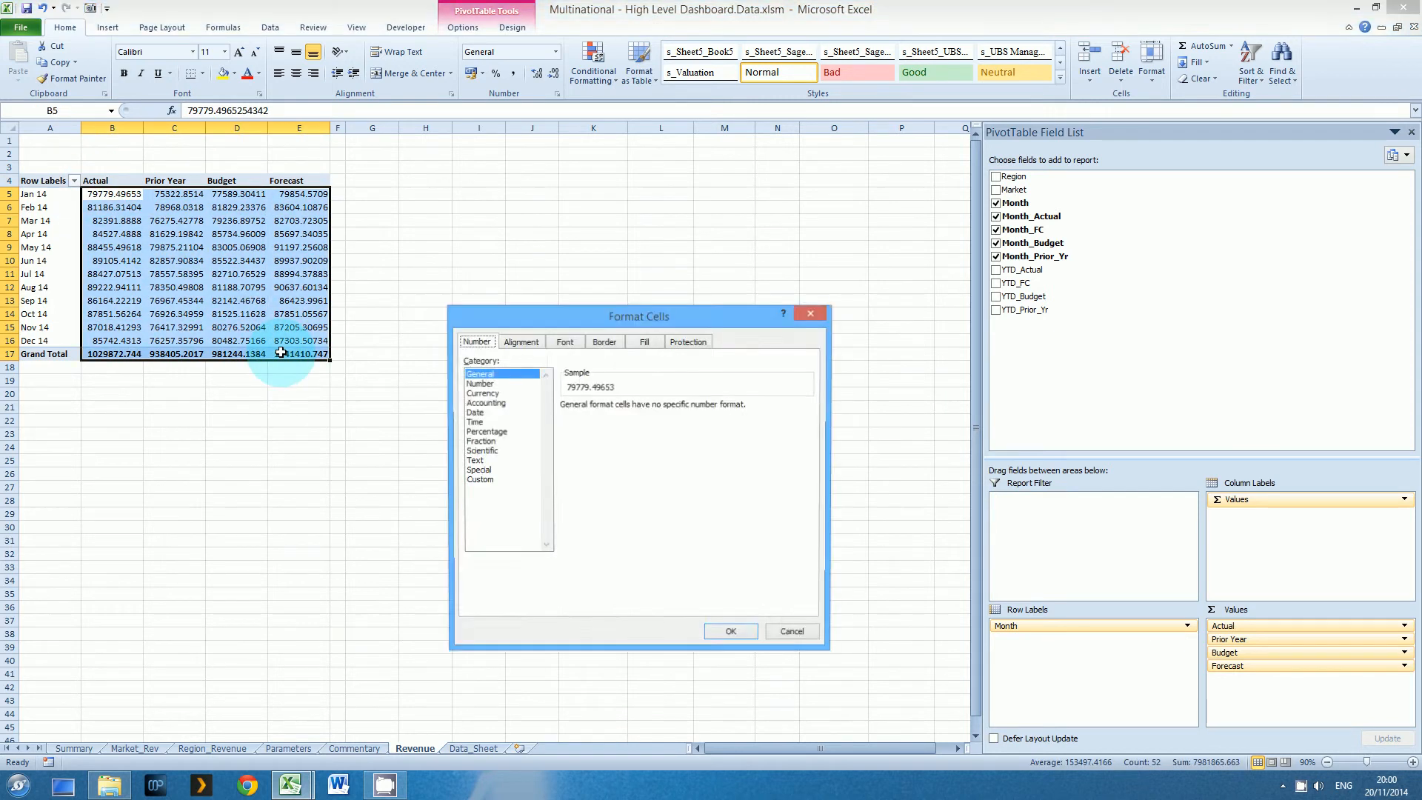
pyautogui.click(479, 383)
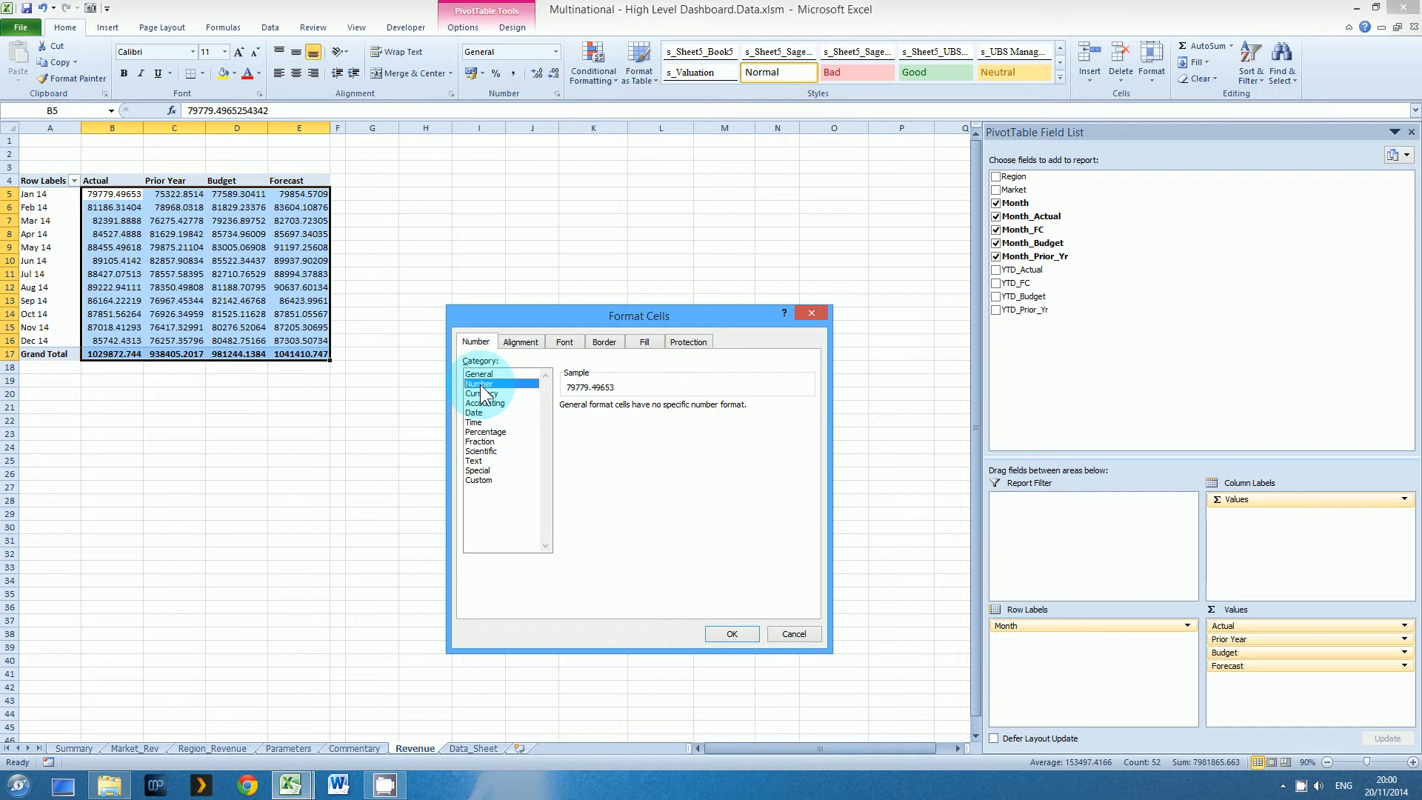
pyautogui.click(564, 424)
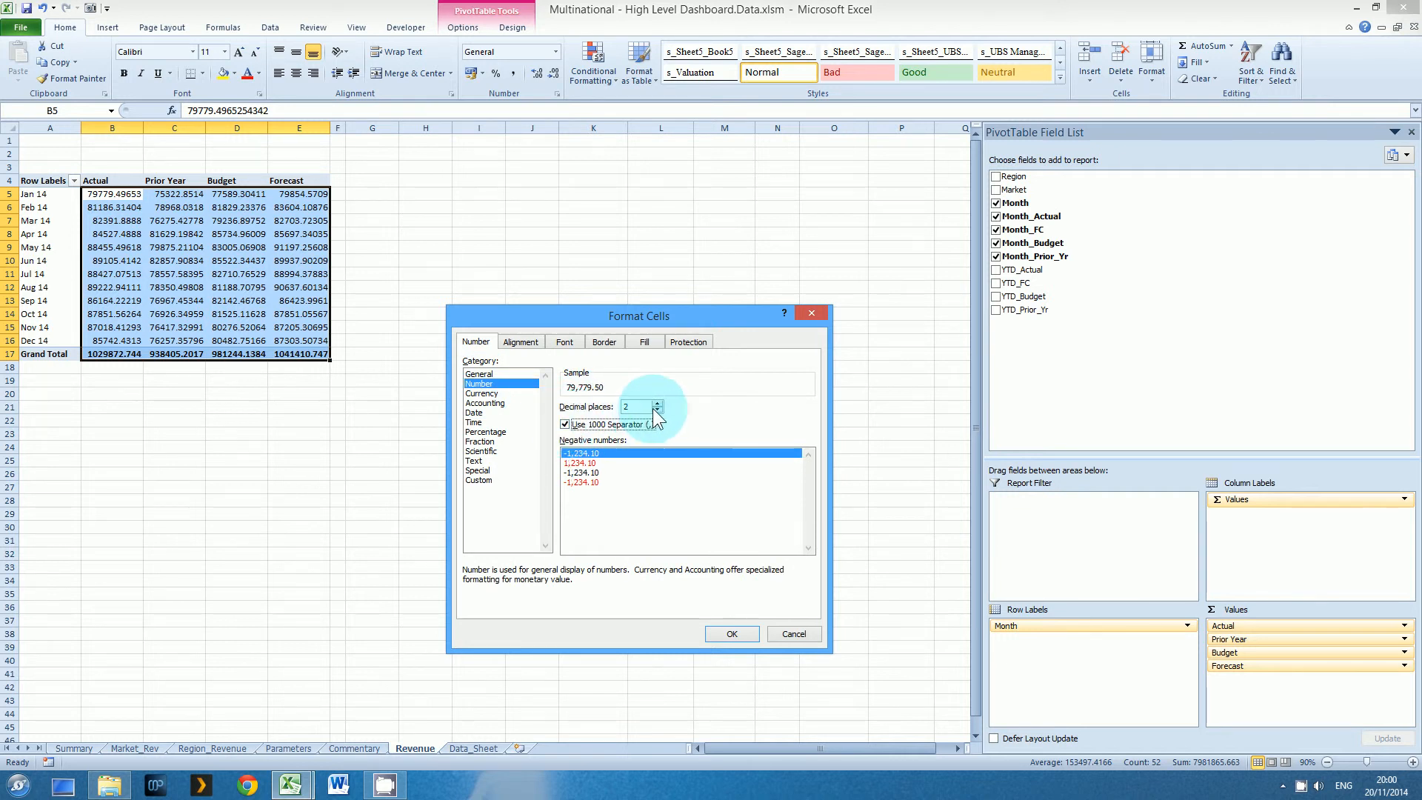
pyautogui.click(656, 410)
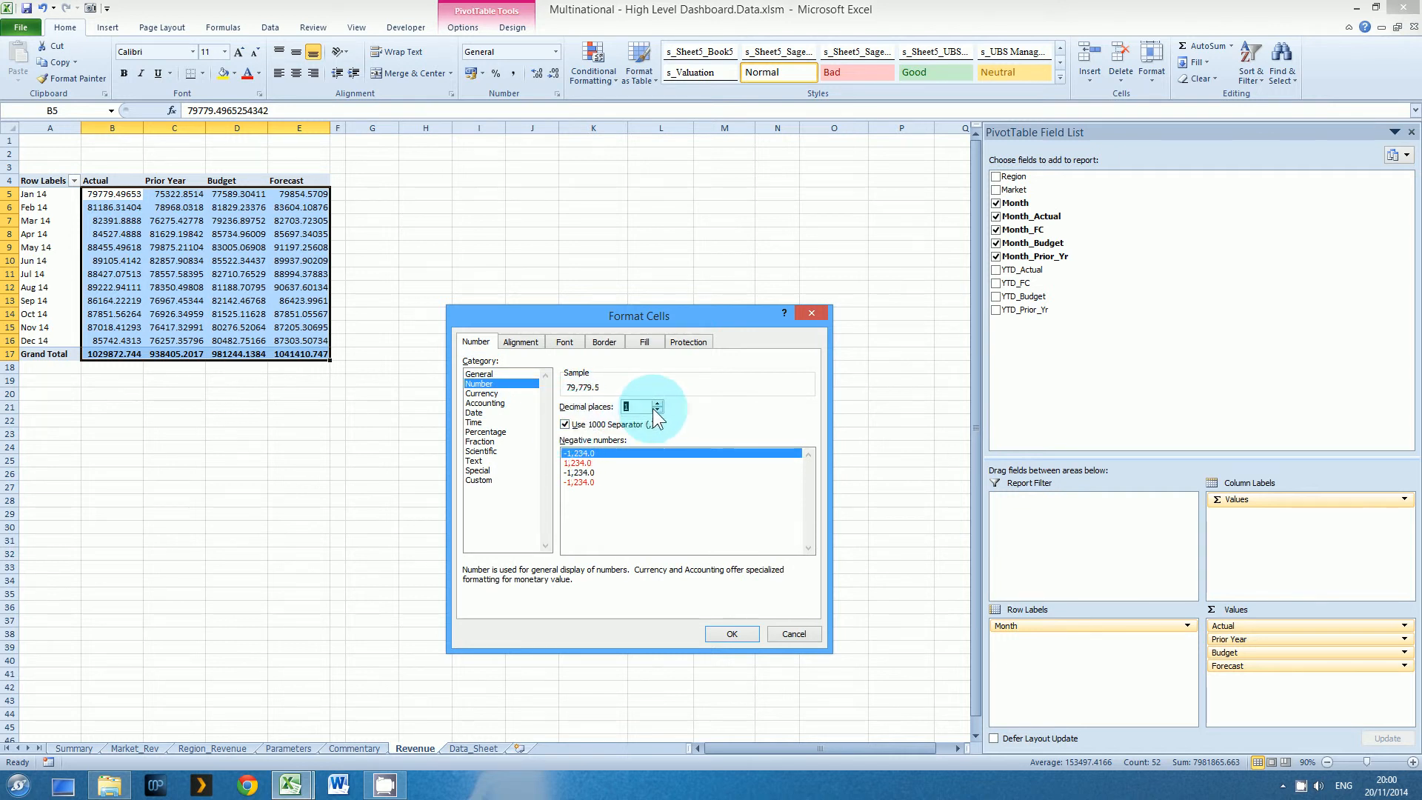
pyautogui.click(726, 629)
pyautogui.click(723, 631)
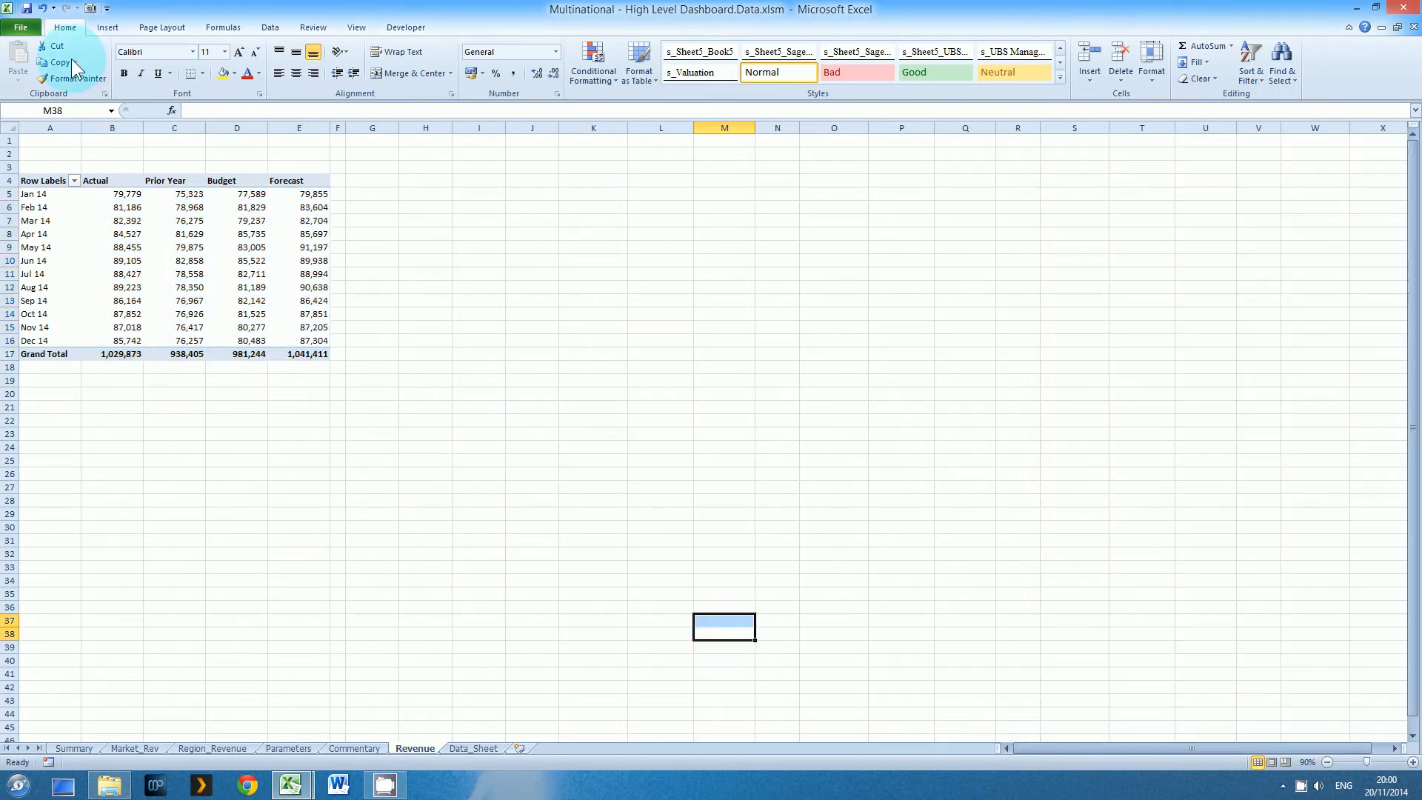
# Narrow columns B to E of the Revenue sheet to one uniform width close to their values
pyautogui.moveTo(112, 127); pyautogui.dragTo(289, 132)
pyautogui.doubleClick(330, 128)
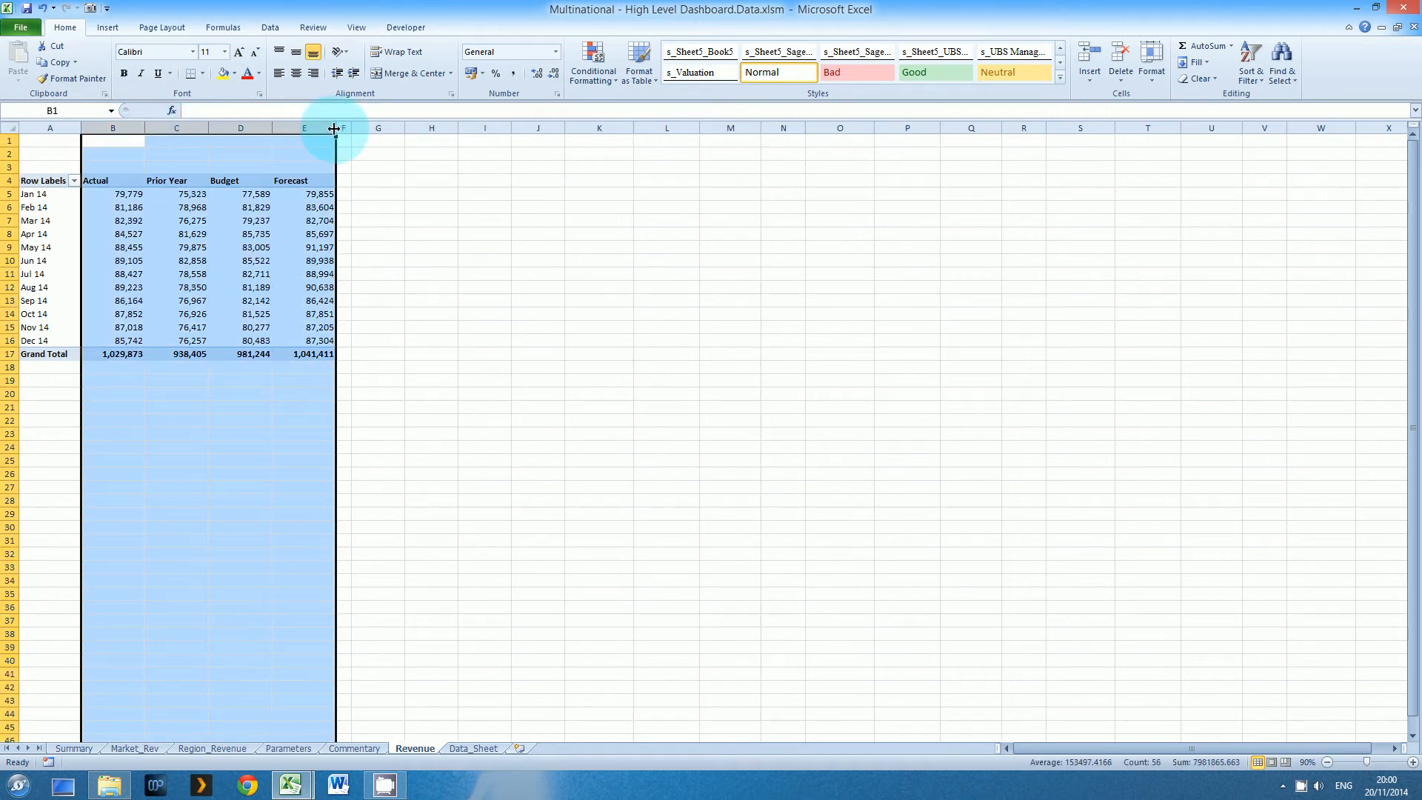
pyautogui.moveTo(333, 129); pyautogui.dragTo(326, 130)
pyautogui.click(284, 140)
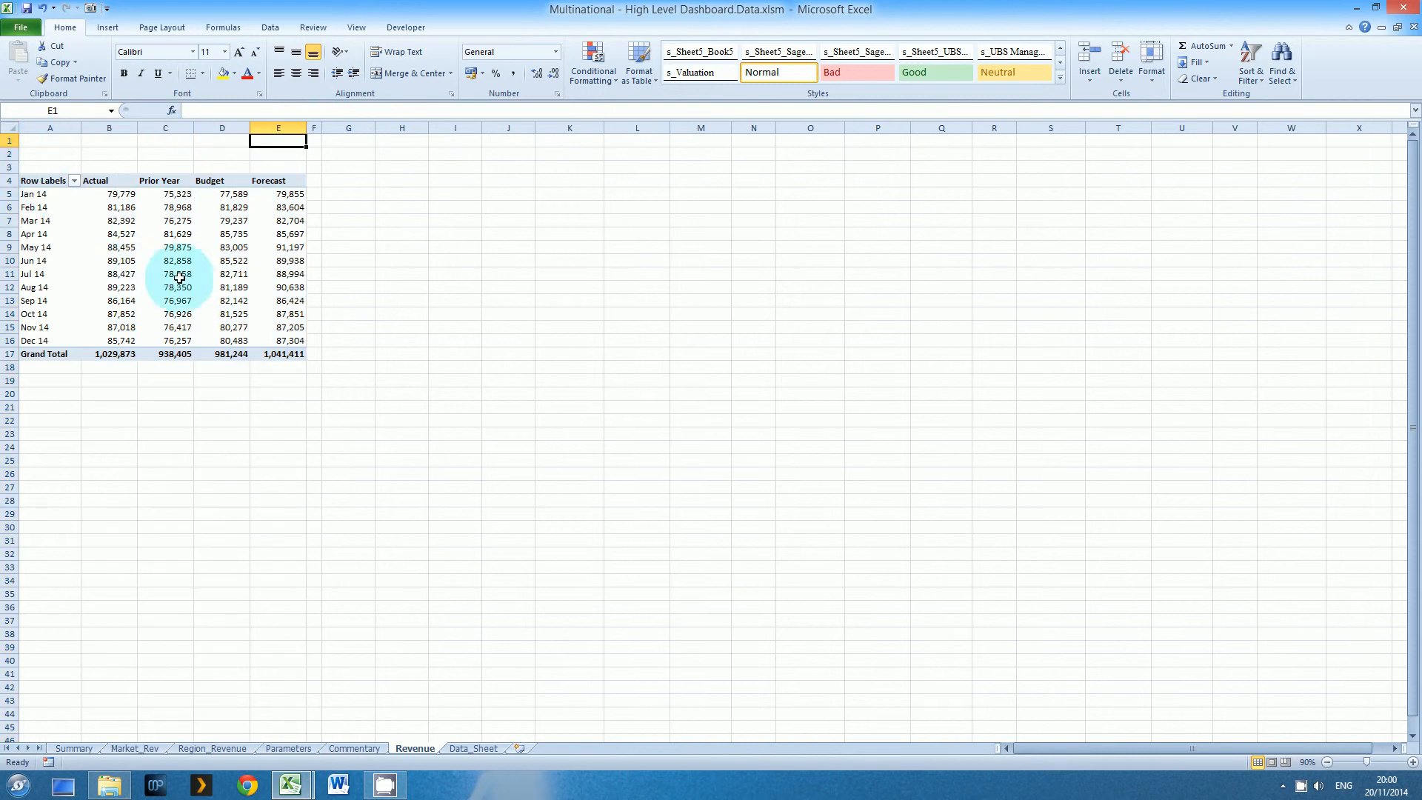
# Name the revenue PivotTable Monthly_Revenue in its PivotTable options
pyautogui.click(175, 246)
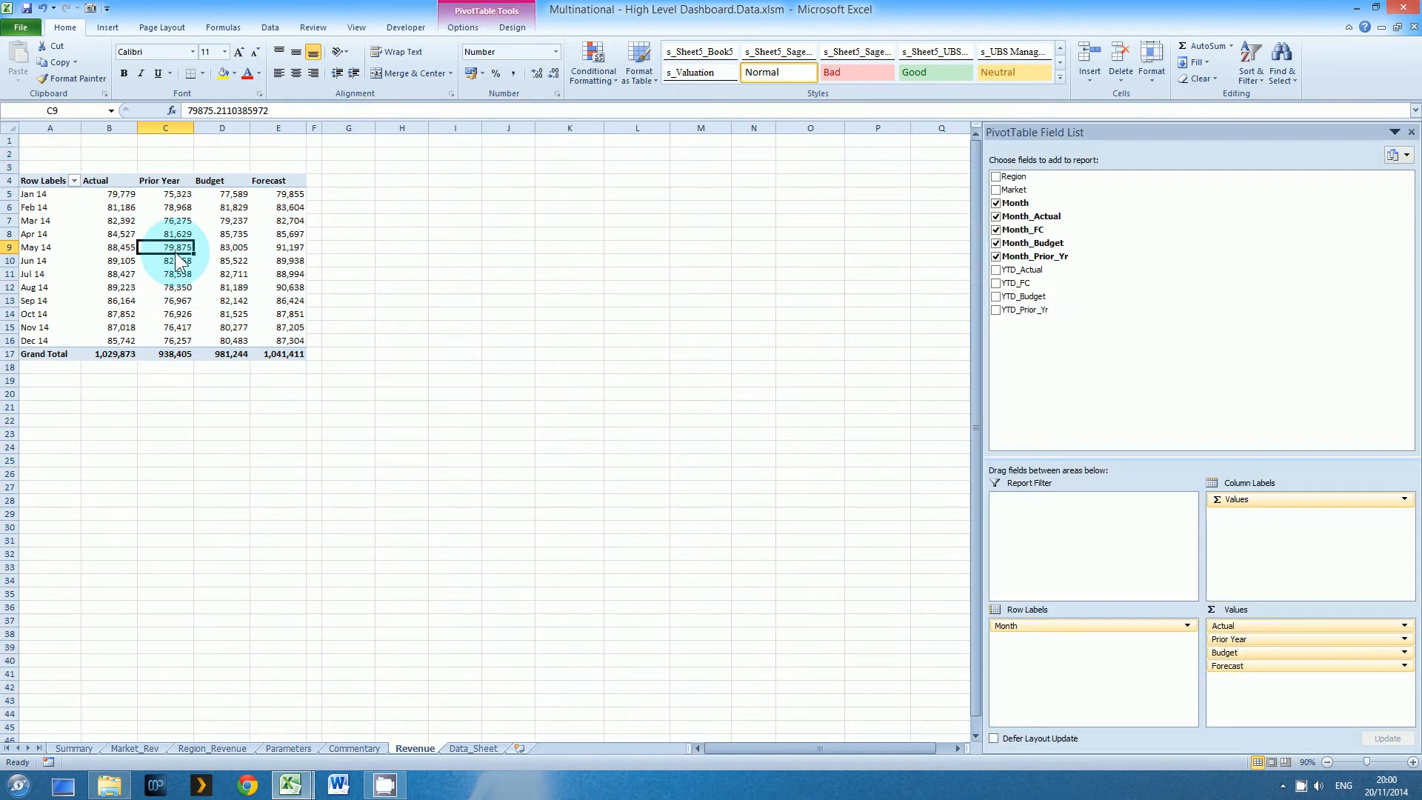
pyautogui.rightClick(36, 182)
pyautogui.click(86, 249)
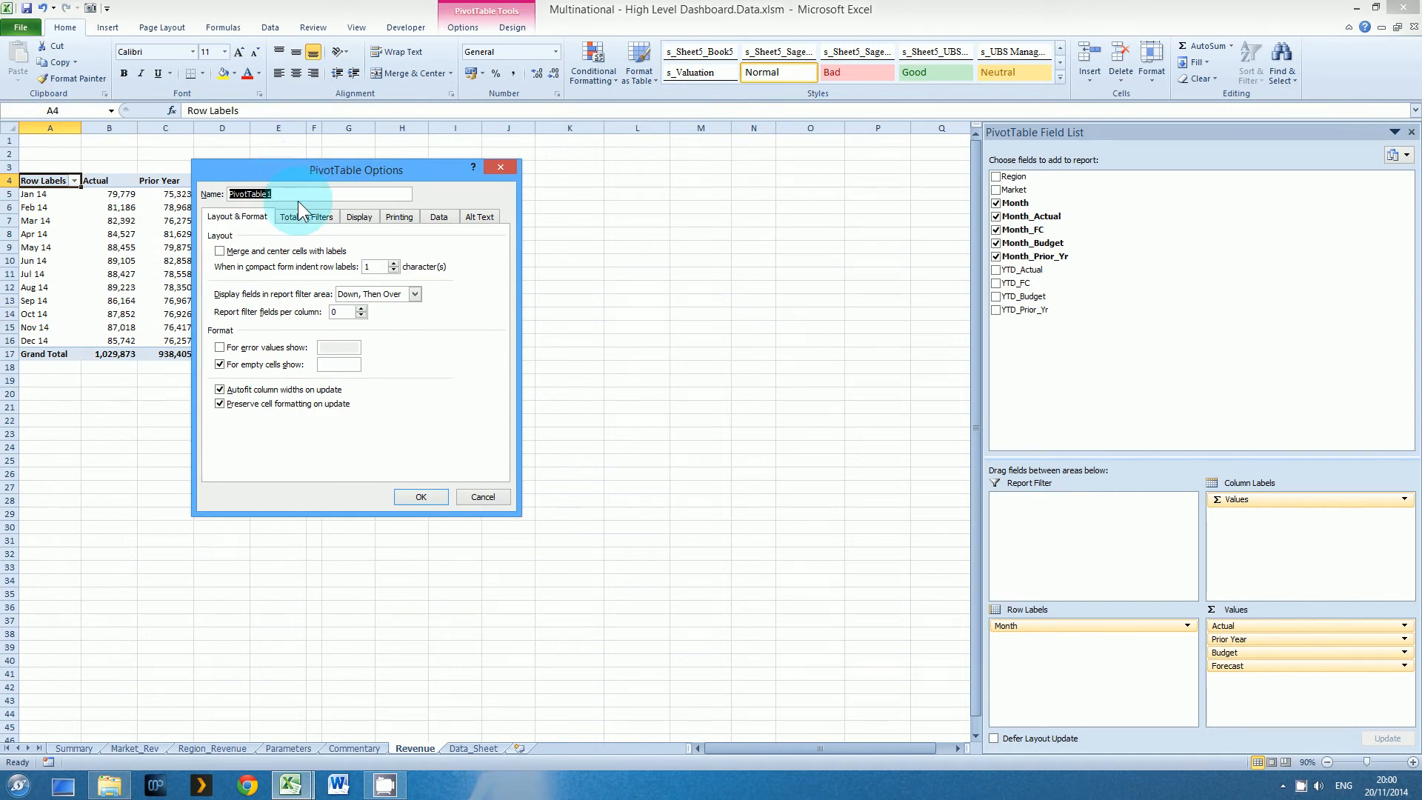
pyautogui.write('Monthly_Revenue')
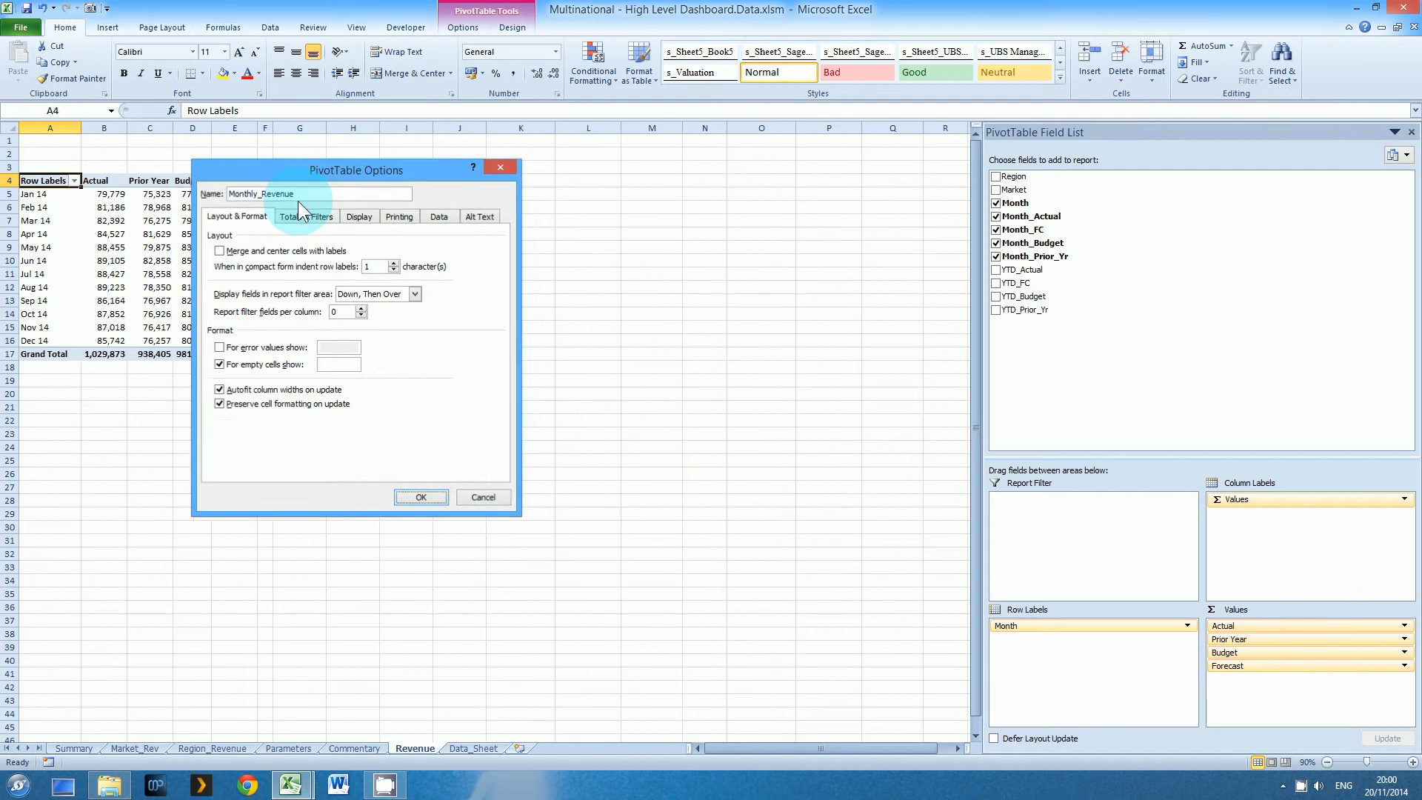
pyautogui.press('Return')
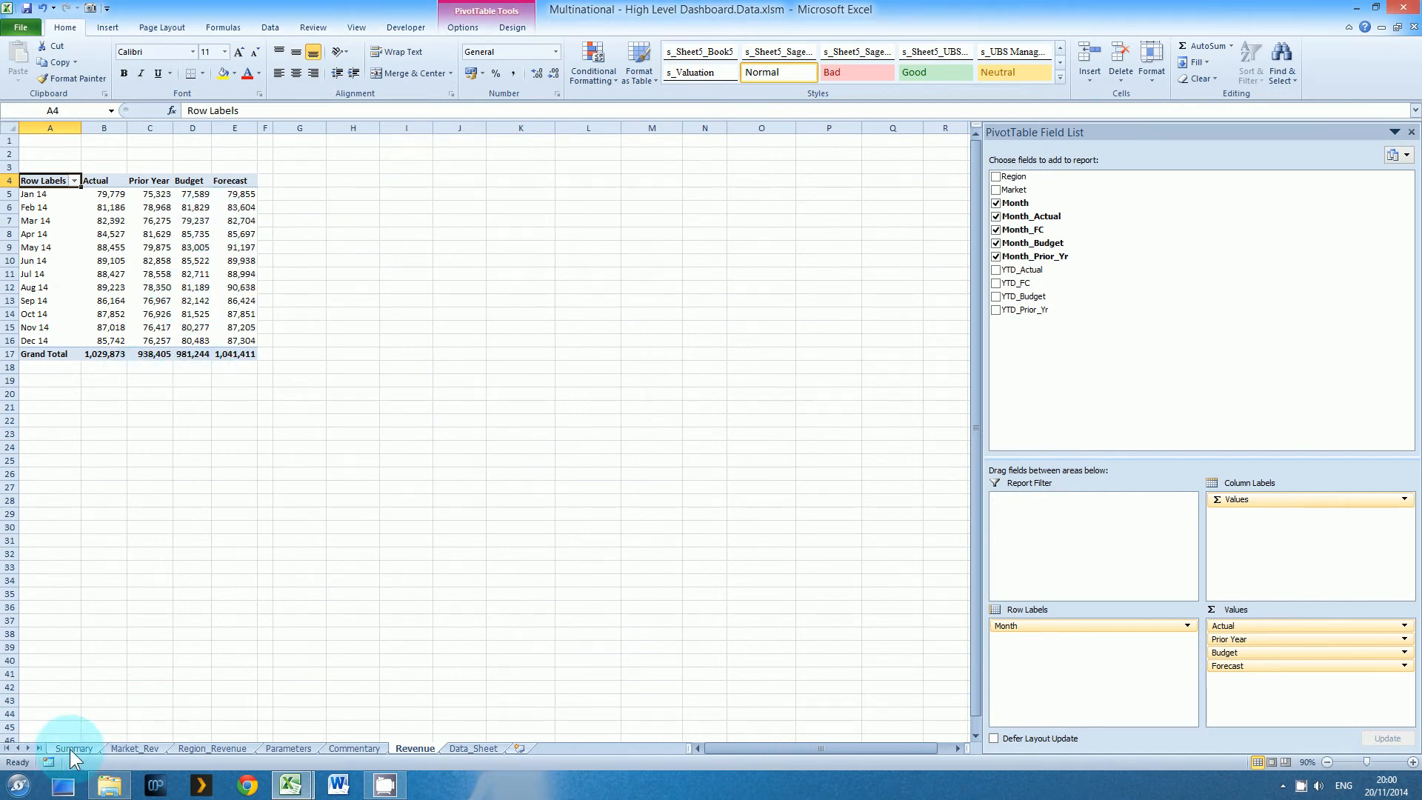
# Name the Prior Year, Budget and Forecast monthly values in C5:E16 Monthly_Rev, leaving out headings and grand totals
pyautogui.click(63, 193)
pyautogui.click(100, 186)
pyautogui.moveTo(102, 200); pyautogui.dragTo(111, 343)
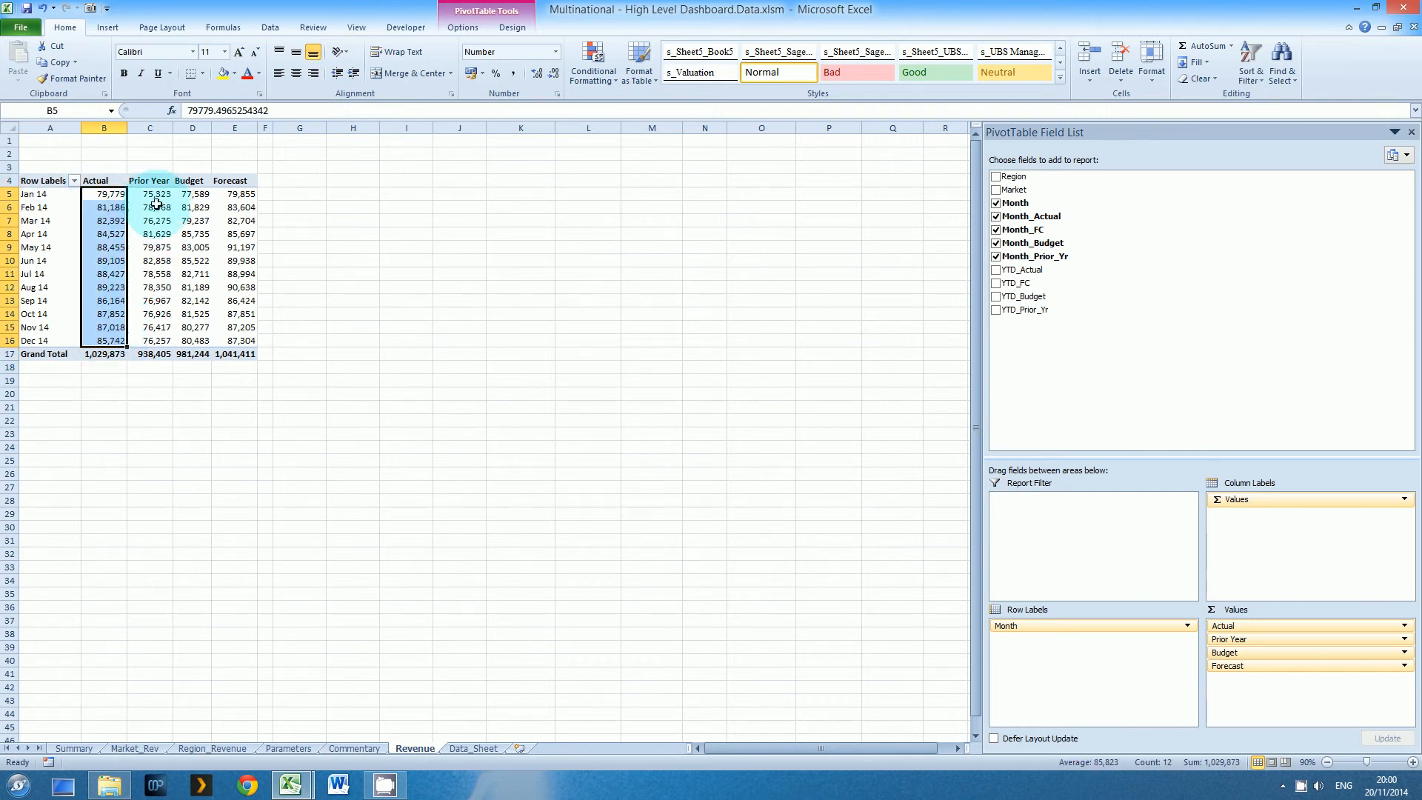
pyautogui.moveTo(148, 194); pyautogui.dragTo(214, 323)
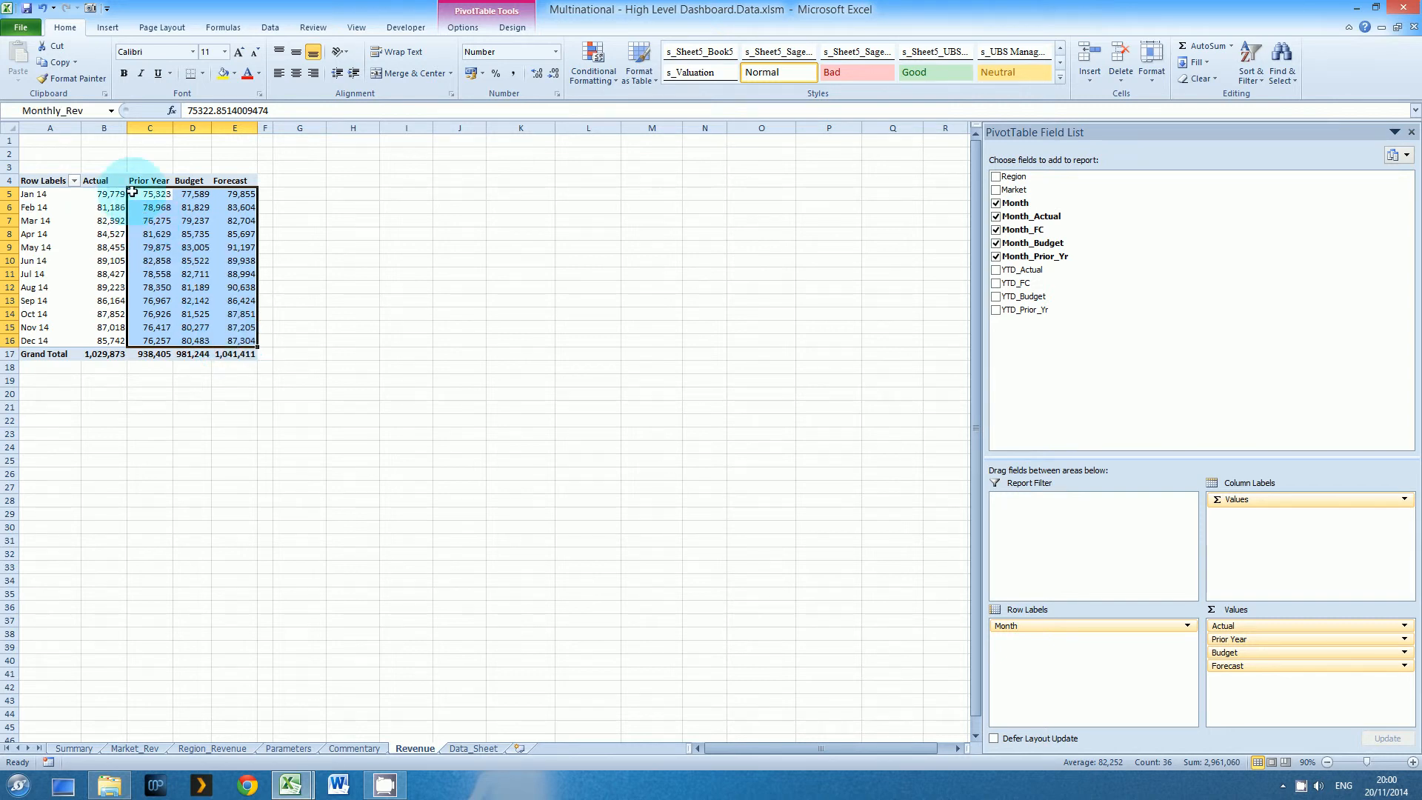
# Compare the pivot's Prior Year column with the Prior Year, Budget and Forecast selector on the Summary sheet
pyautogui.moveTo(144, 181); pyautogui.dragTo(150, 352)
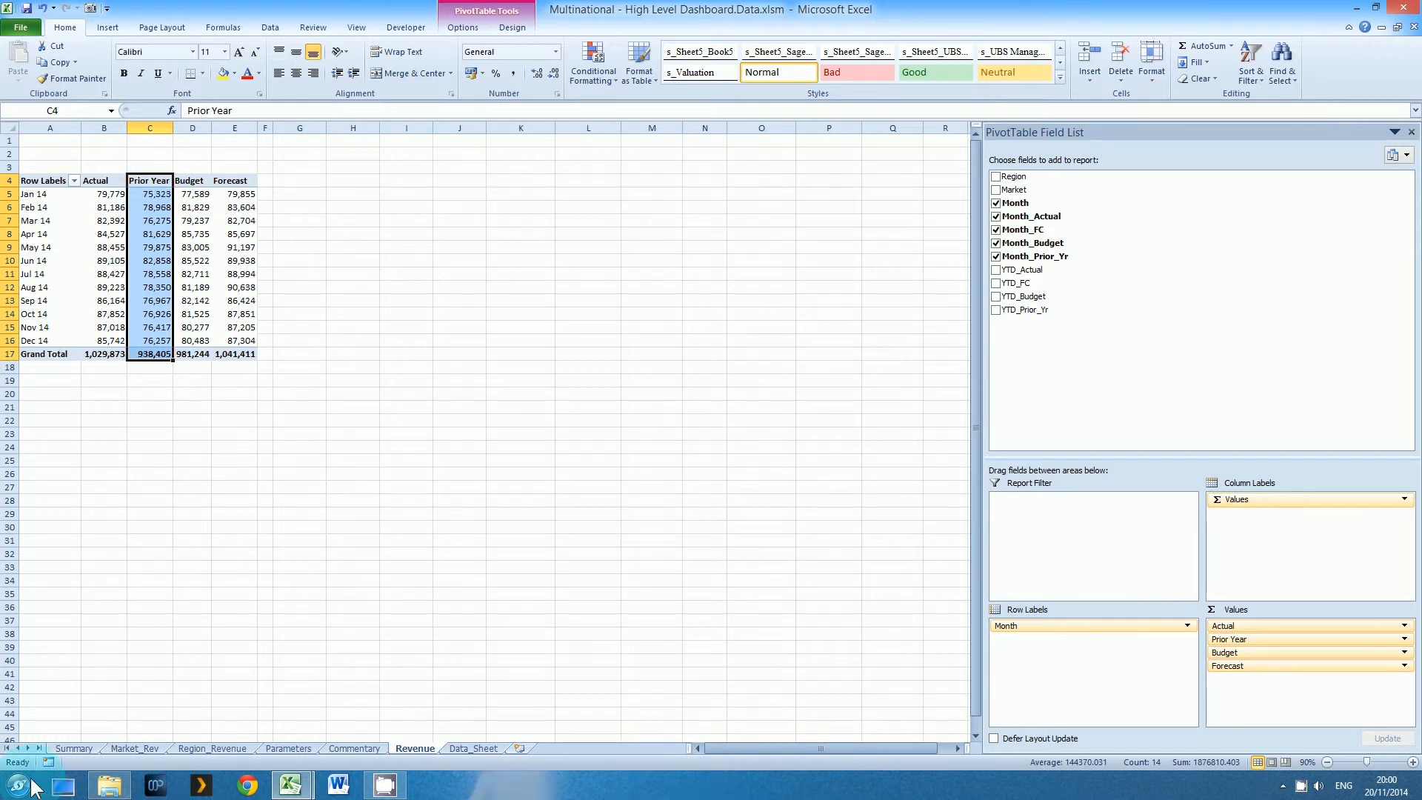
pyautogui.click(73, 748)
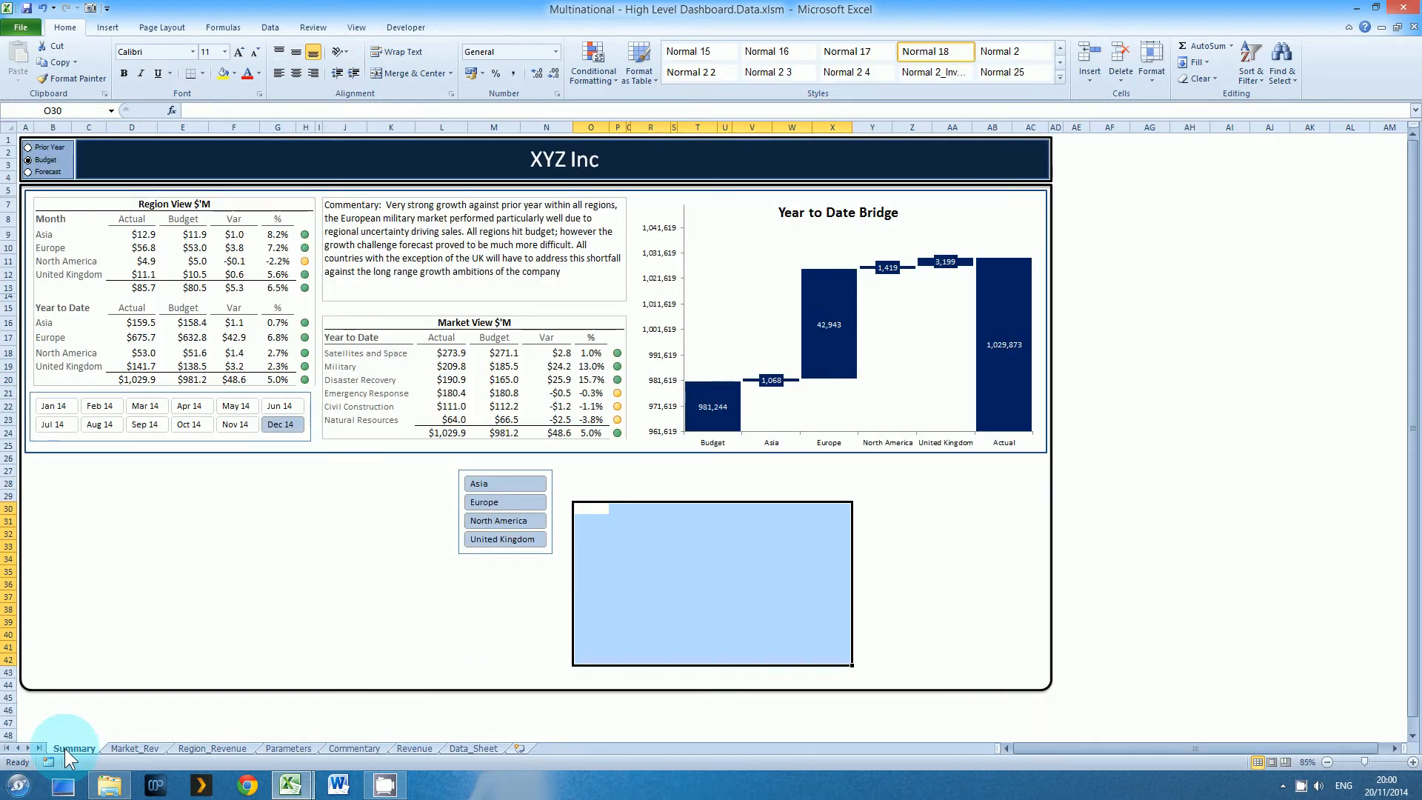
pyautogui.click(415, 749)
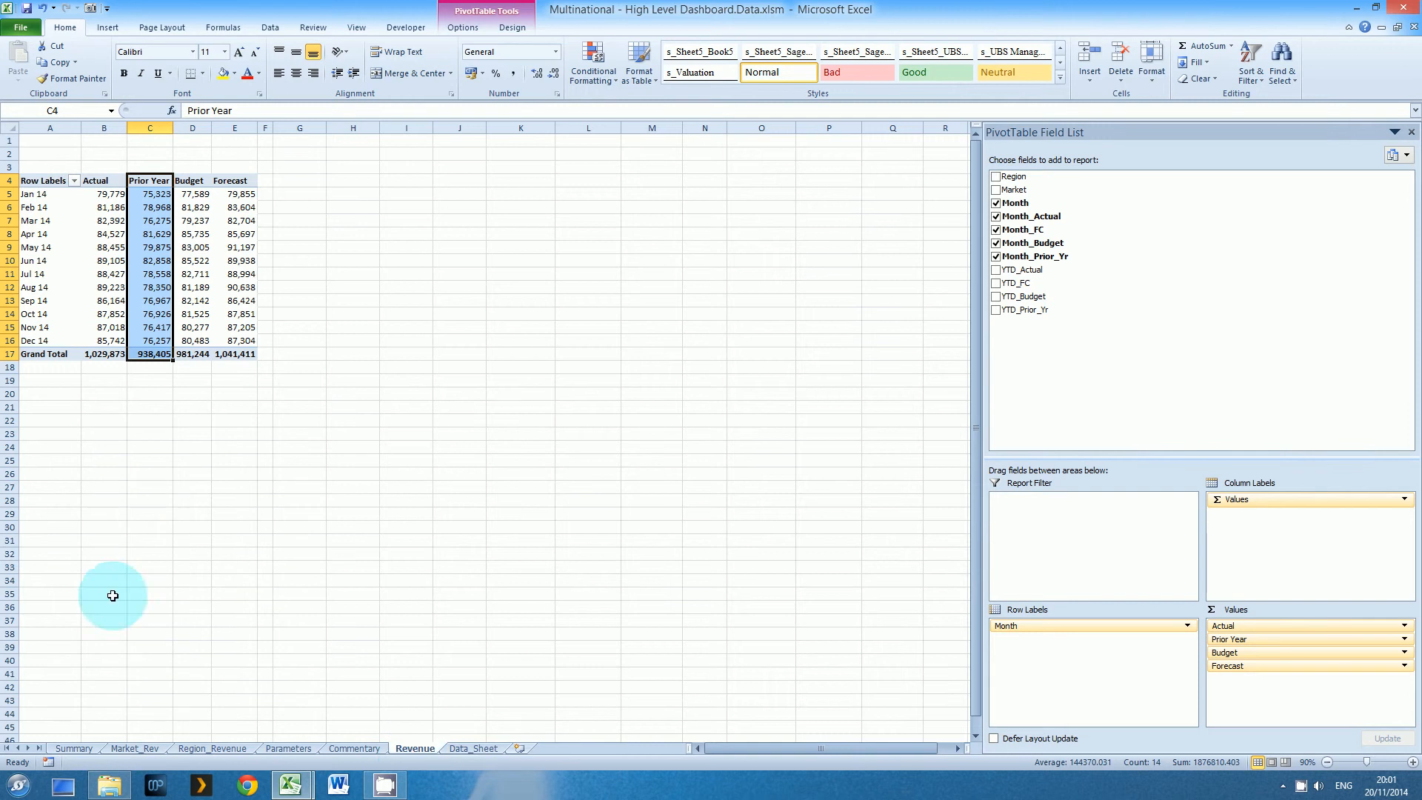
pyautogui.click(56, 748)
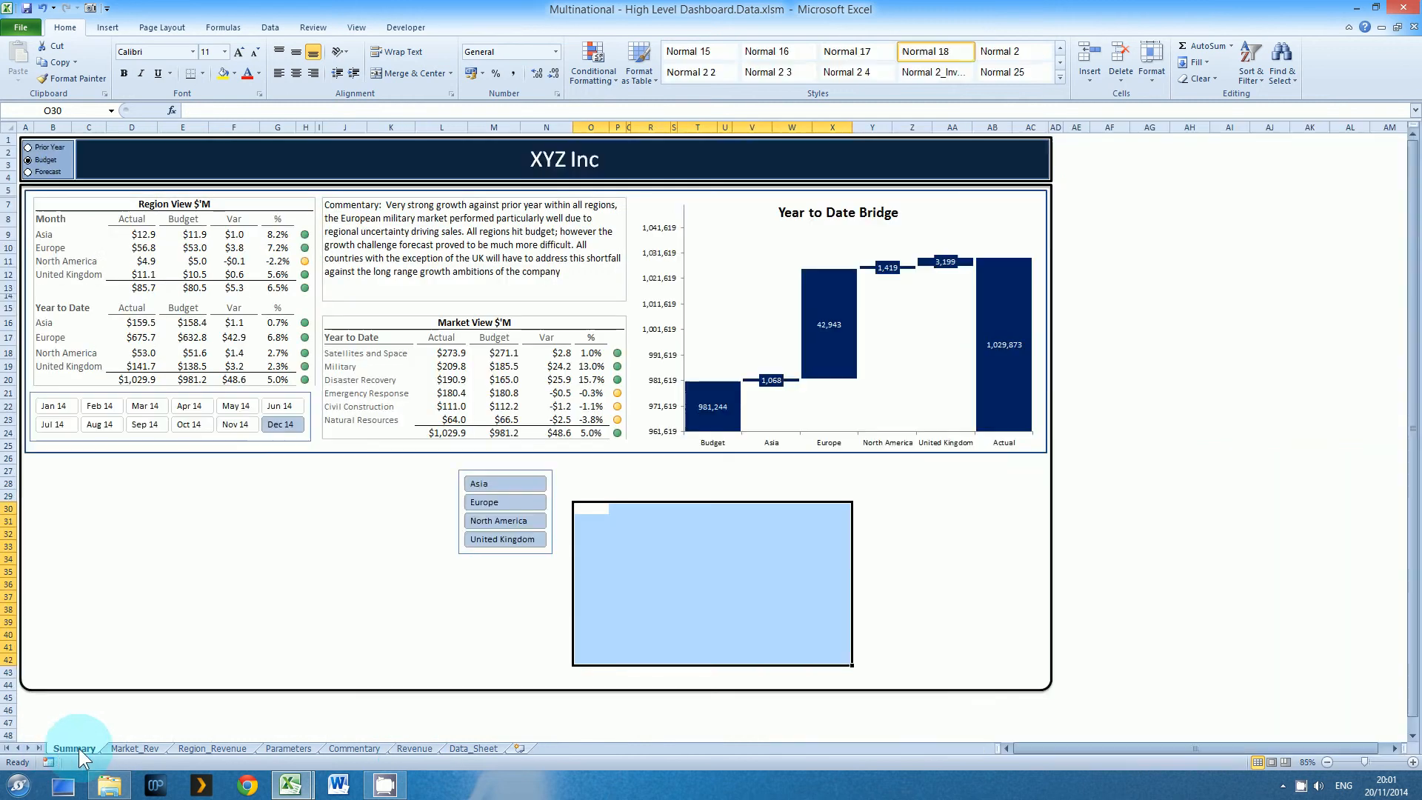
pyautogui.click(406, 748)
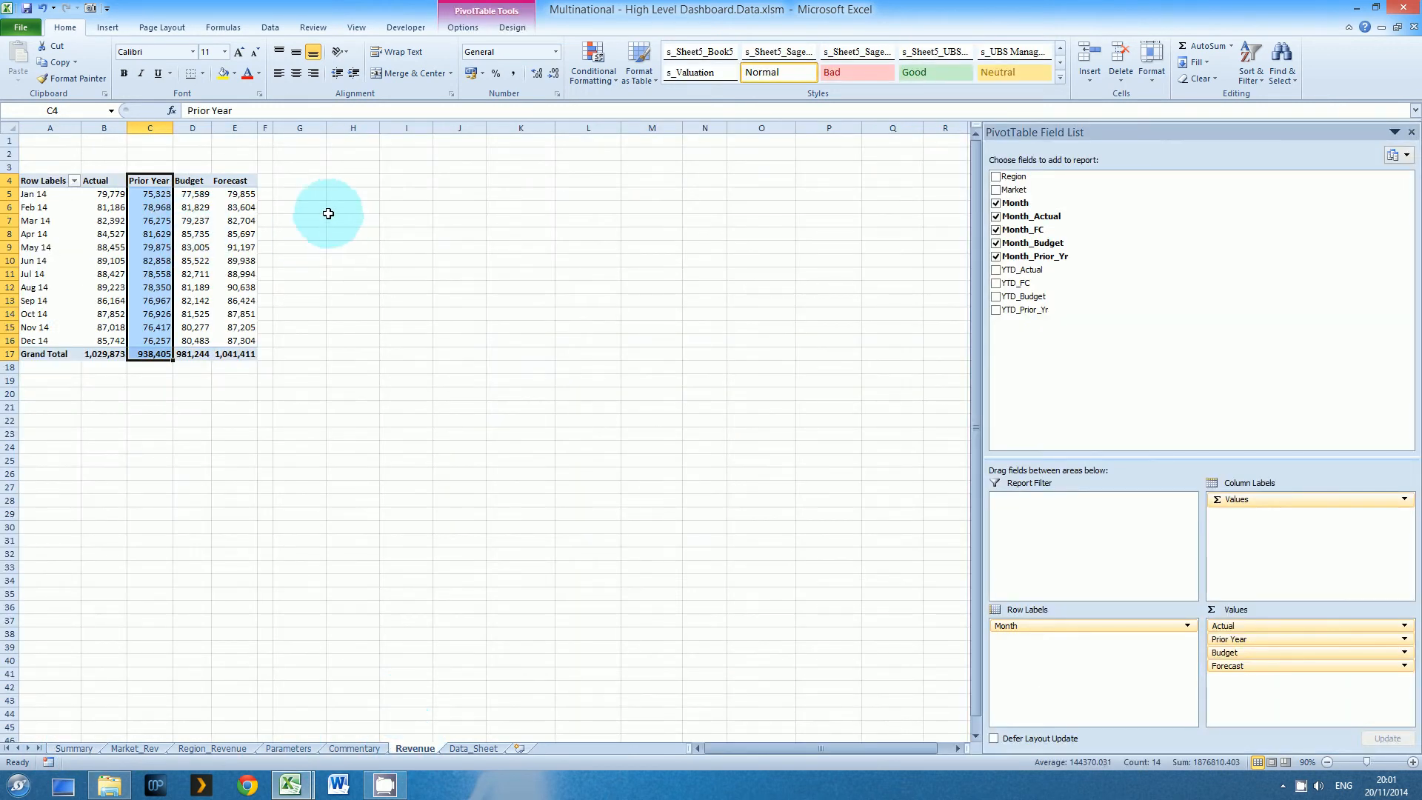
# Enter the heading Month in cell G4, beside the revenue PivotTable
pyautogui.click(301, 183)
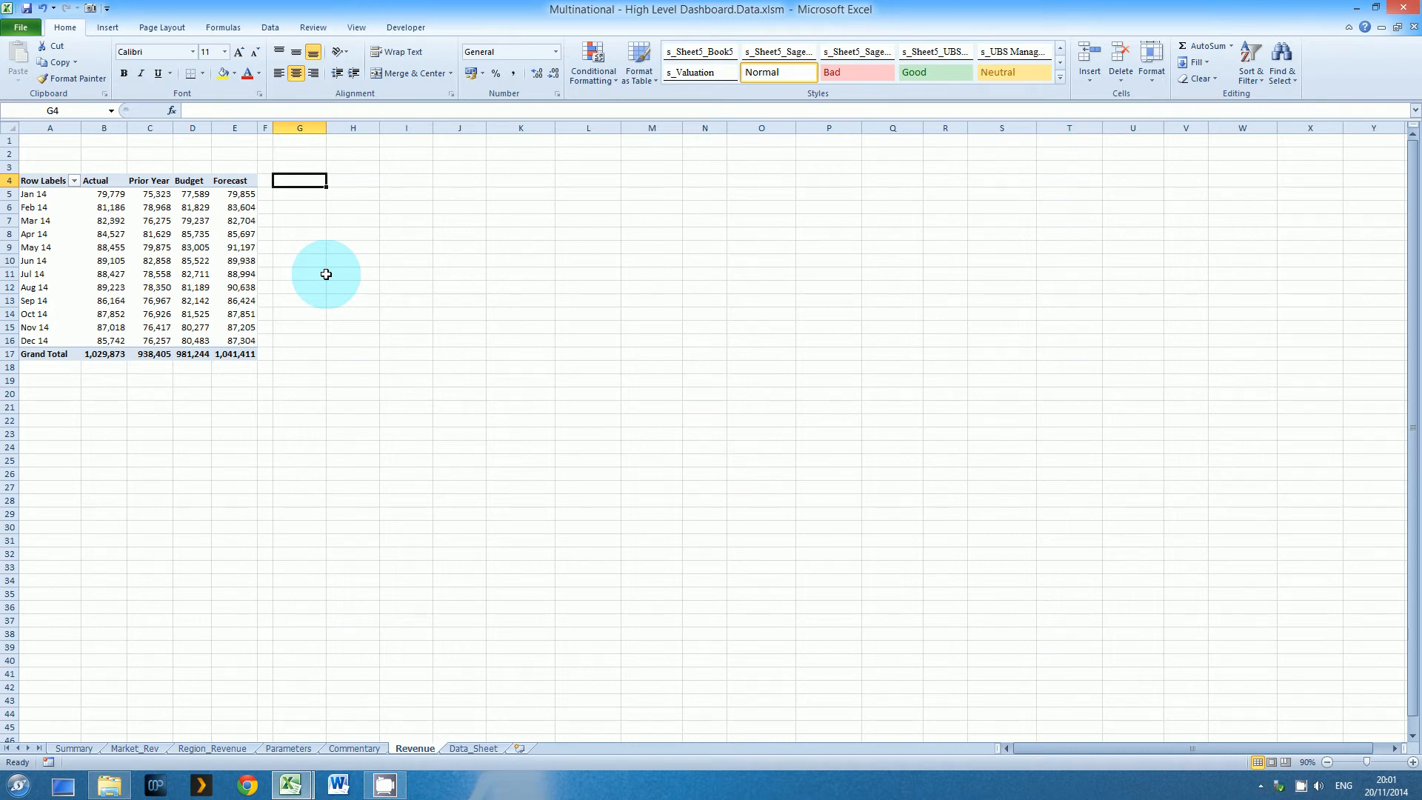
pyautogui.press('Down')
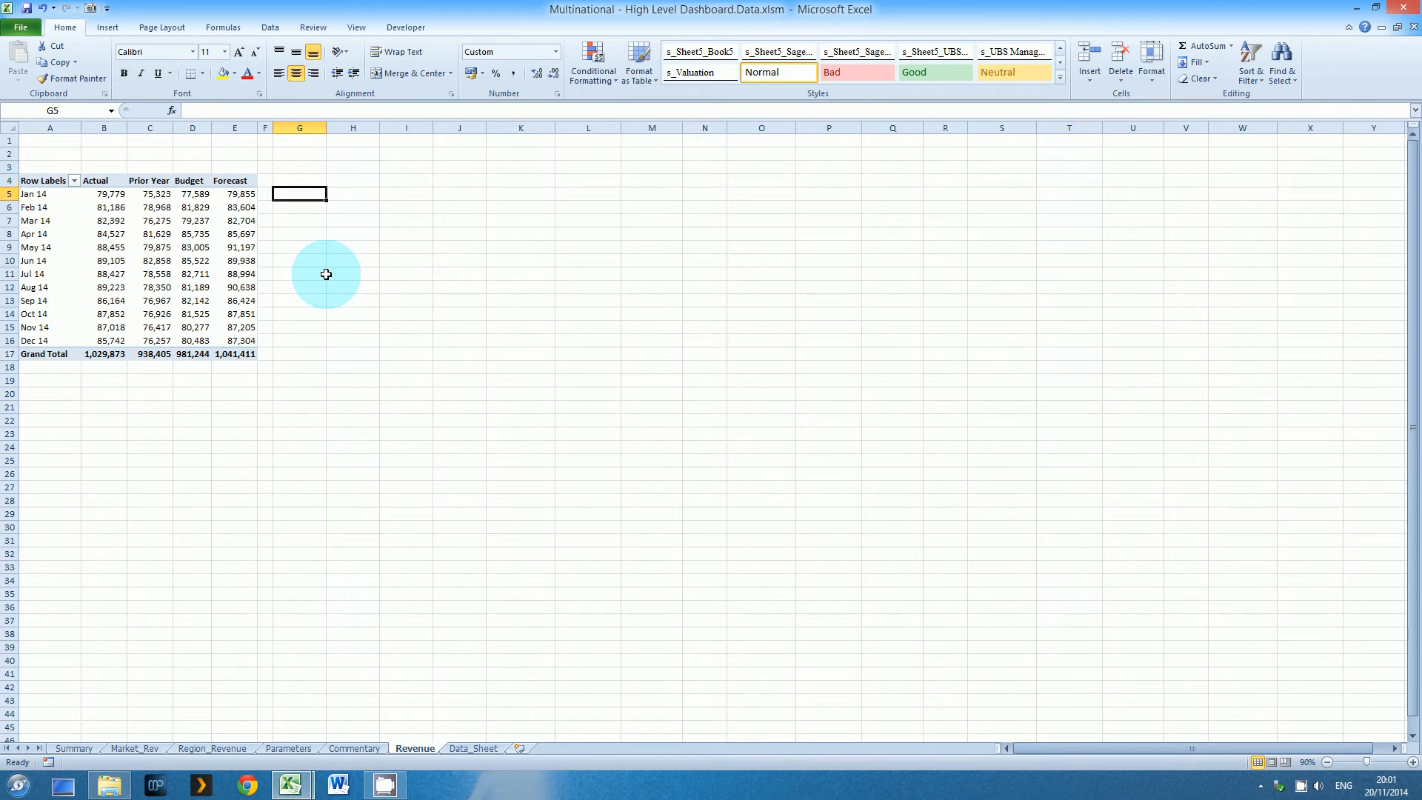
pyautogui.press('Up')
pyautogui.write('Month')
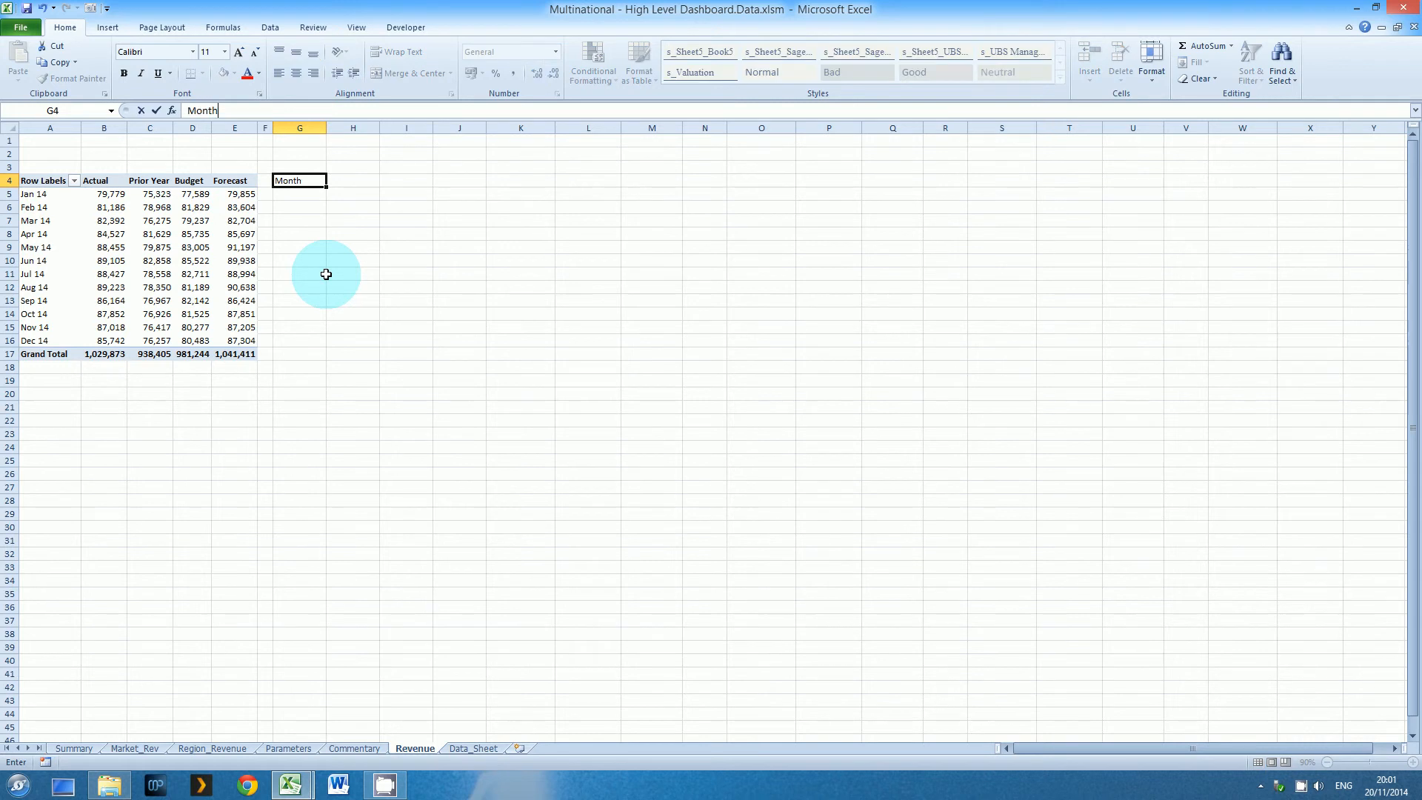
pyautogui.press('Return')
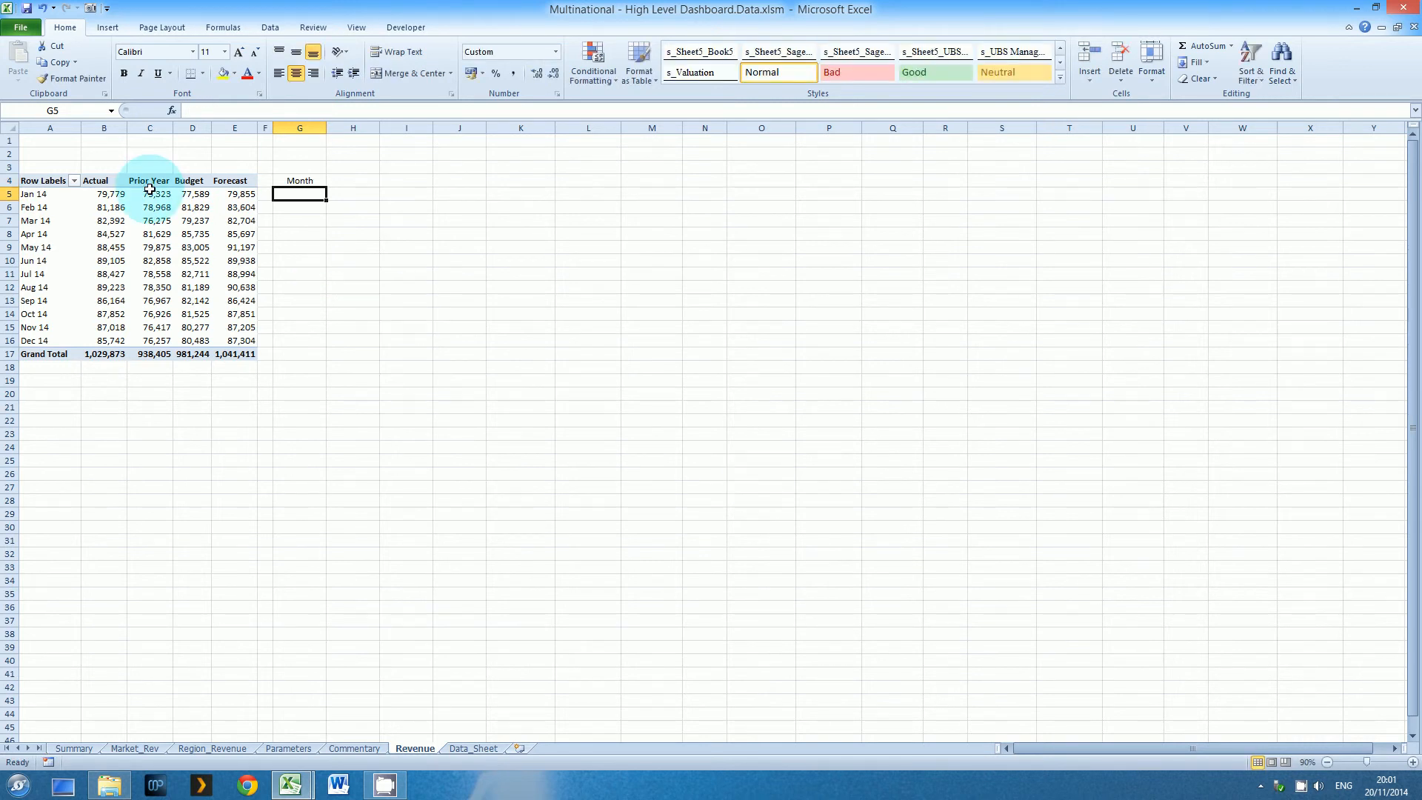
# Check the range name assigned to the pivot's Prior Year, Budget and Forecast monthly values in C5:E16
pyautogui.moveTo(149, 190); pyautogui.dragTo(234, 337)
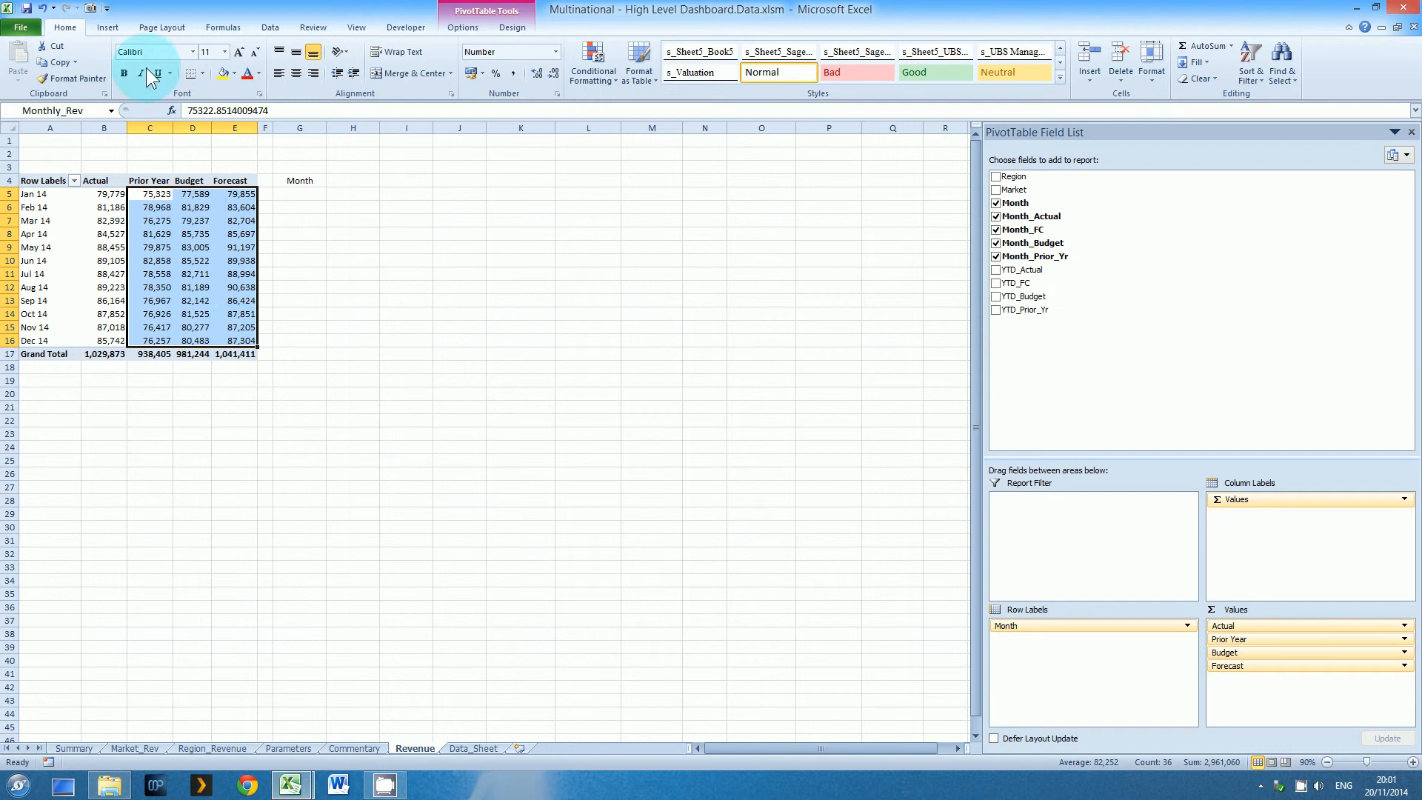
pyautogui.click(111, 111)
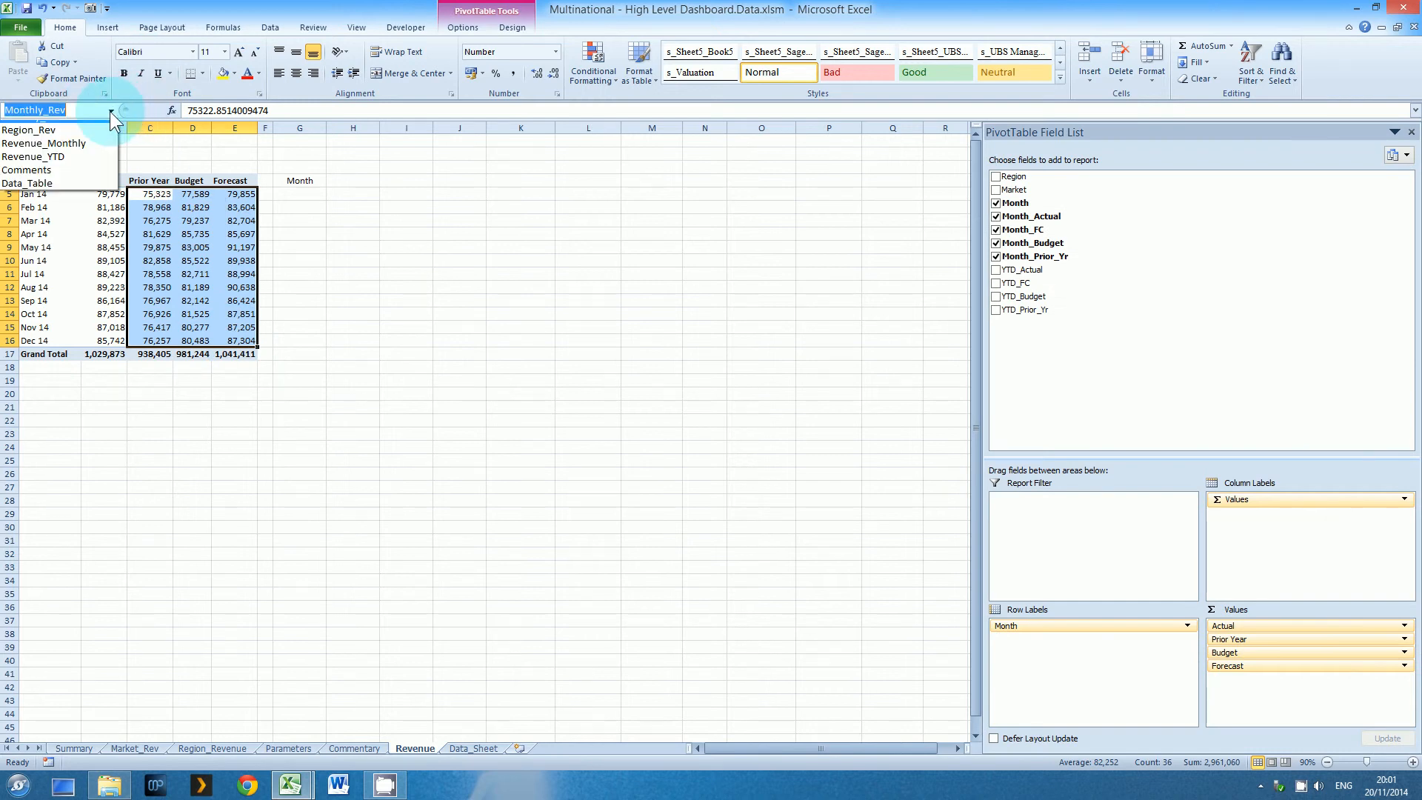
pyautogui.click(111, 111)
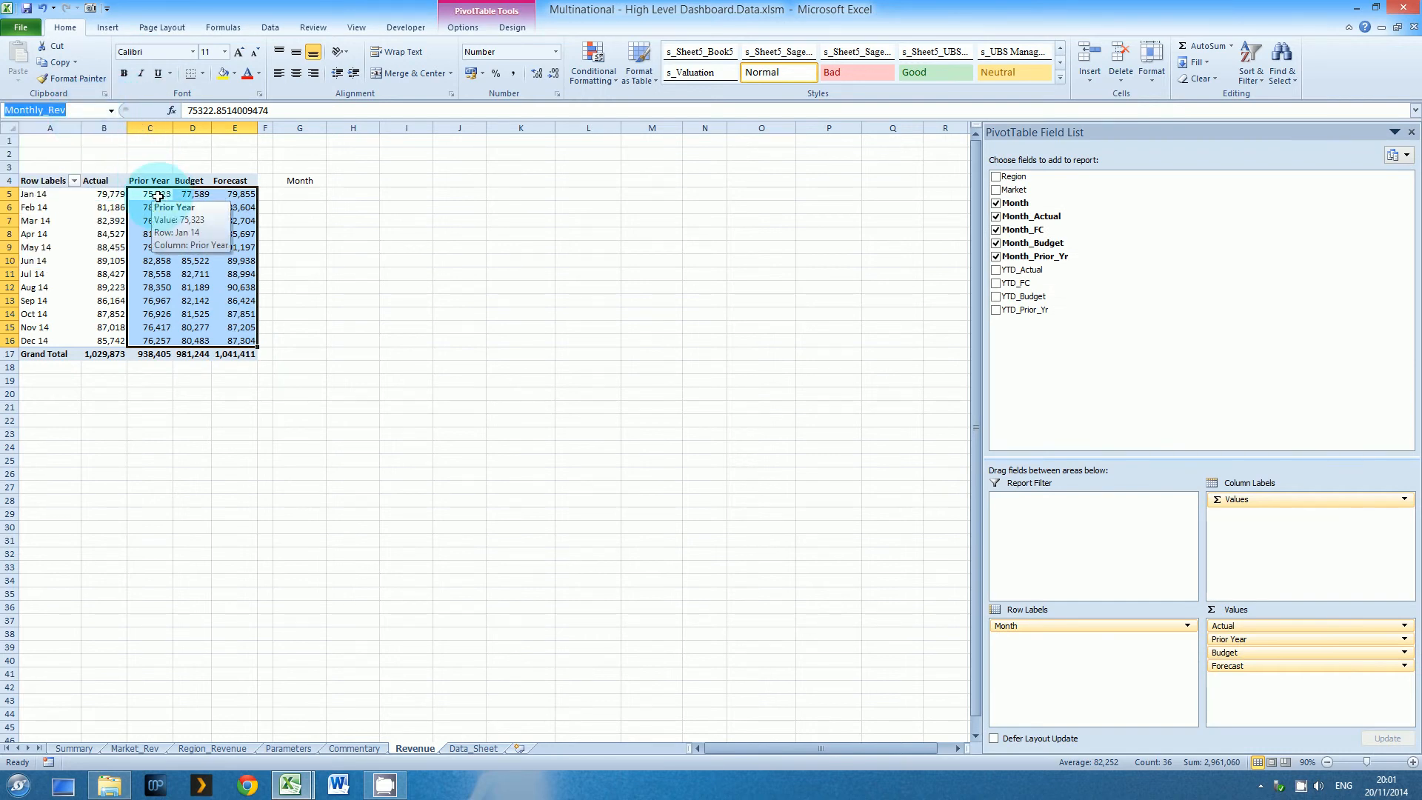
pyautogui.moveTo(159, 194); pyautogui.dragTo(230, 338)
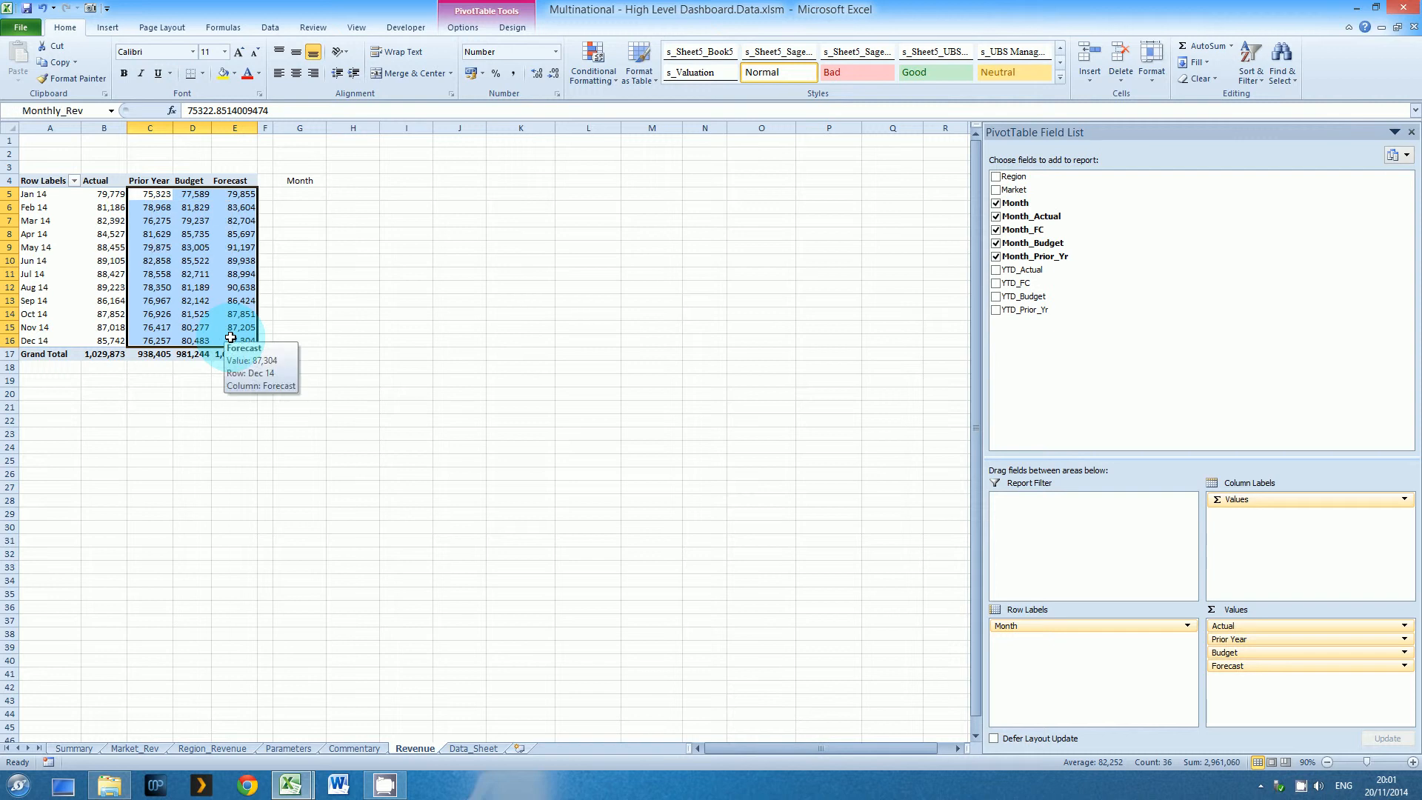
# Link cell G5 to the pivot's January label with the formula =A5
pyautogui.click(299, 196)
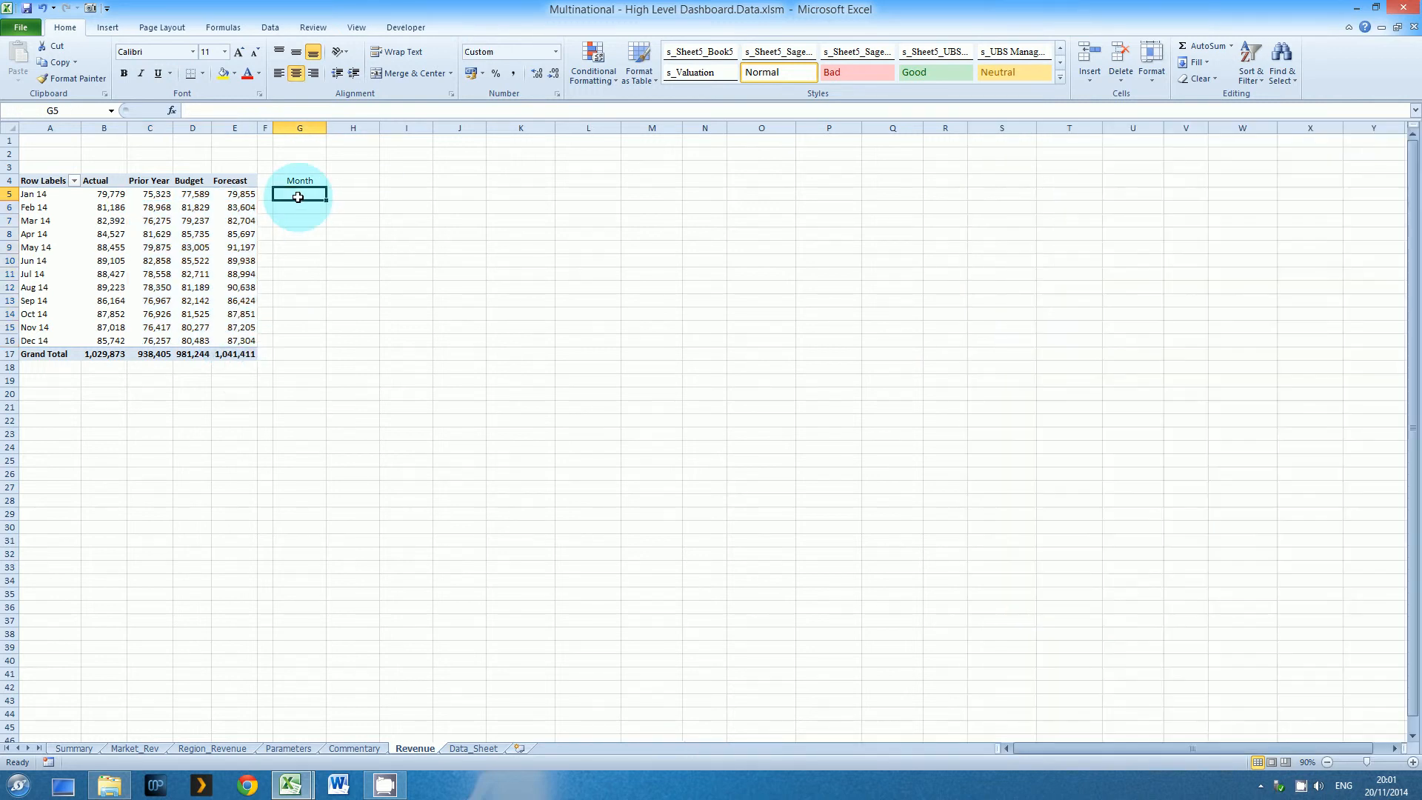
pyautogui.write('=')
pyautogui.click(31, 194)
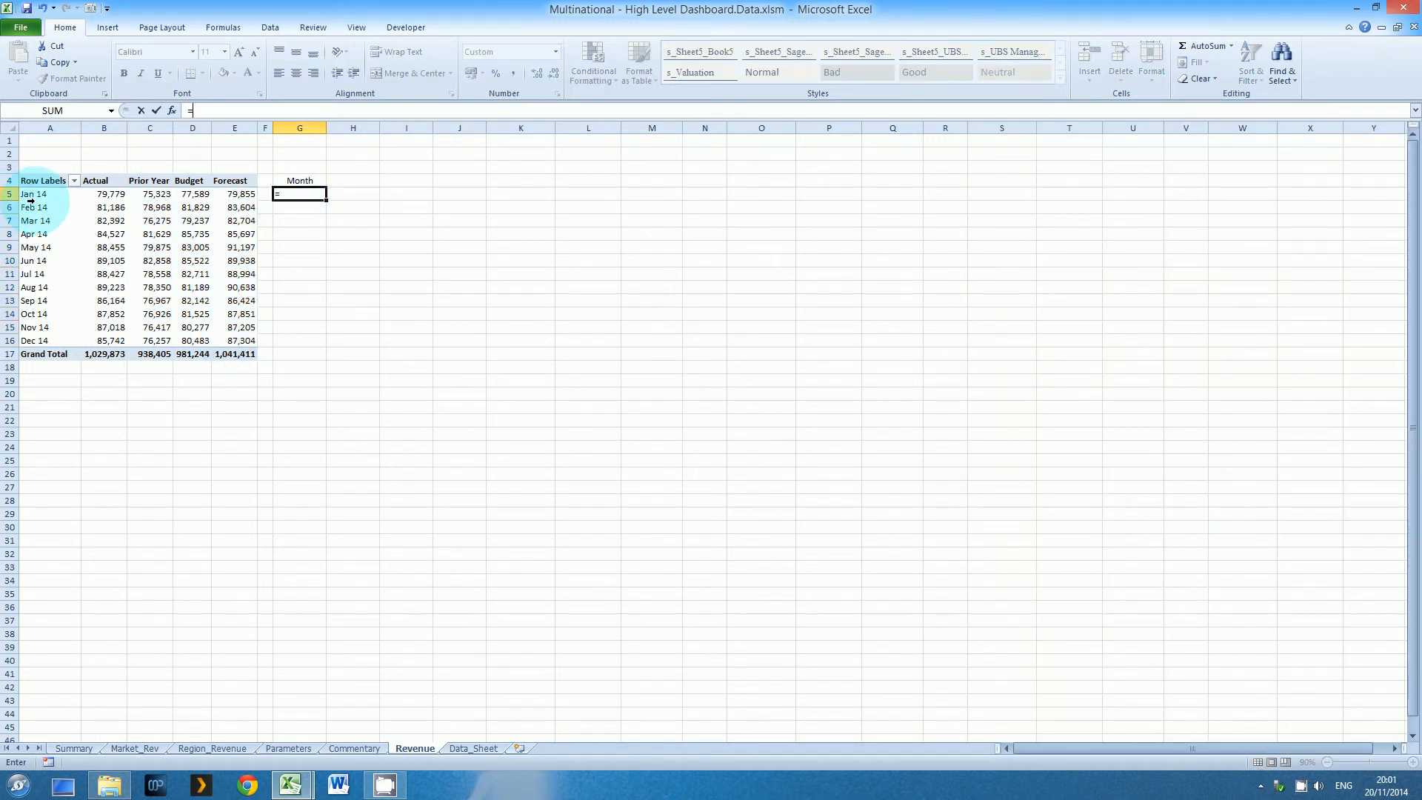
pyautogui.press('Return')
pyautogui.press('Up')
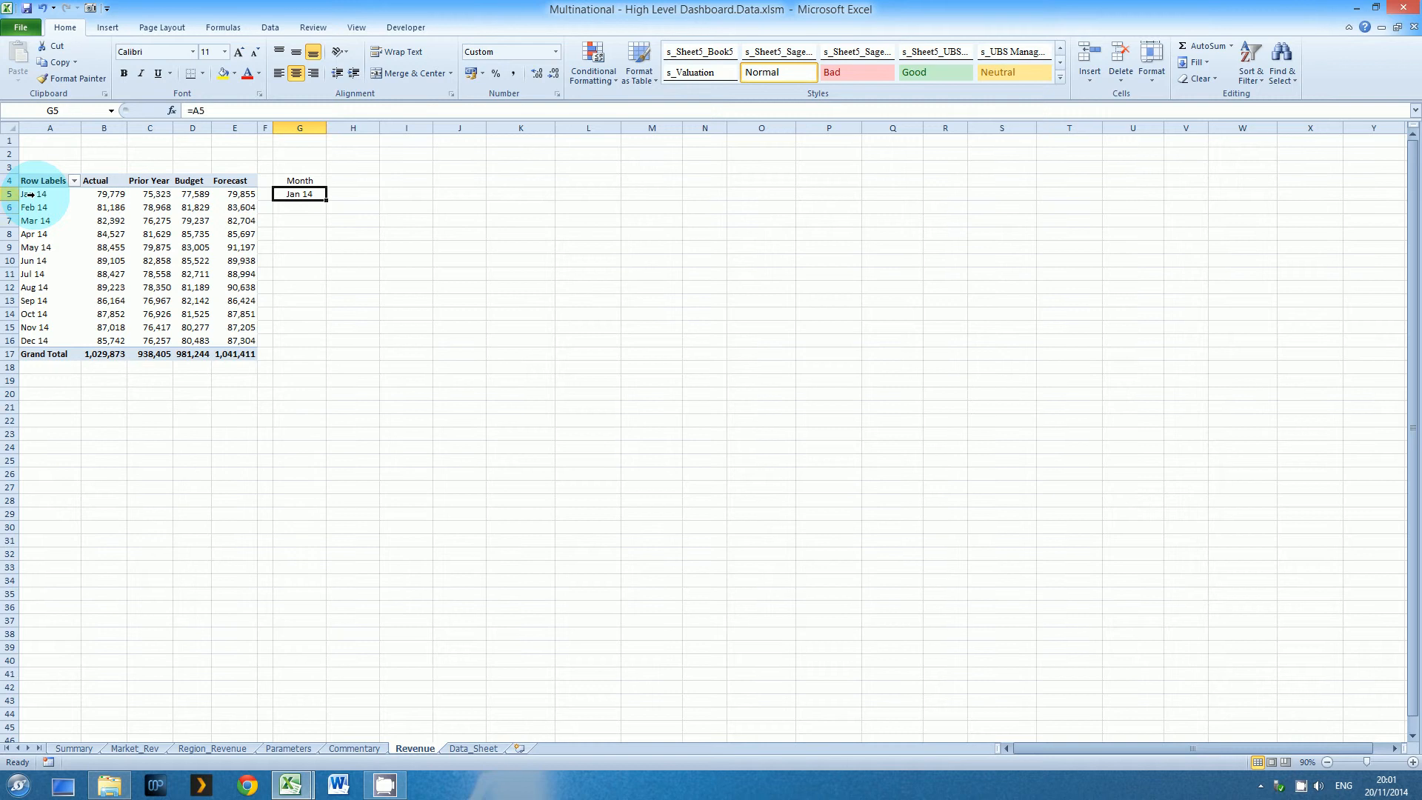
# Copy the month link formula from G5 down to G6:G16 so the Month column runs through December
pyautogui.hotkey('ctrl', 'c')
pyautogui.press('Down')
pyautogui.hotkey('shift', 'Down')
pyautogui.hotkey('shift', 'Down')
pyautogui.hotkey('shift', 'Down')
pyautogui.hotkey('shift', 'Down')
pyautogui.hotkey('shift', 'Down')
pyautogui.hotkey('shift', 'Down')
pyautogui.hotkey('shift', 'Down')
pyautogui.hotkey('shift', 'Down')
pyautogui.hotkey('shift', 'Down')
pyautogui.hotkey('shift', 'Down')
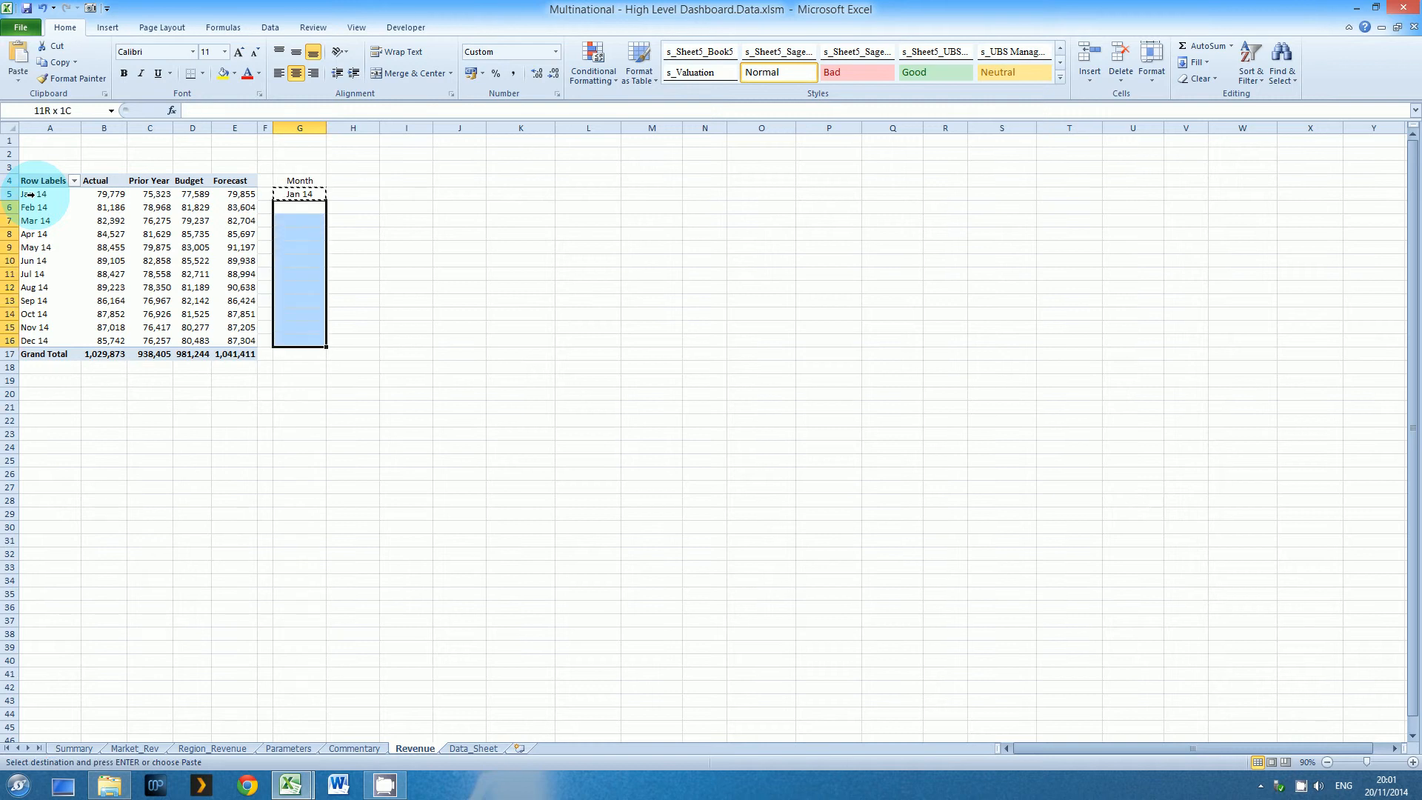
pyautogui.press('Return')
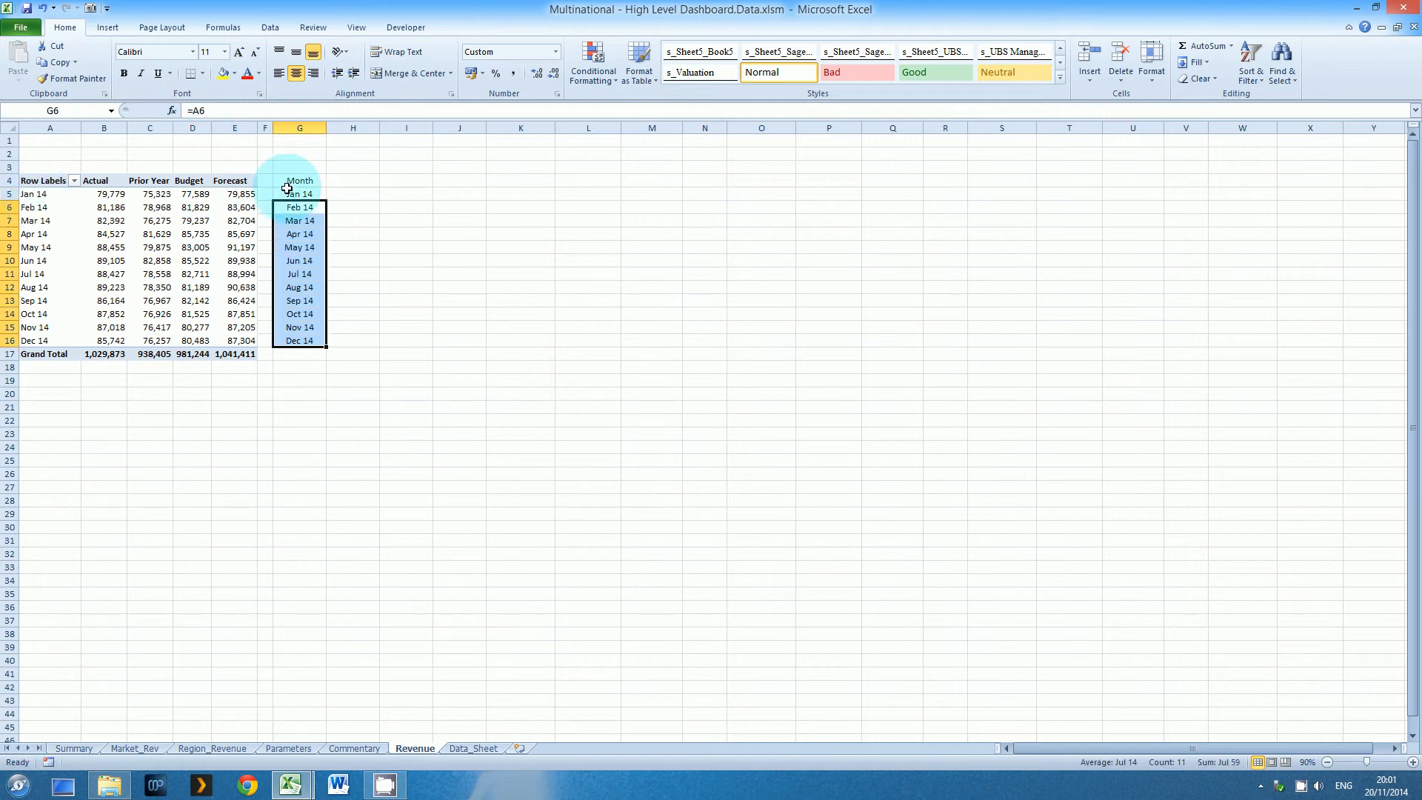
# Number the months 1 to 12 in F5:F16, entering the first values and filling the series down
pyautogui.click(268, 194)
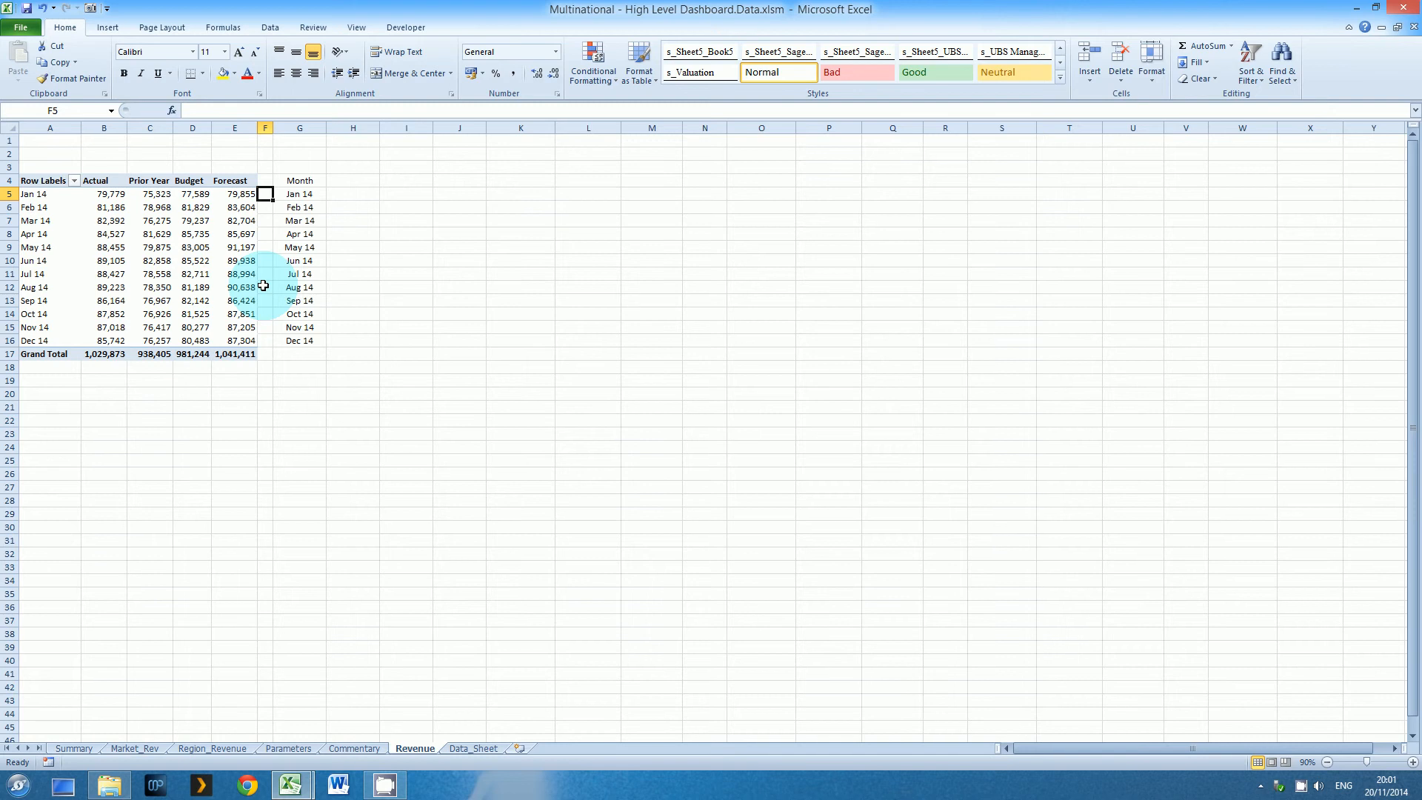
pyautogui.write('1')
pyautogui.press('Return')
pyautogui.write('2')
pyautogui.press('Return')
pyautogui.write('3')
pyautogui.press('Return')
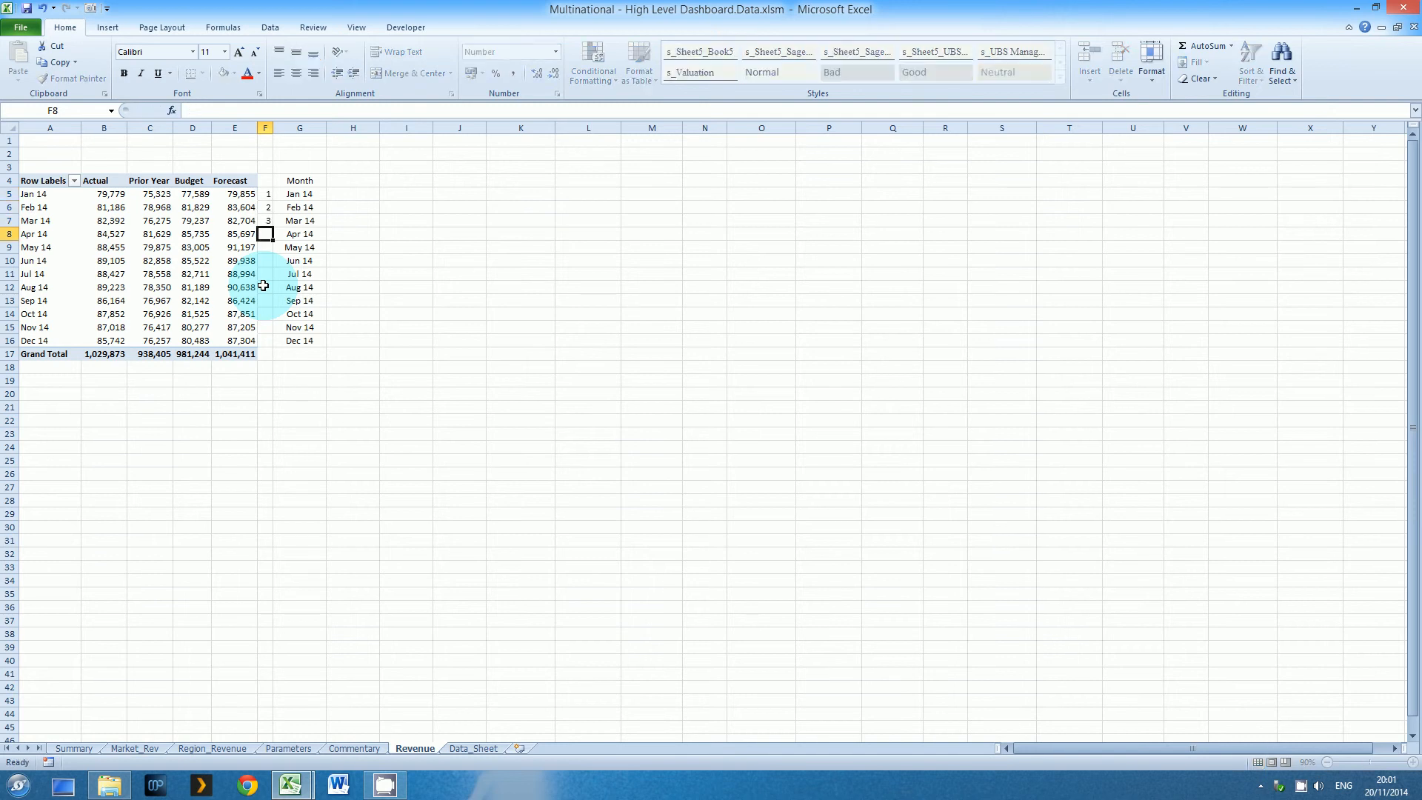
pyautogui.moveTo(268, 207); pyautogui.dragTo(271, 351)
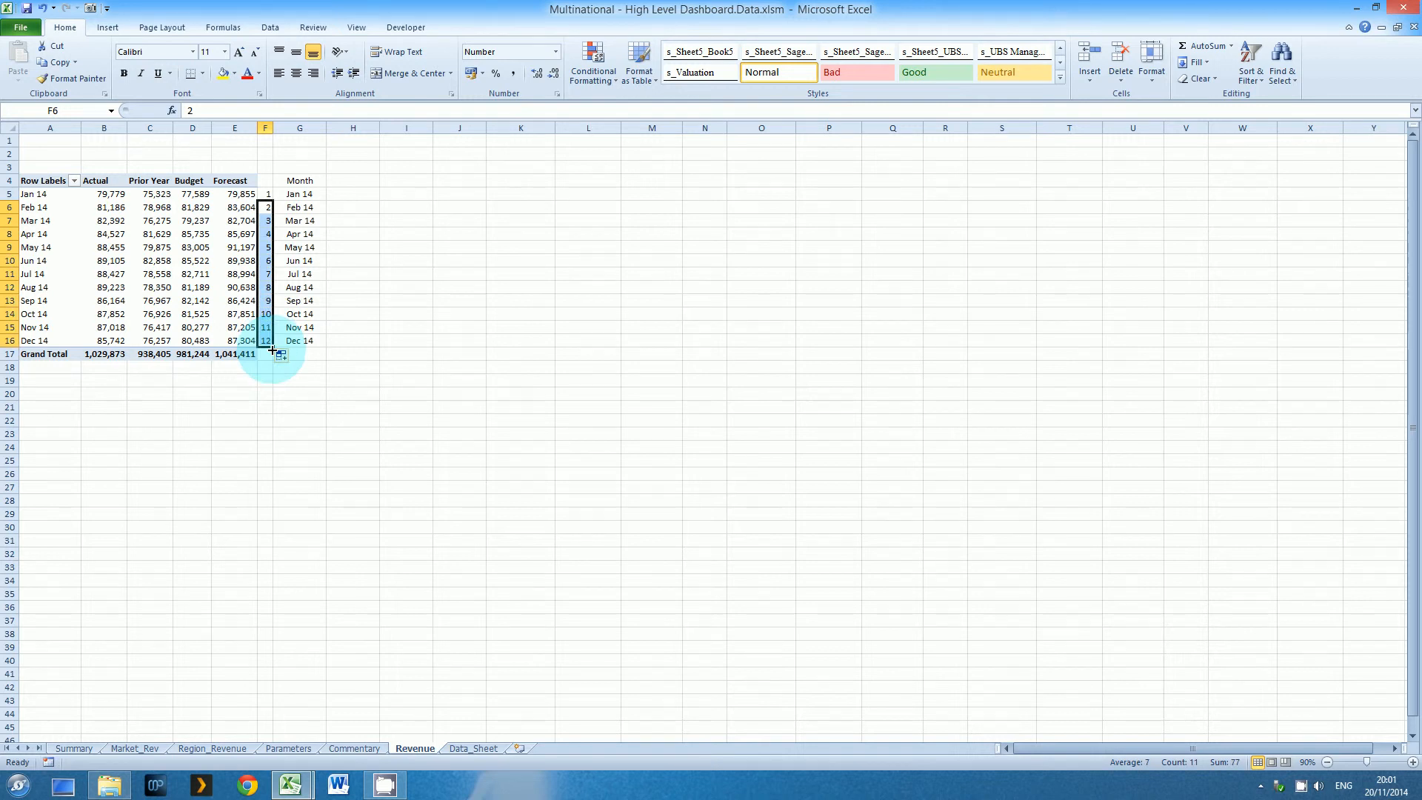
# Link heading cell H4 to the selected bridge name with =Parameters!D31
pyautogui.press('Up')
pyautogui.press('Right')
pyautogui.press('Right')
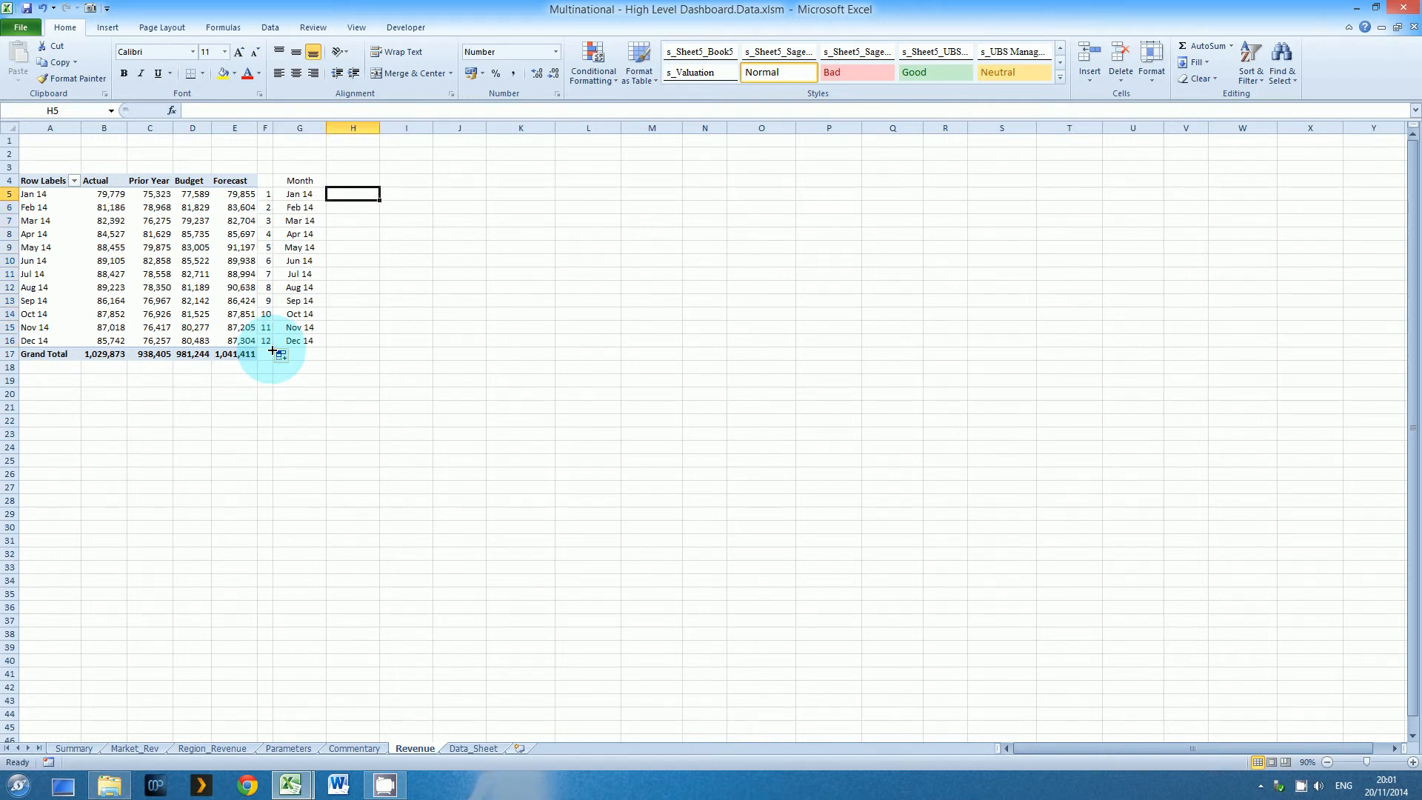
pyautogui.press('Up')
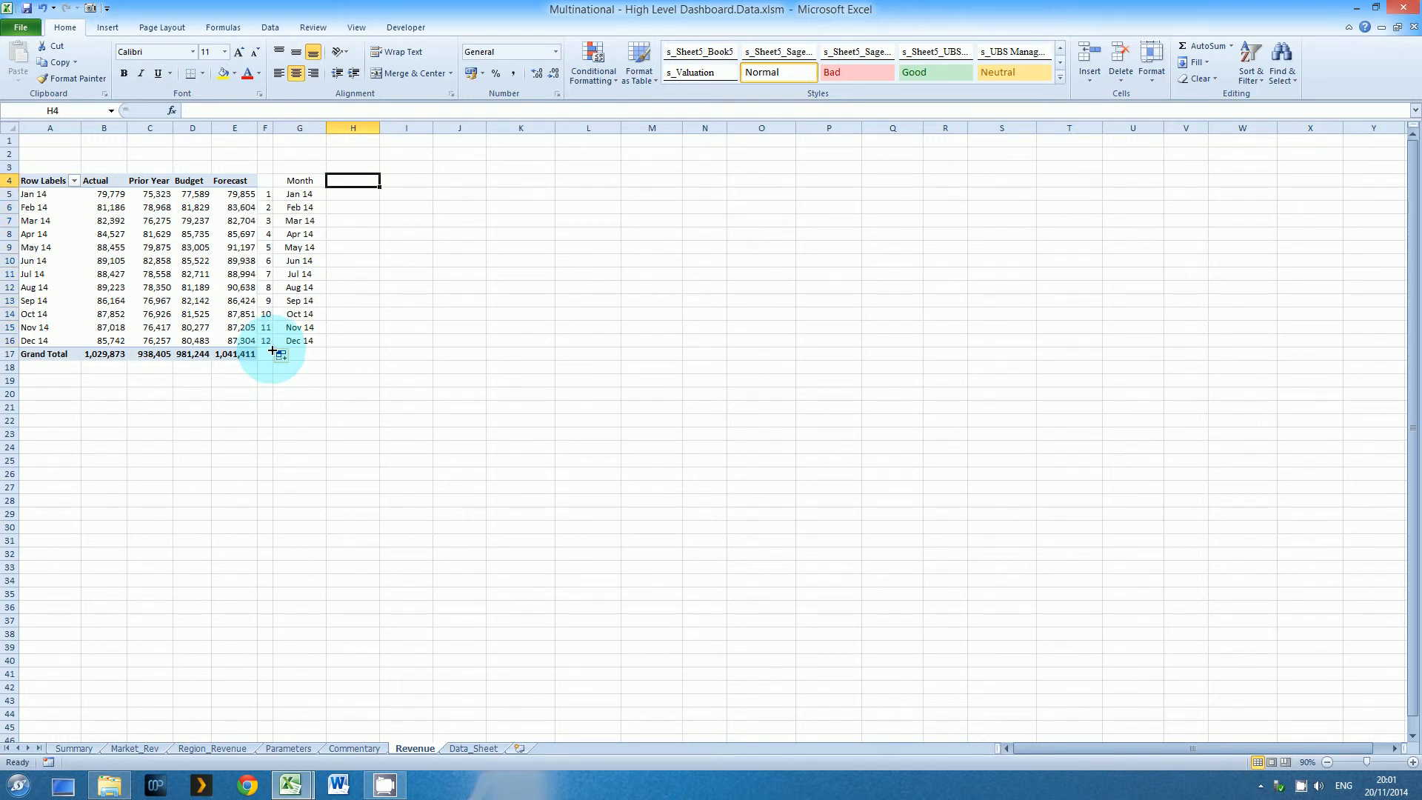
pyautogui.write('=')
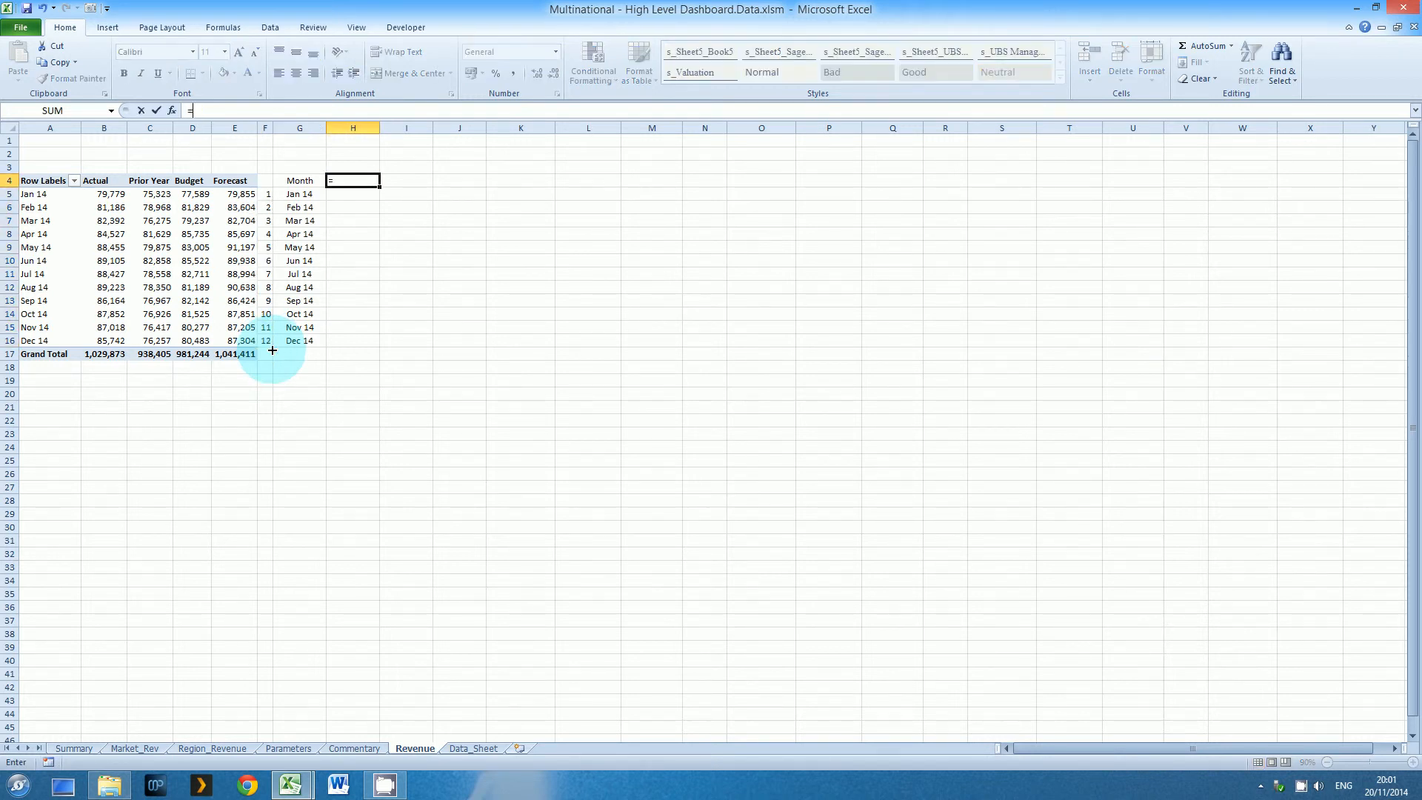
pyautogui.click(288, 748)
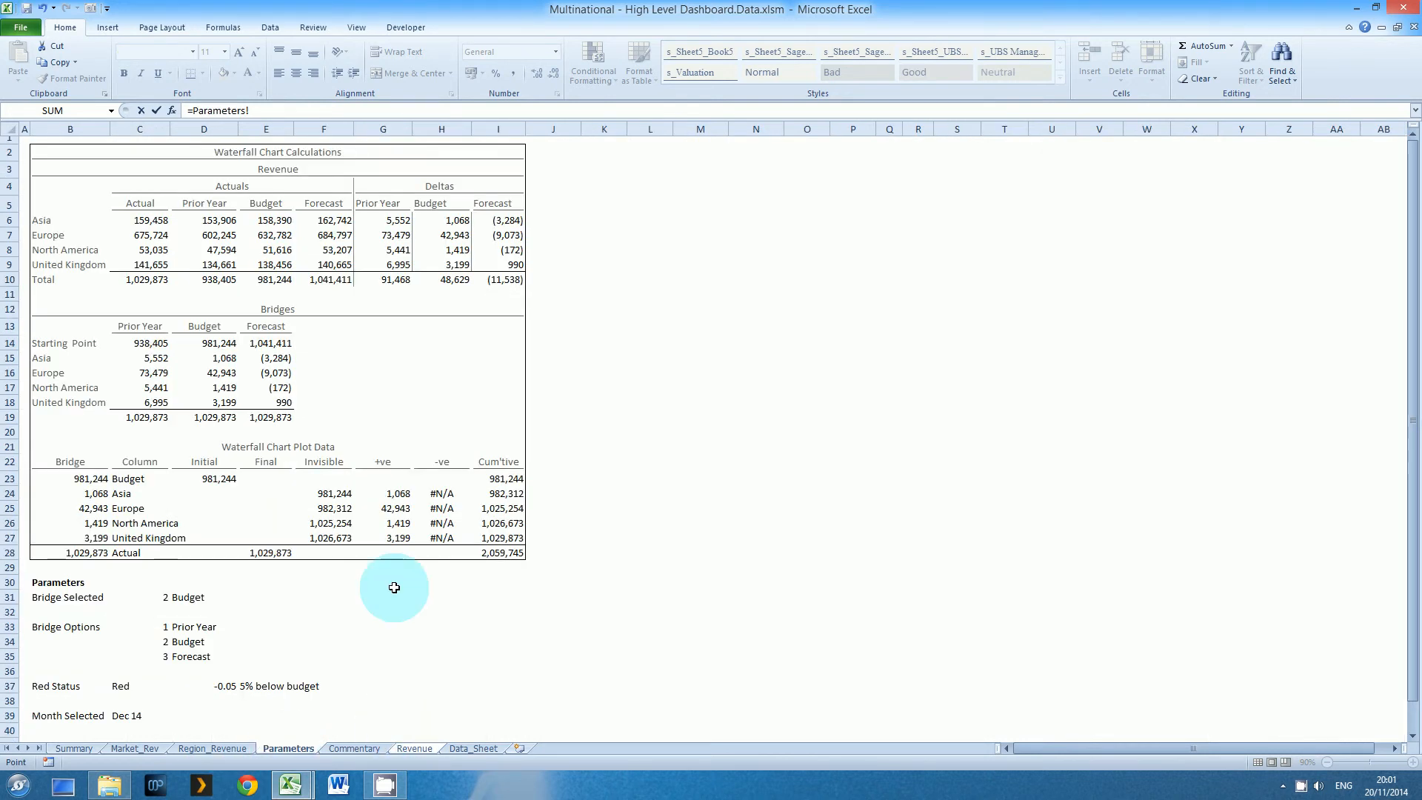
pyautogui.click(181, 601)
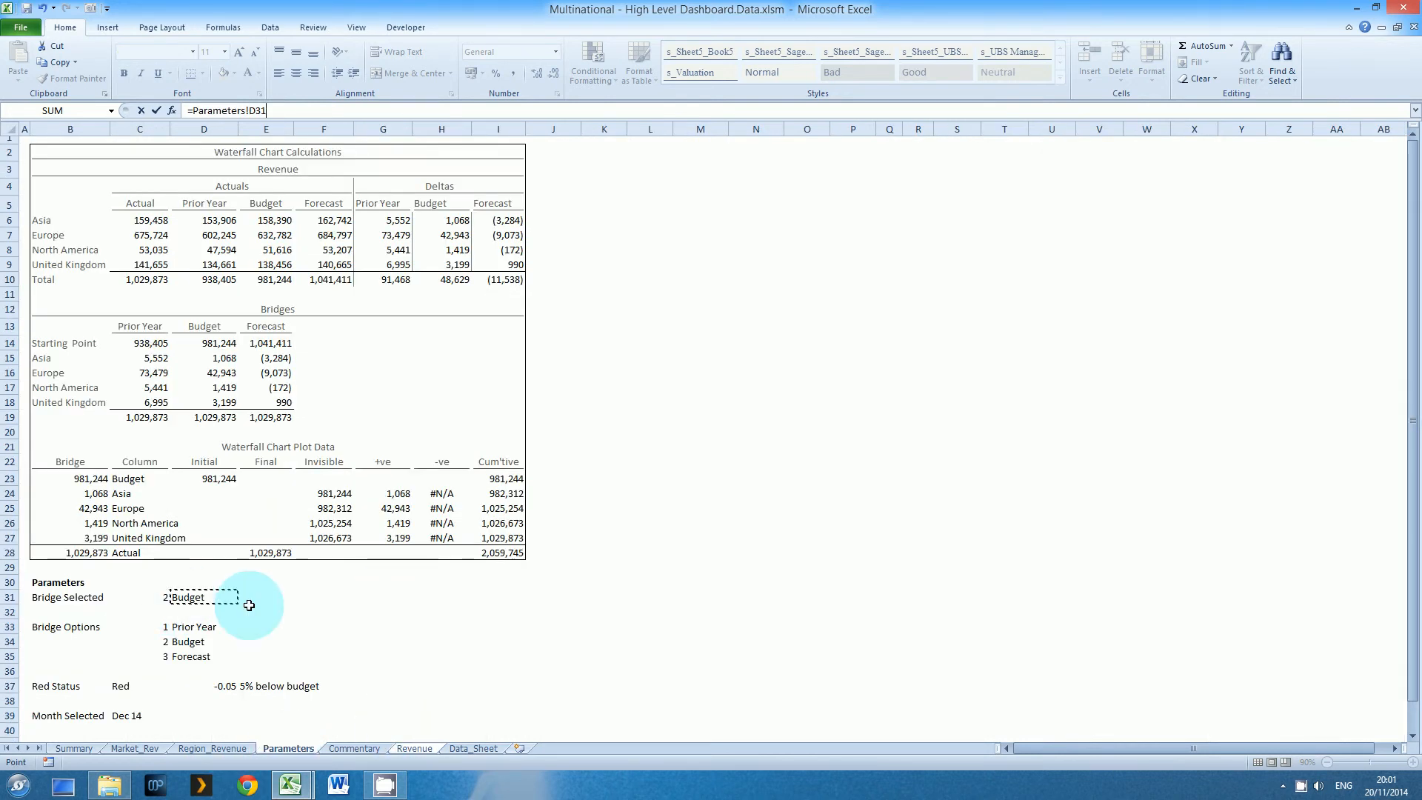
pyautogui.press('Return')
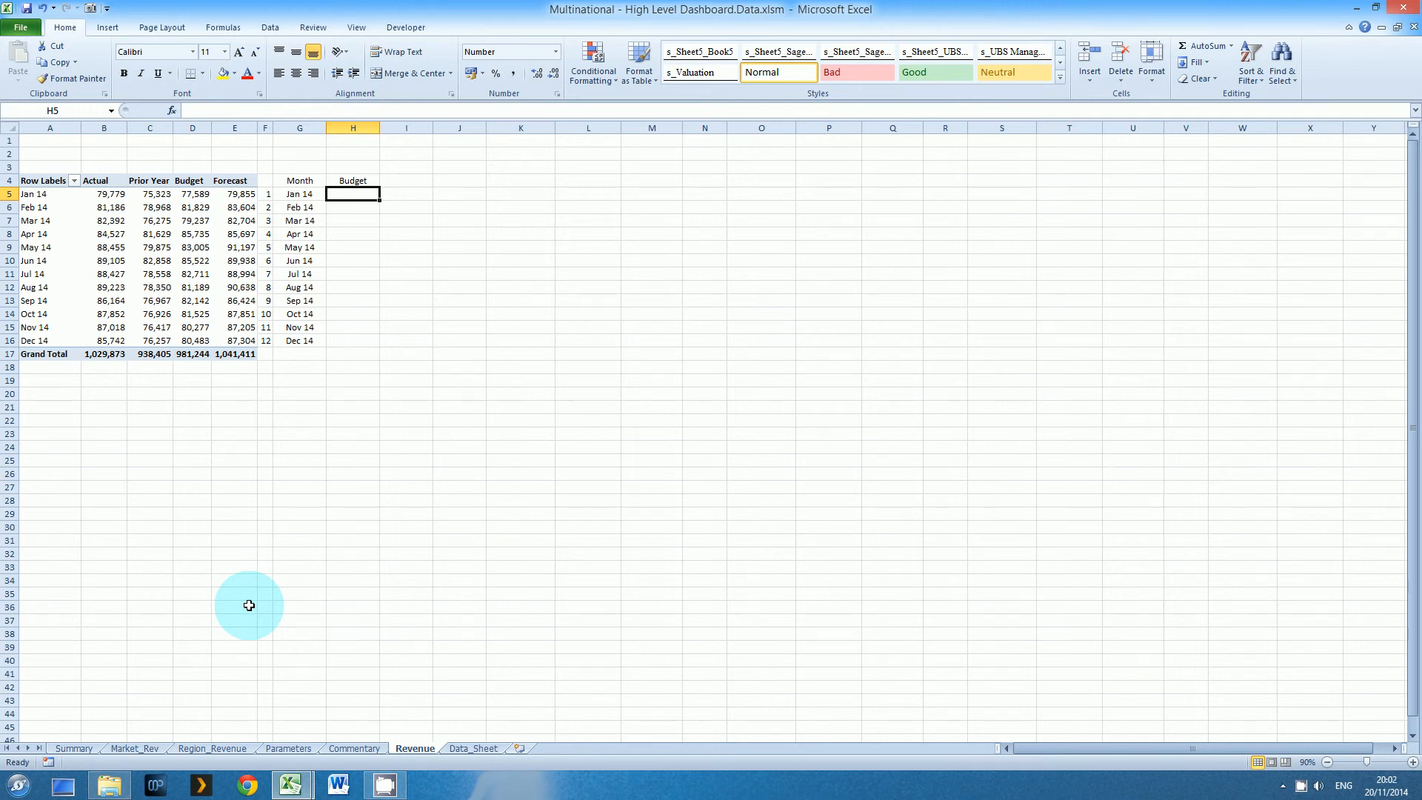
# Enter the heading Actual in cell H4, next to the Month heading
pyautogui.press('Up')
pyautogui.write('A')
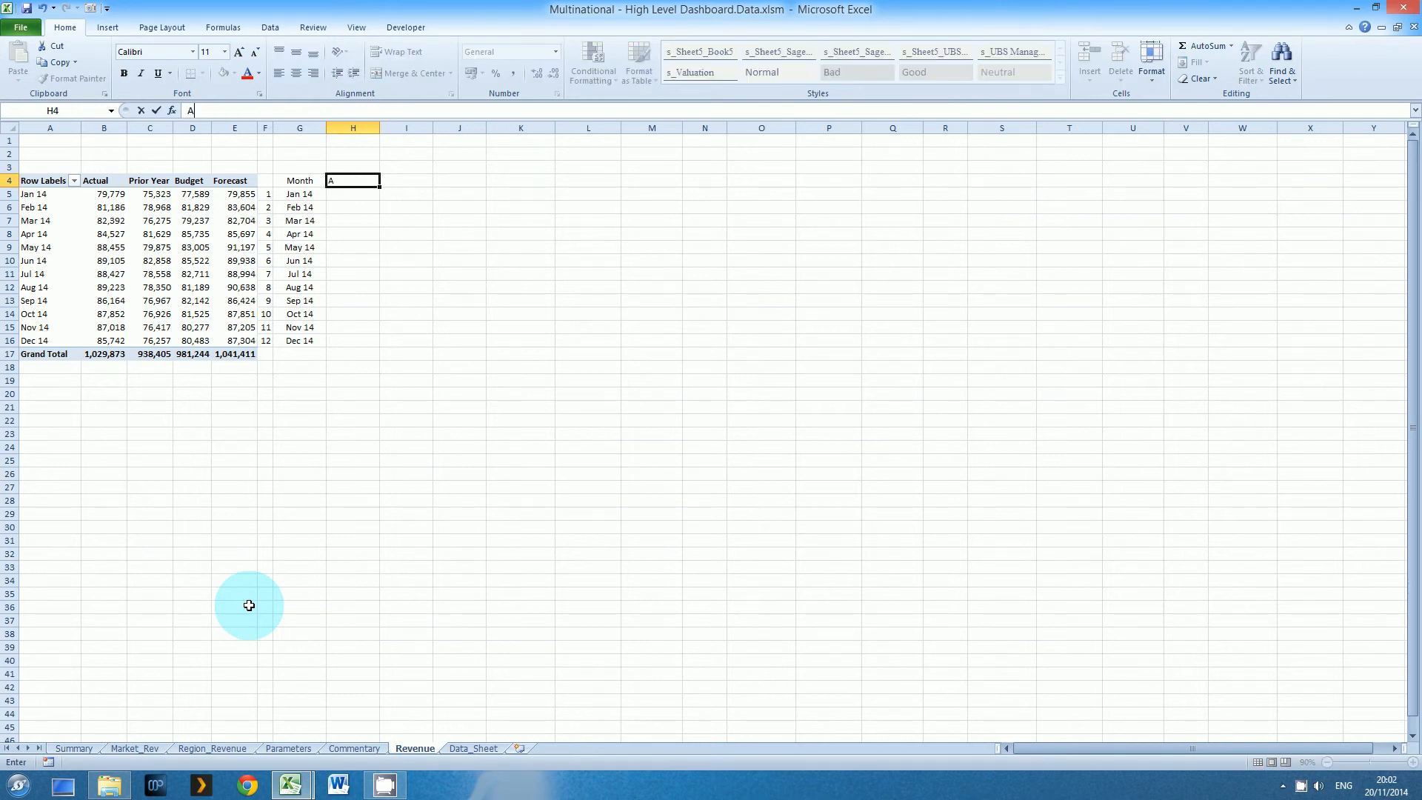
pyautogui.write('ctual')
pyautogui.press('Return')
pyautogui.write('=')
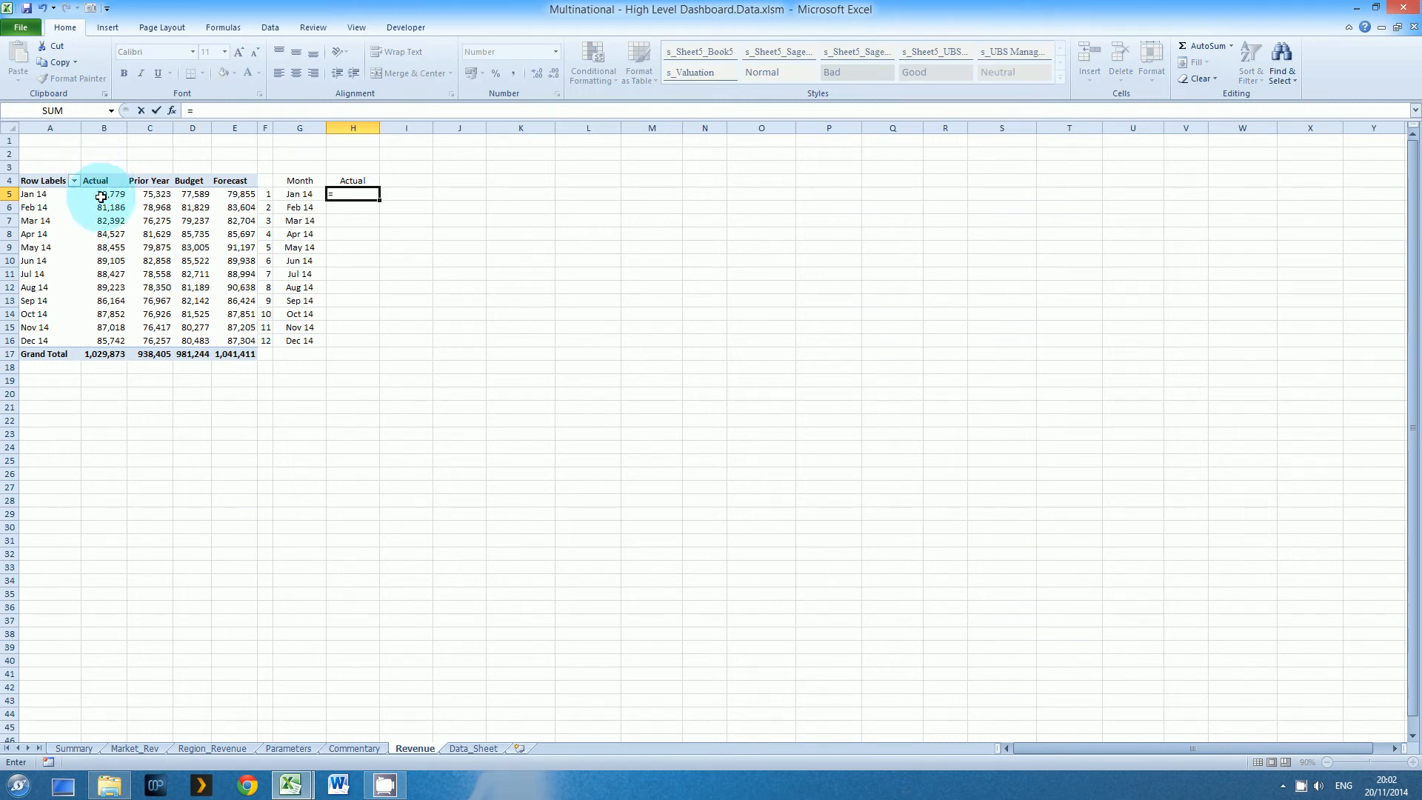
pyautogui.press('Left')
pyautogui.press('Left')
pyautogui.press('Left')
pyautogui.press('Left')
pyautogui.press('Left')
pyautogui.press('Left')
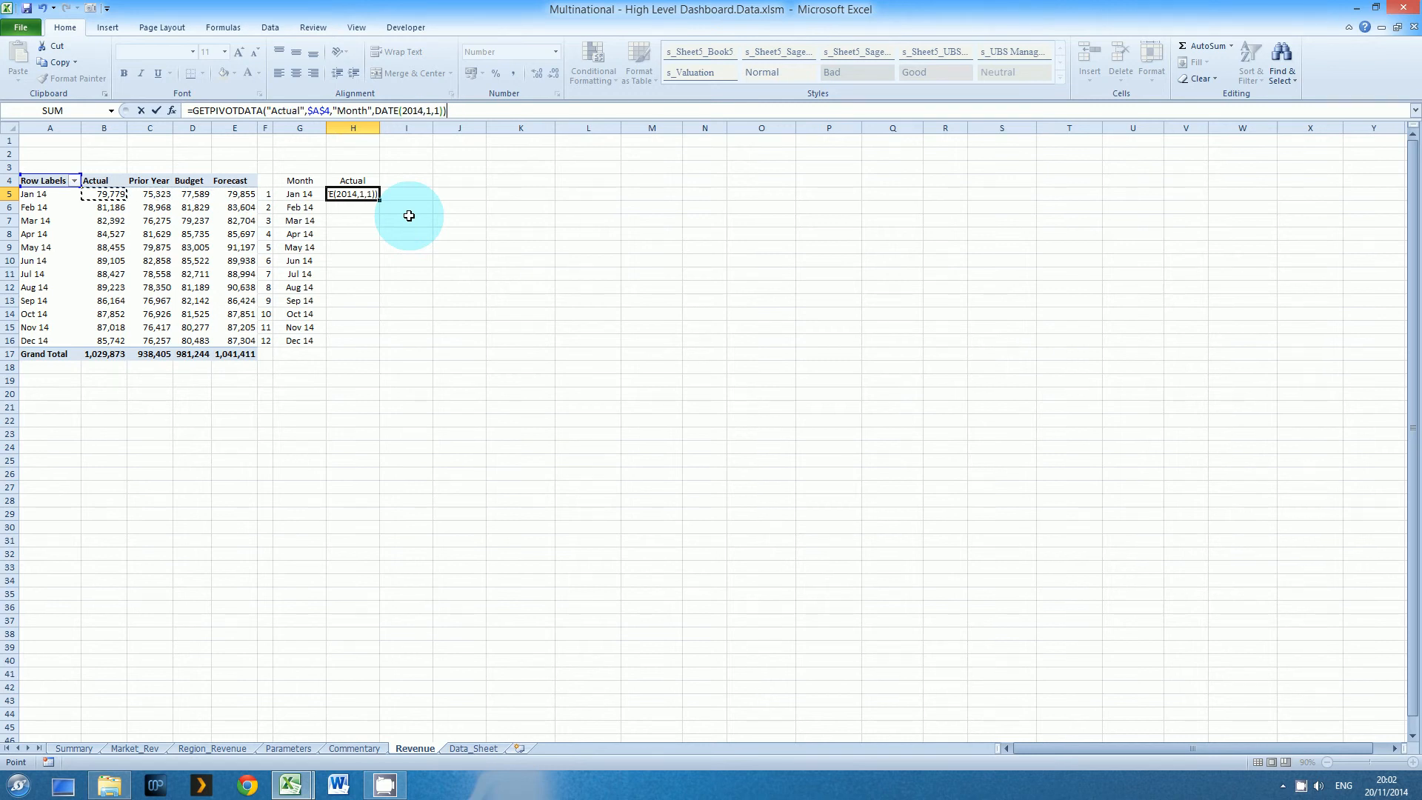
pyautogui.press('BackSpace')
pyautogui.press('BackSpace')
pyautogui.press('BackSpace')
pyautogui.press('BackSpace')
pyautogui.press('BackSpace')
pyautogui.press('BackSpace')
pyautogui.press('BackSpace')
pyautogui.press('BackSpace')
pyautogui.press('BackSpace')
pyautogui.press('BackSpace')
pyautogui.press('BackSpace')
pyautogui.press('BackSpace')
pyautogui.press('BackSpace')
pyautogui.press('BackSpace')
pyautogui.press('BackSpace')
pyautogui.press('BackSpace')
pyautogui.press('BackSpace')
pyautogui.press('BackSpace')
pyautogui.press('BackSpace')
pyautogui.press('BackSpace')
pyautogui.press('BackSpace')
pyautogui.press('BackSpace')
pyautogui.press('BackSpace')
pyautogui.press('BackSpace')
pyautogui.press('BackSpace')
pyautogui.press('BackSpace')
pyautogui.press('BackSpace')
pyautogui.press('BackSpace')
pyautogui.press('BackSpace')
pyautogui.press('BackSpace')
pyautogui.press('BackSpace')
pyautogui.press('BackSpace')
pyautogui.press('BackSpace')
pyautogui.press('BackSpace')
pyautogui.press('BackSpace')
pyautogui.press('BackSpace')
pyautogui.press('BackSpace')
pyautogui.press('BackSpace')
pyautogui.press('BackSpace')
pyautogui.press('BackSpace')
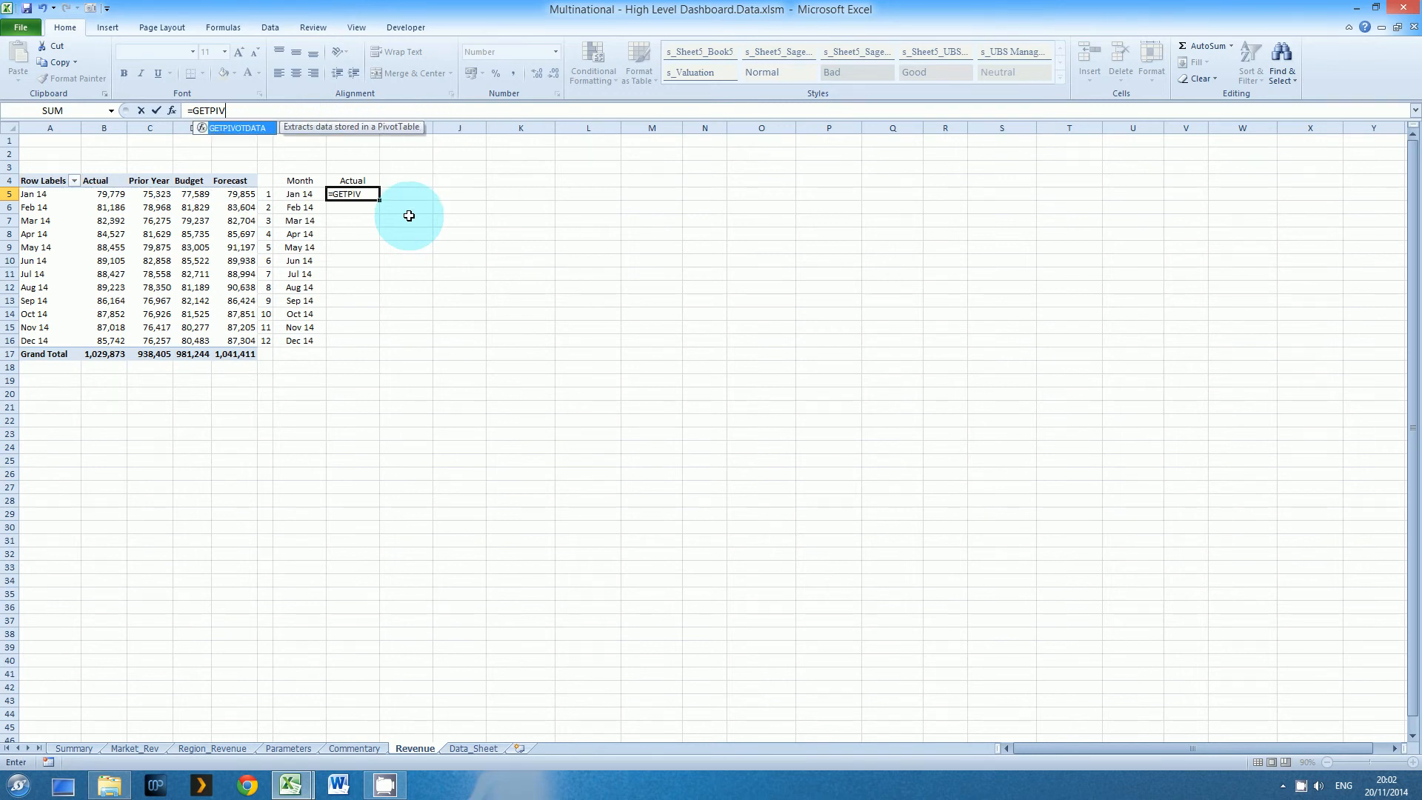
# Link H5 to the pivot's January Actual value with =B5 and copy the formula down to H16
pyautogui.write('=b5')
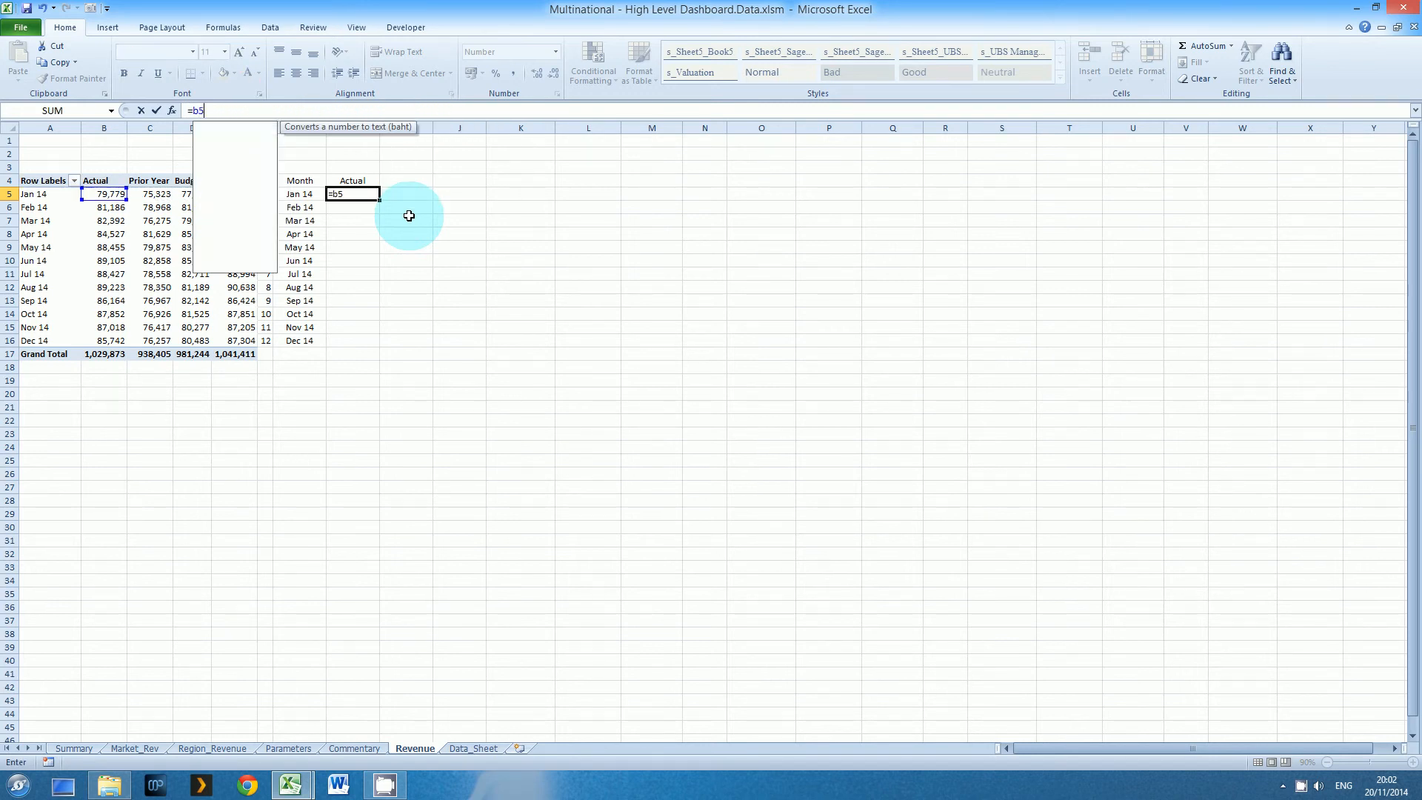
pyautogui.hotkey('ctrl', 'Return')
pyautogui.hotkey('ctrl', 'c')
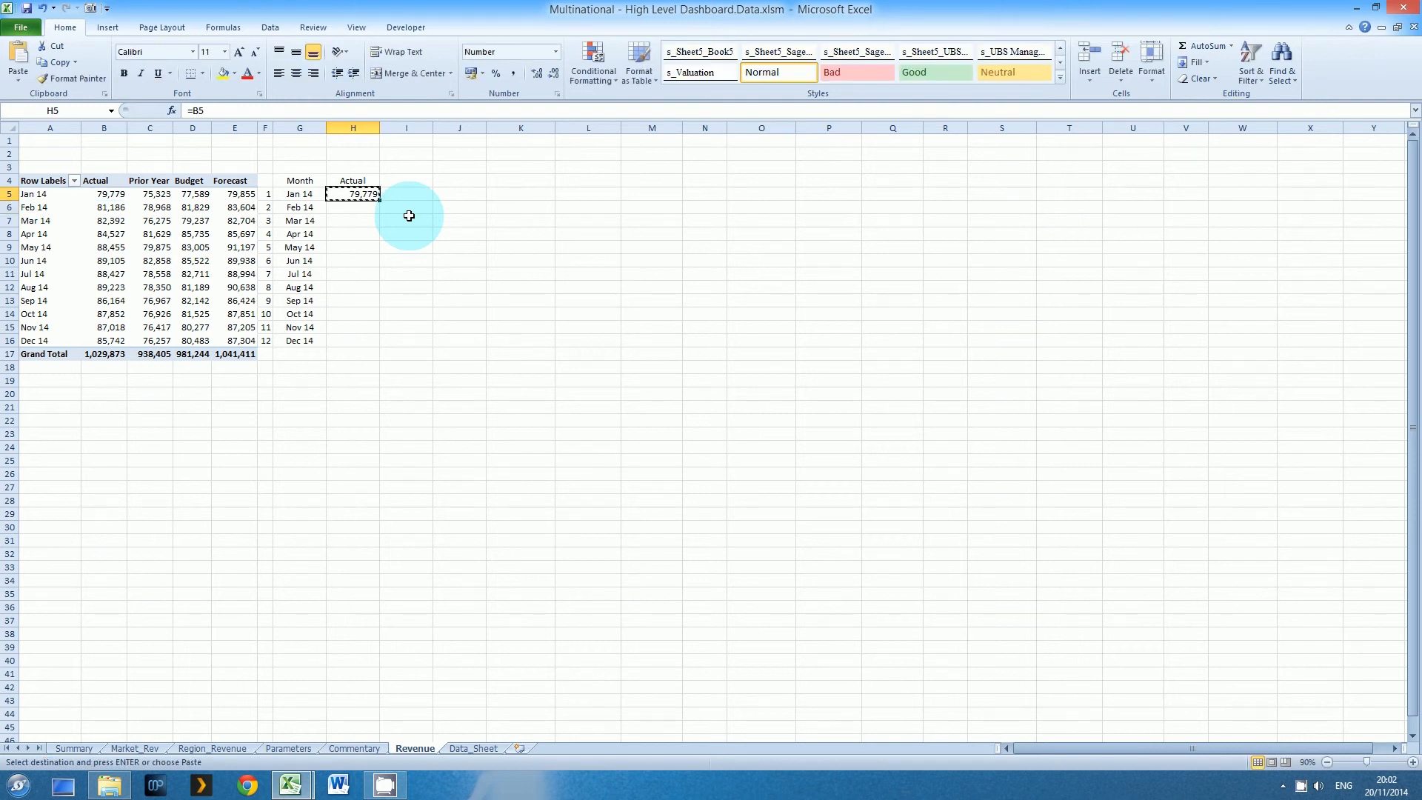
pyautogui.press('Down')
pyautogui.hotkey('shift', 'Down')
pyautogui.hotkey('shift', 'Down')
pyautogui.hotkey('shift', 'Down')
pyautogui.hotkey('shift', 'Down')
pyautogui.hotkey('shift', 'Down')
pyautogui.hotkey('shift', 'Down')
pyautogui.hotkey('shift', 'Down')
pyautogui.hotkey('shift', 'Down')
pyautogui.hotkey('shift', 'Down')
pyautogui.hotkey('shift', 'Down')
pyautogui.press('Return')
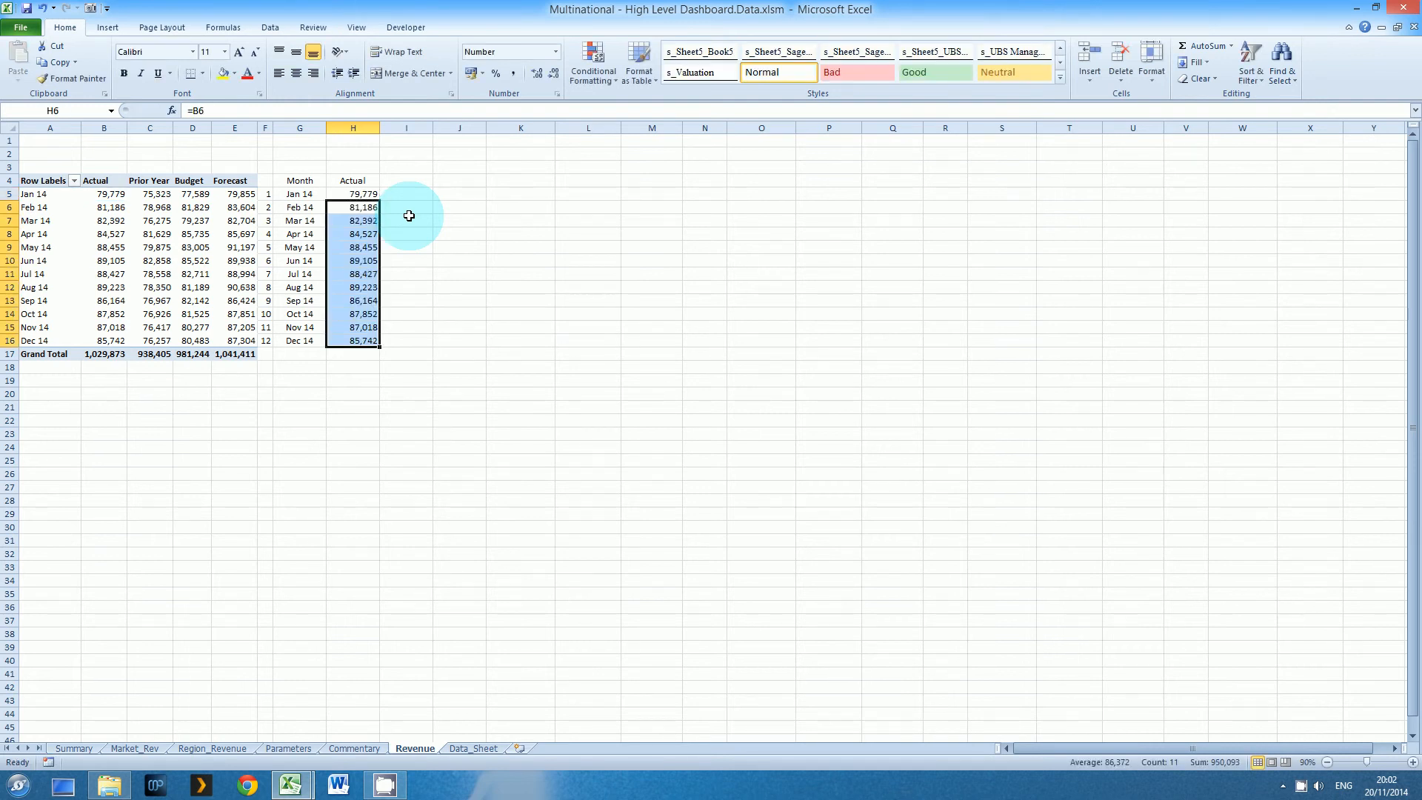
# Link heading cell I4 to the selected bridge name on the Parameters sheet with =Parameters!D31
pyautogui.press('Up')
pyautogui.press('Up')
pyautogui.press('Right')
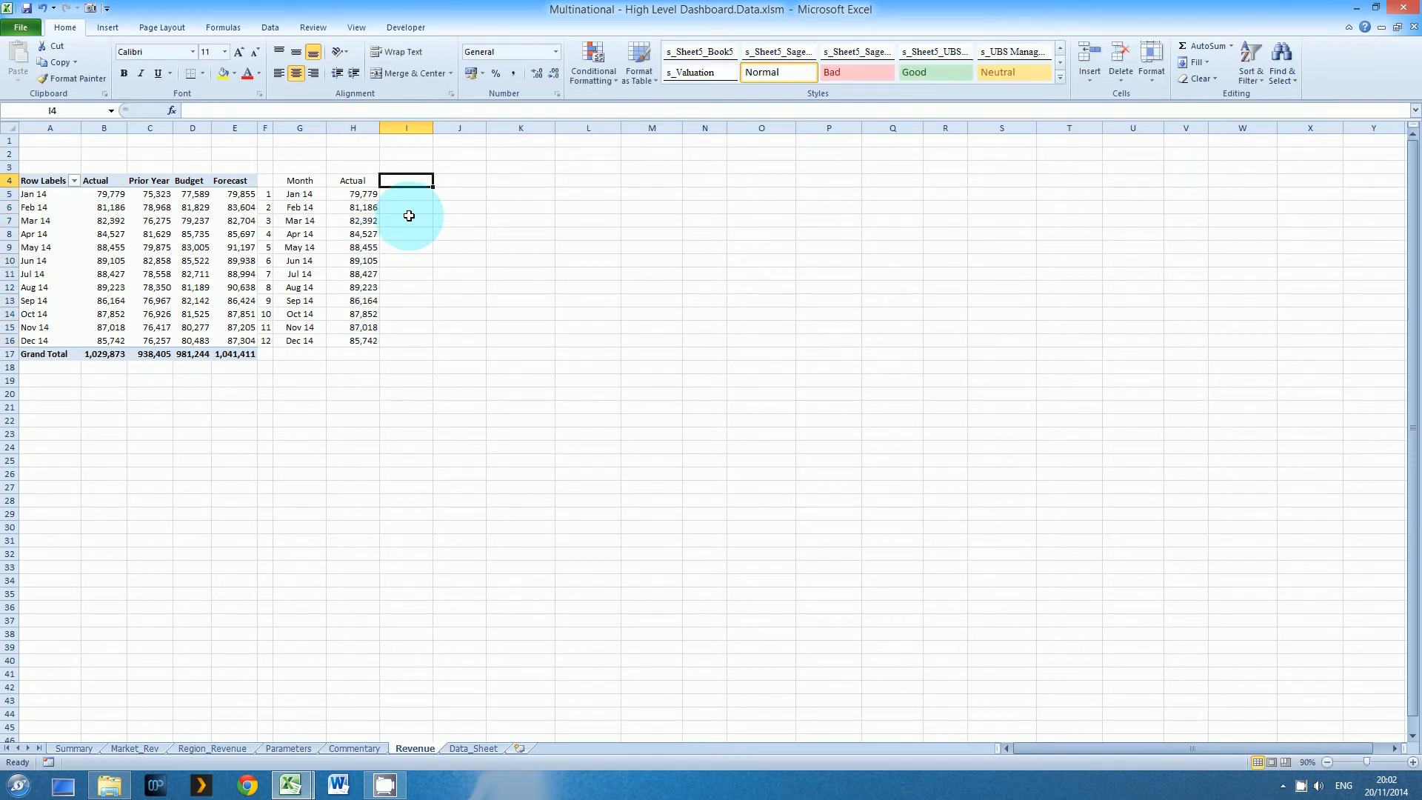
pyautogui.write('=')
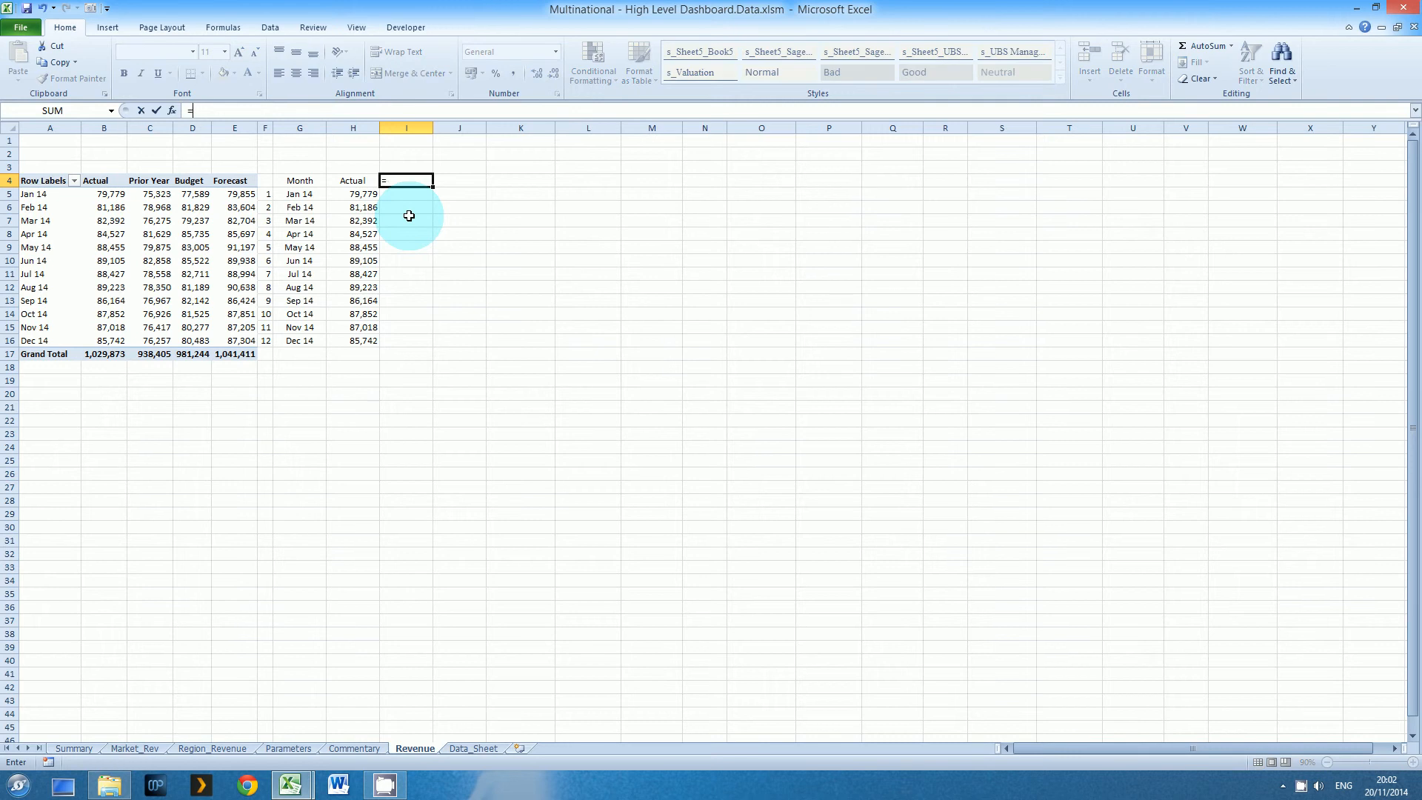
pyautogui.click(289, 748)
pyautogui.click(185, 597)
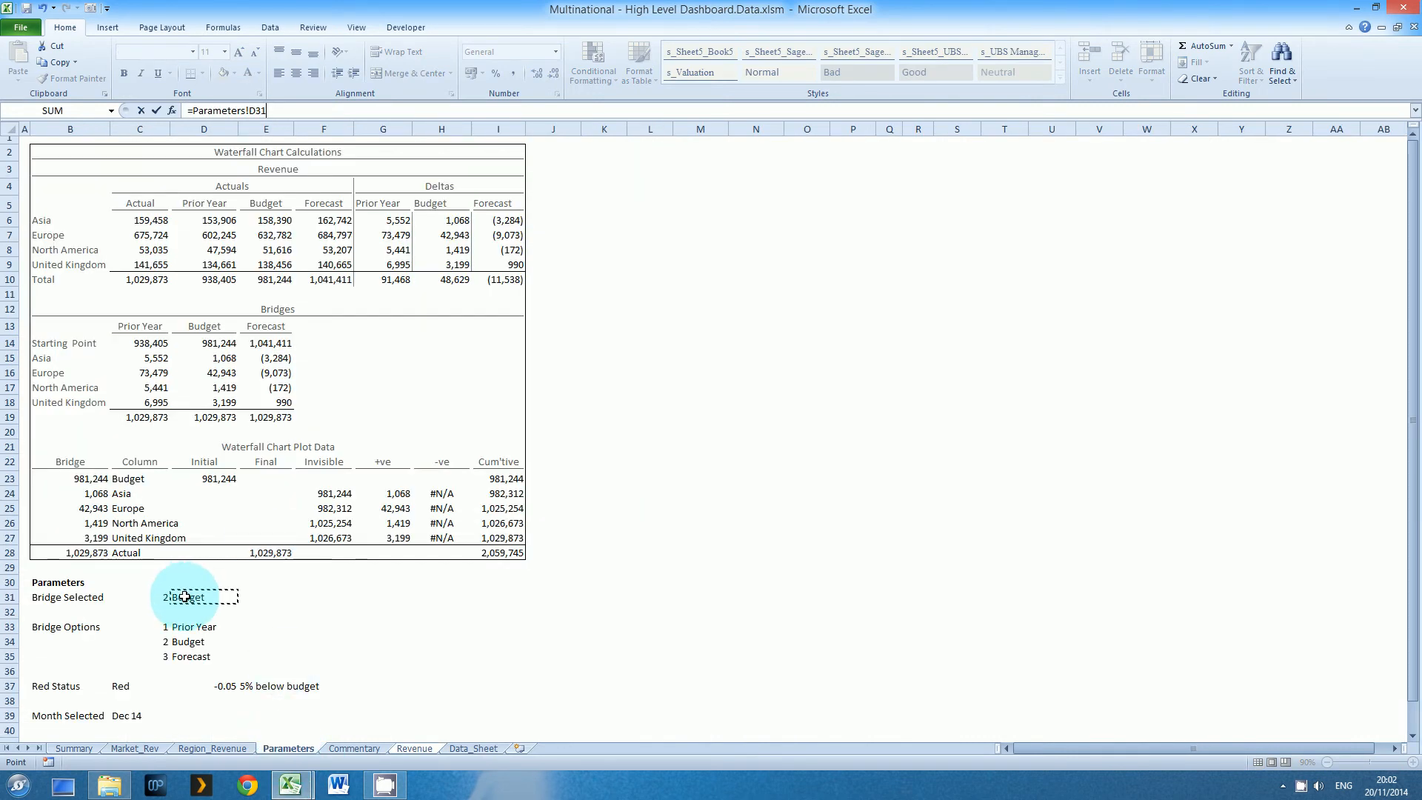
pyautogui.press('Return')
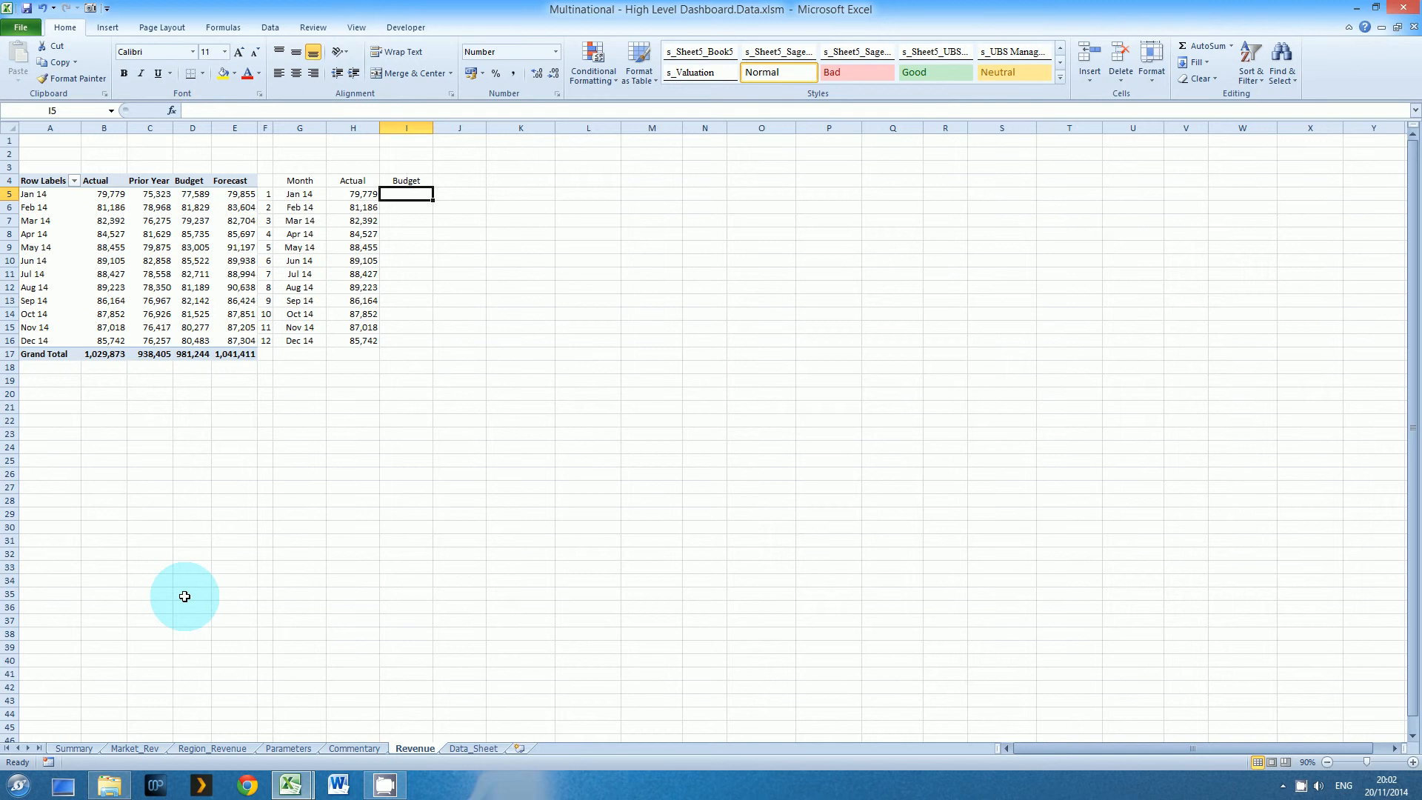
pyautogui.write('=in')
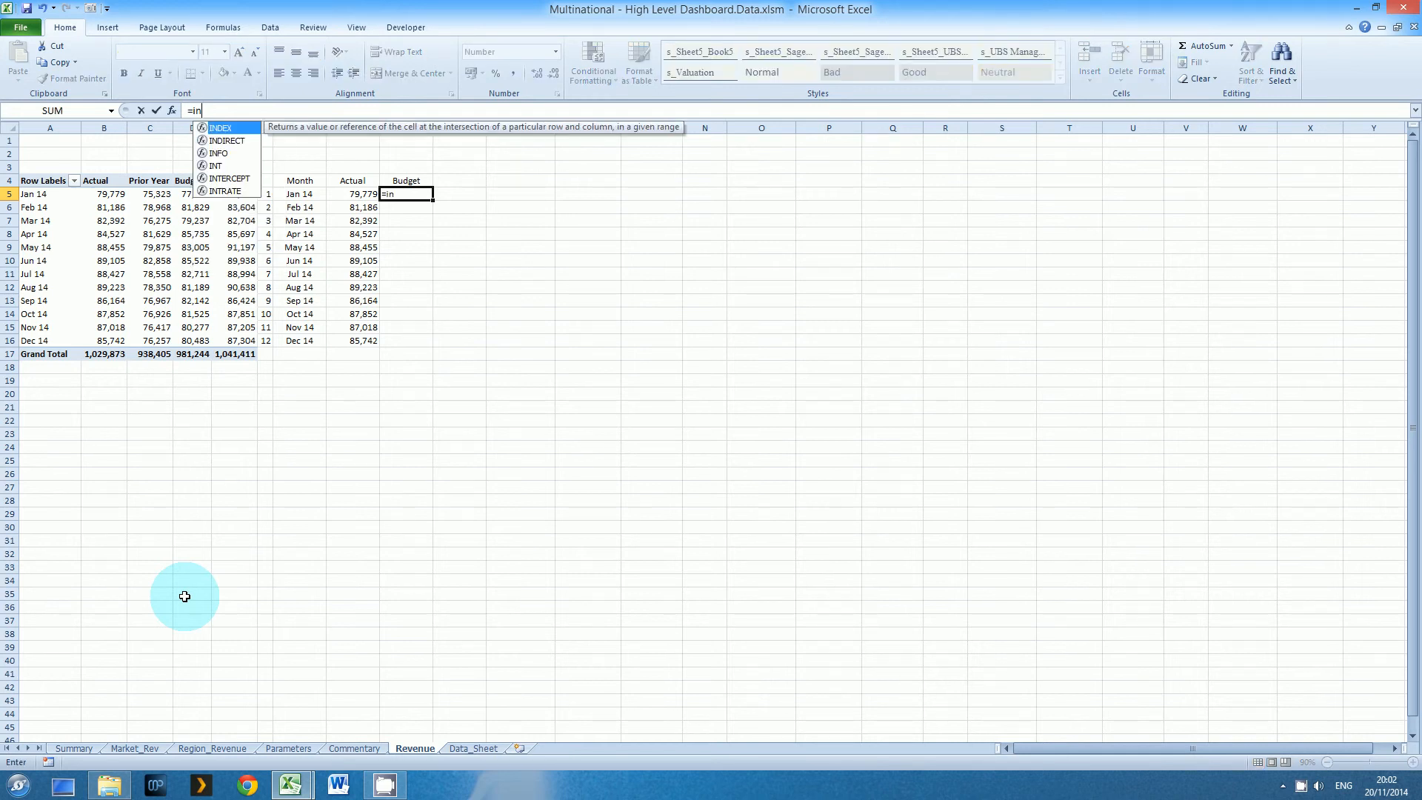
pyautogui.press('Tab')
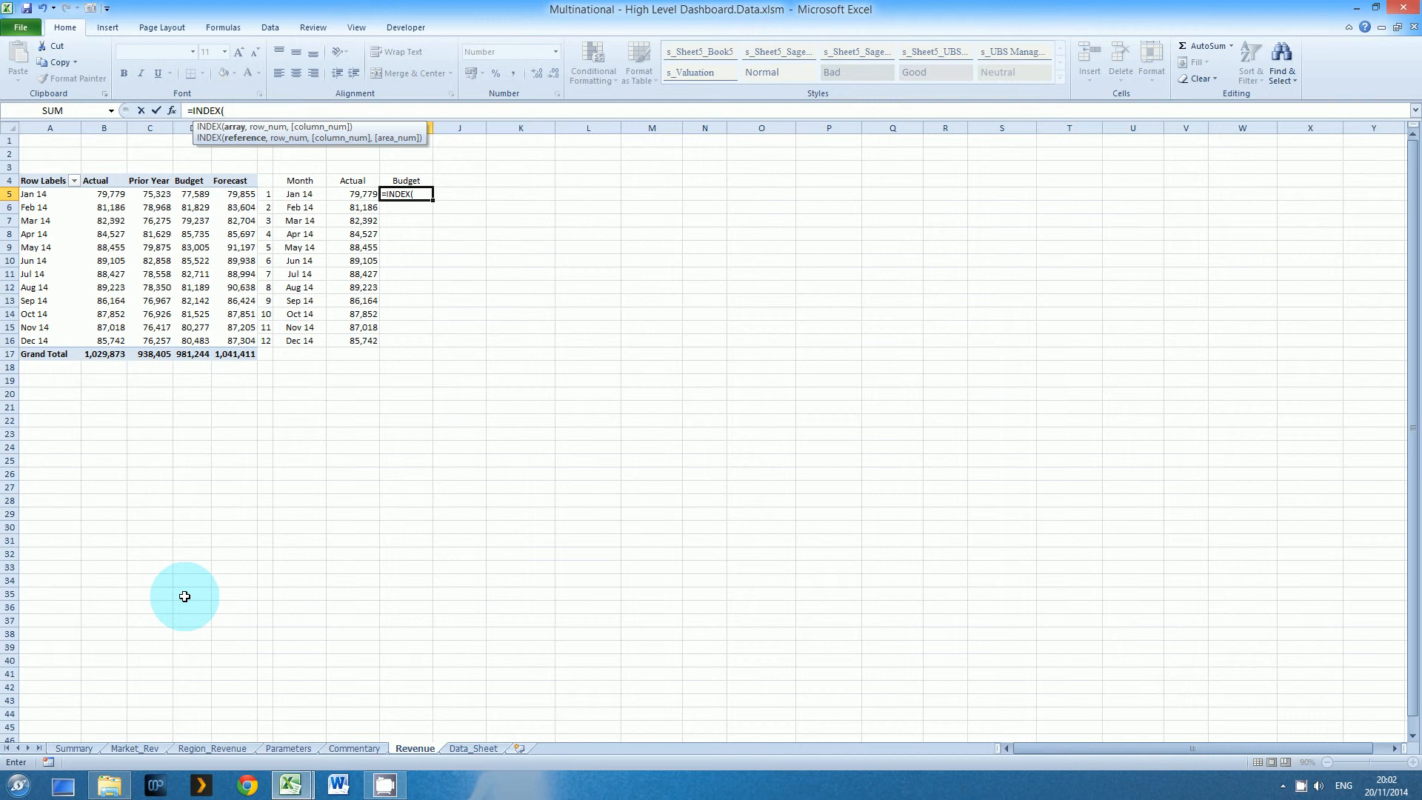
pyautogui.write('M')
pyautogui.press('Tab')
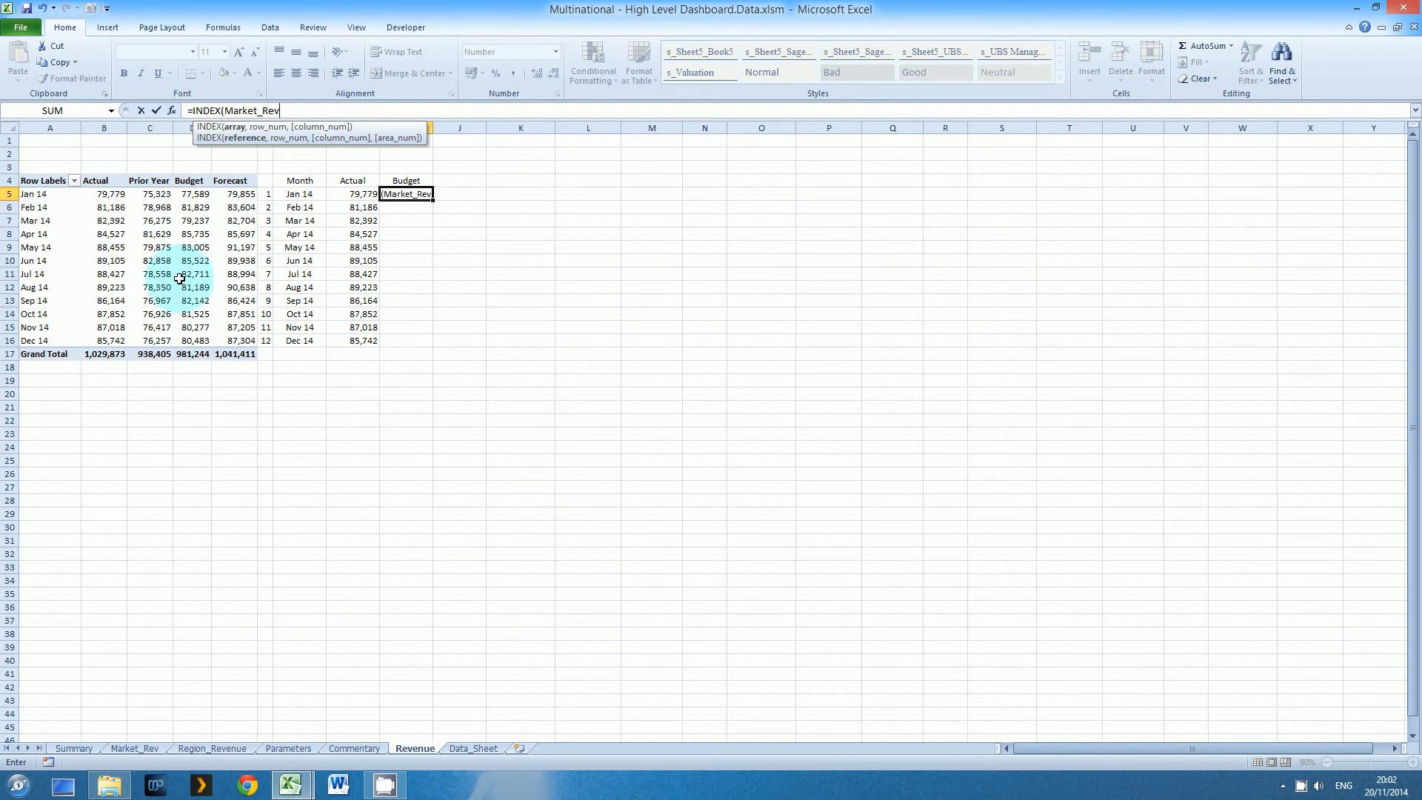
pyautogui.click(158, 196)
pyautogui.click(250, 390)
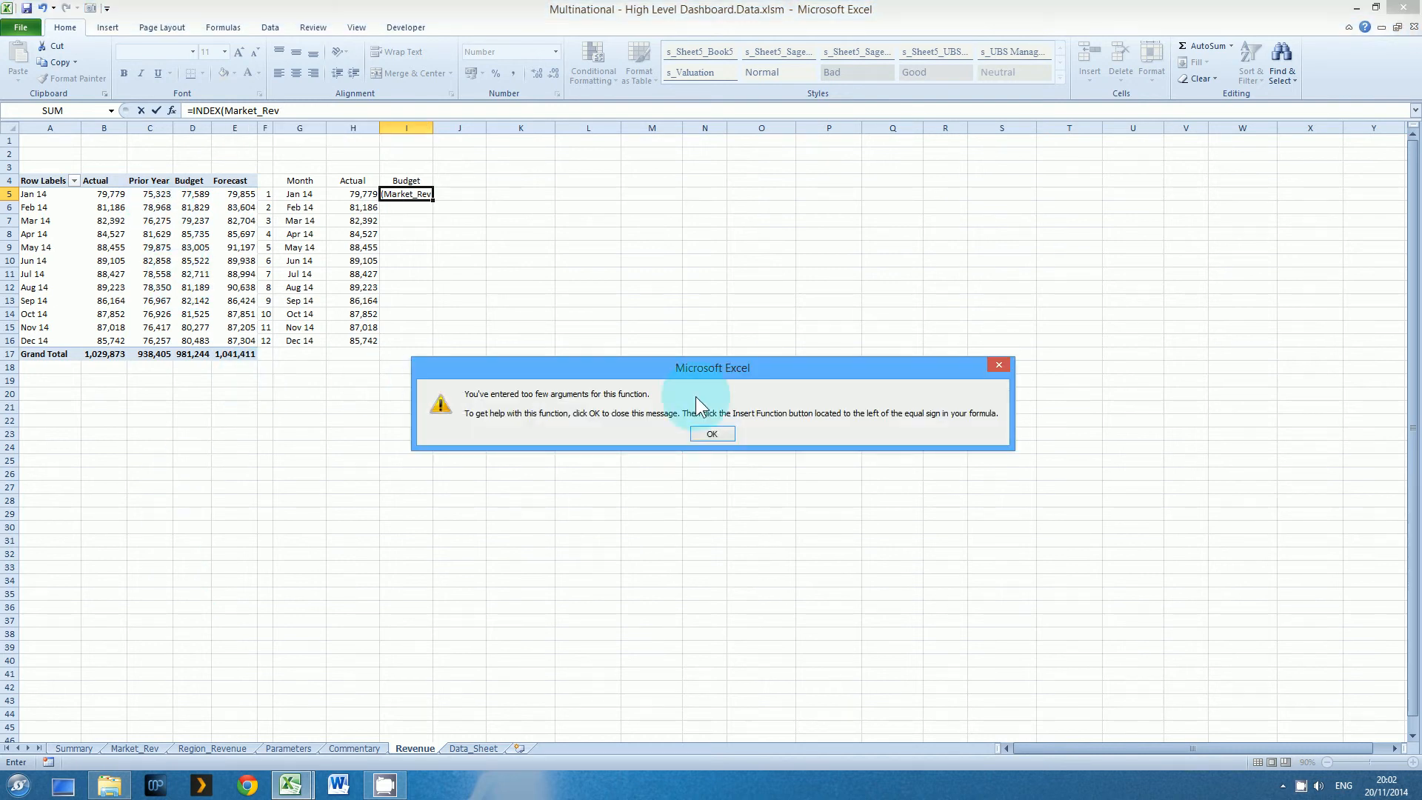
pyautogui.click(710, 433)
pyautogui.press('Escape')
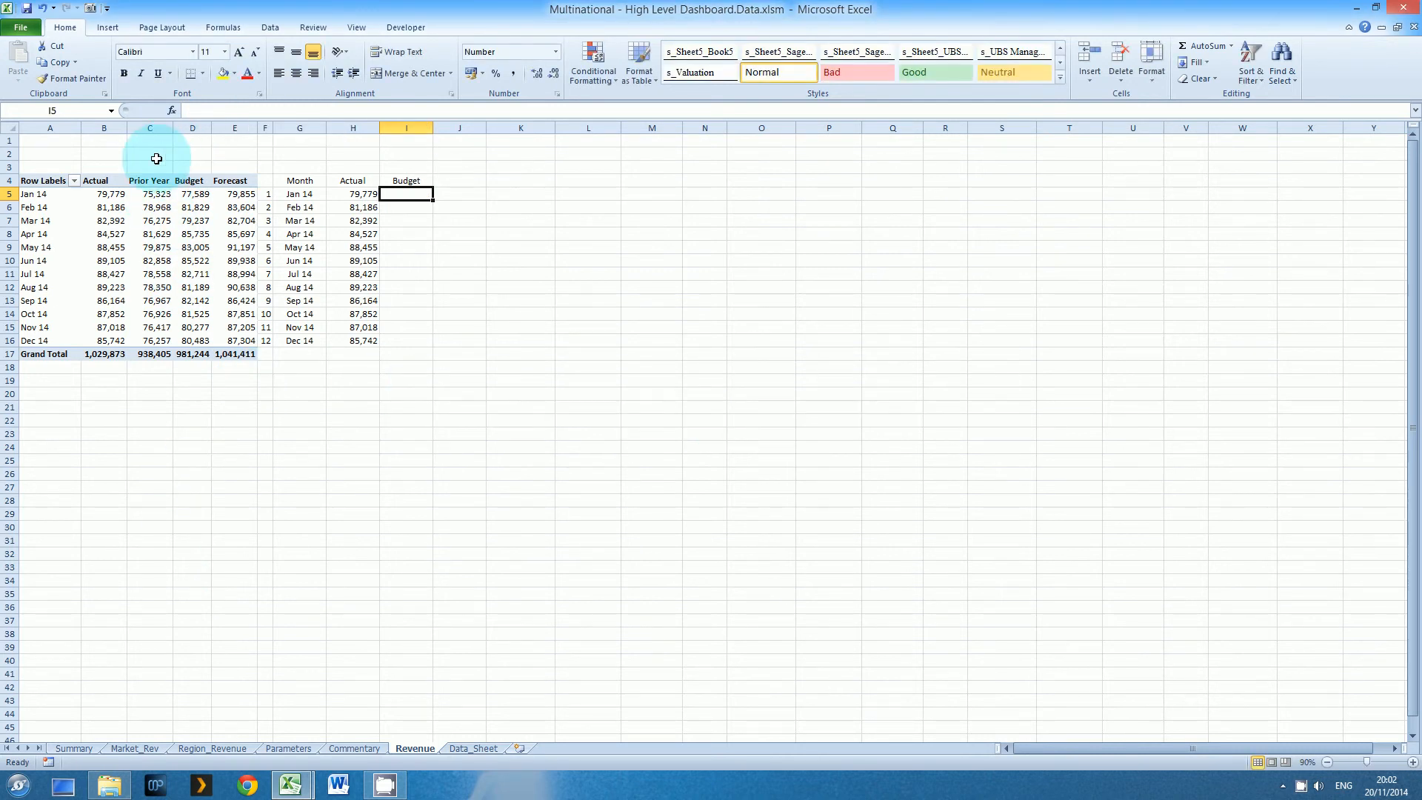
# Enter =INDEX(Monthly_Rev,F5,Comp) in I5, taking the row number from F5 and the column from the selected bridge number on the Parameters sheet
pyautogui.moveTo(152, 194); pyautogui.dragTo(237, 337)
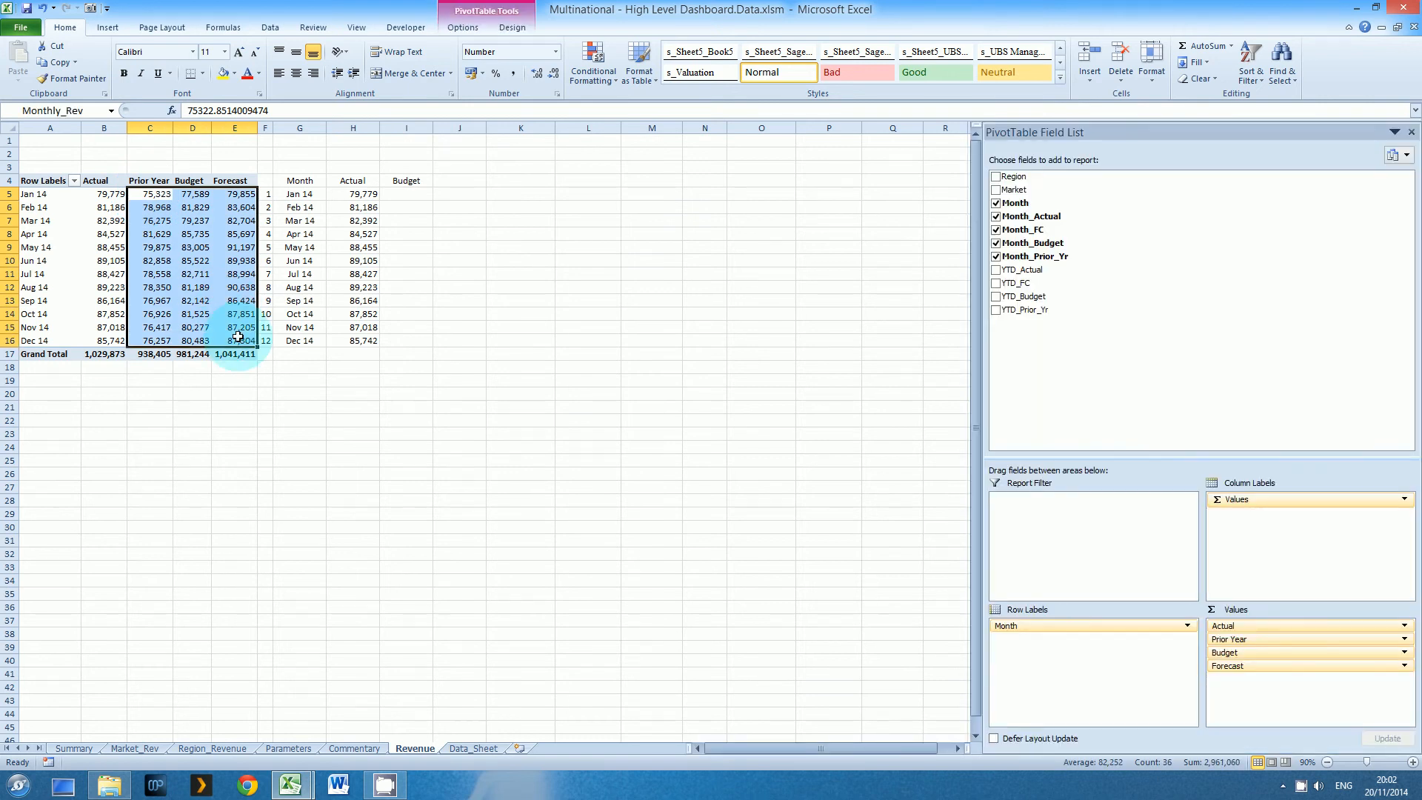
pyautogui.click(411, 194)
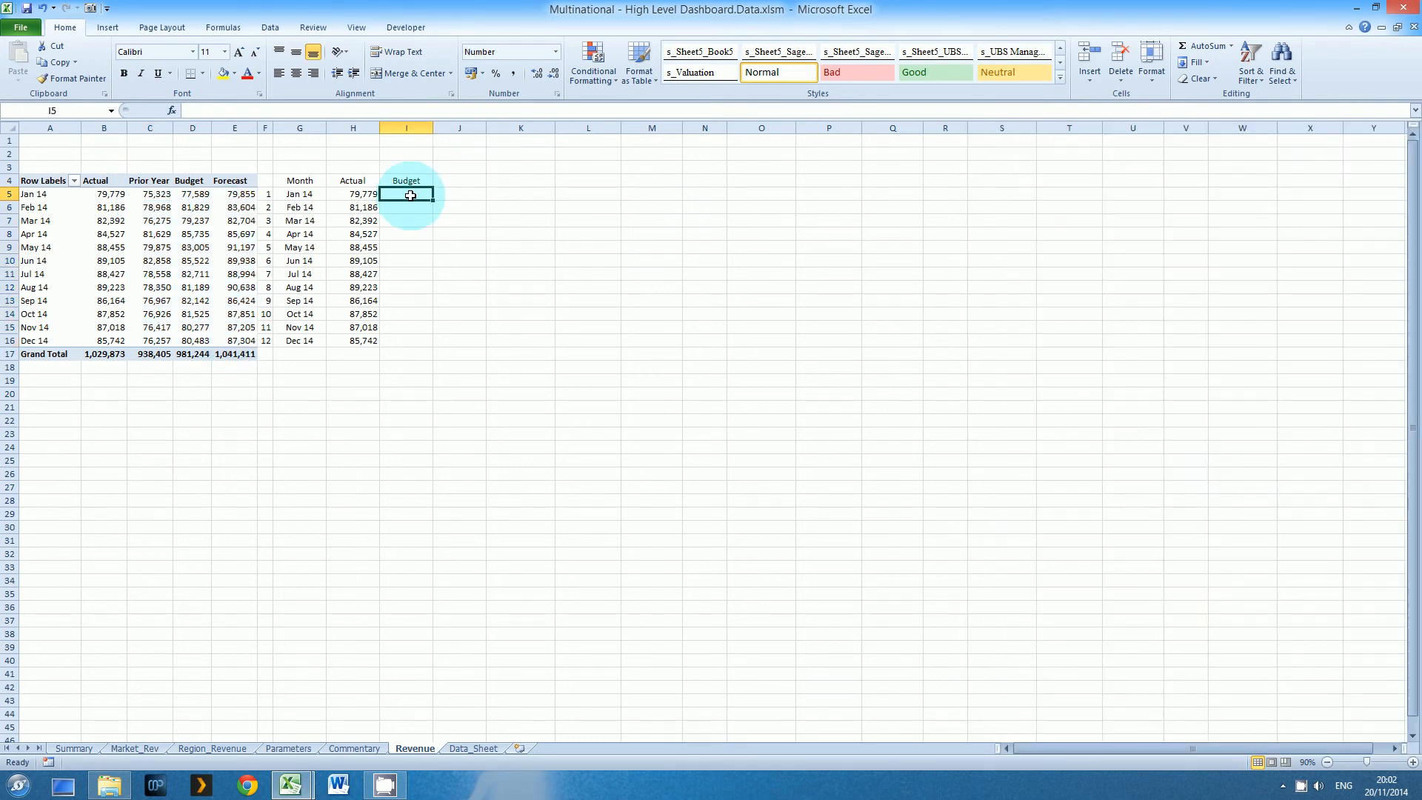
pyautogui.write('=index')
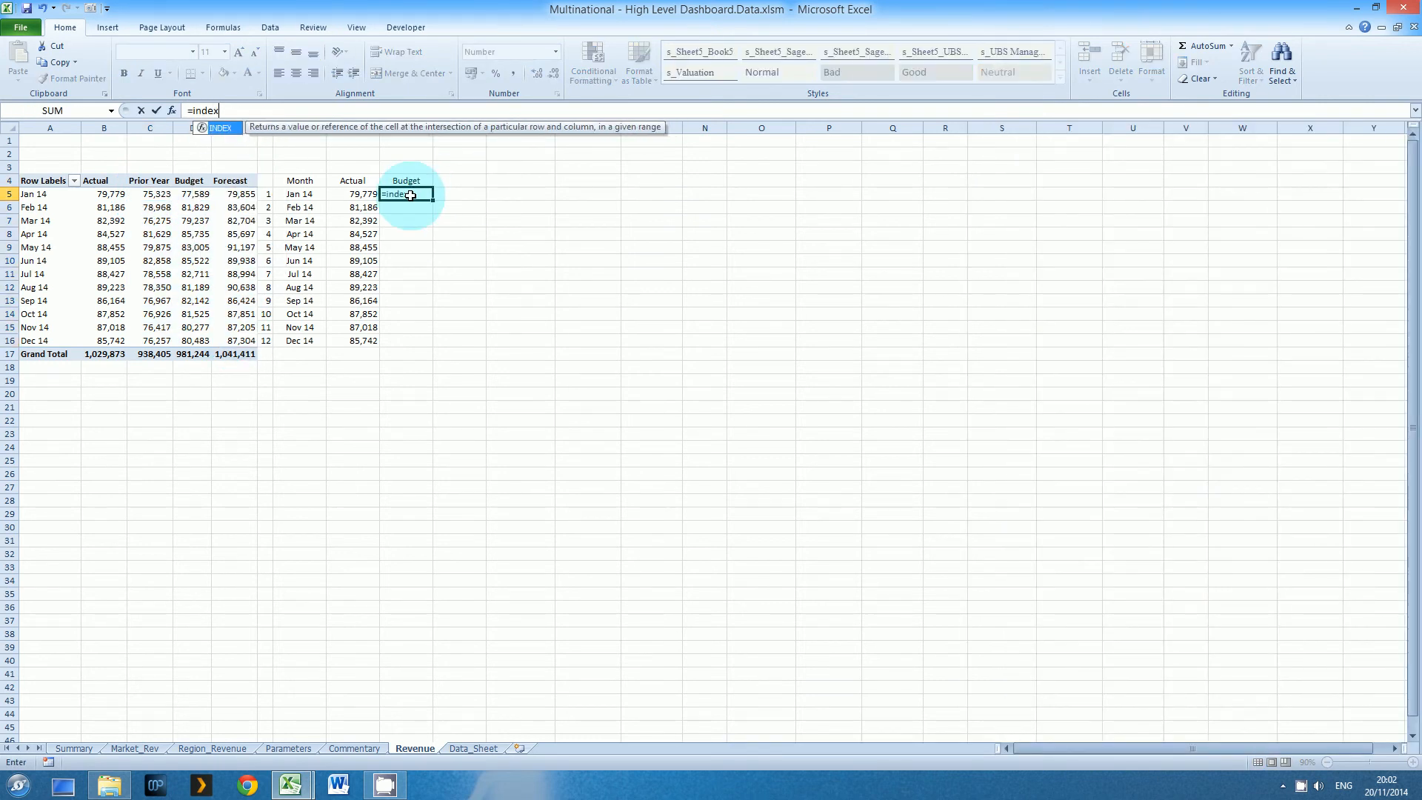
pyautogui.write('(Mon')
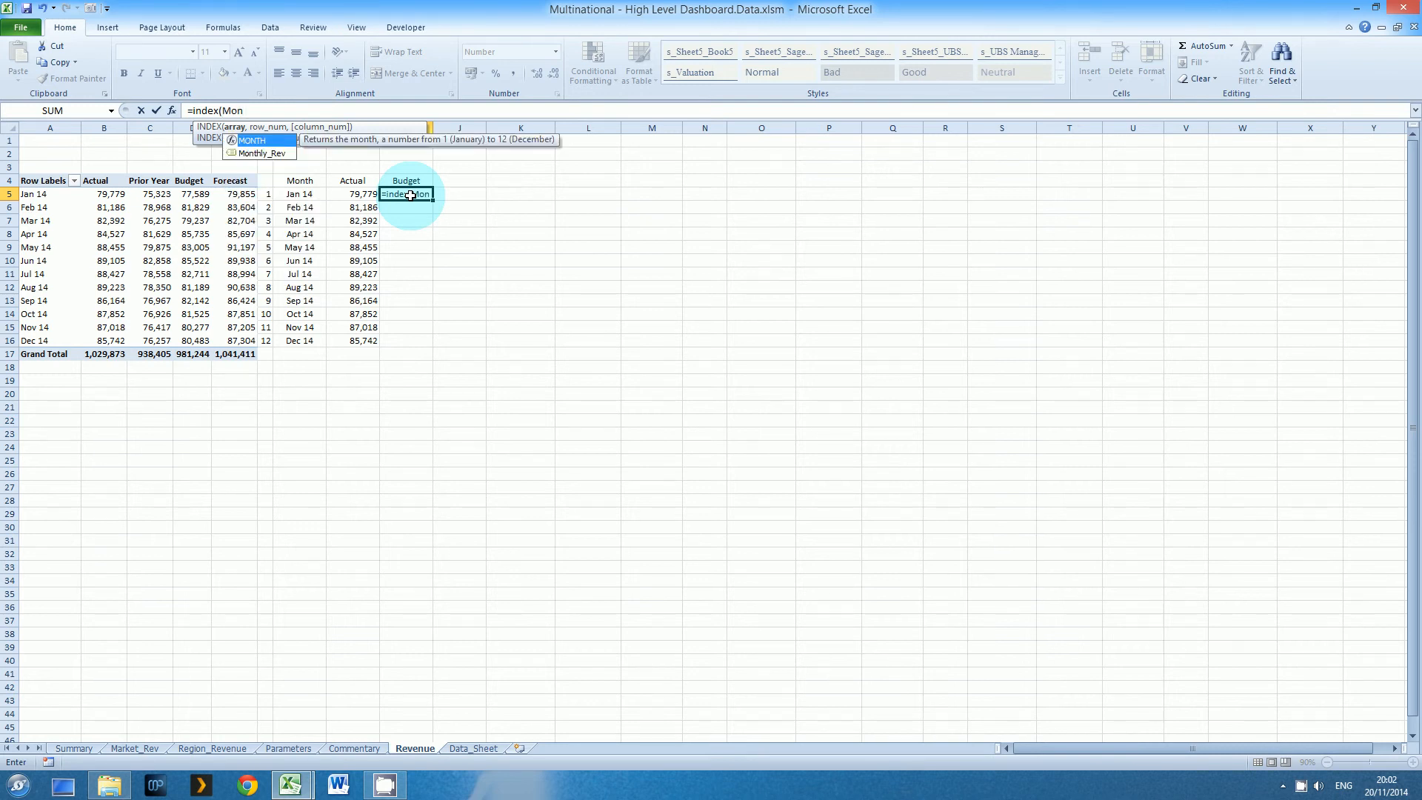
pyautogui.press('Down')
pyautogui.press('Tab')
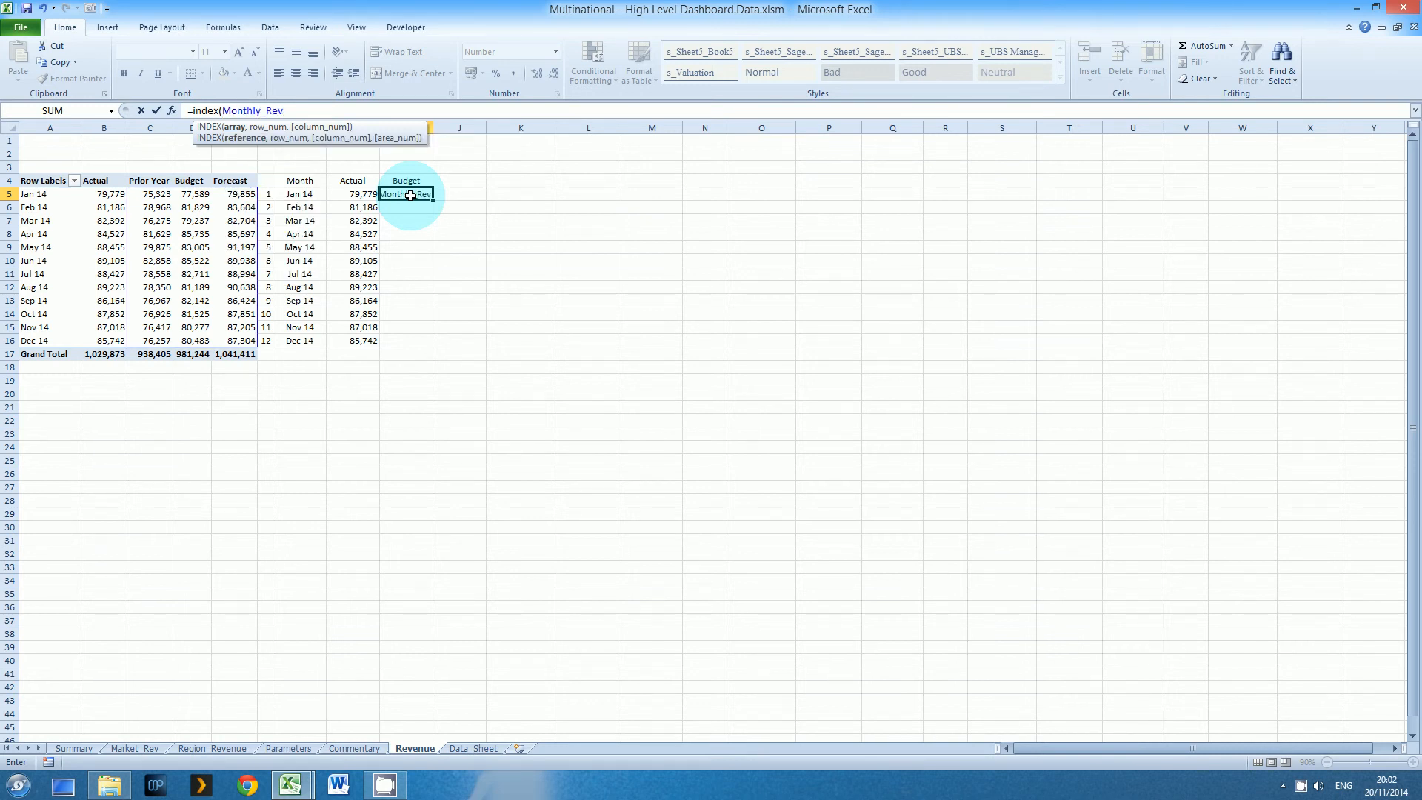
pyautogui.write(',')
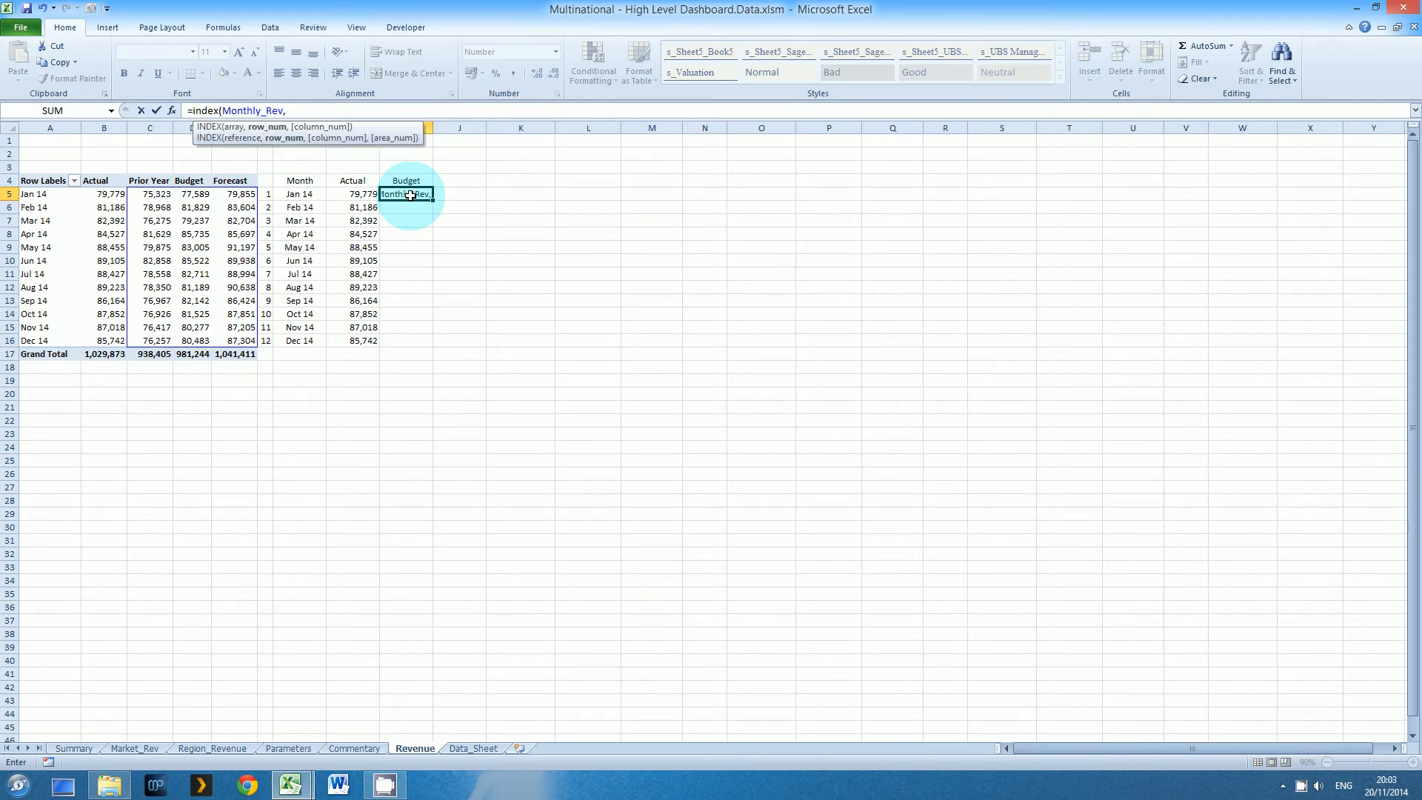
pyautogui.click(266, 195)
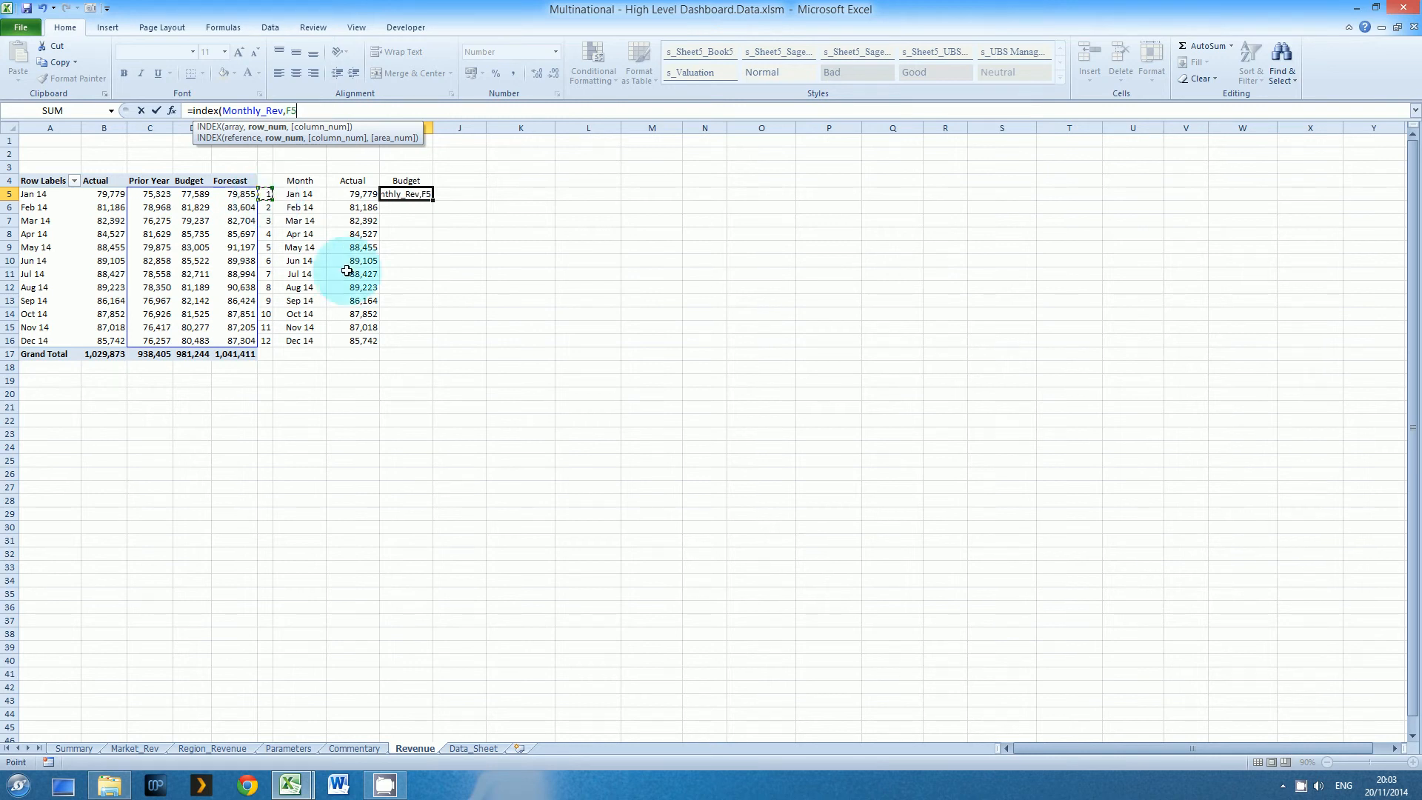
pyautogui.write(',')
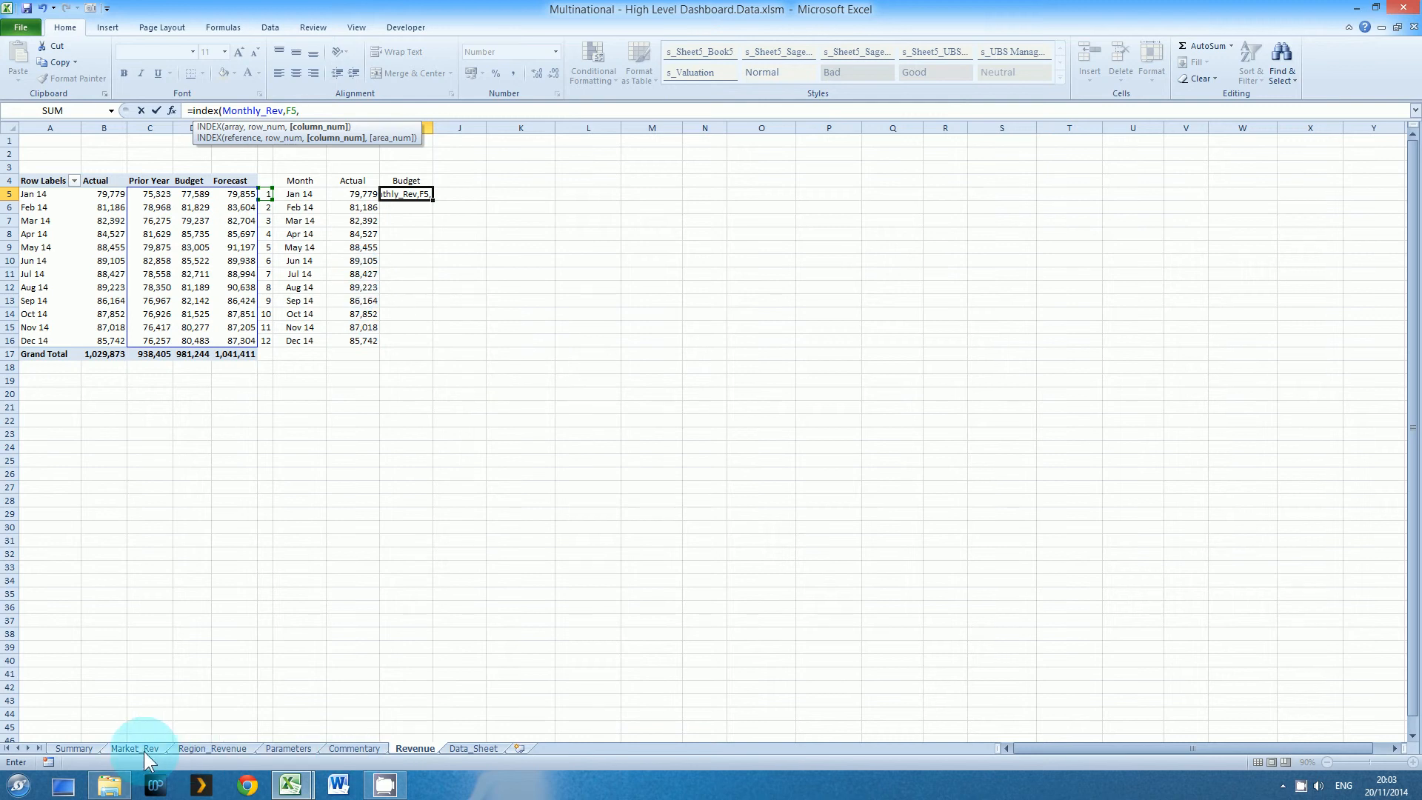
pyautogui.click(288, 748)
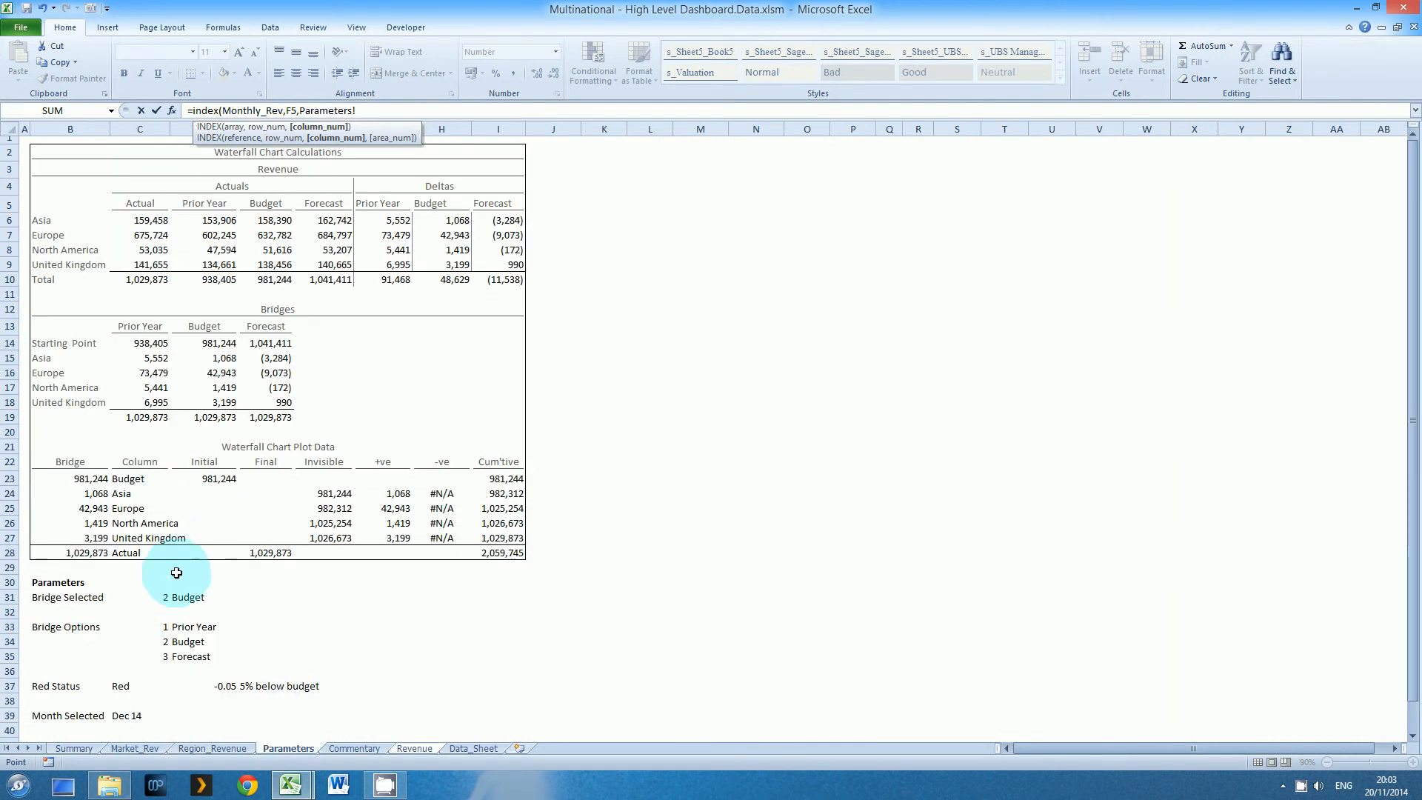
pyautogui.click(161, 596)
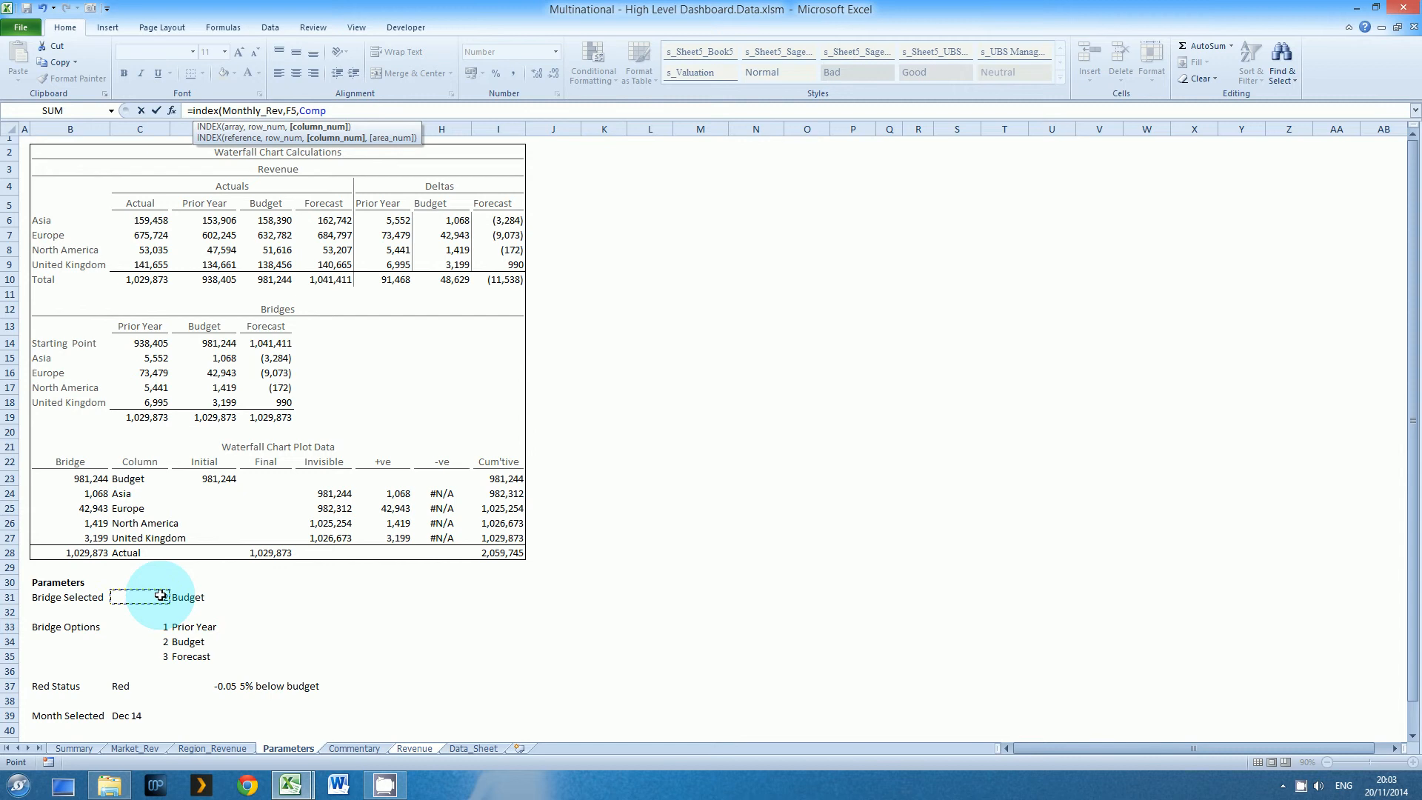
pyautogui.press('Return')
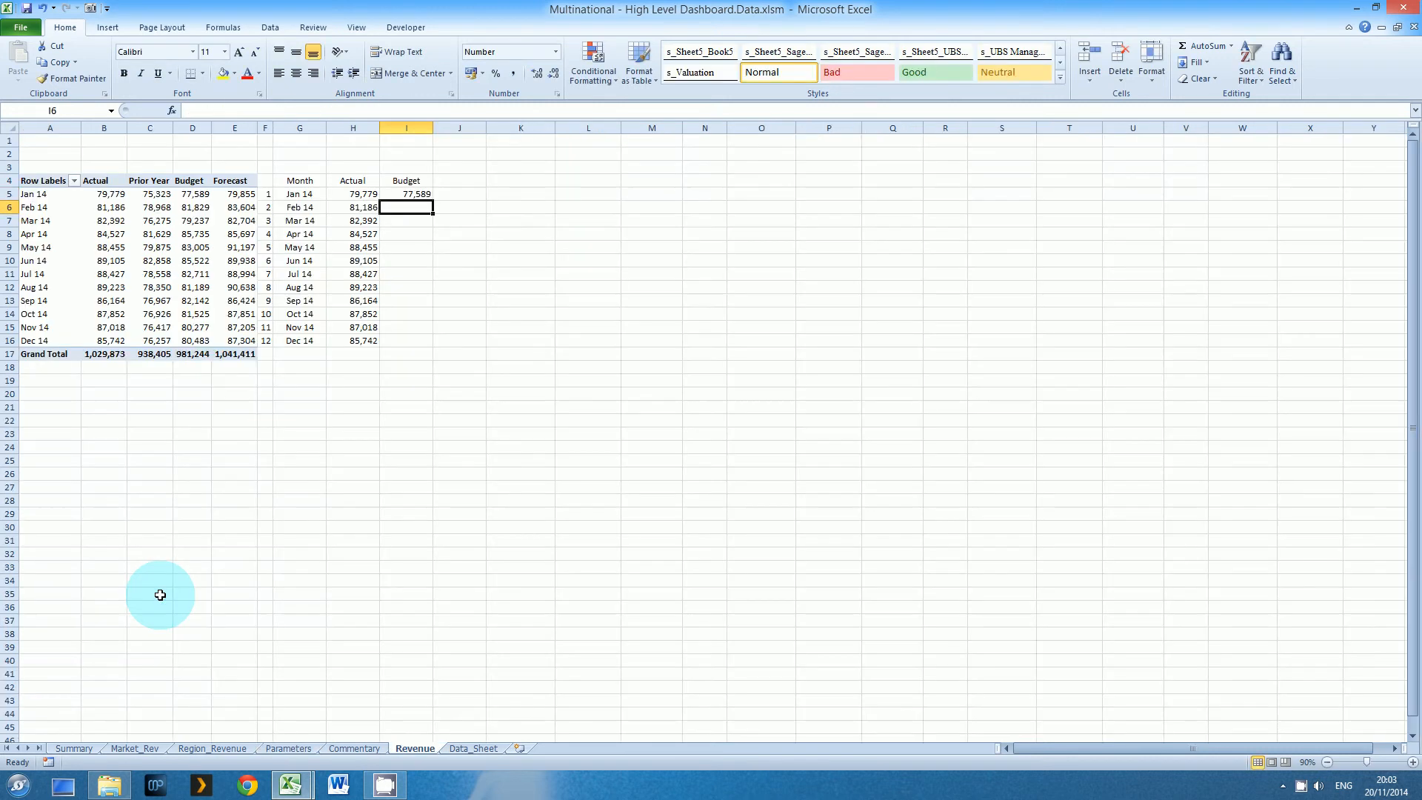
# Copy the INDEX formula from I5 down to I6:I16 for the remaining months
pyautogui.press('Up')
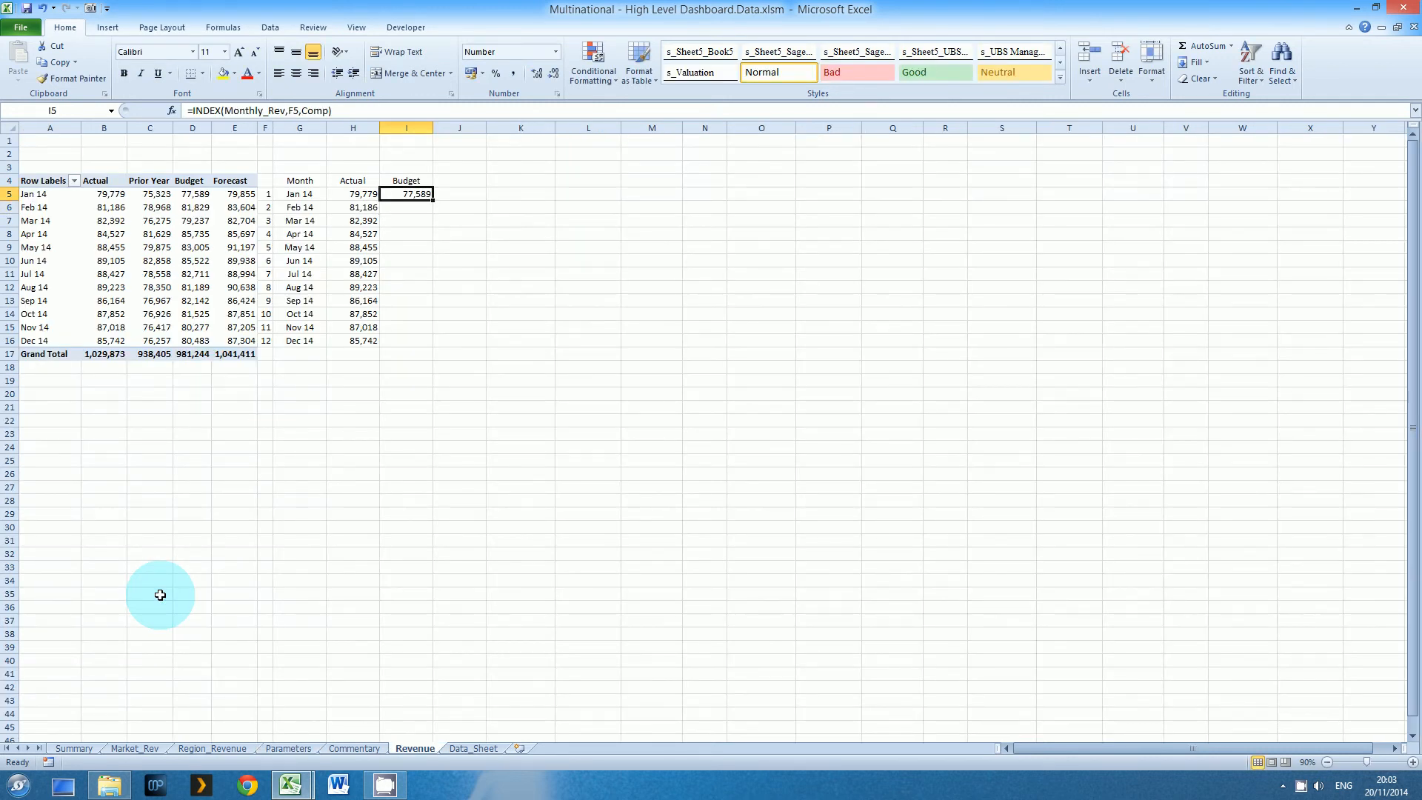
pyautogui.click(184, 197)
pyautogui.click(428, 194)
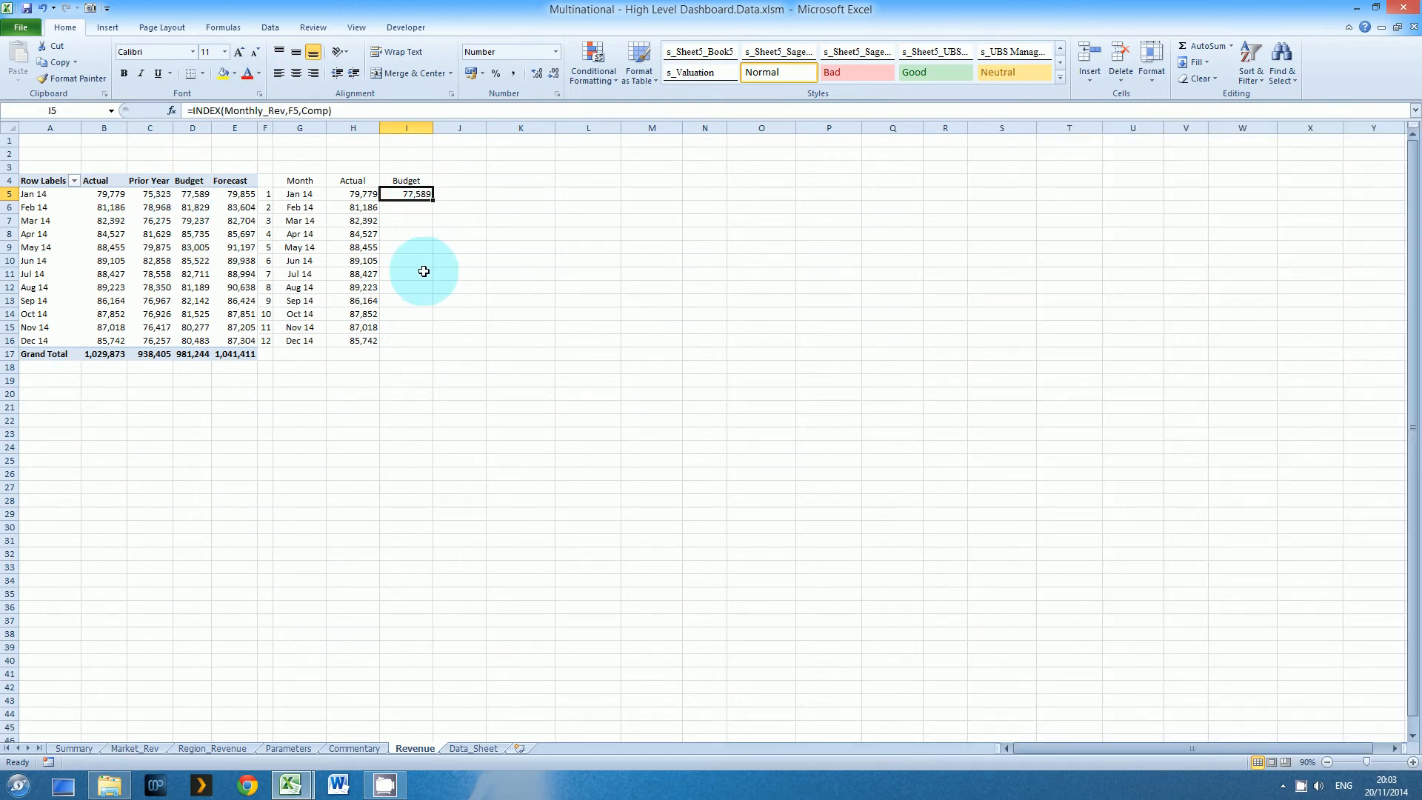
pyautogui.hotkey('ctrl', 'c')
pyautogui.press('Down')
pyautogui.hotkey('shift', 'Down')
pyautogui.hotkey('shift', 'Down')
pyautogui.hotkey('shift', 'Down')
pyautogui.hotkey('shift', 'Down')
pyautogui.hotkey('shift', 'Down')
pyautogui.hotkey('shift', 'Down')
pyautogui.hotkey('shift', 'Down')
pyautogui.hotkey('shift', 'Down')
pyautogui.hotkey('shift', 'Down')
pyautogui.hotkey('shift', 'Down')
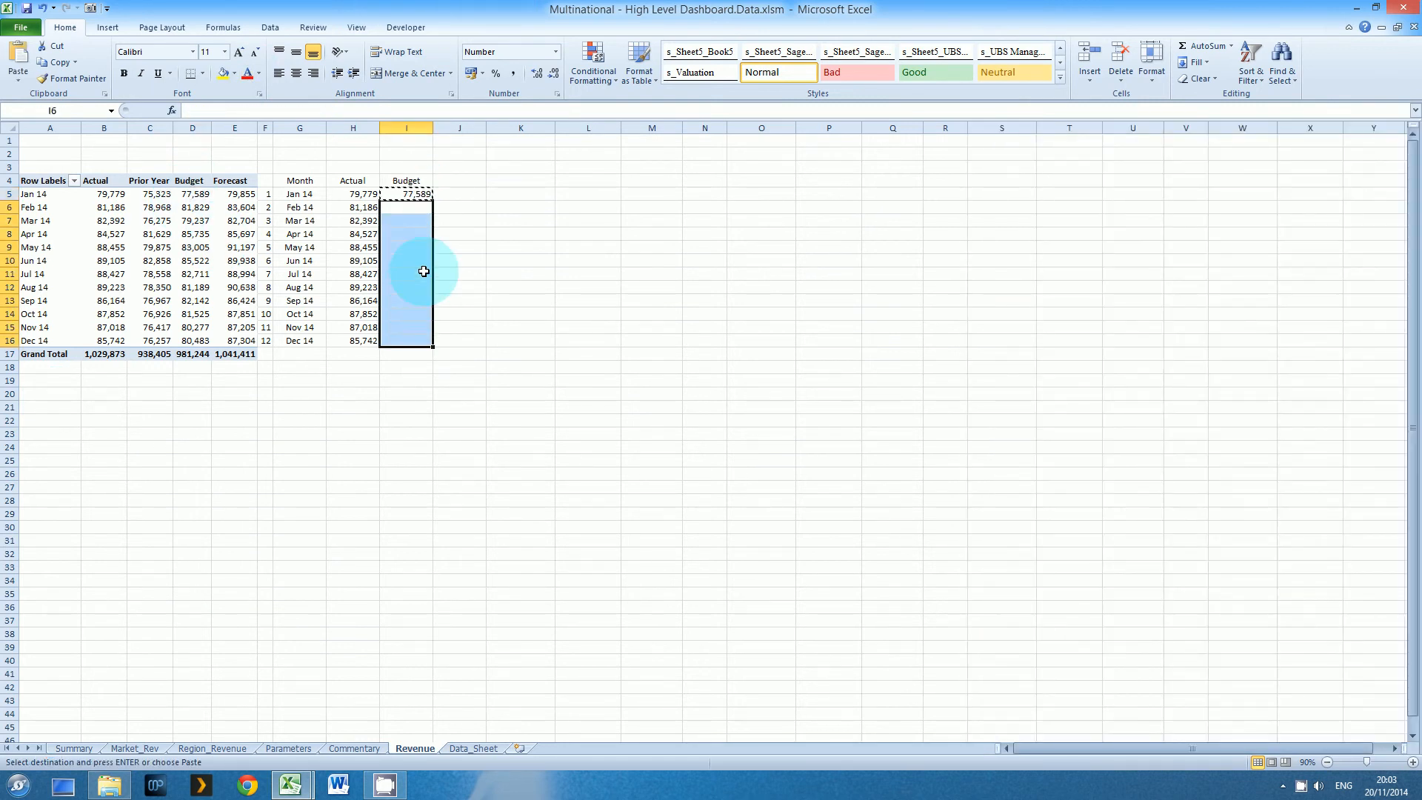
pyautogui.press('Return')
# Check the references in the copied INDEX formulas down the comparison column through December
pyautogui.press('Down')
pyautogui.press('Down')
pyautogui.press('Down')
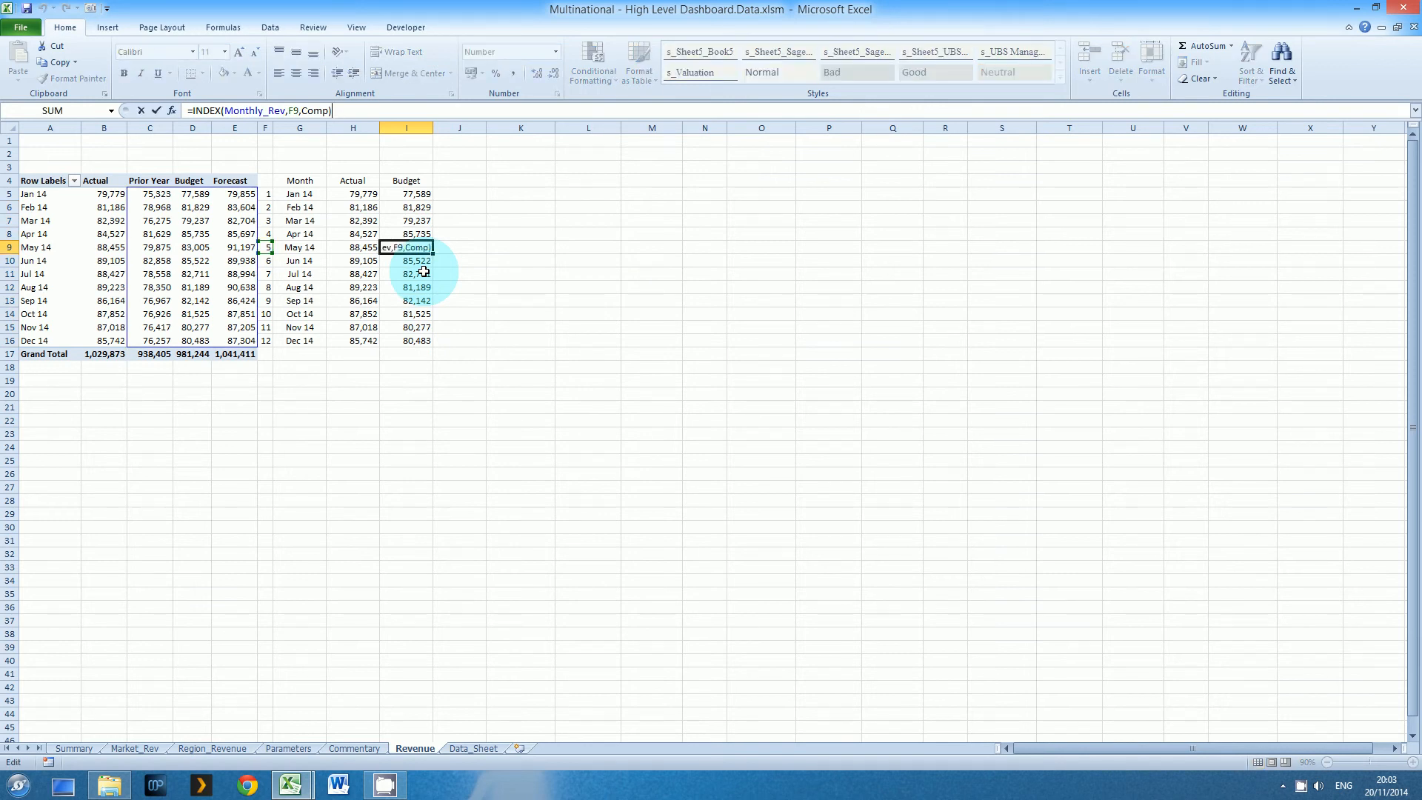
pyautogui.press('Down')
pyautogui.press('Down')
pyautogui.press('Down')
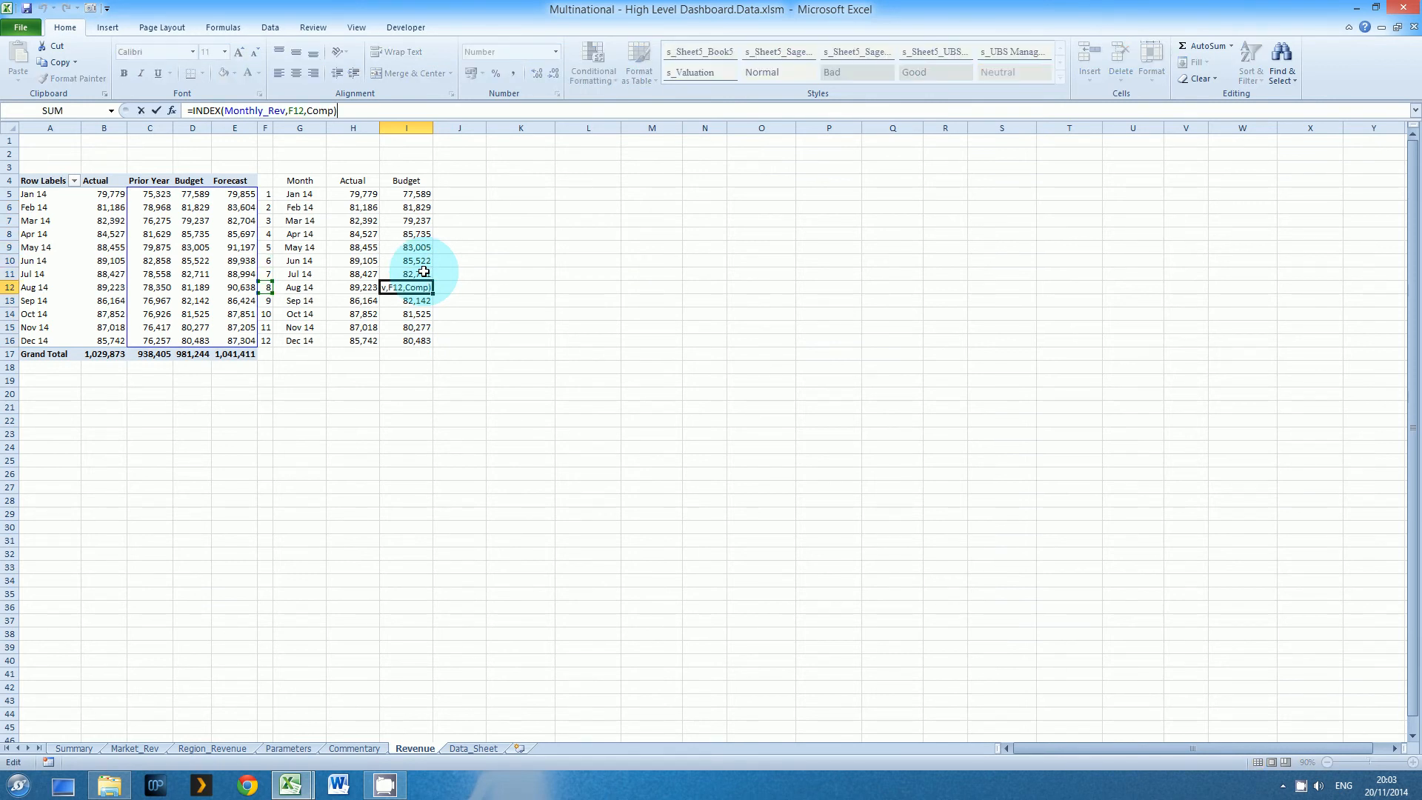
pyautogui.press('Down')
pyautogui.press('Down')
pyautogui.press('Down')
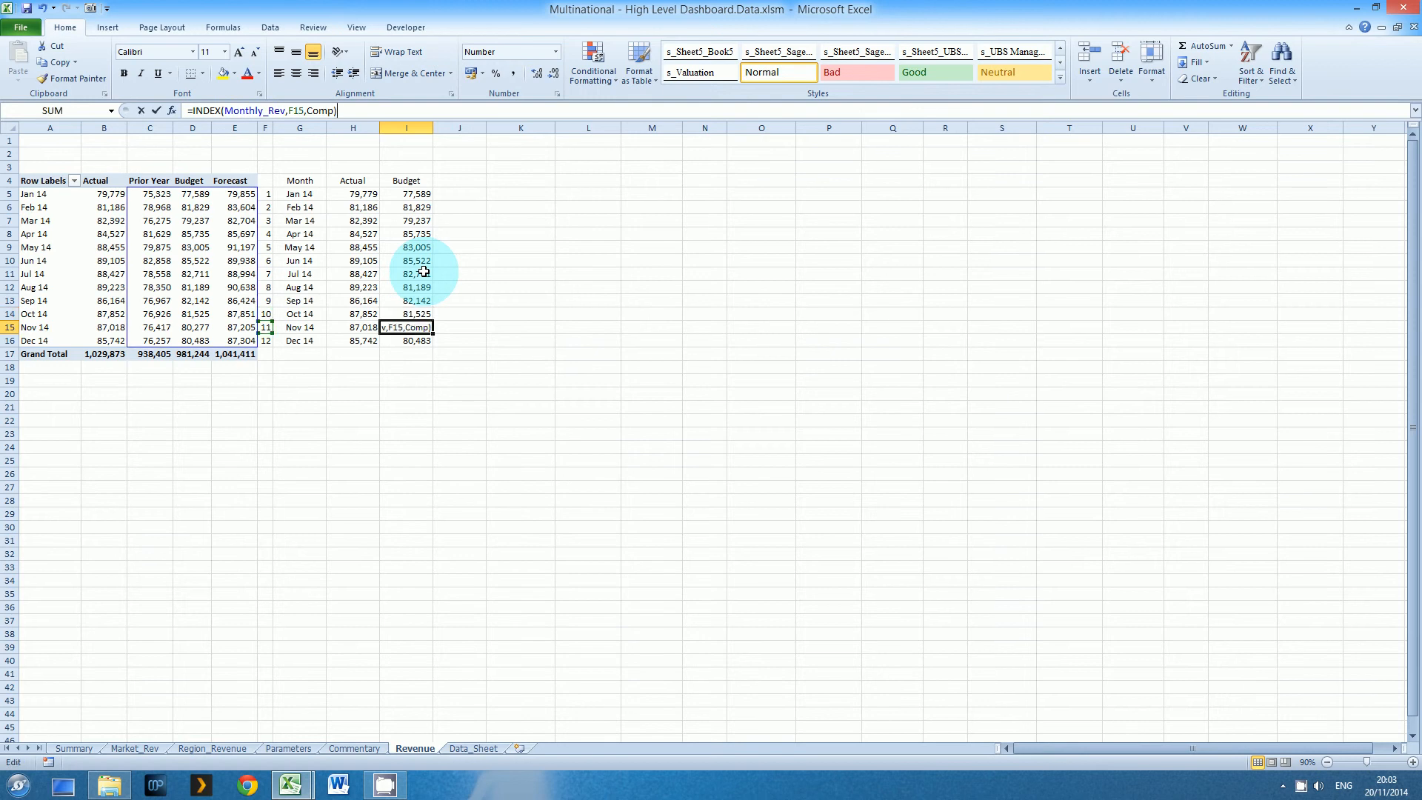
pyautogui.press('Down')
pyautogui.press('Up')
pyautogui.press('Up')
pyautogui.press('Up')
pyautogui.press('Up')
pyautogui.press('Up')
pyautogui.press('Up')
pyautogui.press('Up')
pyautogui.press('Up')
pyautogui.press('Up')
pyautogui.press('Up')
pyautogui.press('Up')
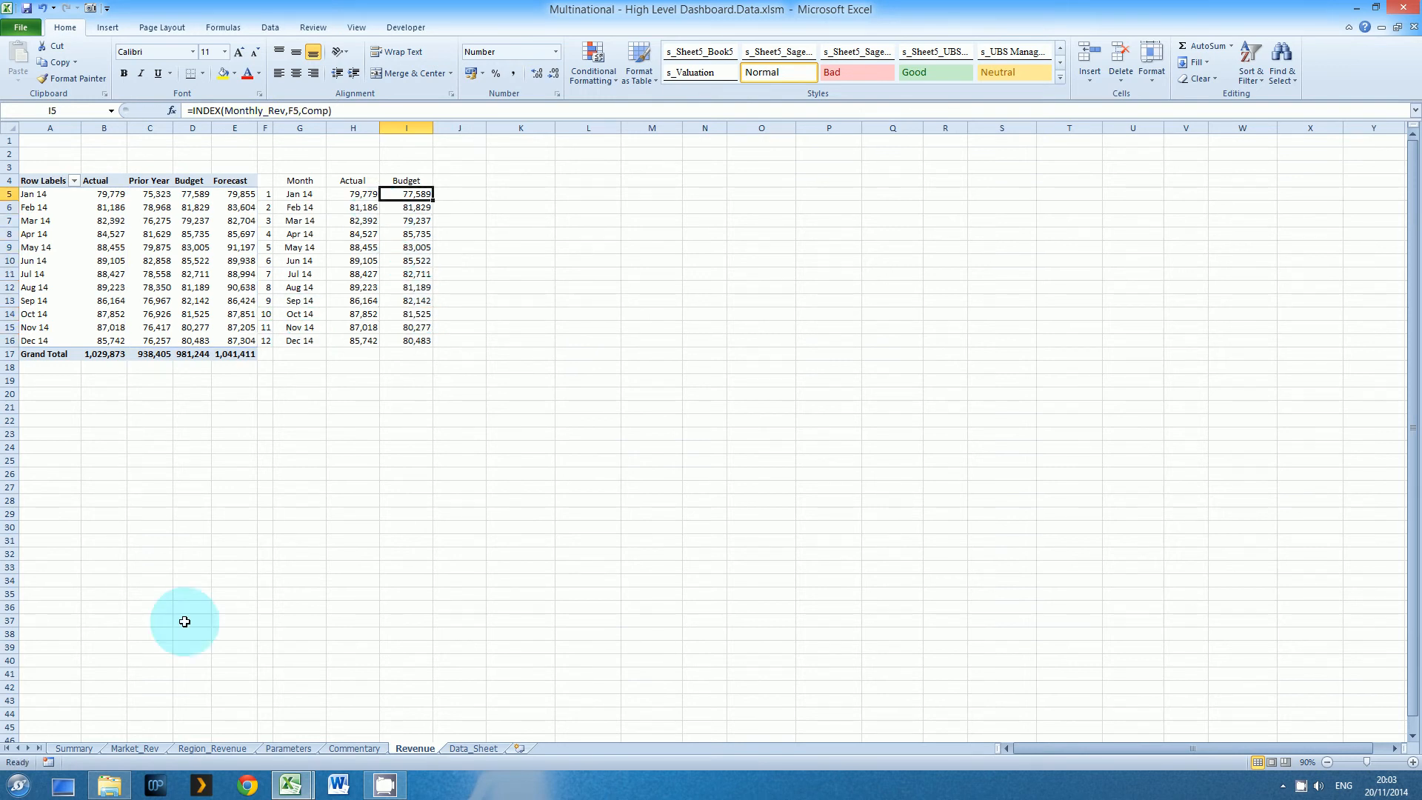
# Switch the comparison on the Summary sheet to Prior Year and return to the Revenue sheet's comparison column
pyautogui.click(75, 748)
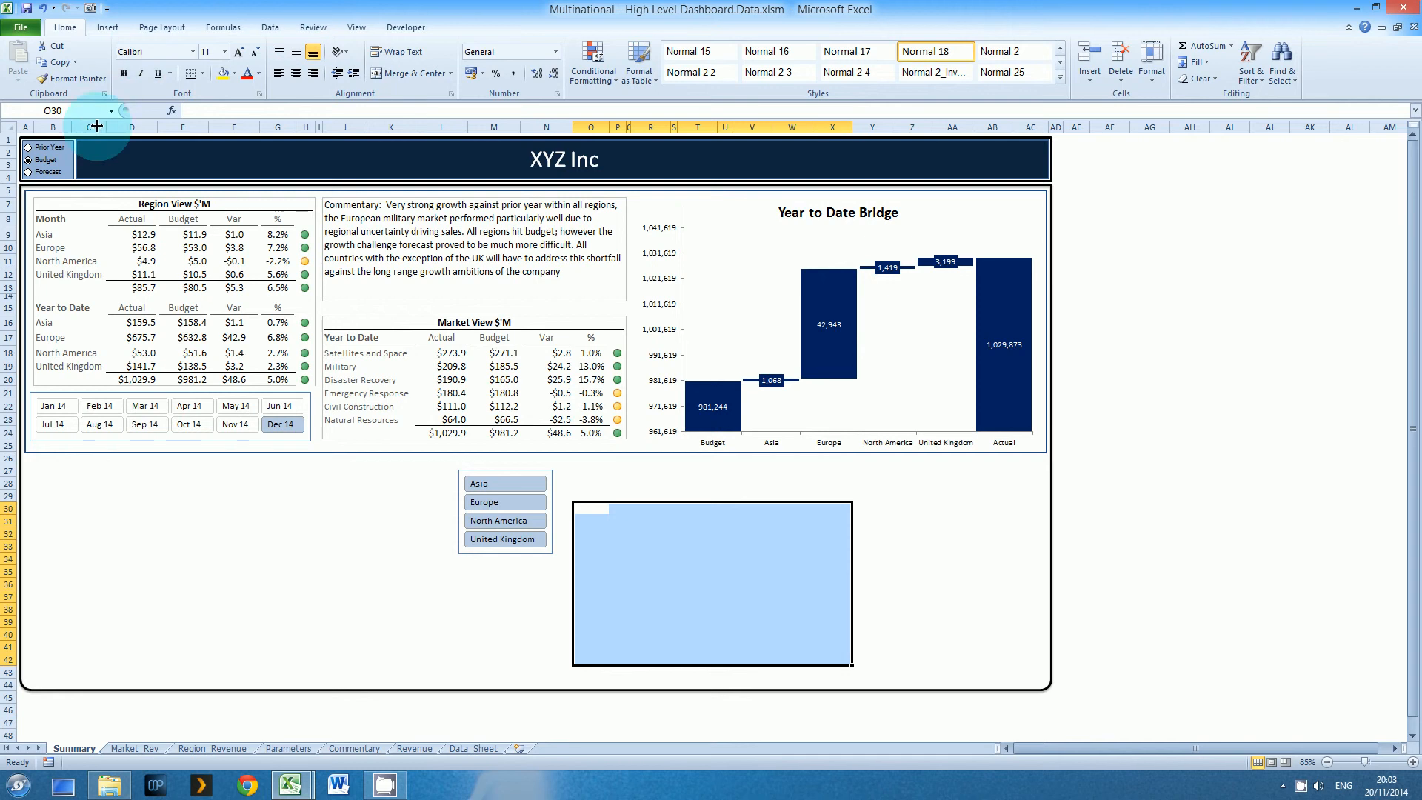
pyautogui.click(33, 146)
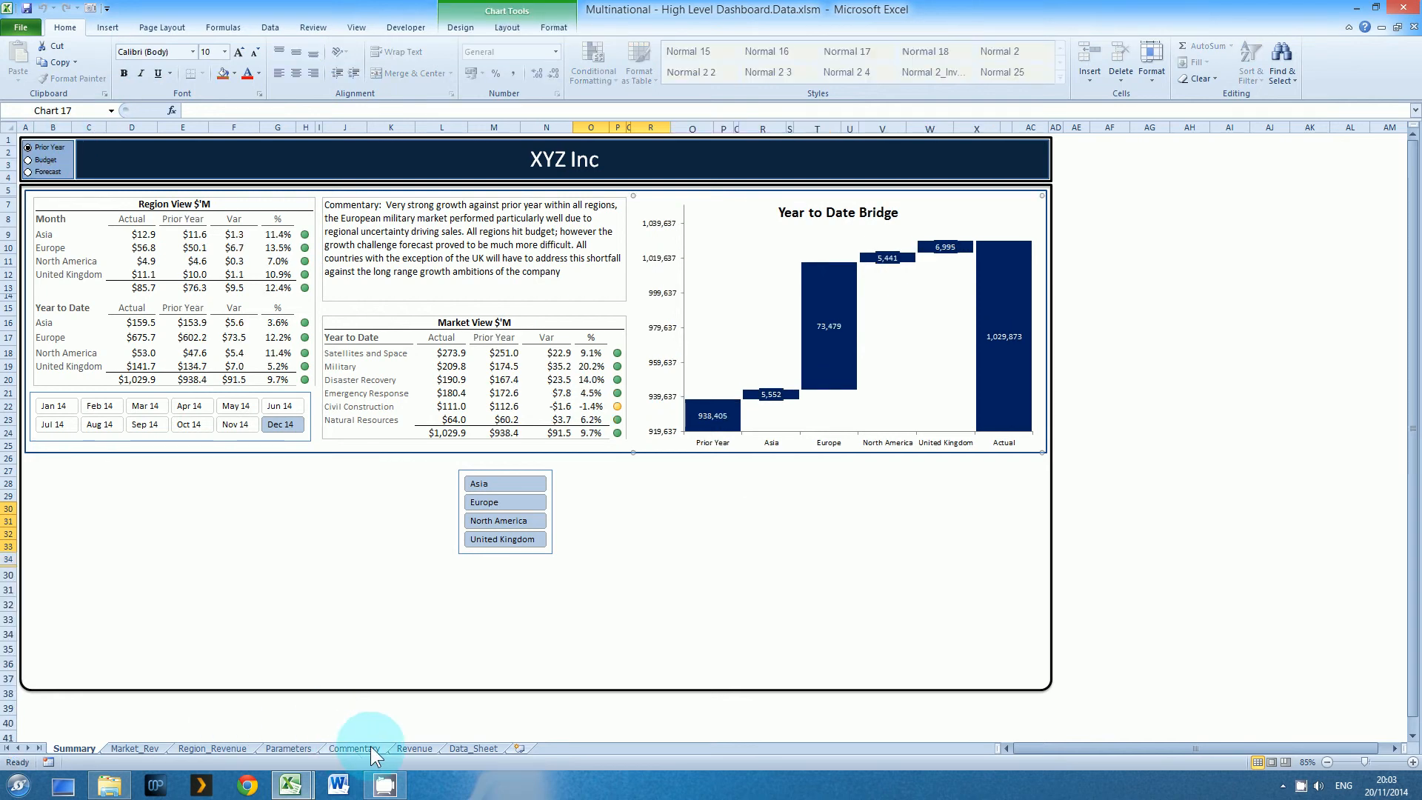
pyautogui.click(406, 748)
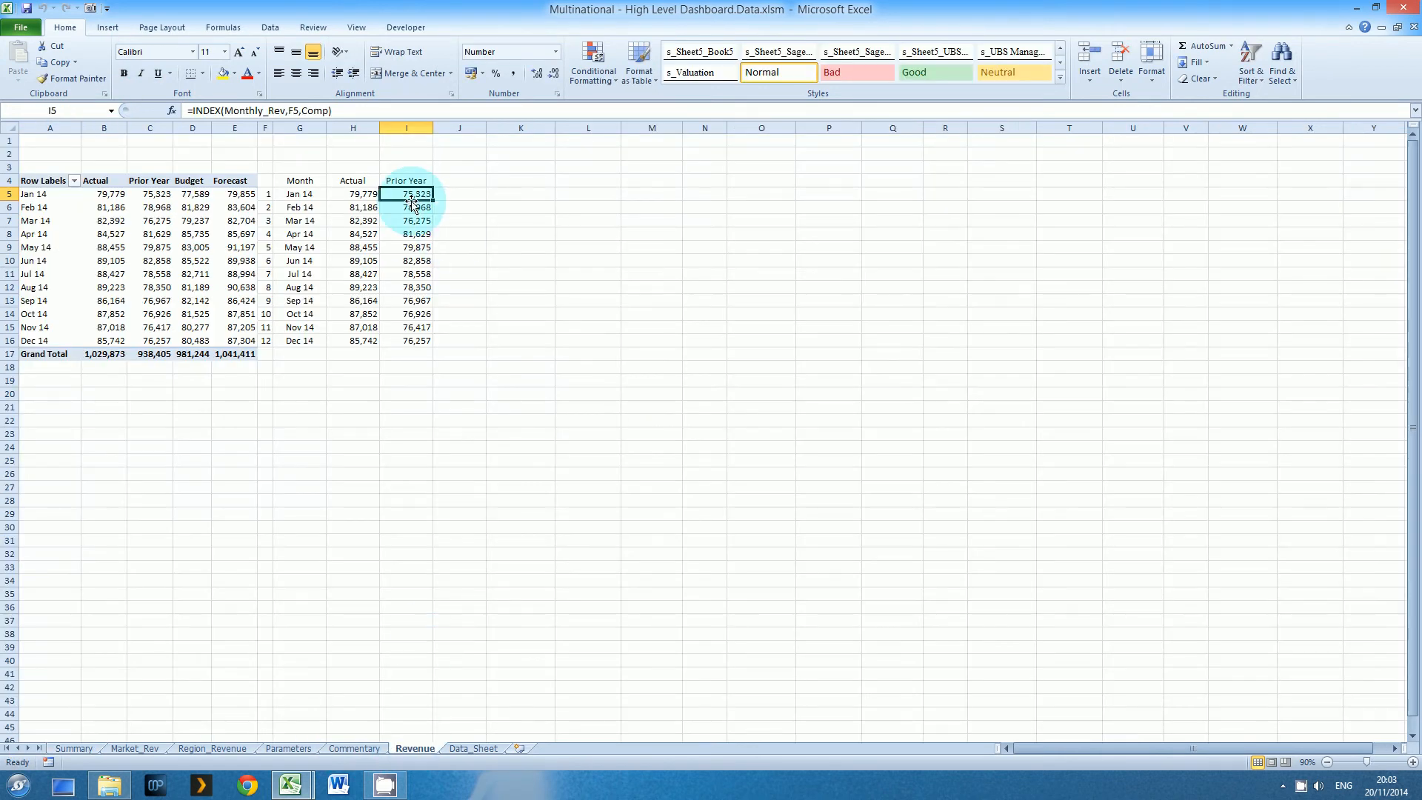
# Insert a line chart of G4:I16 from the saved chart template and place it beside the data table
pyautogui.moveTo(300, 182); pyautogui.dragTo(431, 340)
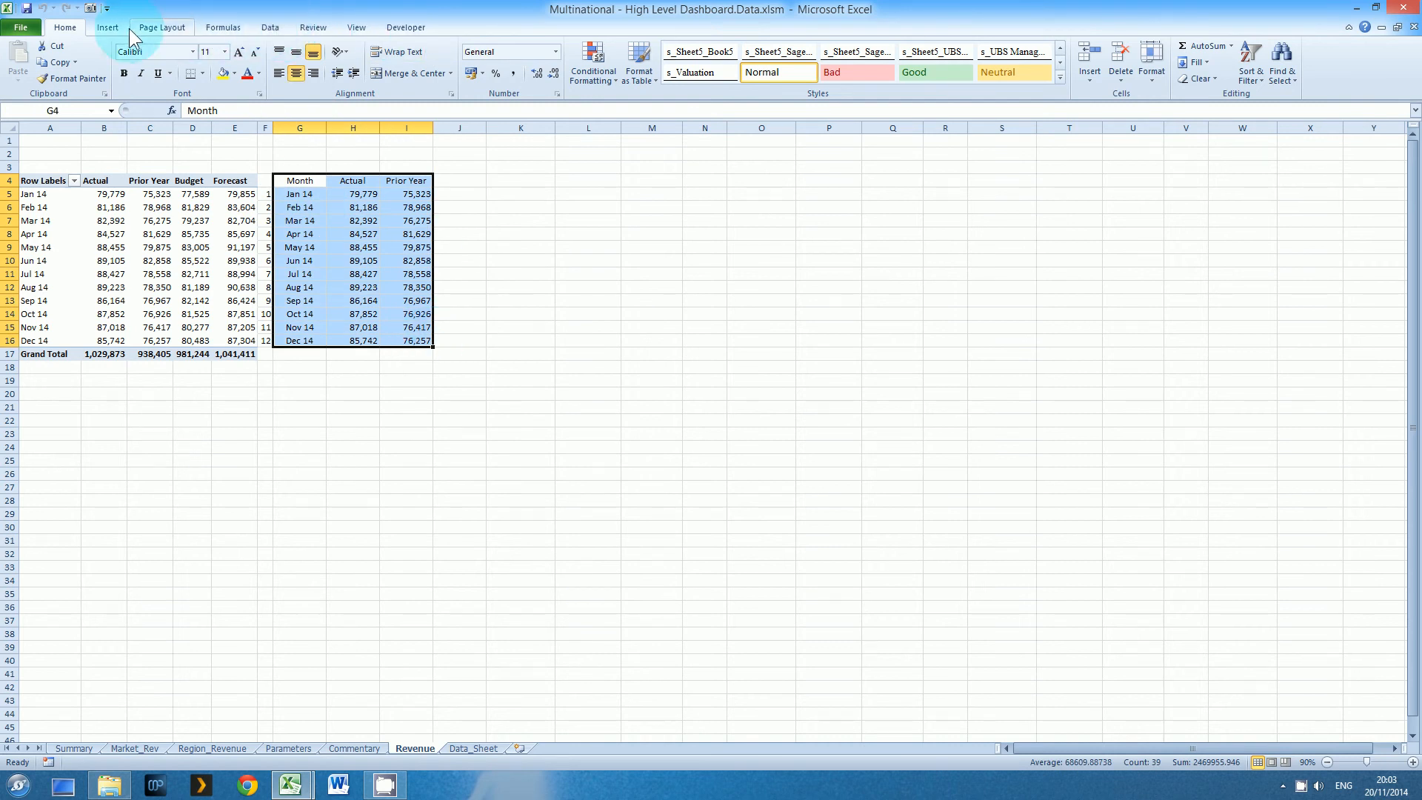
pyautogui.click(108, 28)
pyautogui.click(482, 94)
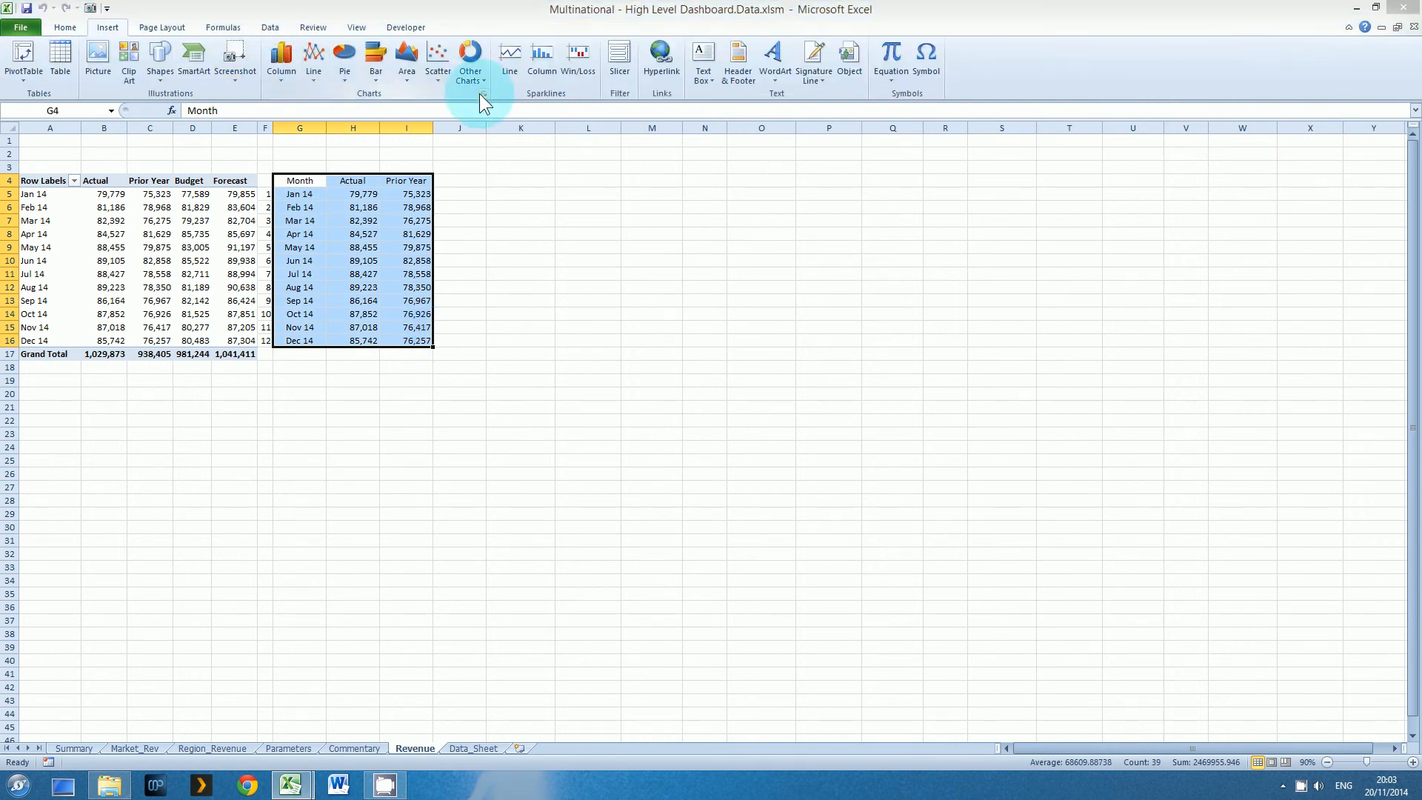
pyautogui.click(757, 256)
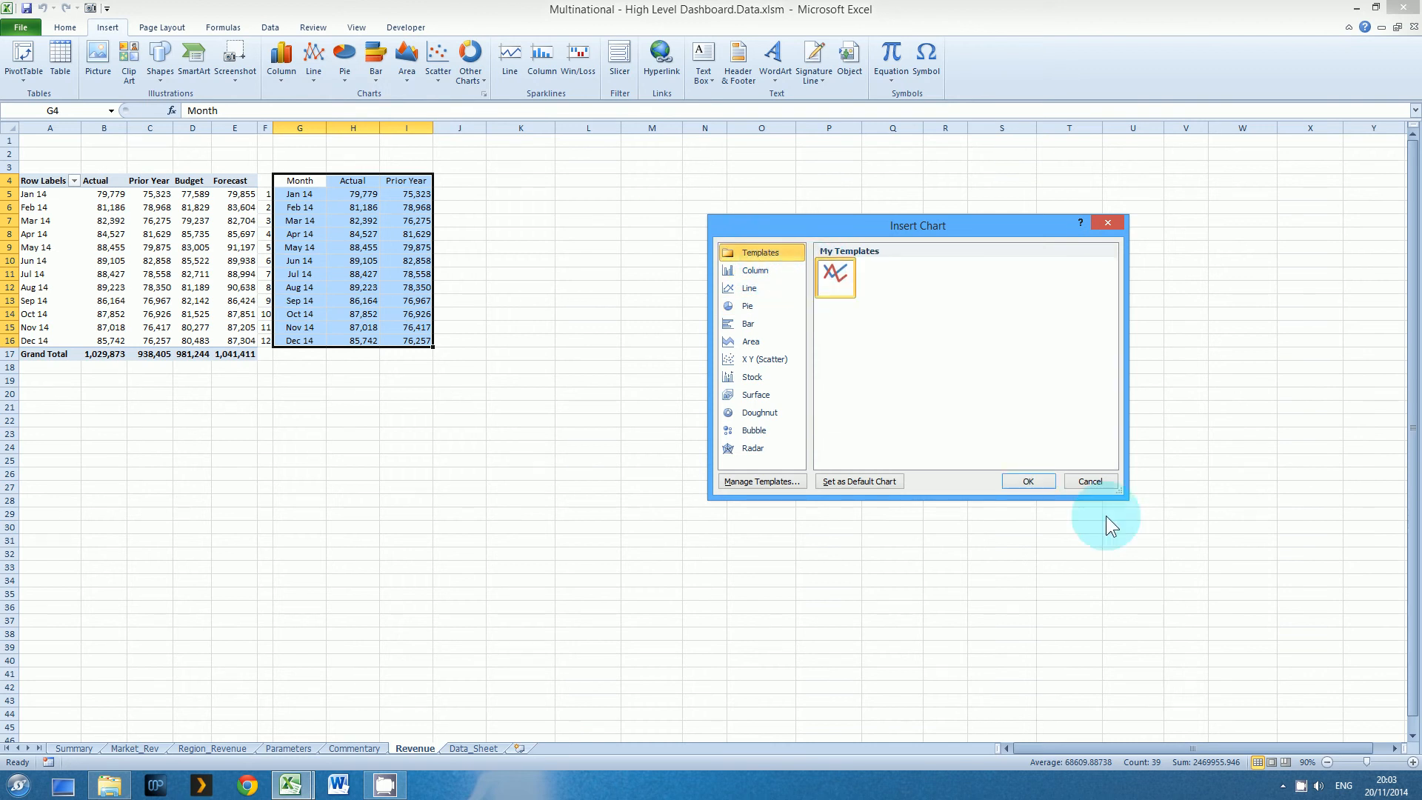
pyautogui.click(1030, 482)
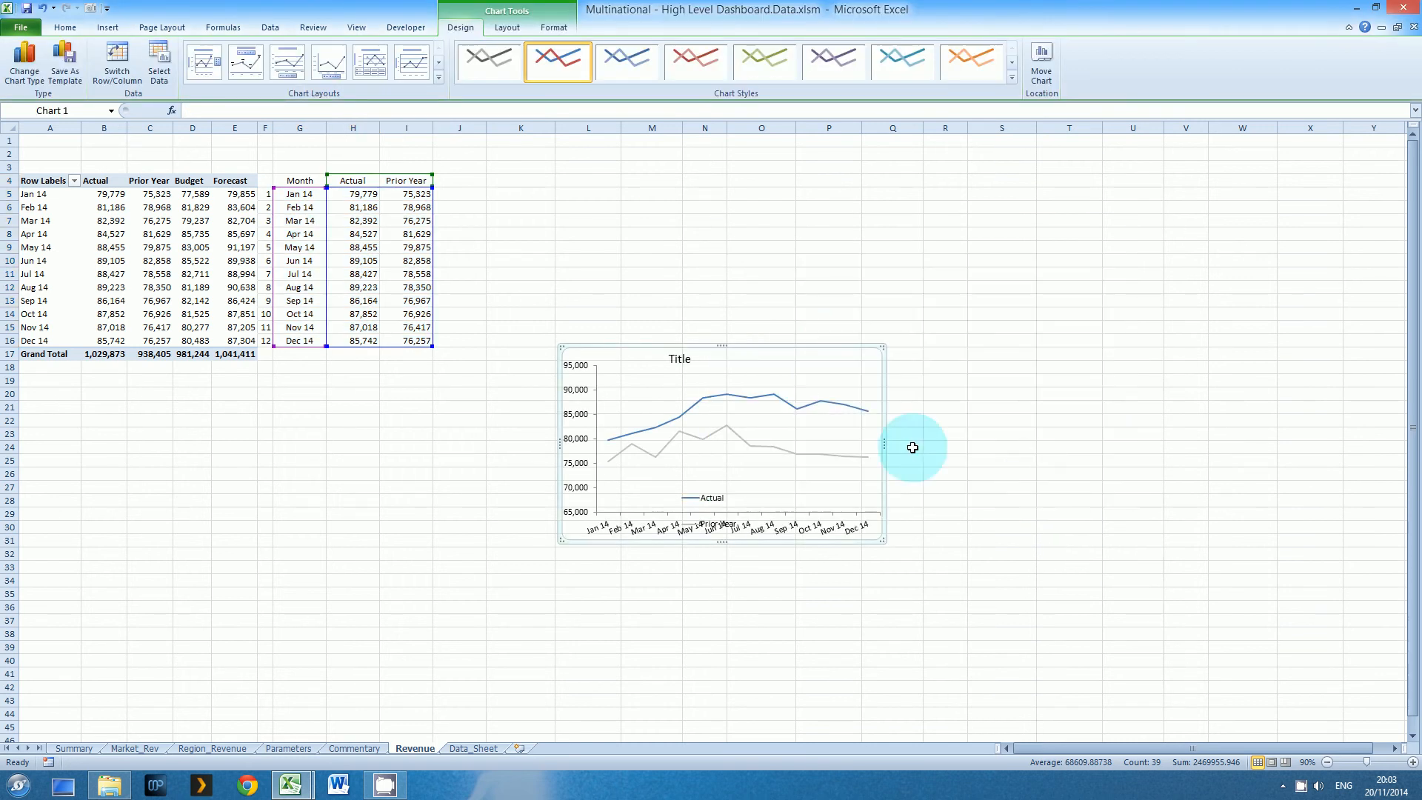
pyautogui.moveTo(764, 345); pyautogui.dragTo(710, 255)
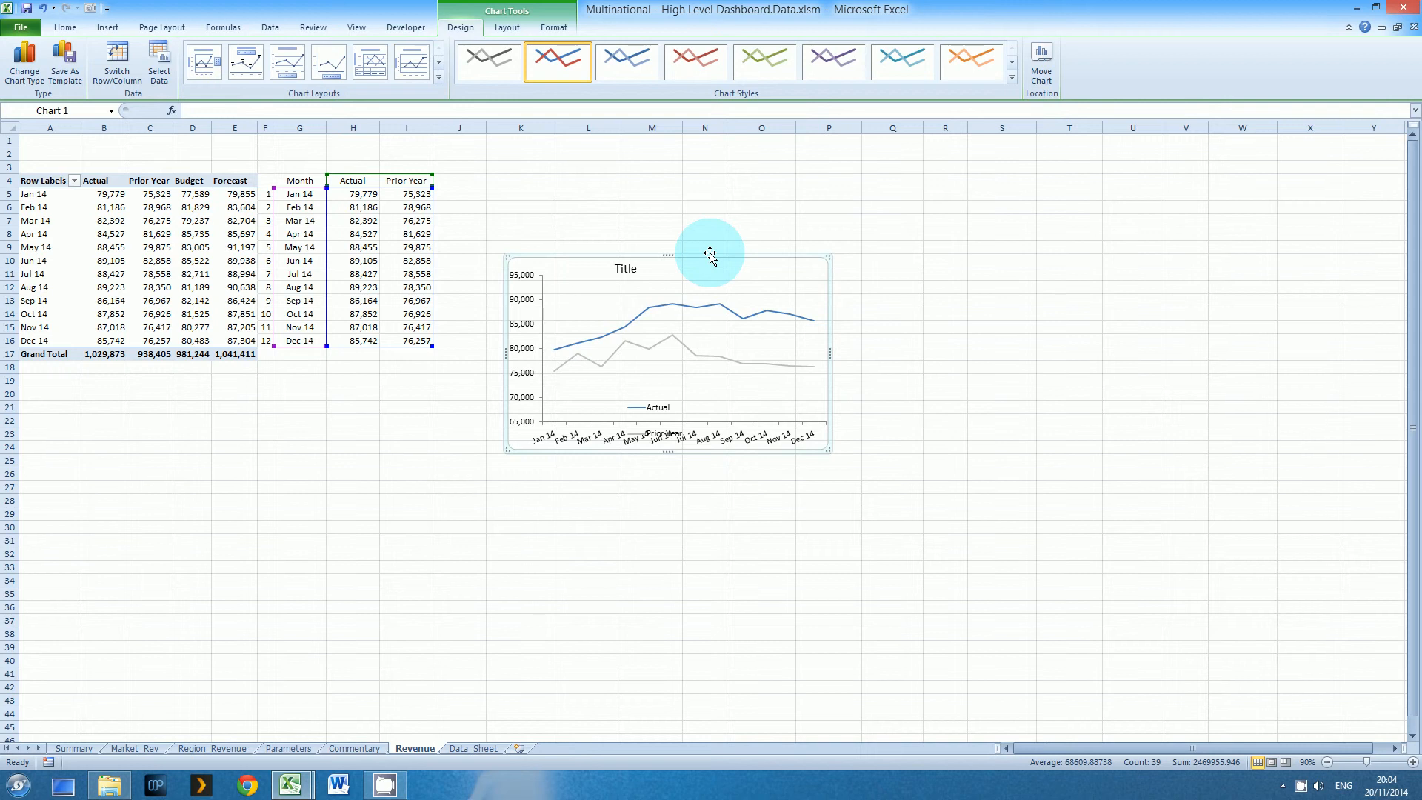
# Move the line chart to the Summary sheet and enlarge it to fill the space beneath the month slicer, up to the region slicer
pyautogui.hotkey('ctrl', 'x')
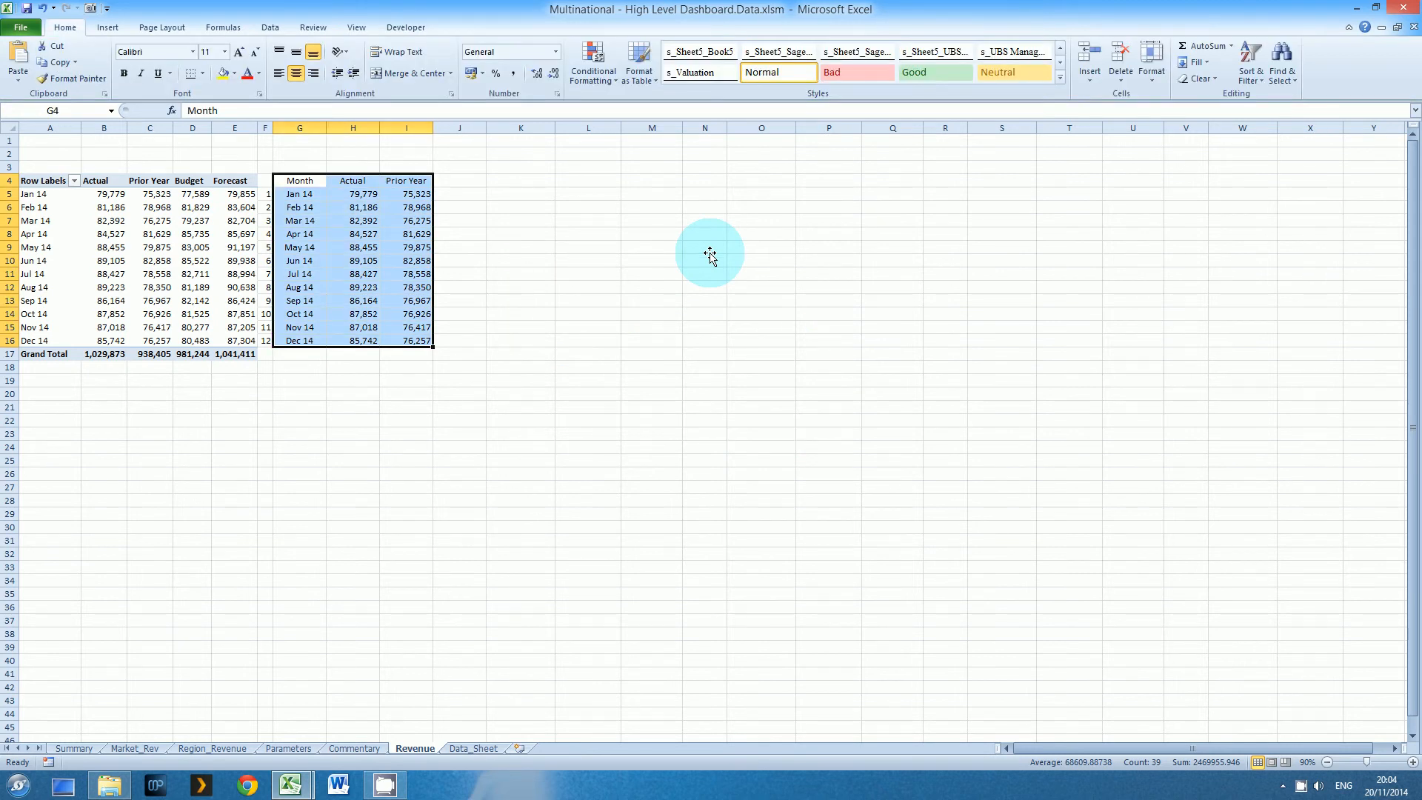
pyautogui.click(73, 748)
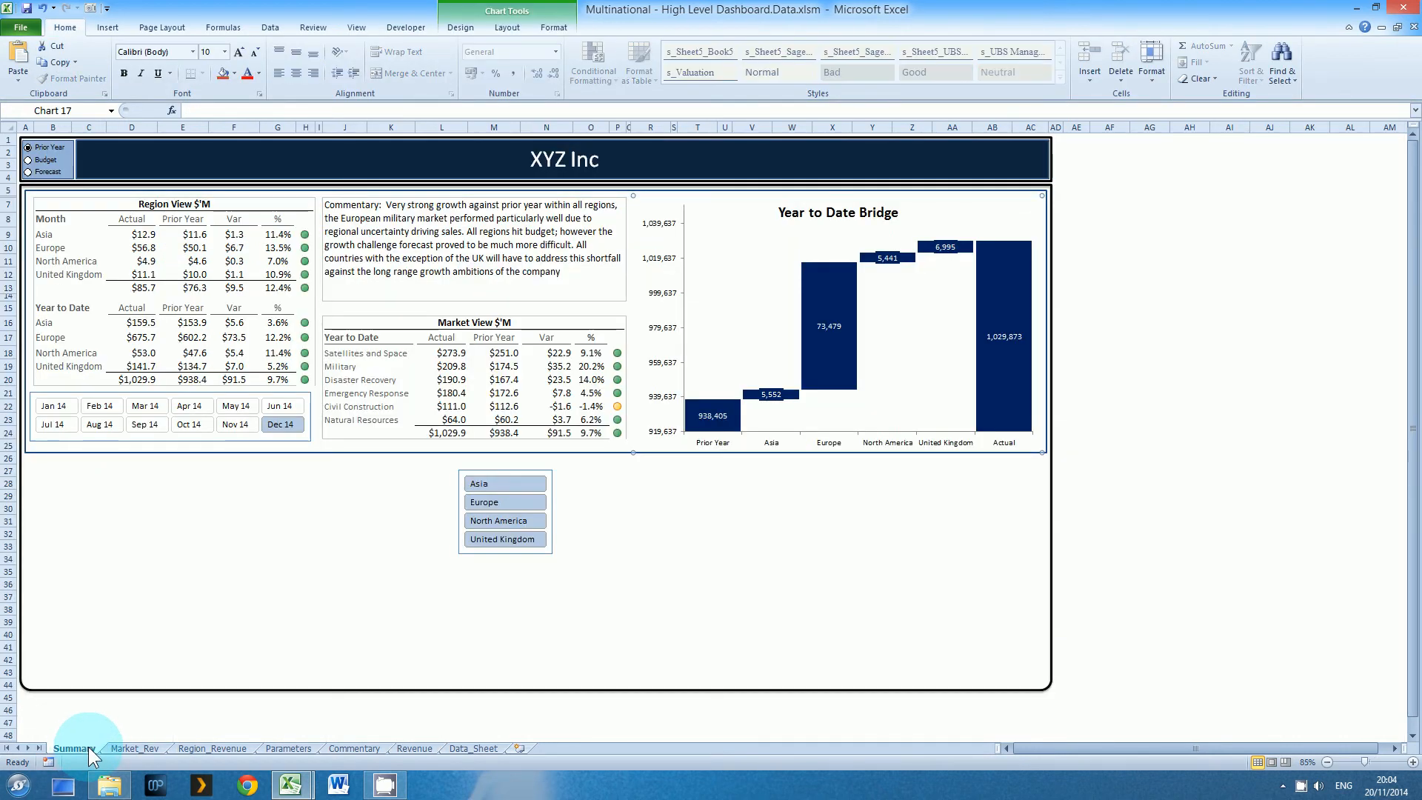
pyautogui.click(78, 491)
pyautogui.hotkey('ctrl', 'v')
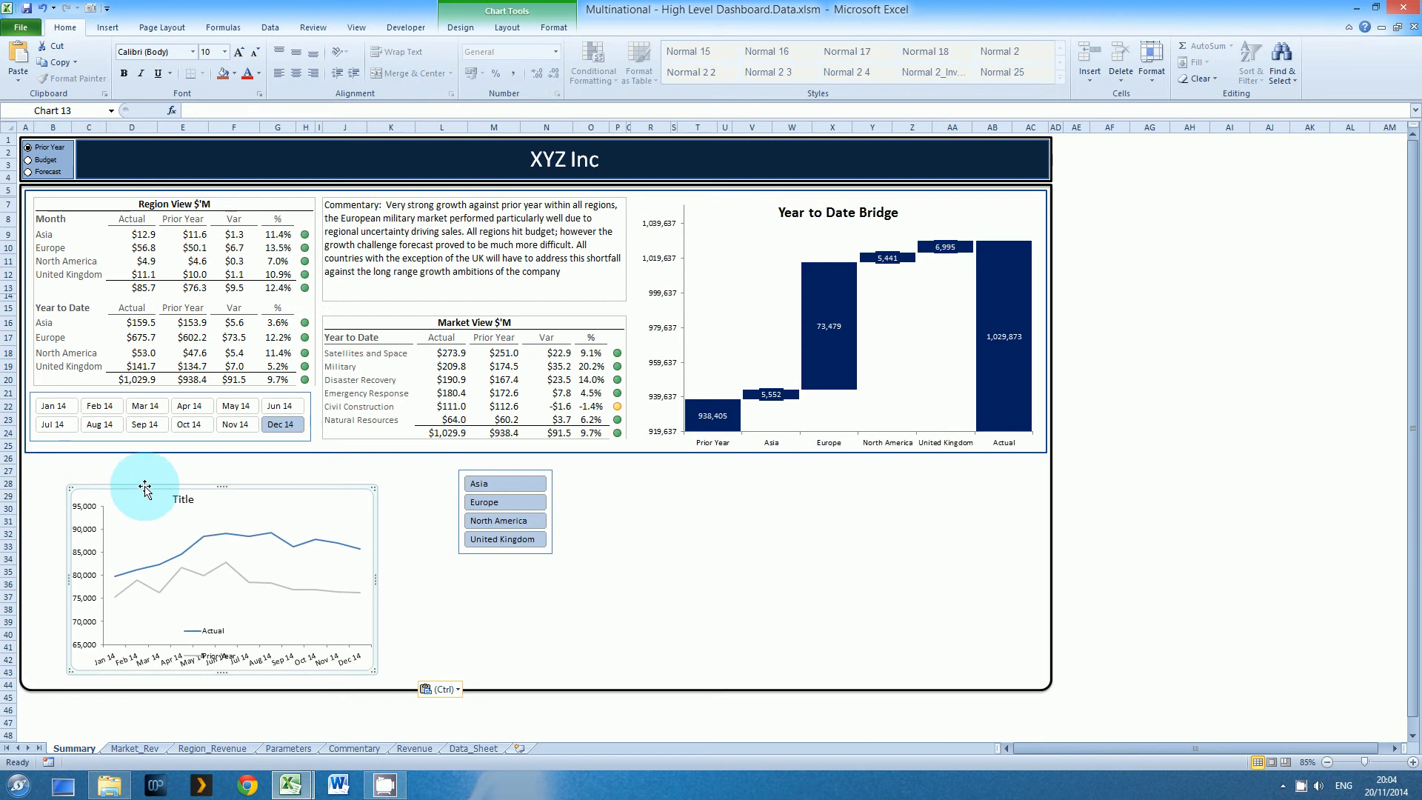
pyautogui.moveTo(143, 486); pyautogui.dragTo(101, 455)
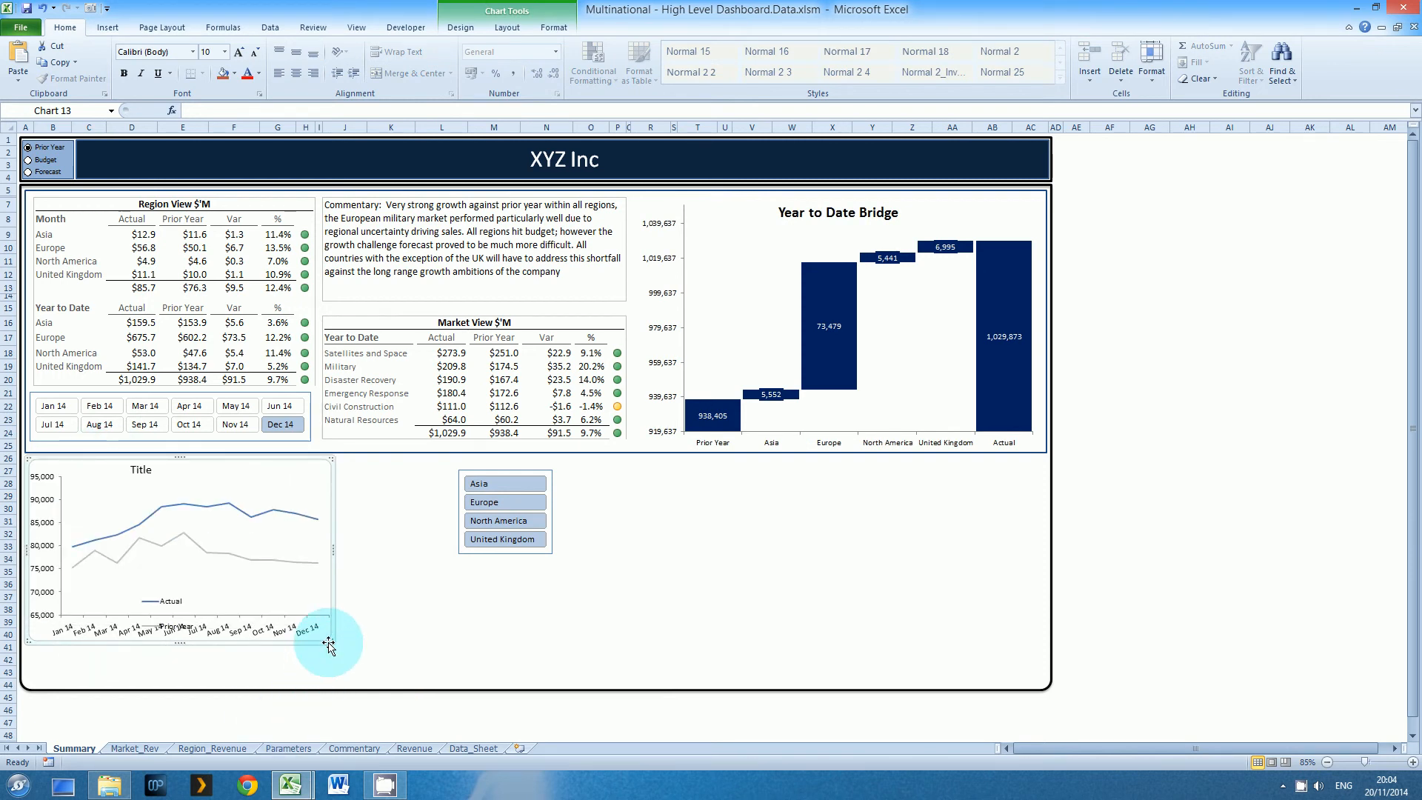
pyautogui.moveTo(329, 640); pyautogui.dragTo(453, 680)
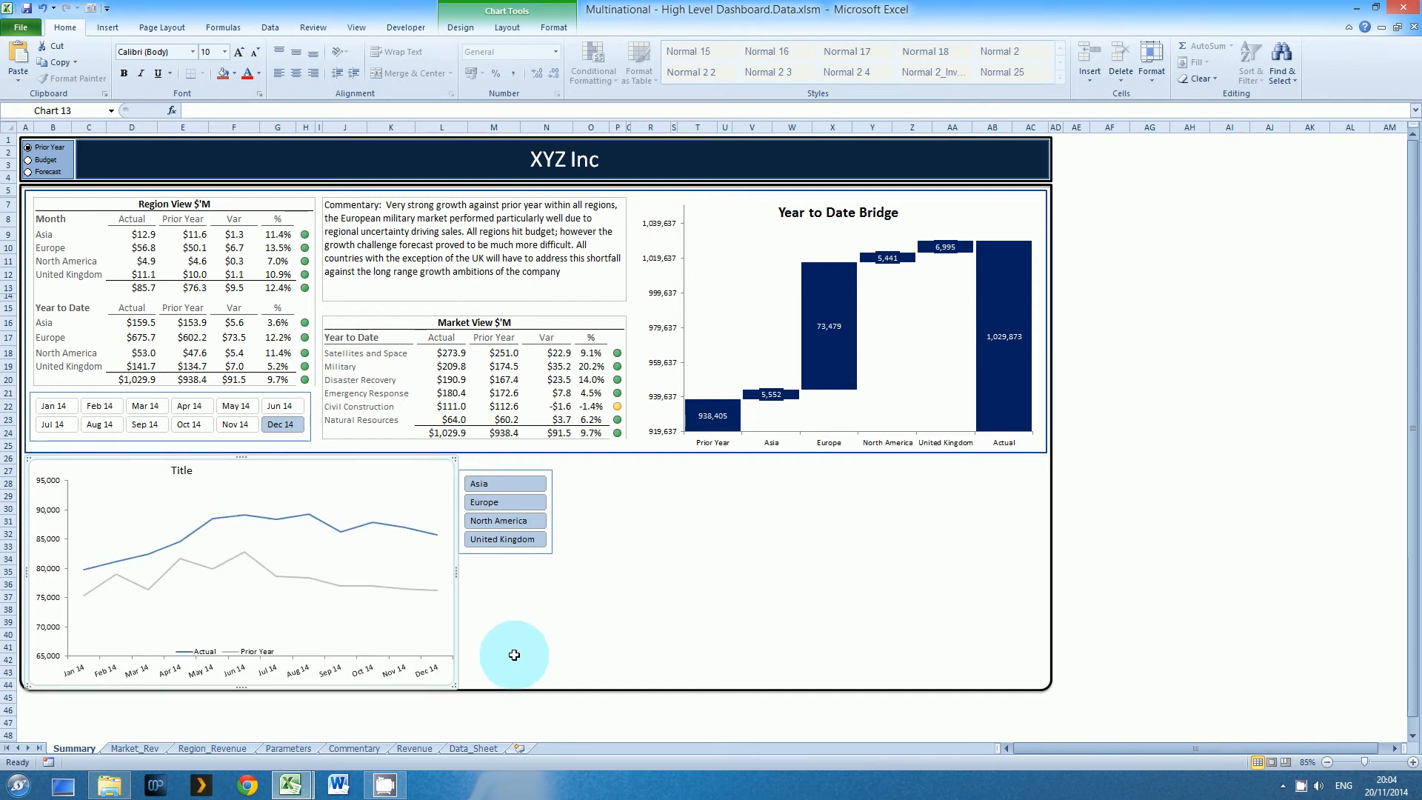
# Change the new line chart's title to Monthly Revenue
pyautogui.click(533, 643)
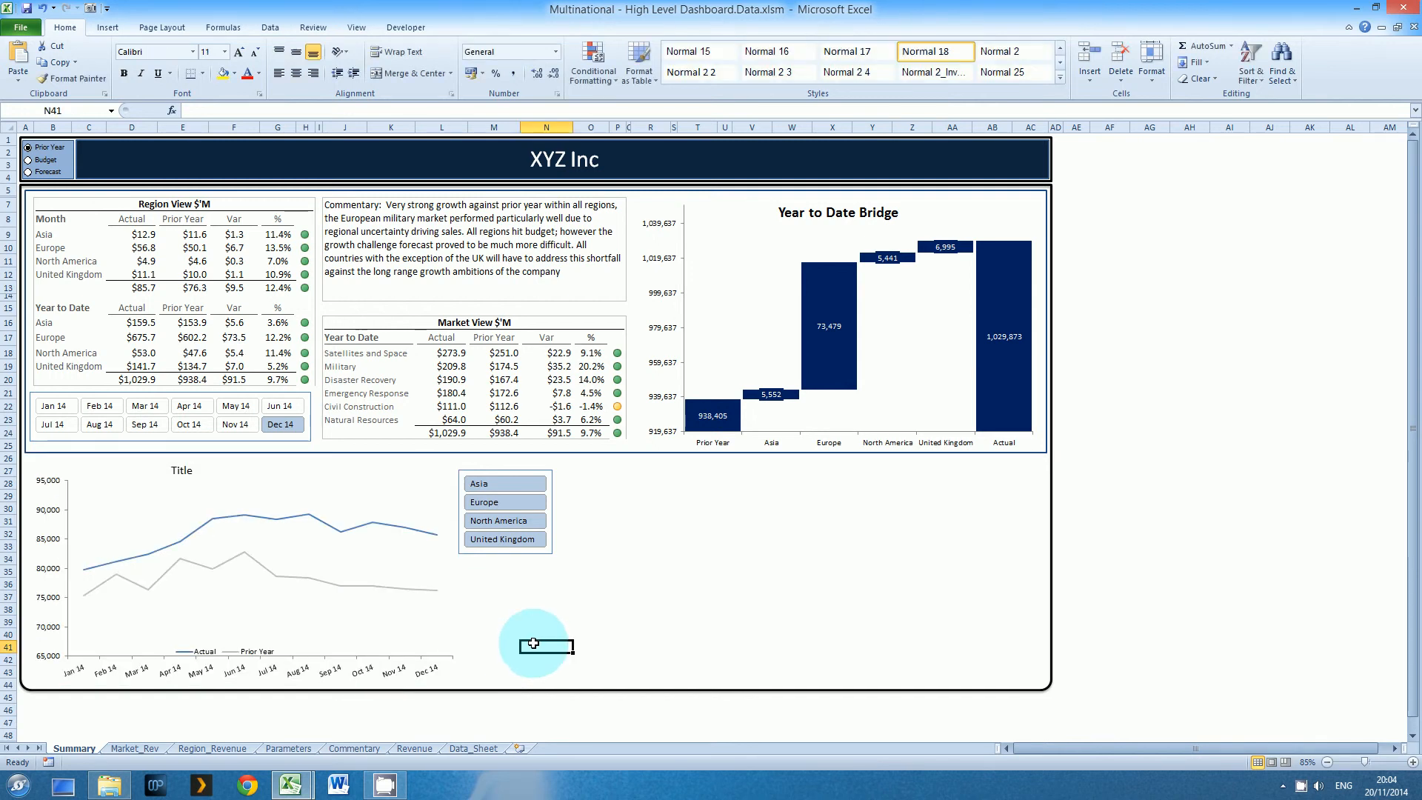
pyautogui.click(182, 469)
pyautogui.doubleClick(185, 469)
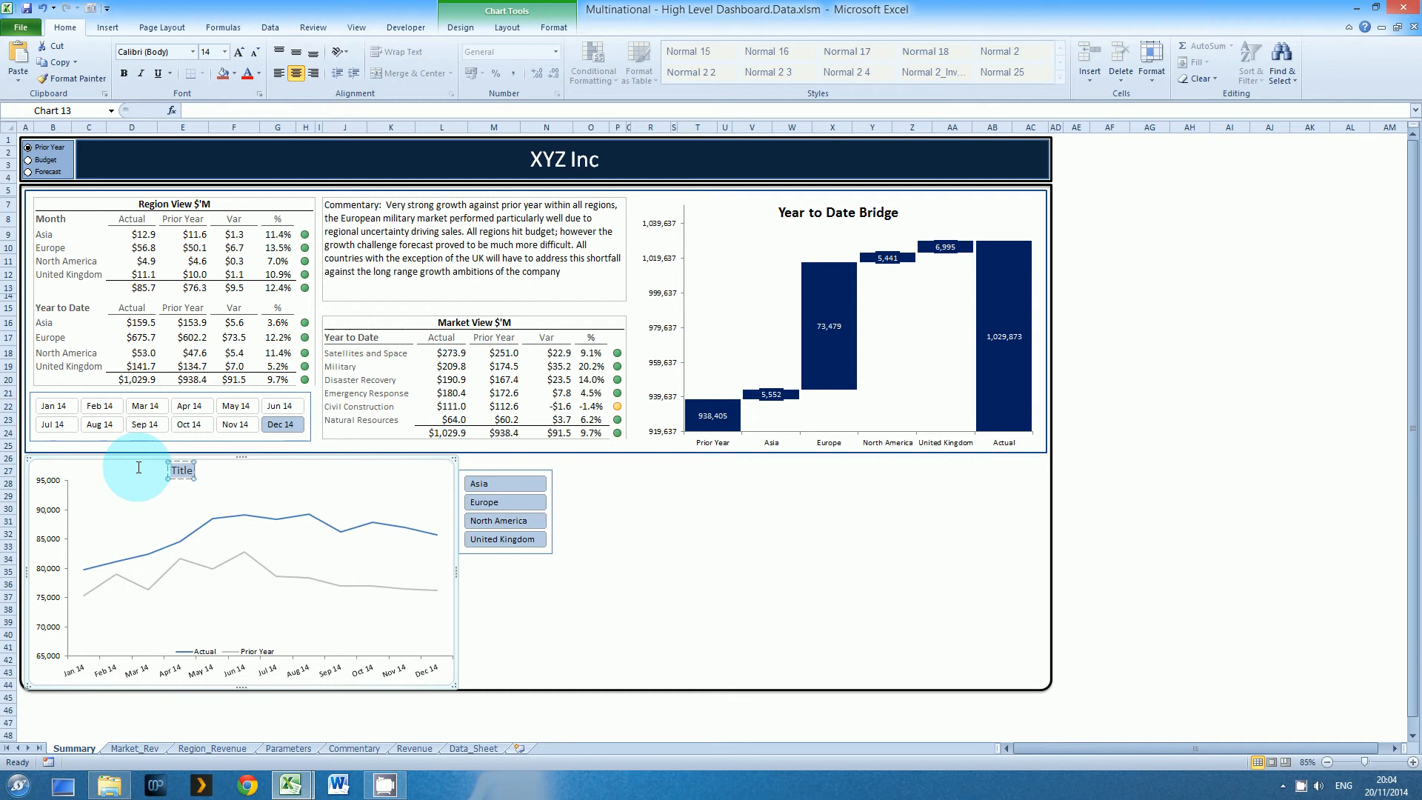
pyautogui.write('Mont')
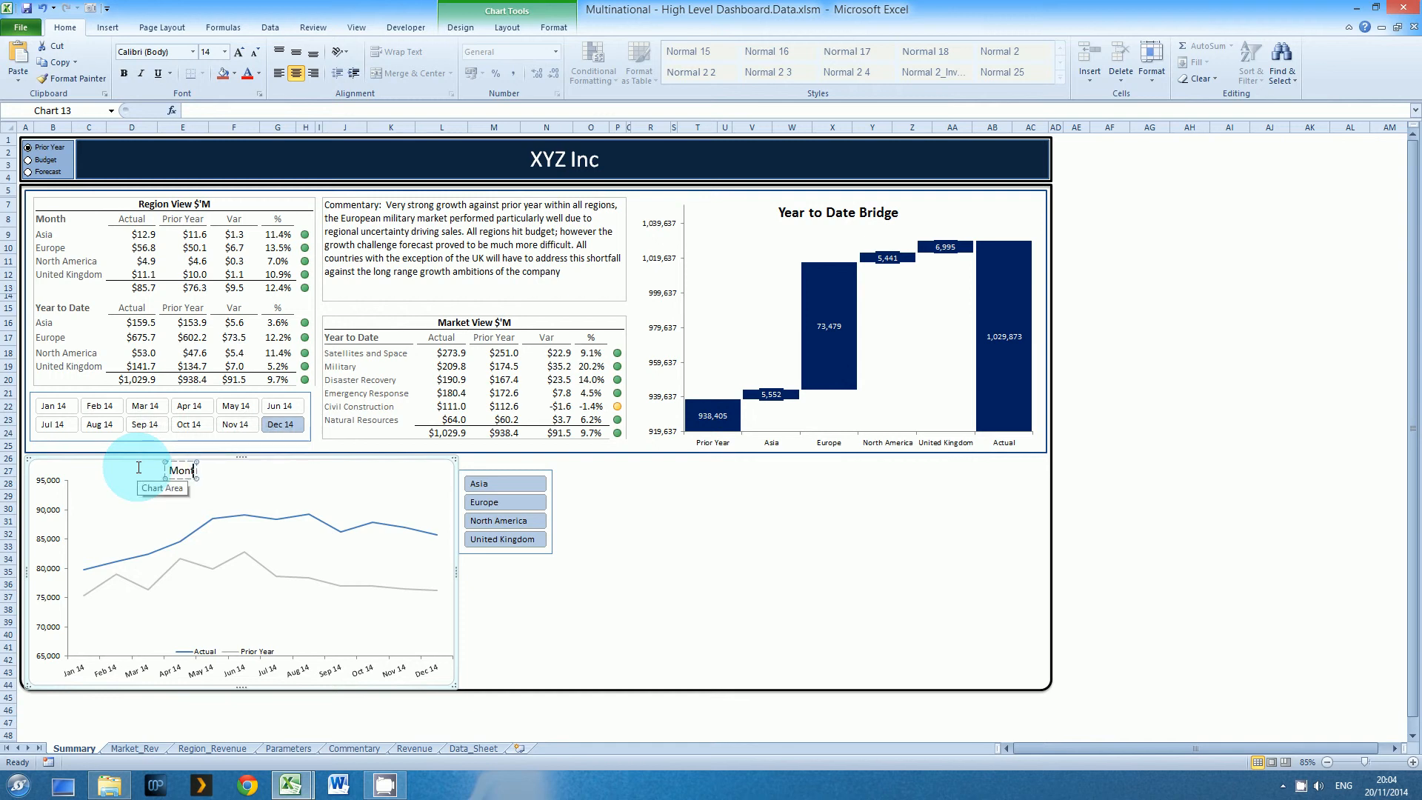
pyautogui.write('hly REvenue')
pyautogui.press('BackSpace')
pyautogui.press('BackSpace')
pyautogui.press('BackSpace')
pyautogui.press('BackSpace')
pyautogui.press('BackSpace')
pyautogui.press('BackSpace')
pyautogui.write('evenue')
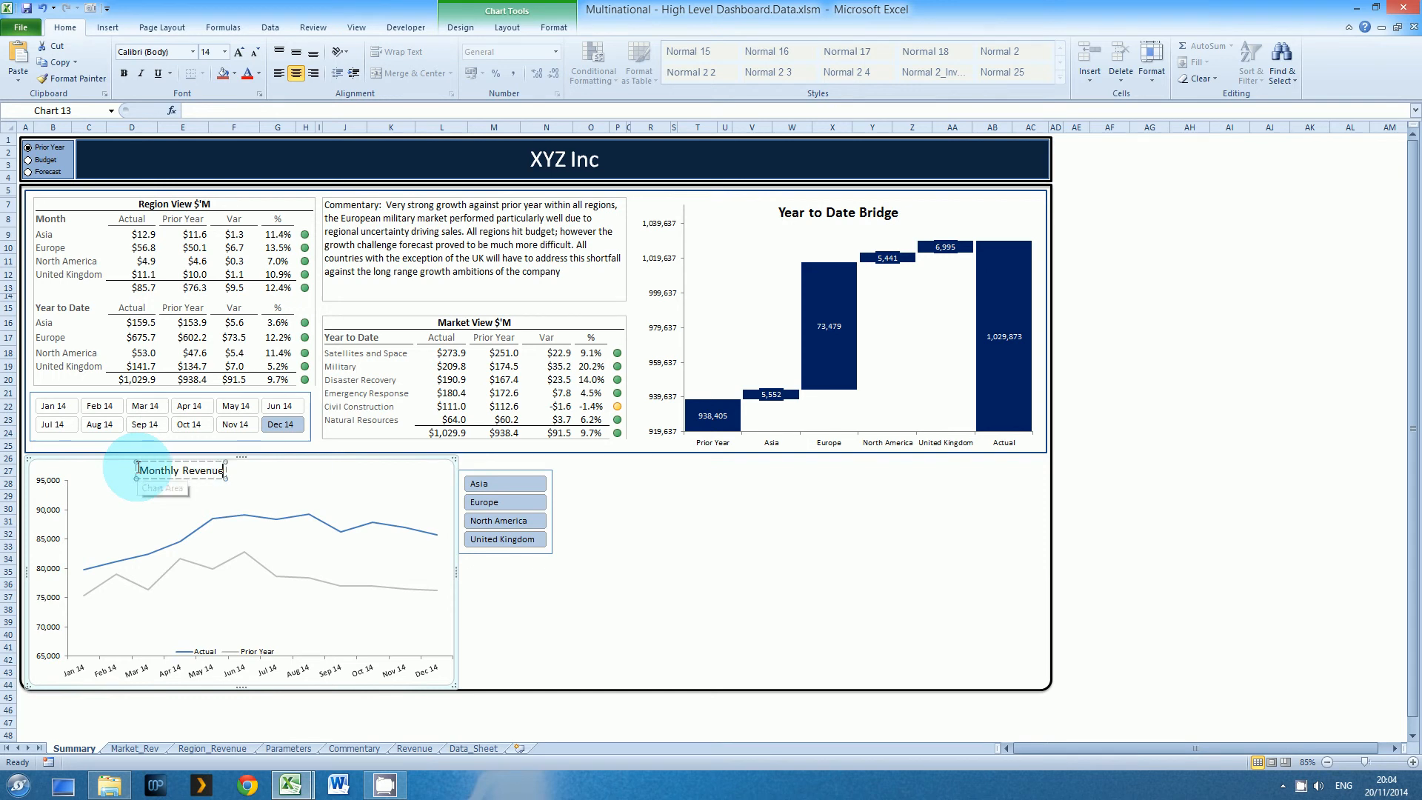
# Nudge the Monthly Revenue chart's title slightly down and left, and move its legend up just above the month axis
pyautogui.click(243, 474)
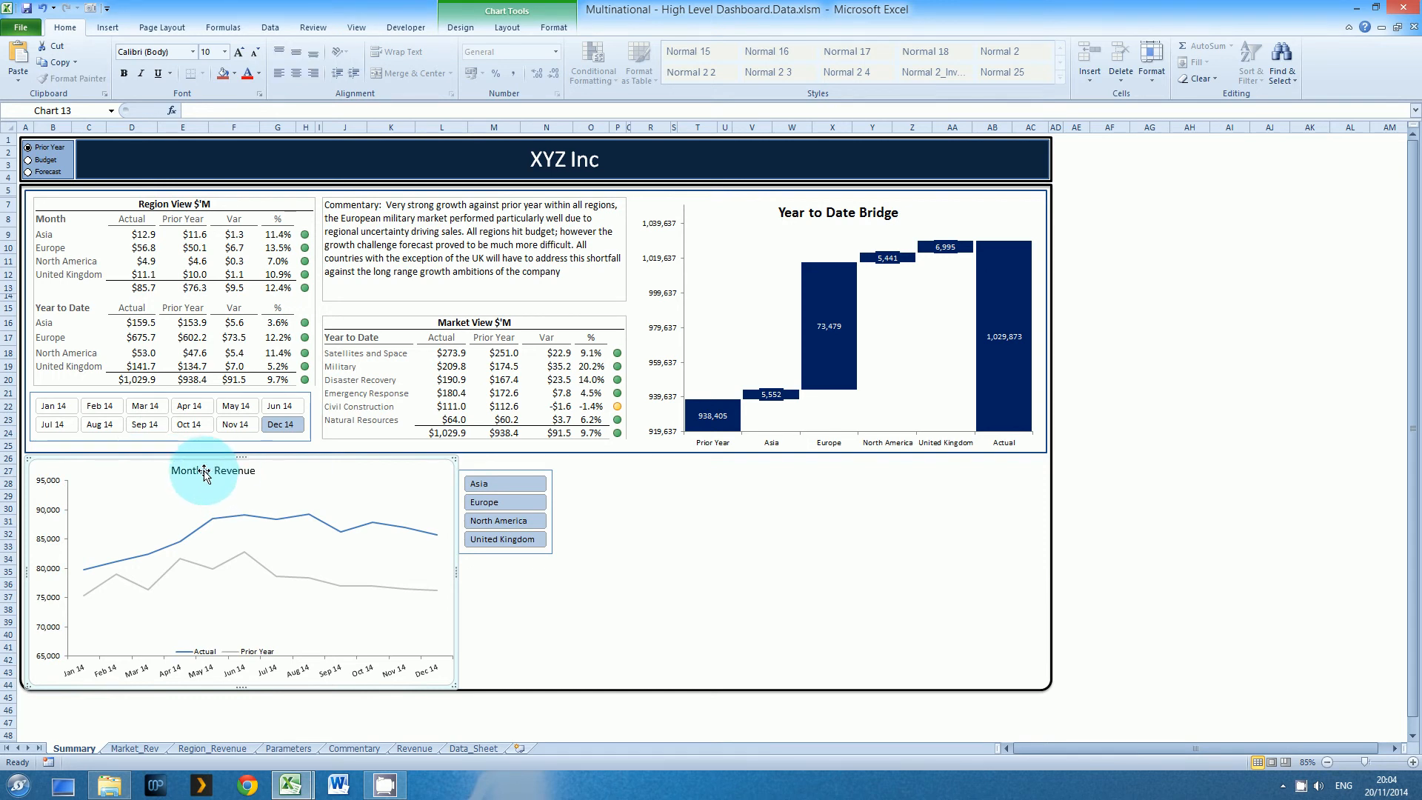
pyautogui.click(207, 474)
pyautogui.moveTo(217, 463); pyautogui.dragTo(204, 469)
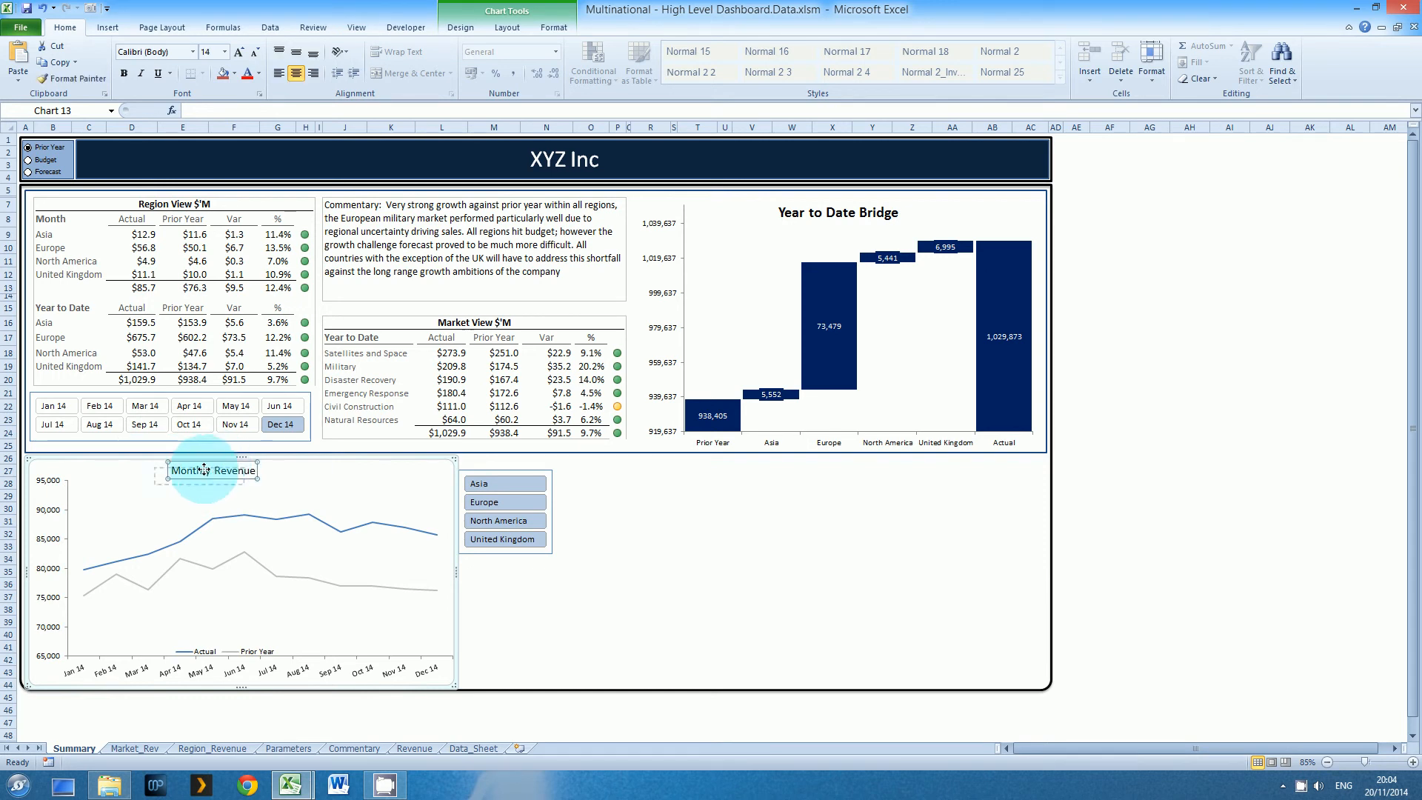
pyautogui.click(245, 645)
pyautogui.moveTo(224, 620); pyautogui.dragTo(303, 645)
pyautogui.click(235, 630)
pyautogui.click(243, 660)
pyautogui.click(318, 650)
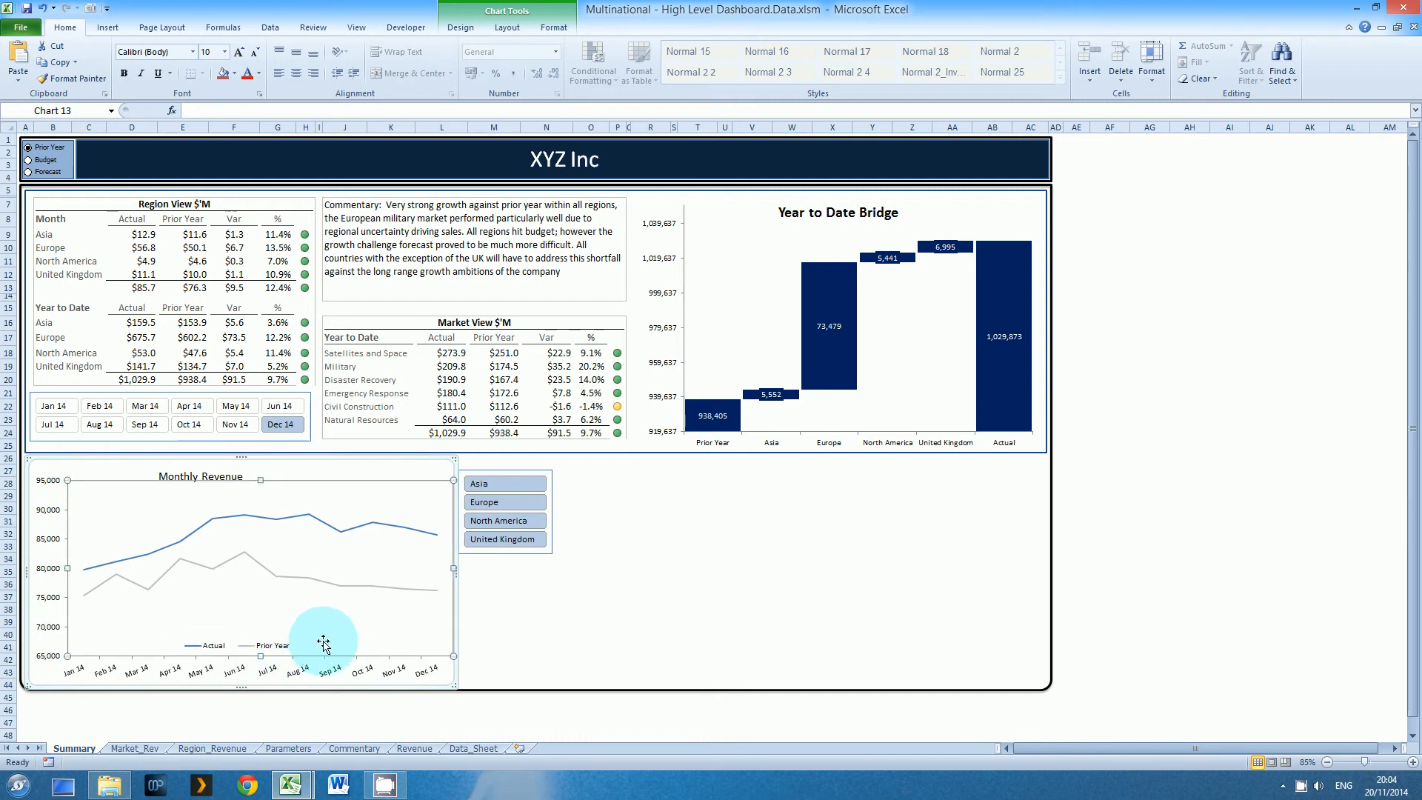
# Check the Monthly Revenue chart against the Budget and Forecast comparisons, and return the comparison to Prior Year
pyautogui.click(49, 160)
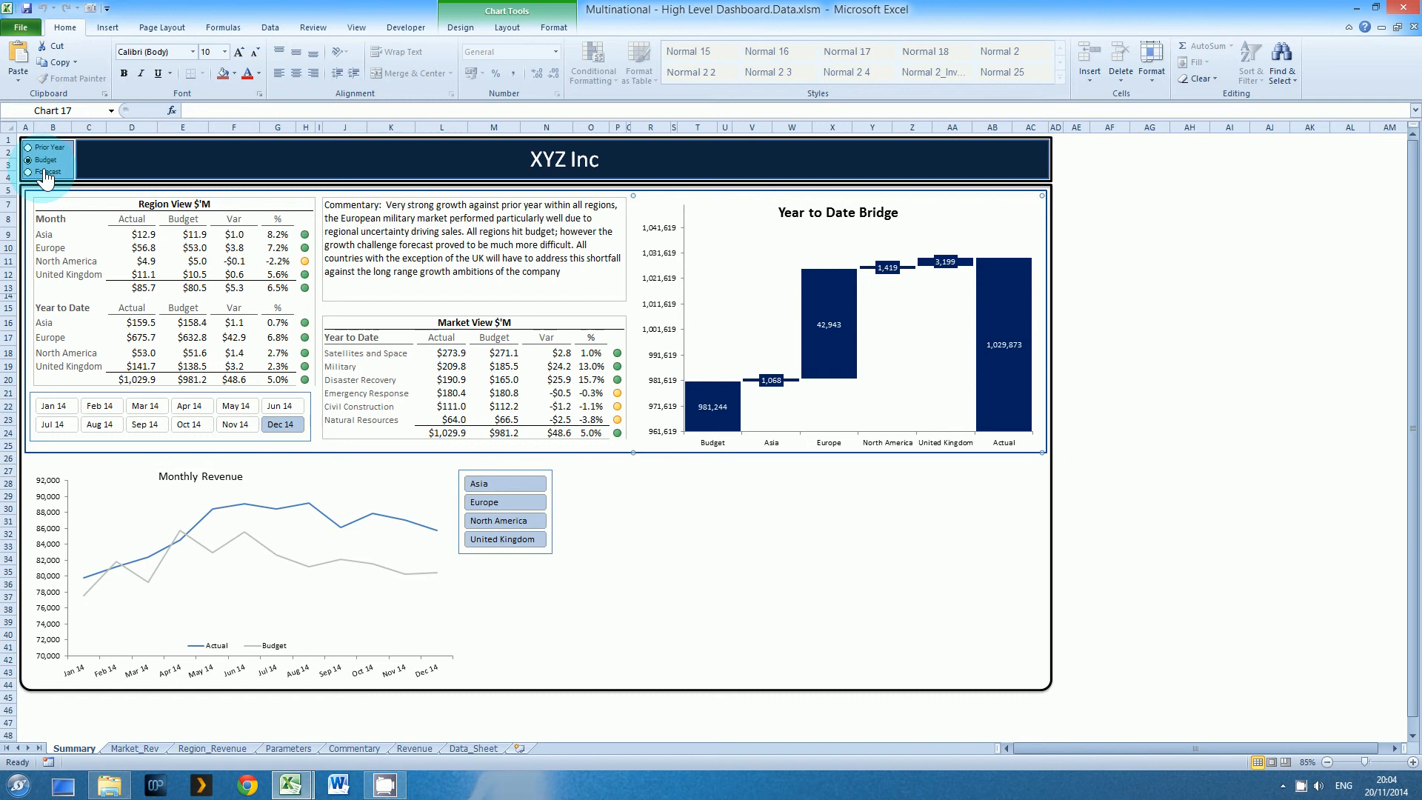
pyautogui.click(46, 174)
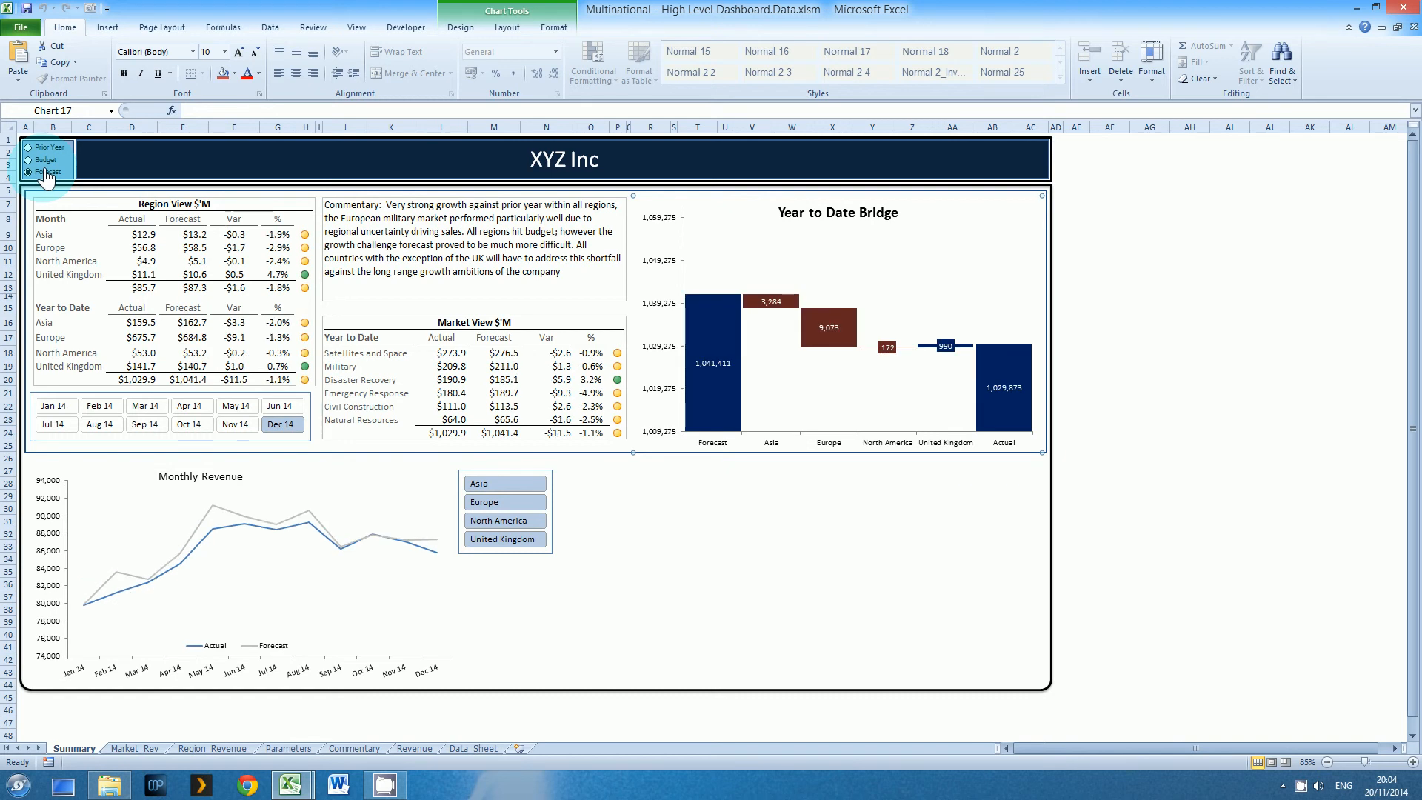
pyautogui.click(46, 160)
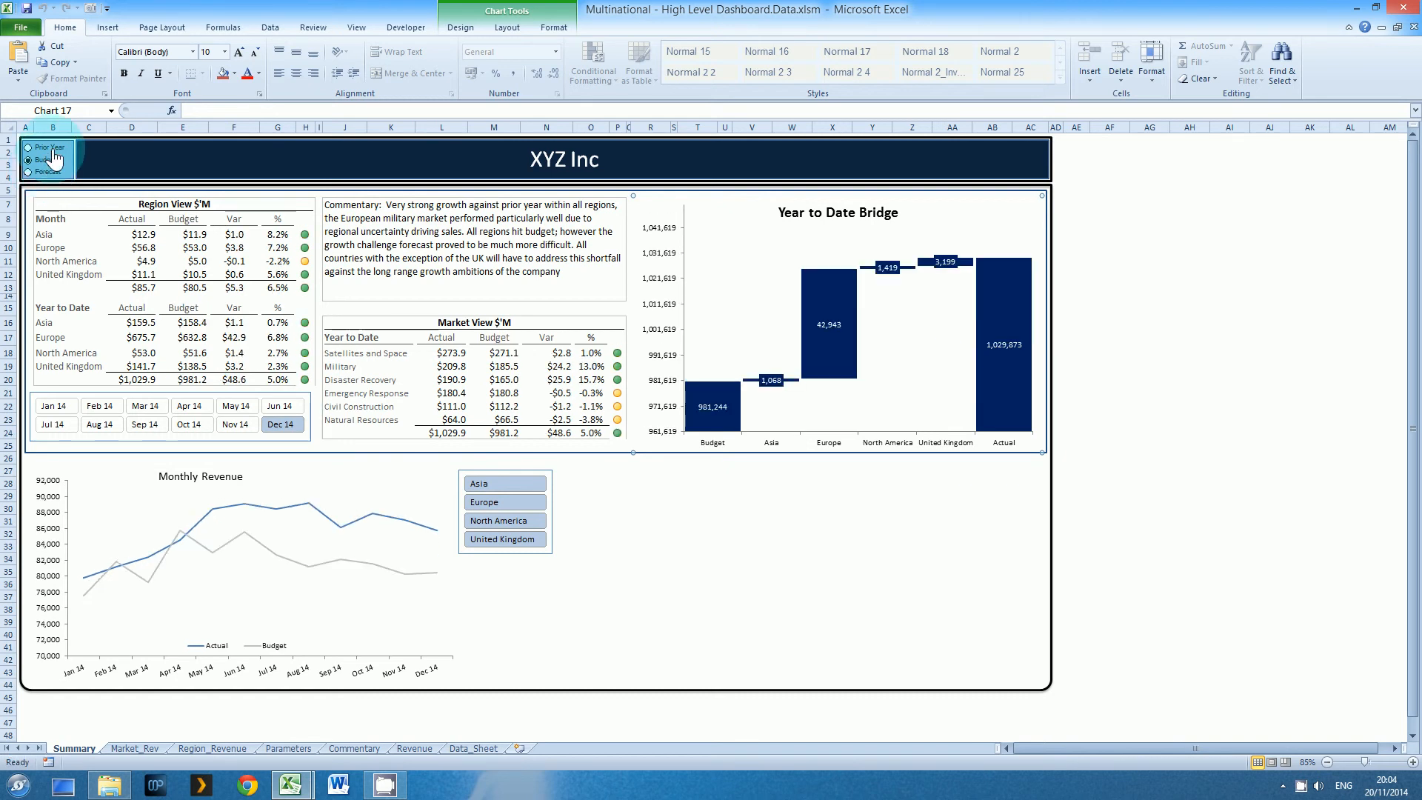
pyautogui.click(52, 147)
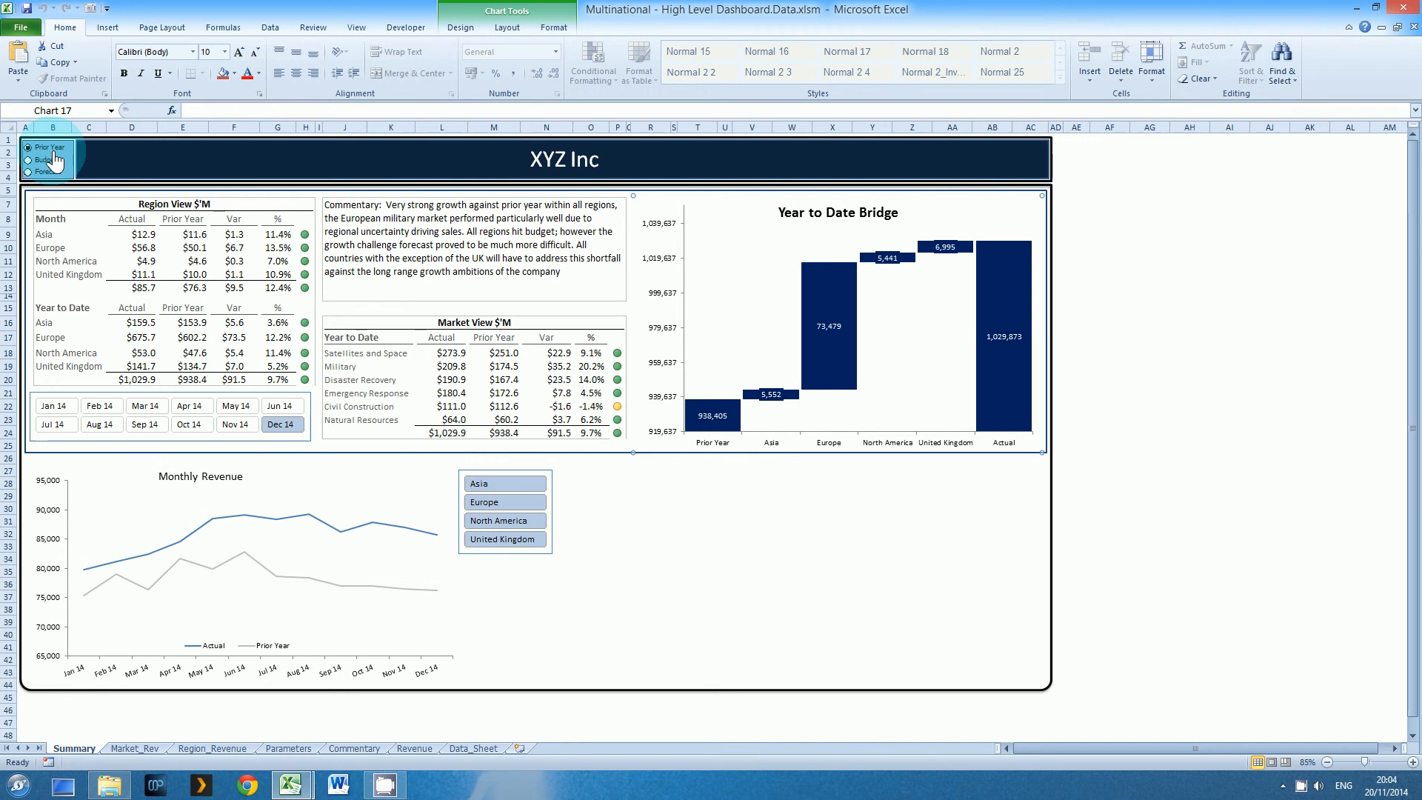
# Test the region slicer by filtering on individual regions such as North America, and reselect all four regions
pyautogui.click(487, 540)
pyautogui.click(490, 523)
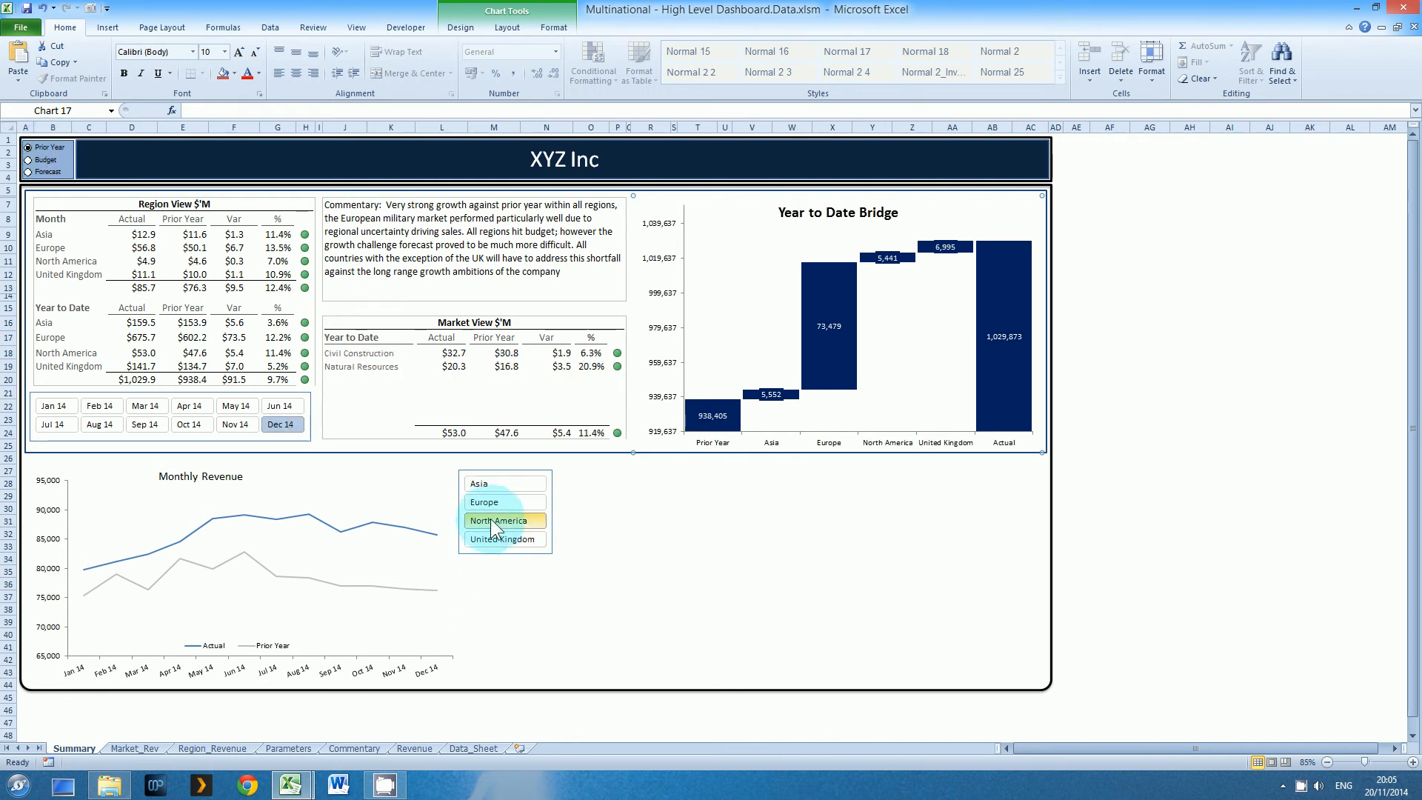
pyautogui.click(491, 509)
pyautogui.click(491, 486)
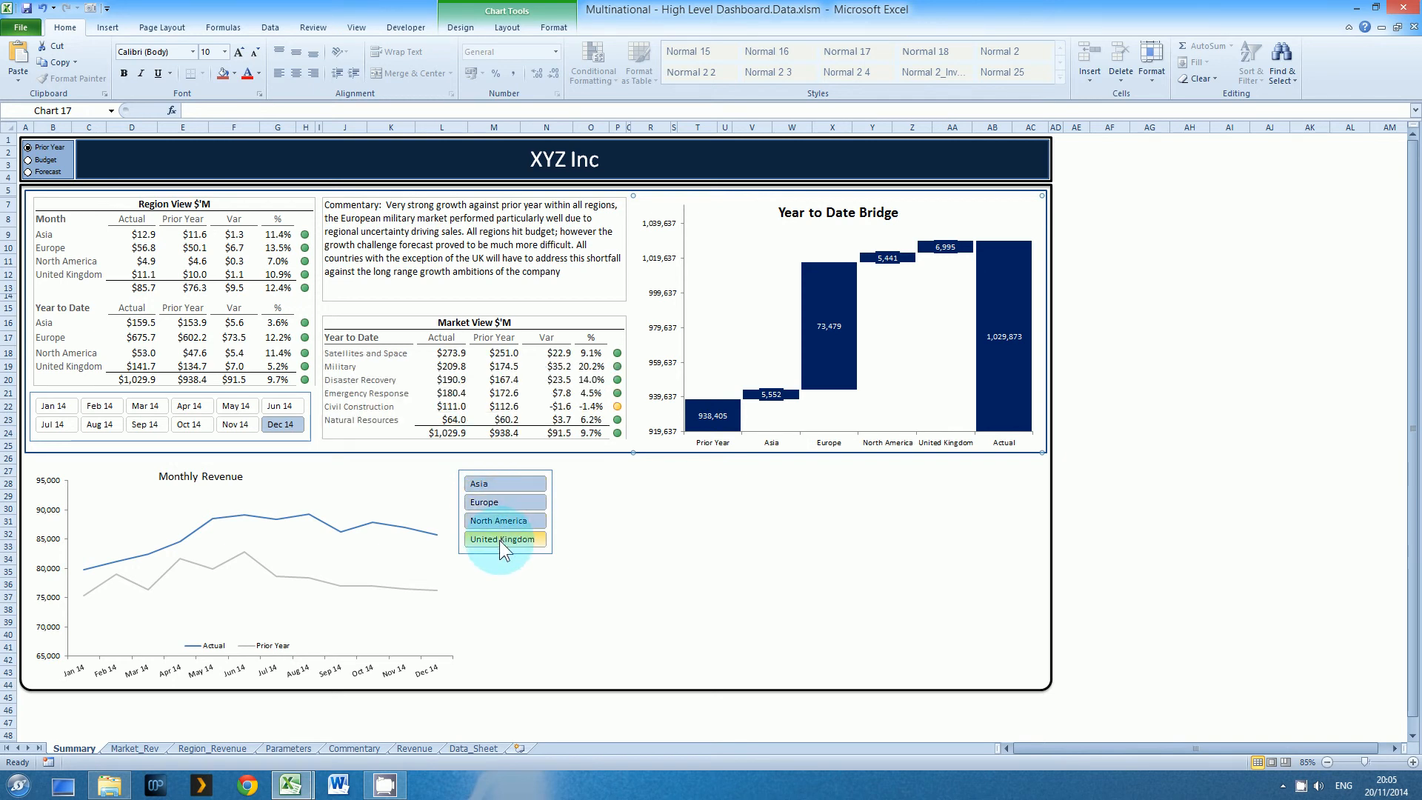
pyautogui.click(500, 571)
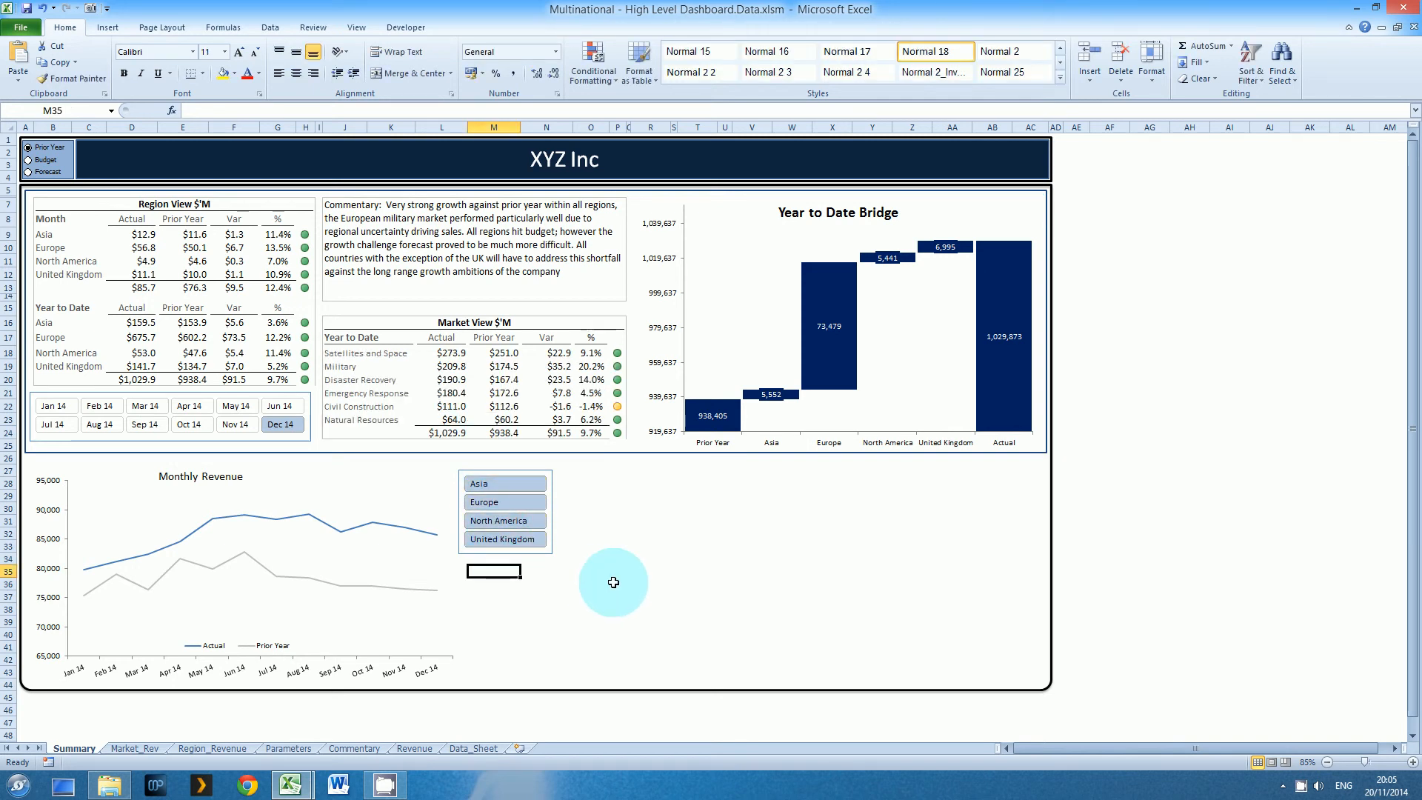
pyautogui.click(547, 571)
# Filter the region slicer to Asia and record Macro1 in this workbook while reselecting Asia, Europe, North America and United Kingdom
pyautogui.click(532, 480)
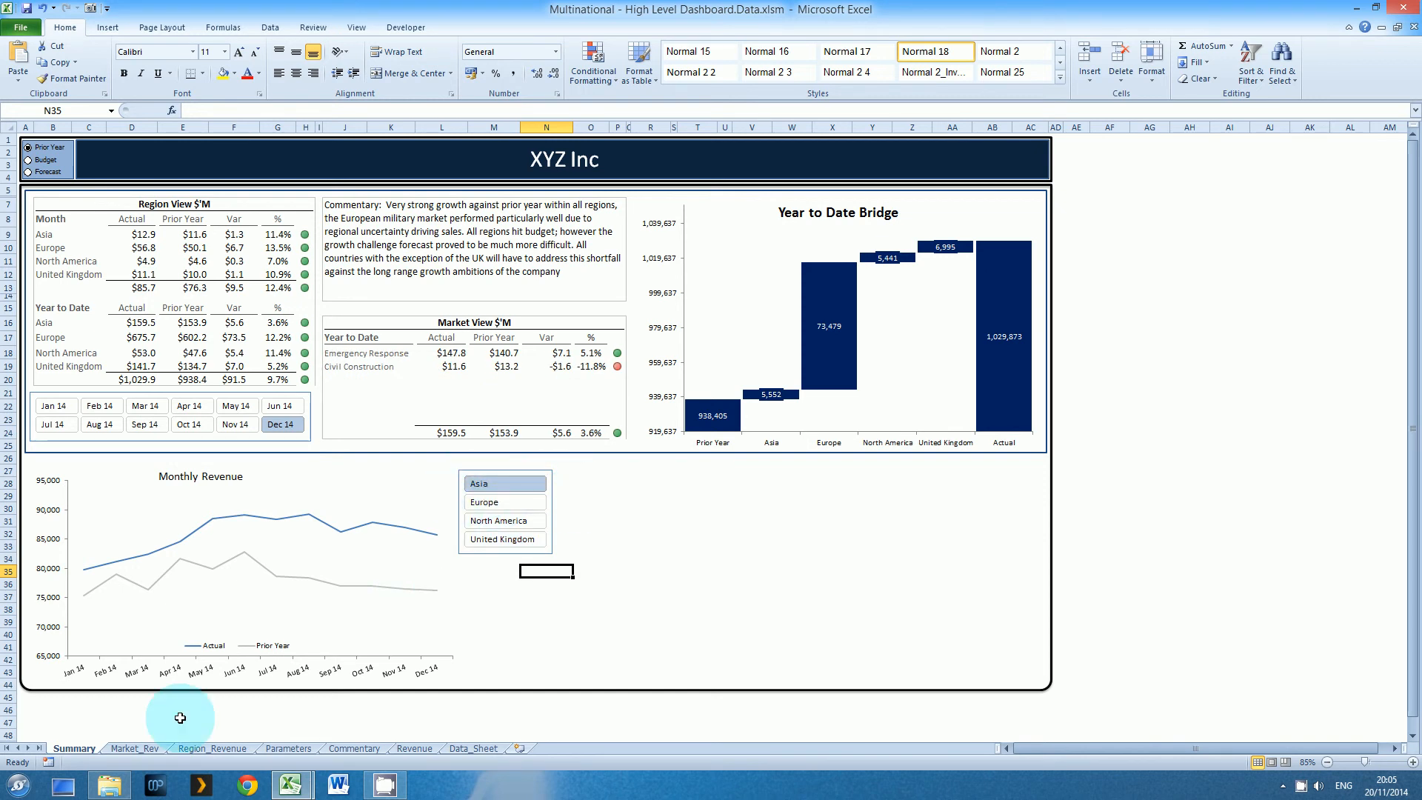
pyautogui.click(46, 762)
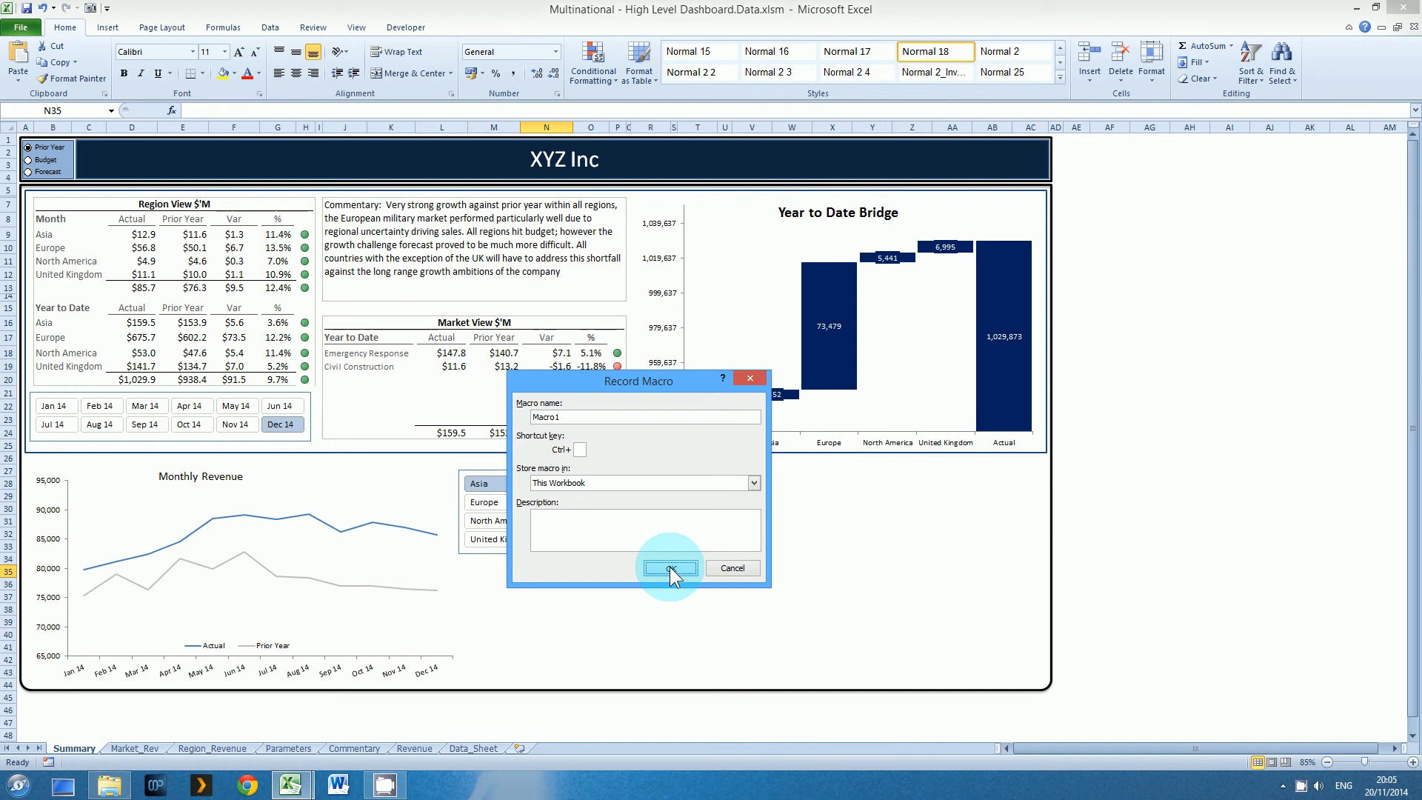
pyautogui.click(669, 567)
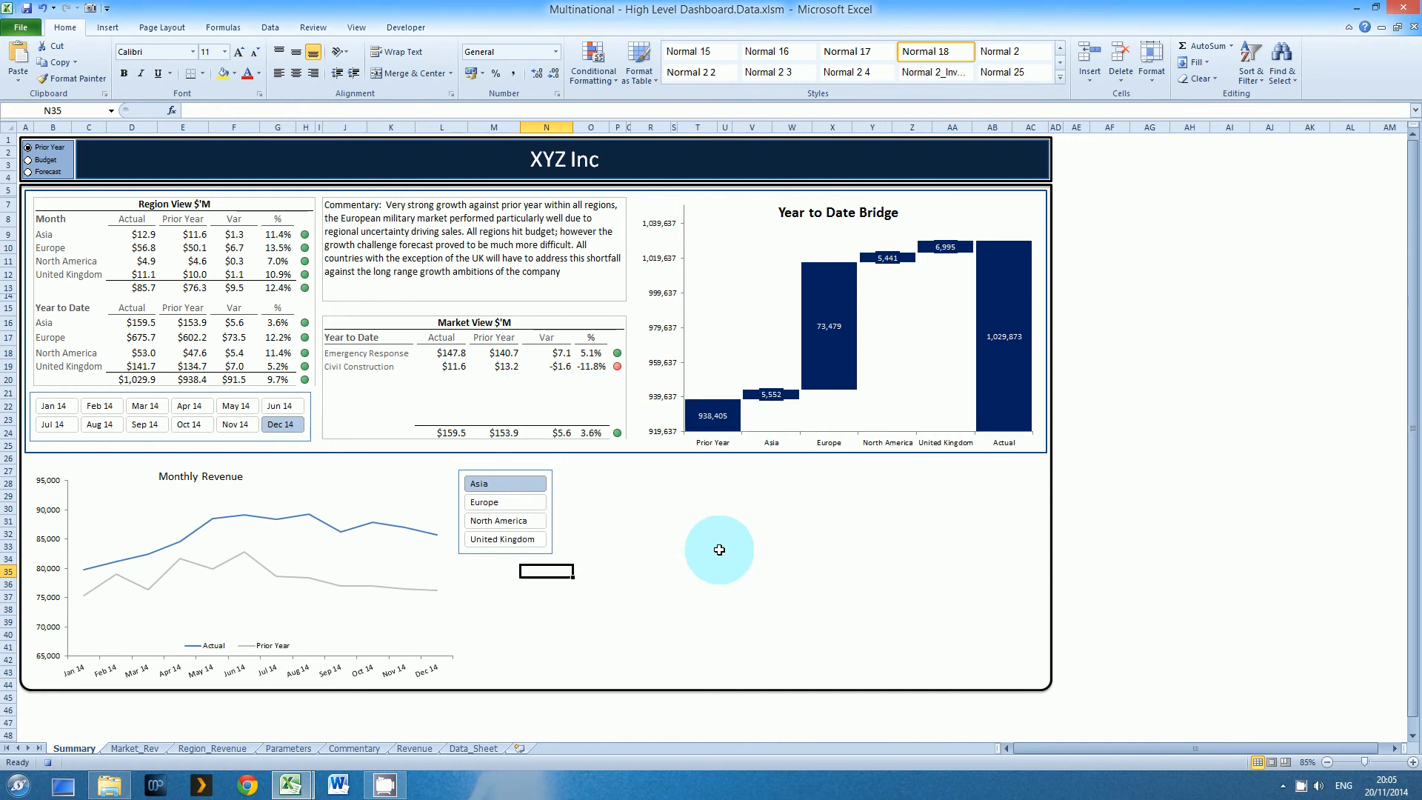
pyautogui.click(504, 540)
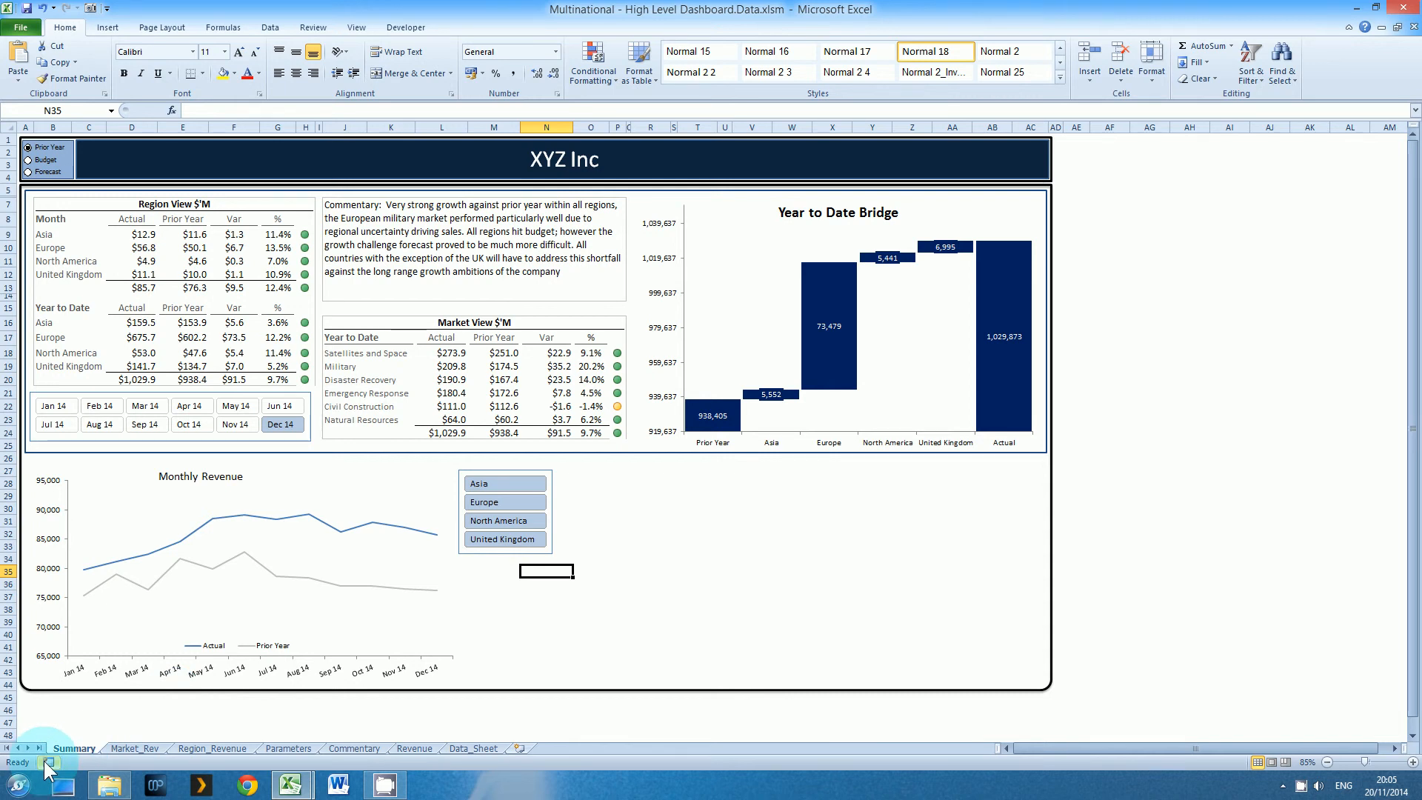
# Examine the slicer code recorded in Module1 and compare it with the Select_All_Countries macro in modMacros
pyautogui.click(415, 26)
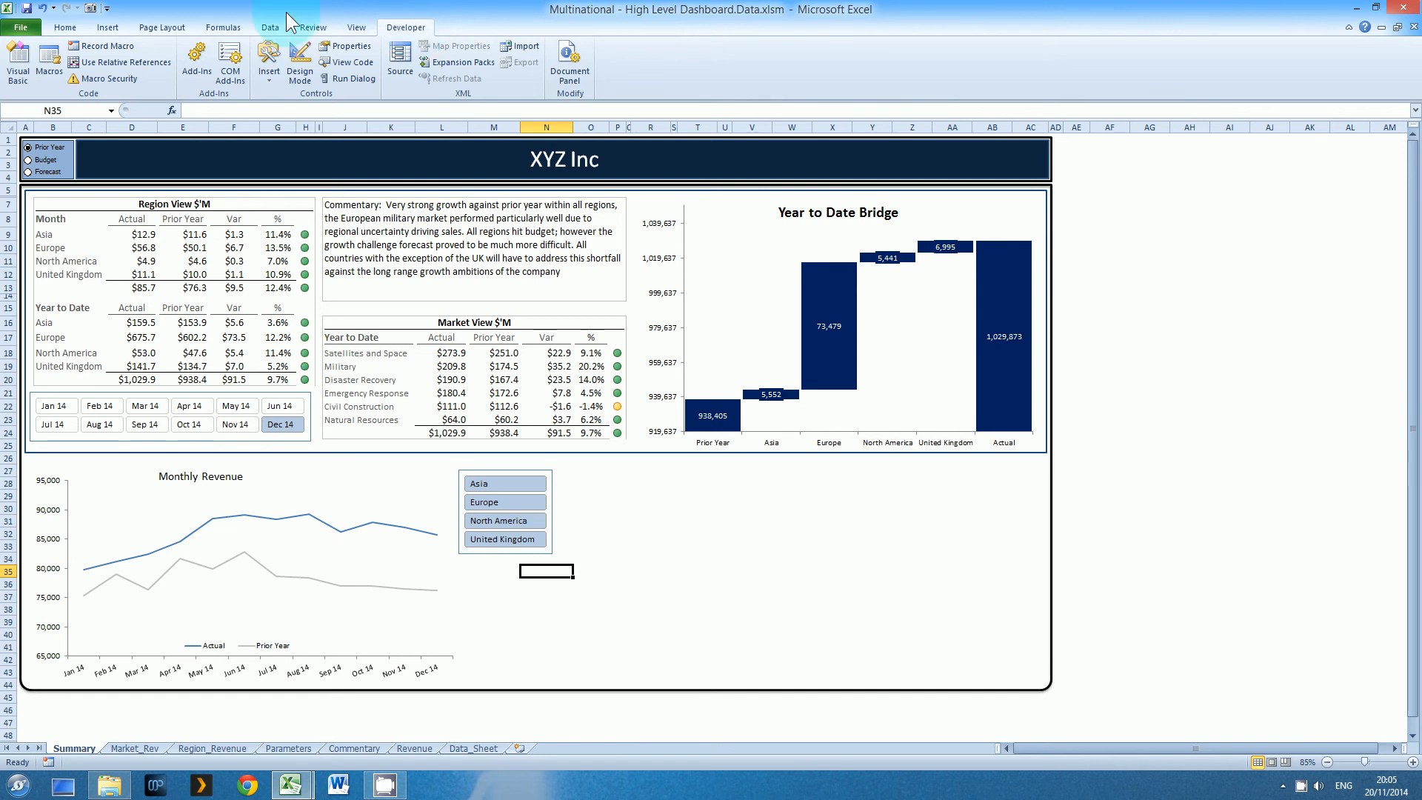
pyautogui.click(16, 74)
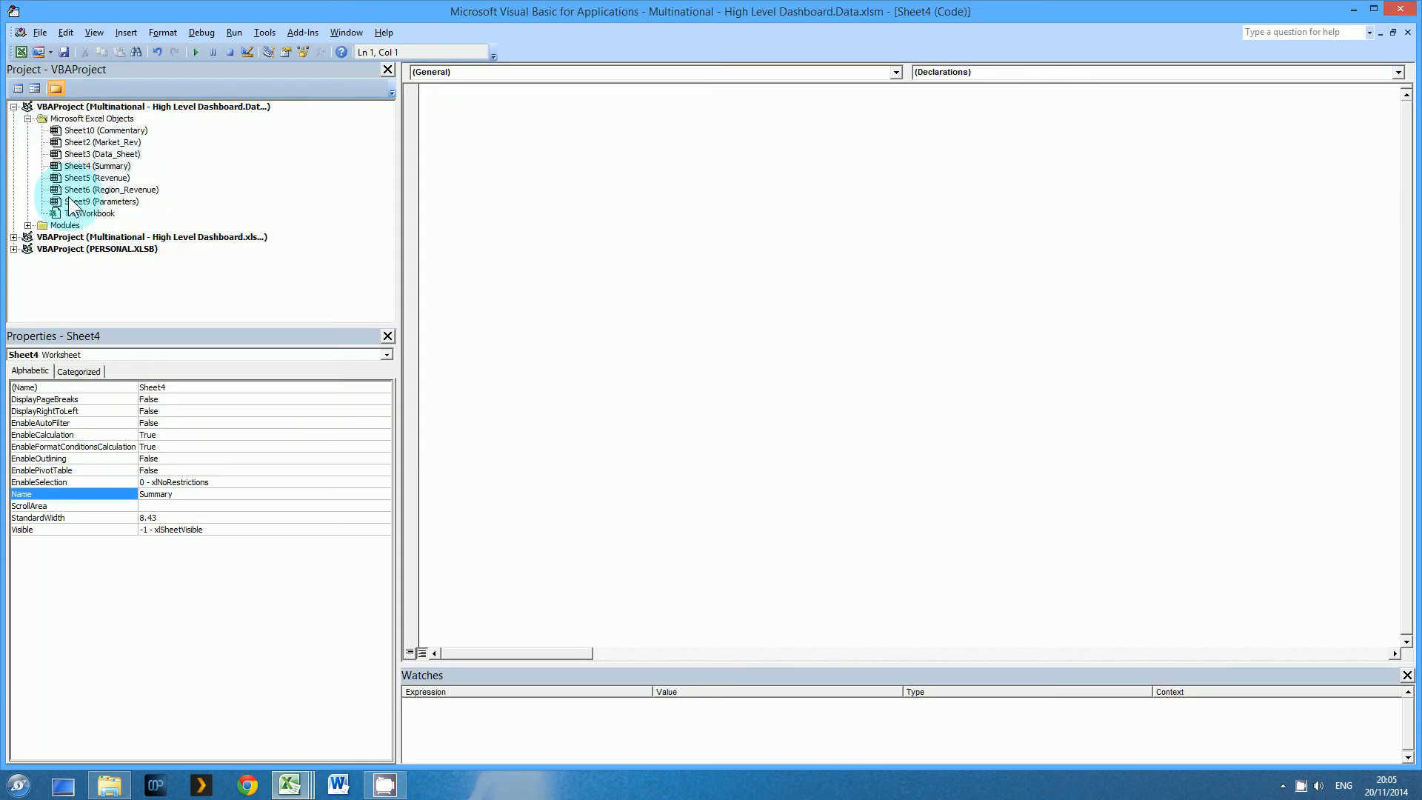
pyautogui.click(28, 225)
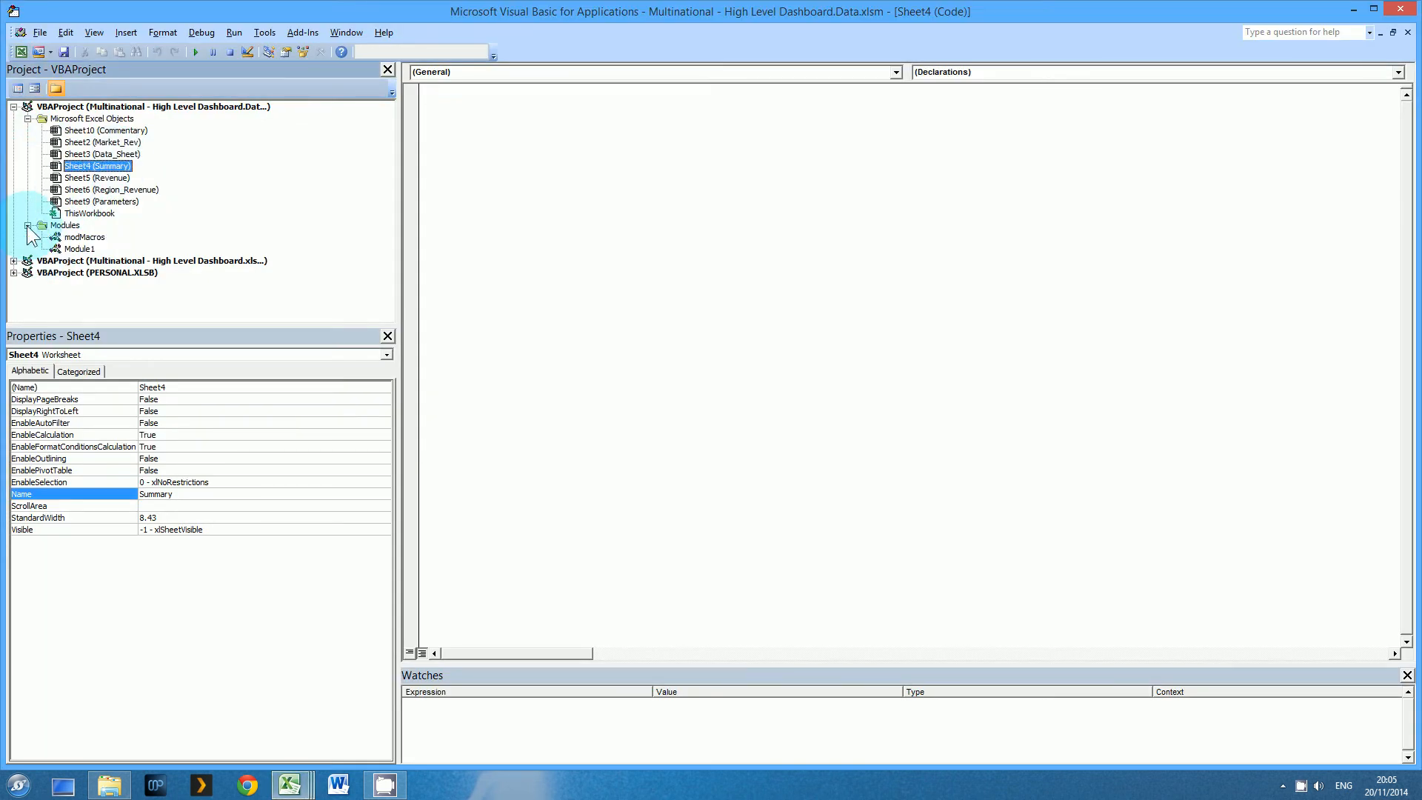
pyautogui.doubleClick(79, 249)
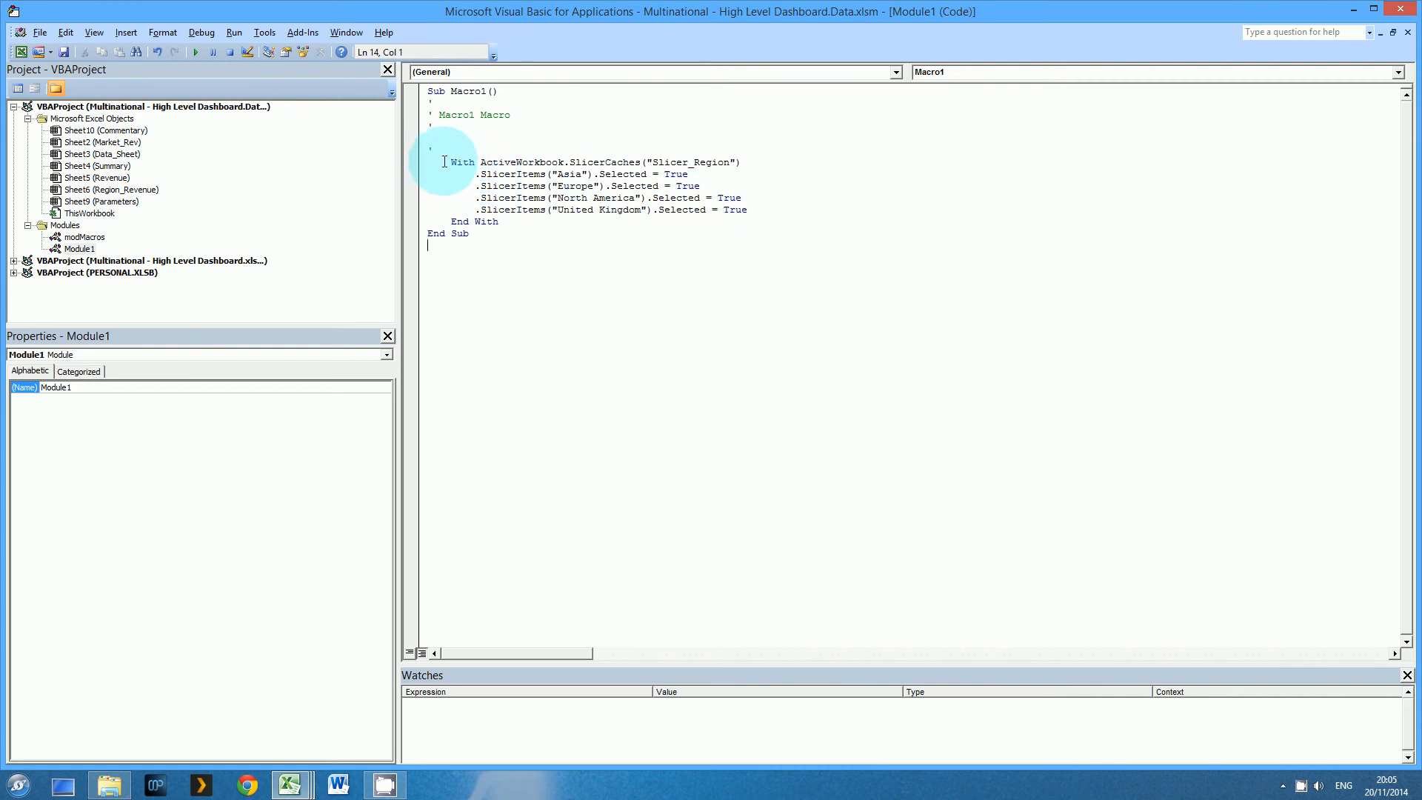
pyautogui.moveTo(445, 161); pyautogui.dragTo(747, 160)
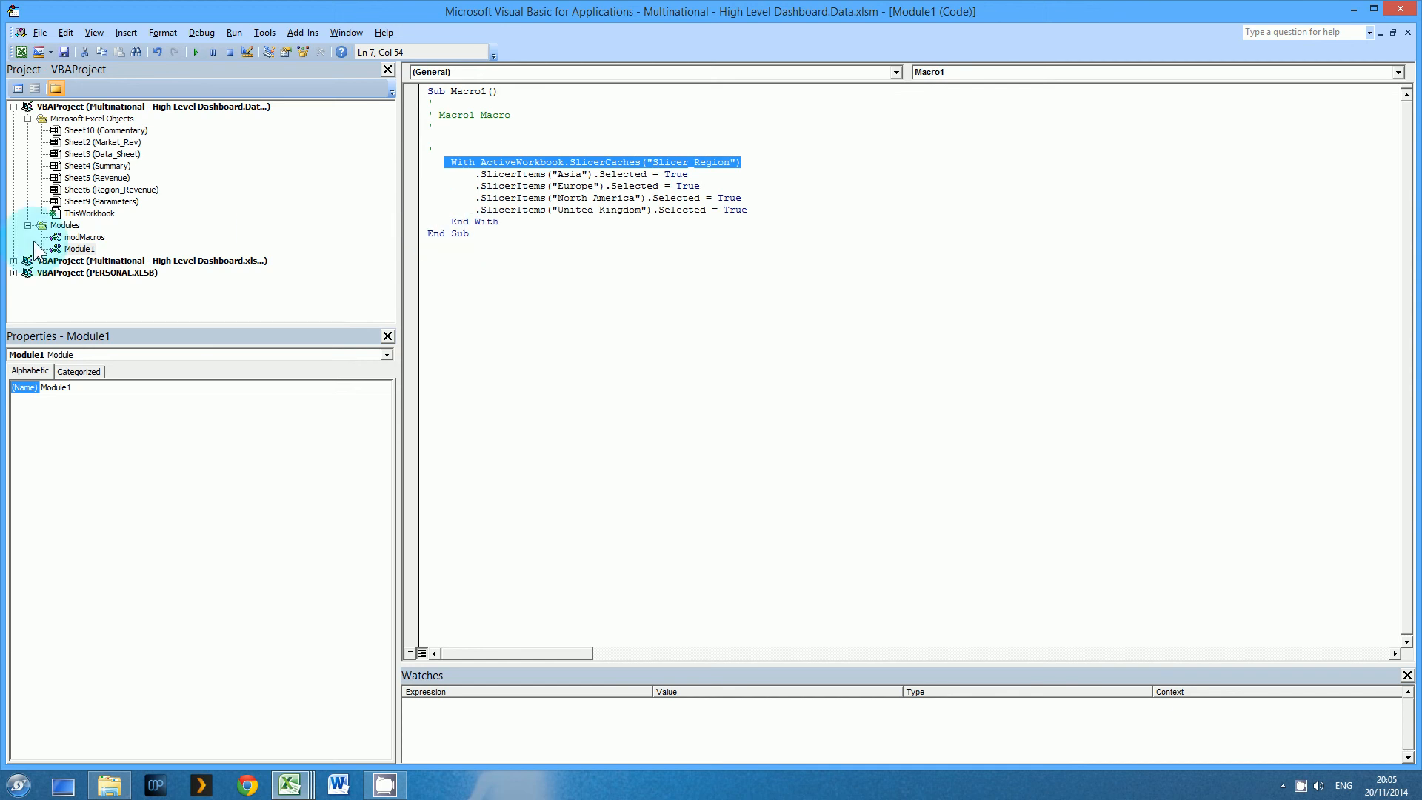
pyautogui.doubleClick(77, 238)
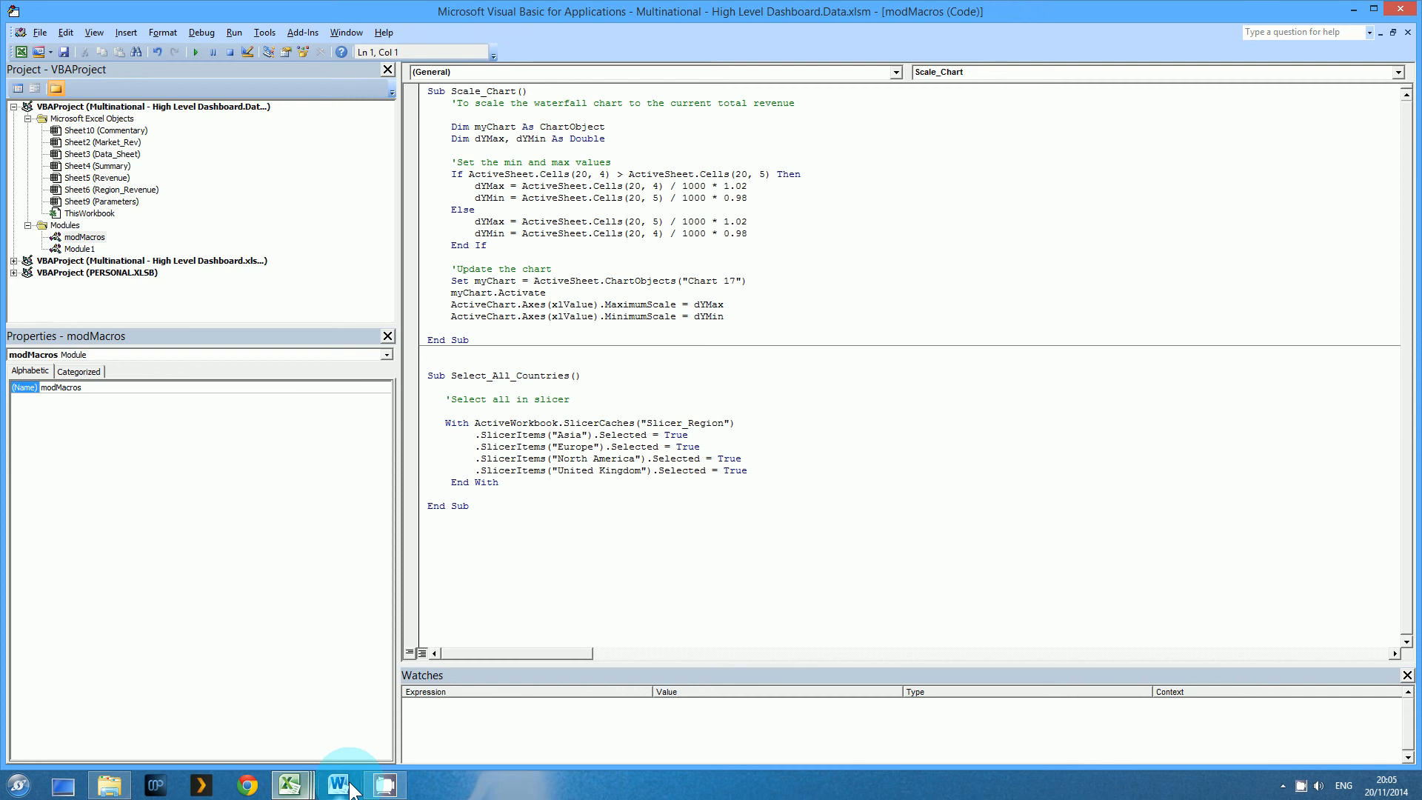
# Remove Module1 from the VBA project without exporting it and return to the dashboard's Summary sheet
pyautogui.rightClick(68, 249)
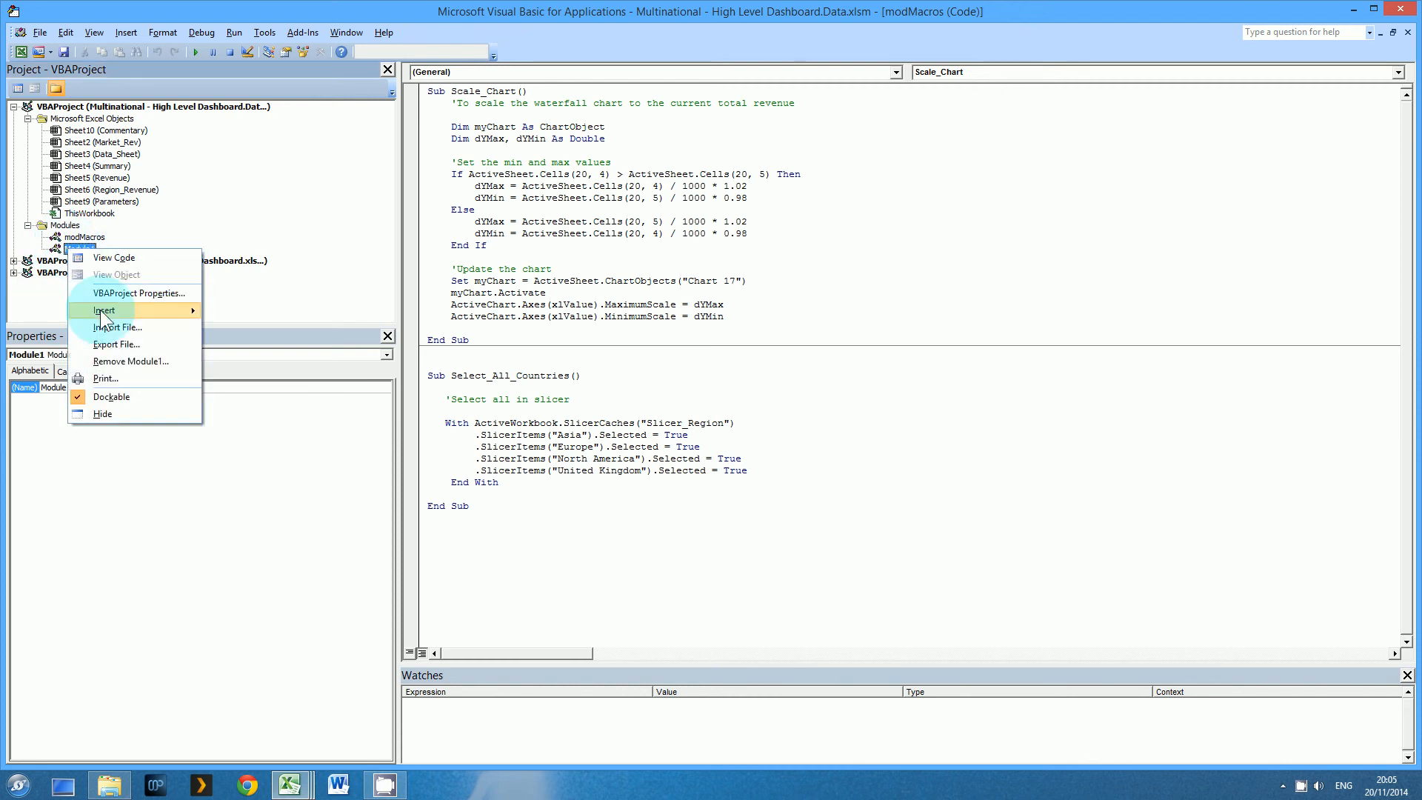
pyautogui.click(118, 359)
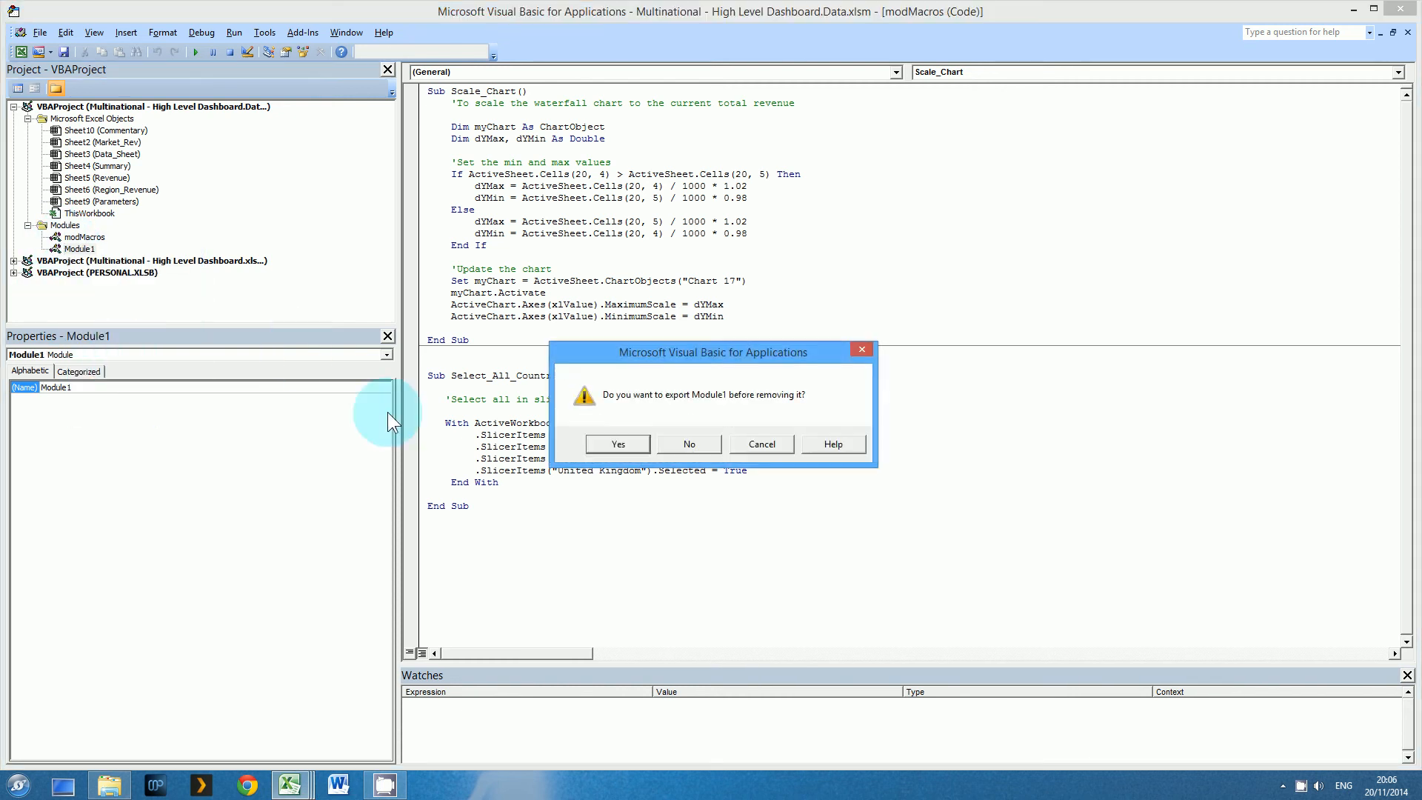
pyautogui.click(689, 444)
pyautogui.click(289, 785)
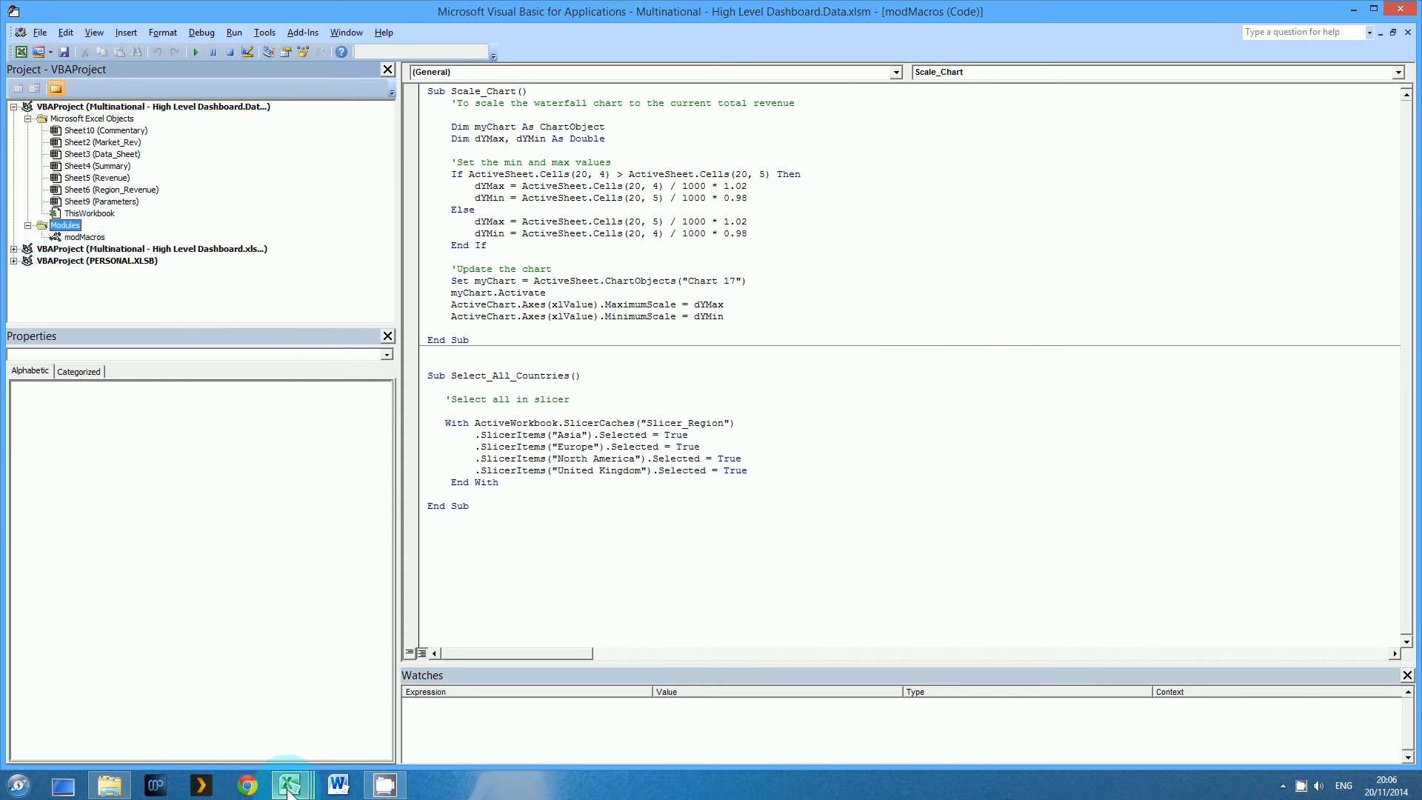
pyautogui.click(304, 737)
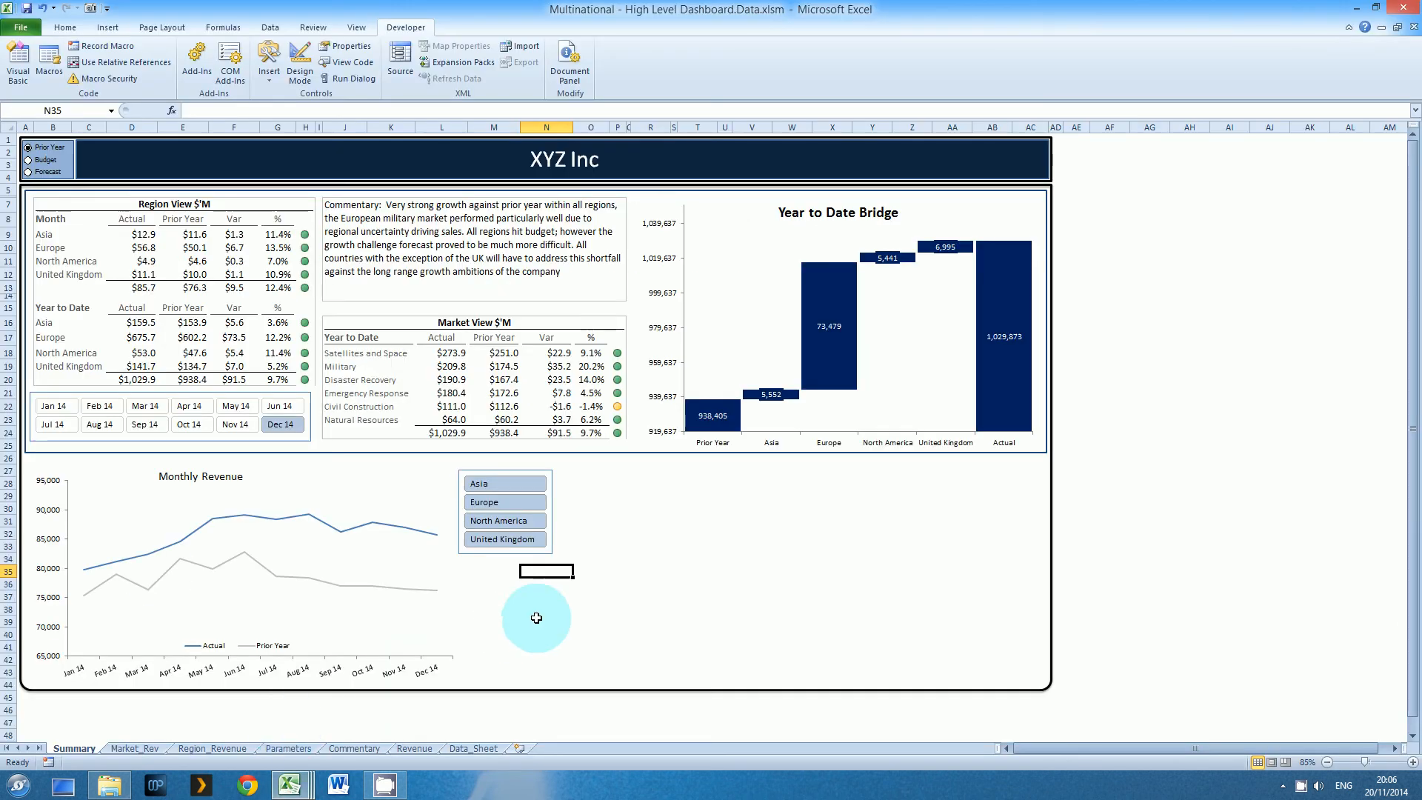
# Draw a rectangle about 3.83 cm wide and 1 cm high beneath the region slicer and label it Select All
pyautogui.click(102, 27)
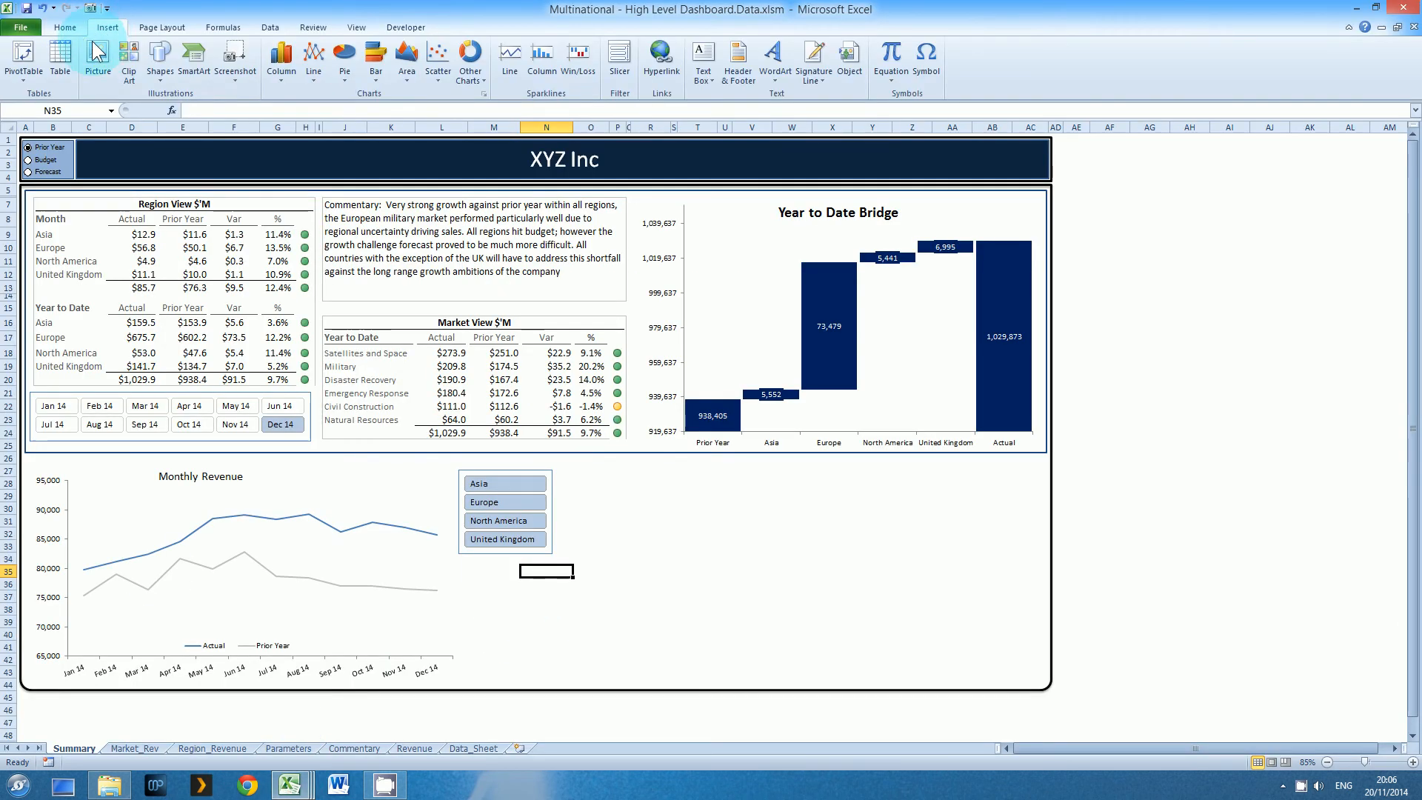
pyautogui.click(158, 61)
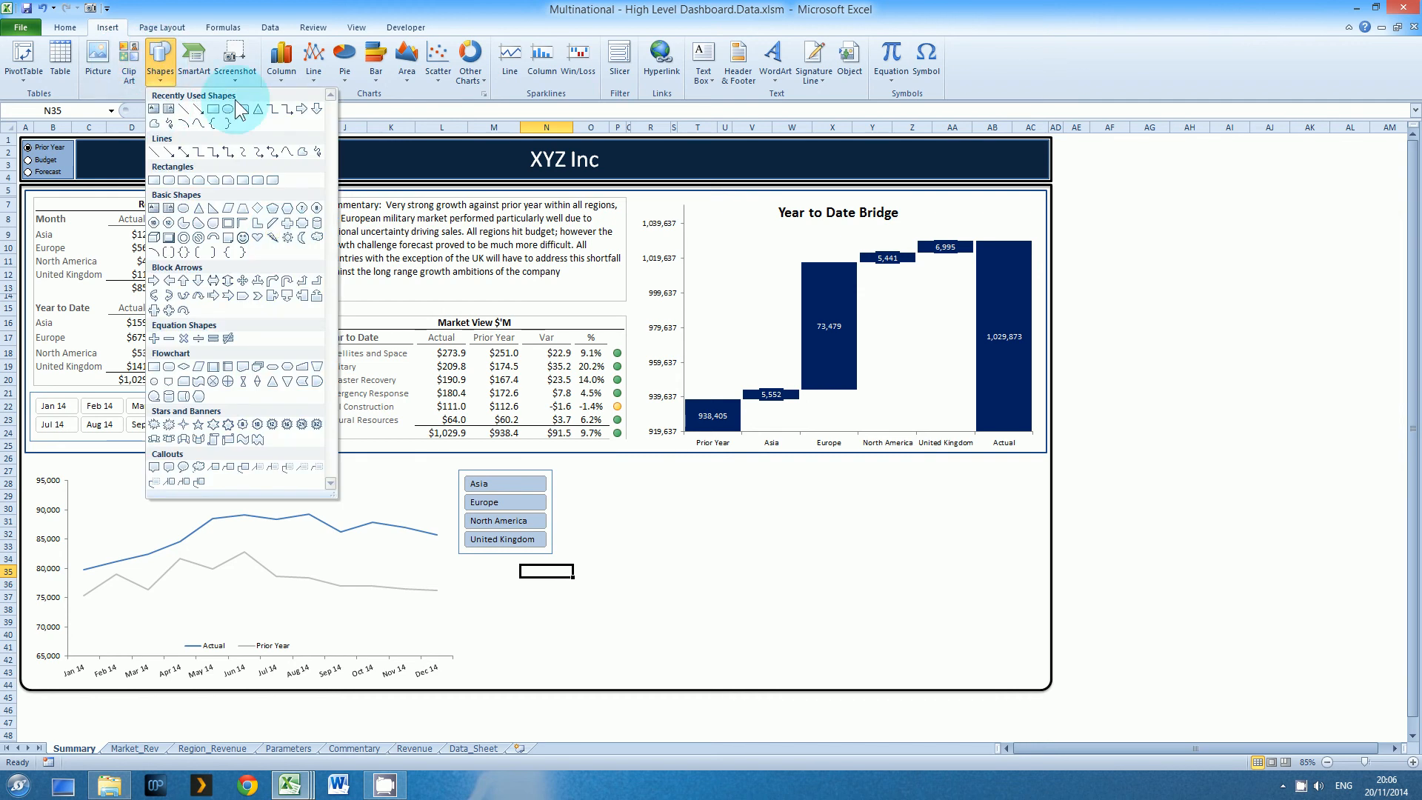
pyautogui.click(212, 110)
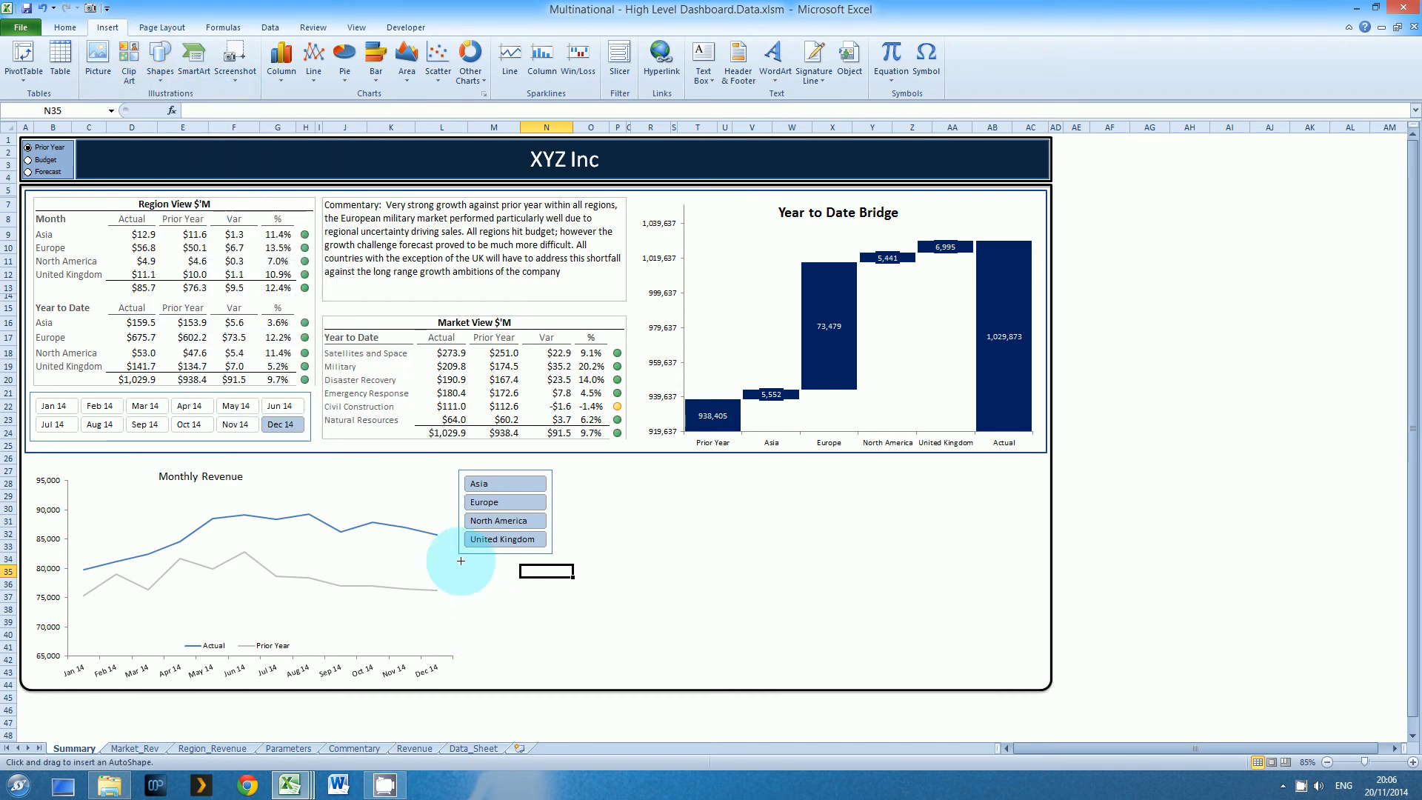
pyautogui.moveTo(459, 557); pyautogui.dragTo(551, 583)
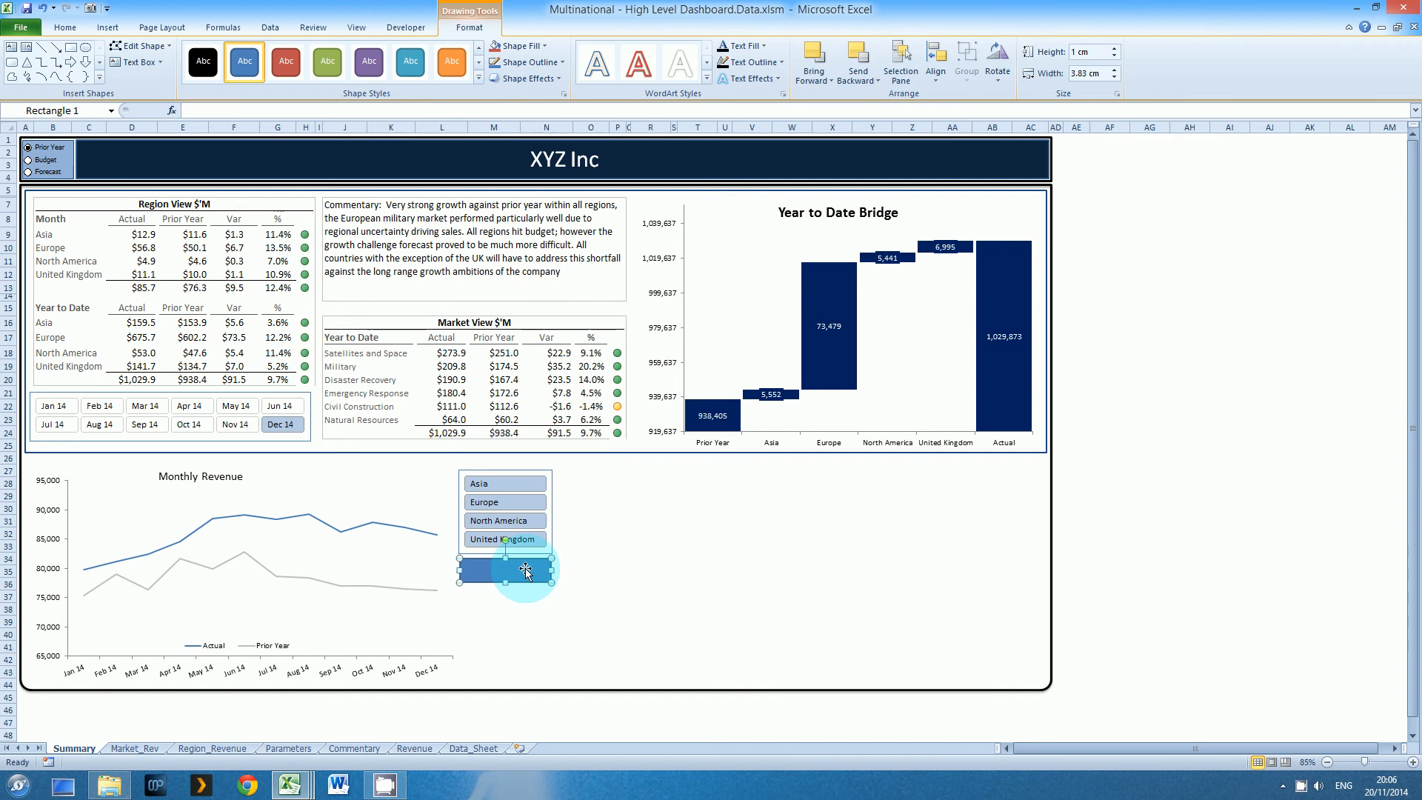
pyautogui.rightClick(526, 568)
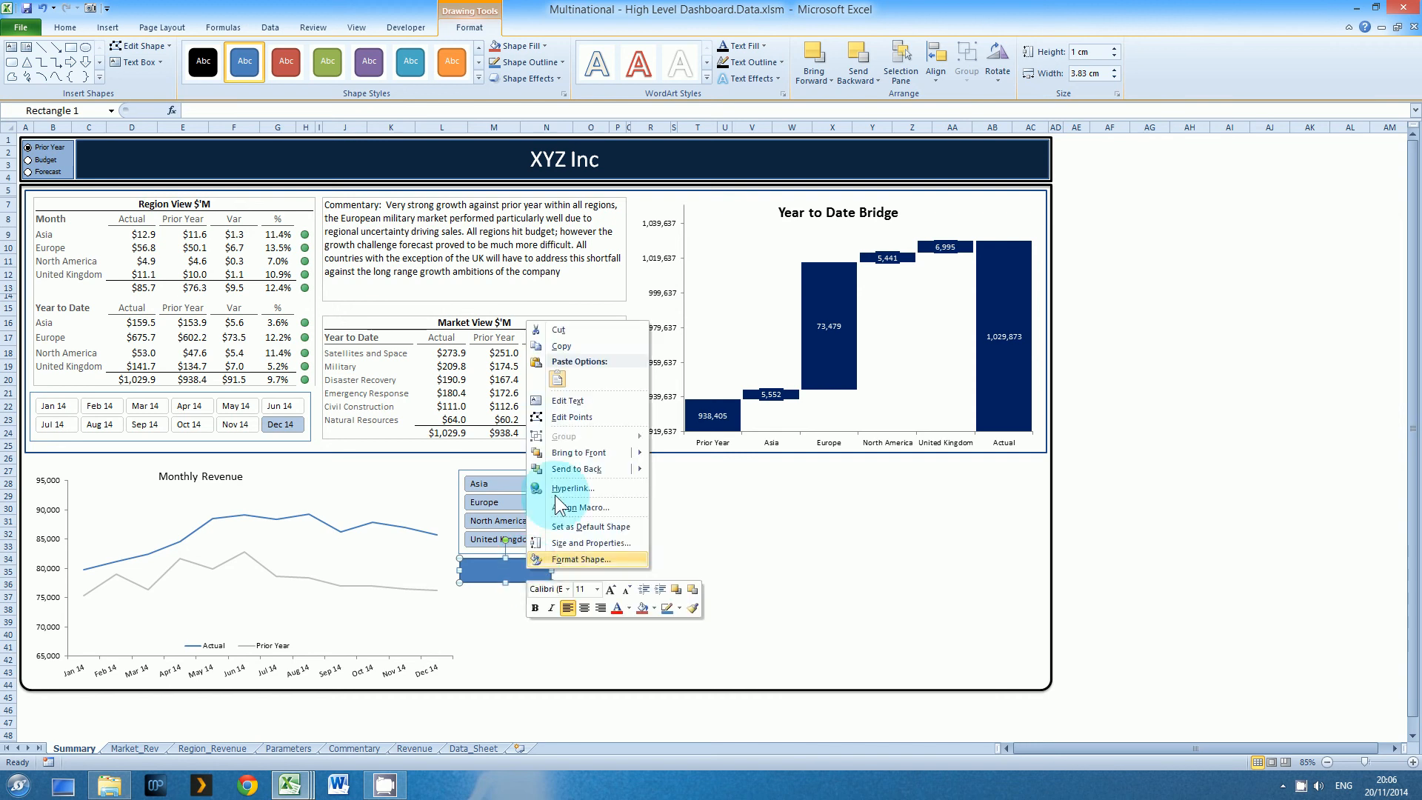
pyautogui.click(583, 400)
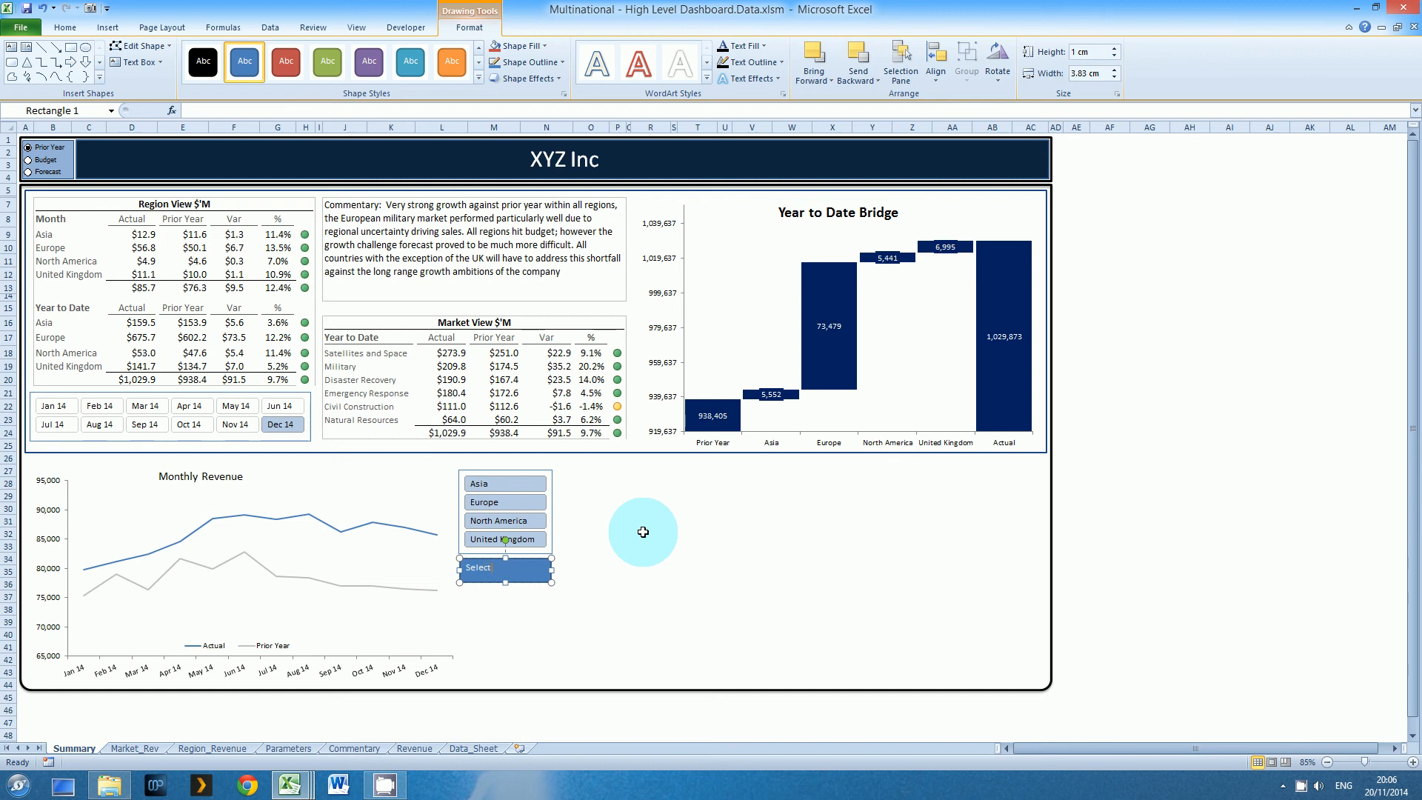
pyautogui.click(620, 545)
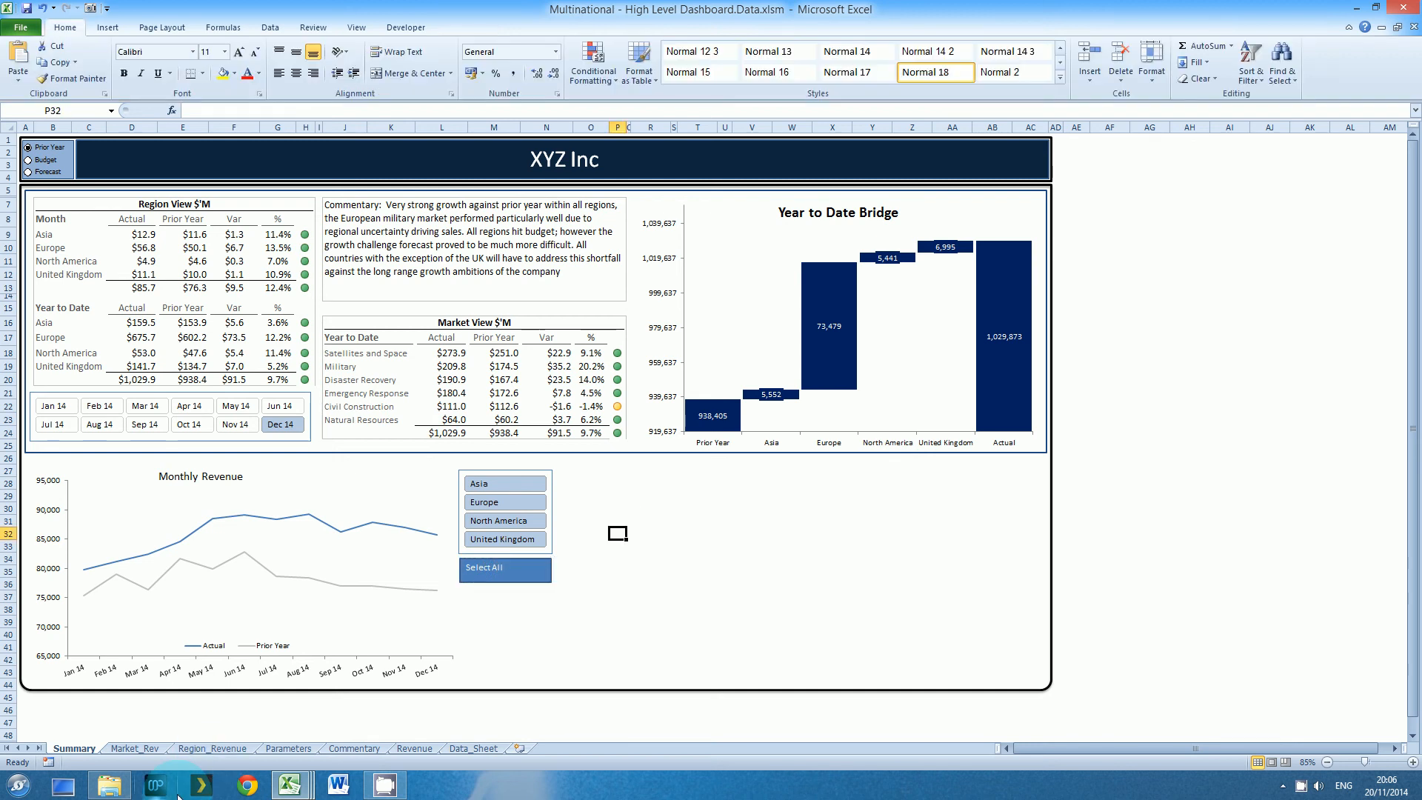
# Examine the Select All button on the reference dashboard workbook's Summary sheet, and return to the Data dashboard workbook
pyautogui.hotkey('alt', 'F11')
pyautogui.click(288, 783)
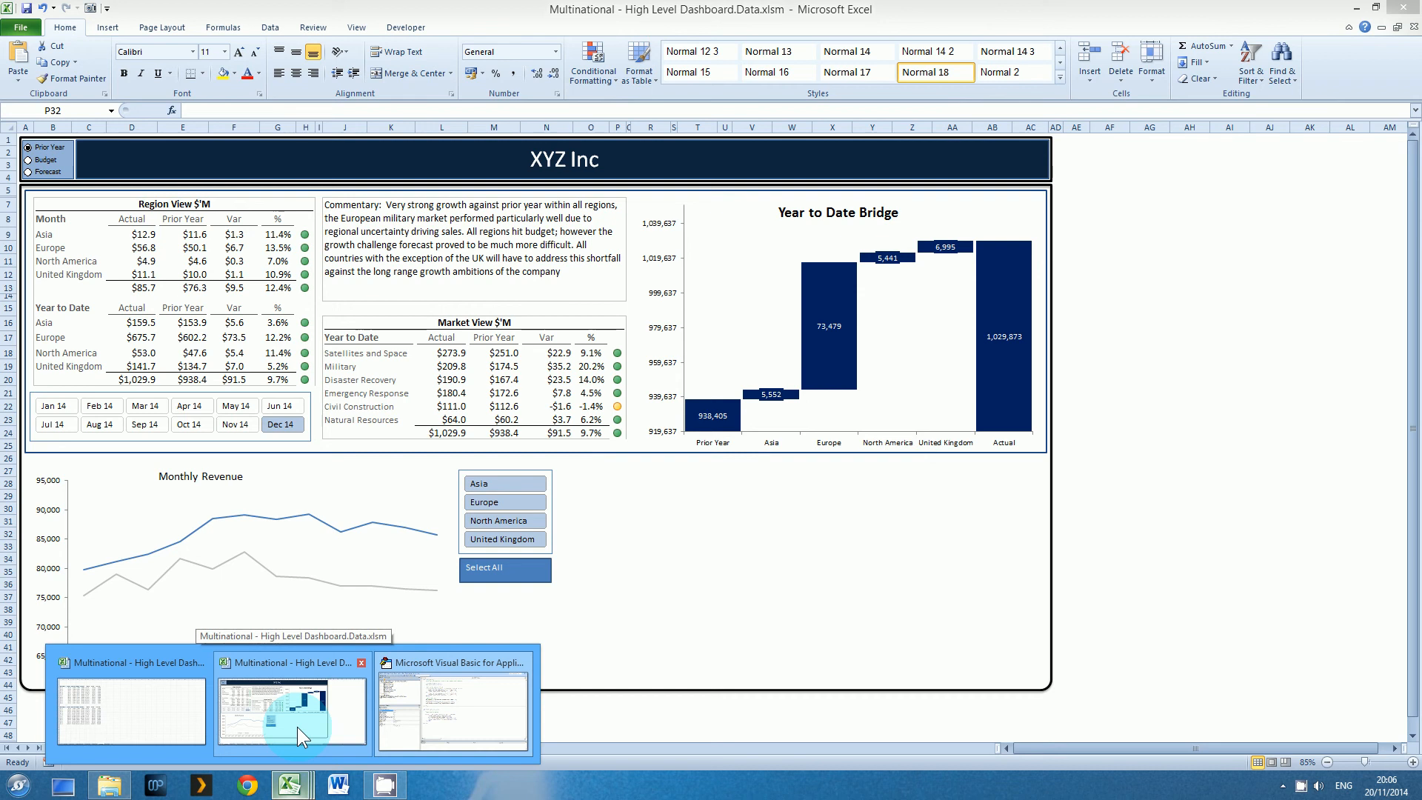
pyautogui.click(96, 736)
pyautogui.click(75, 749)
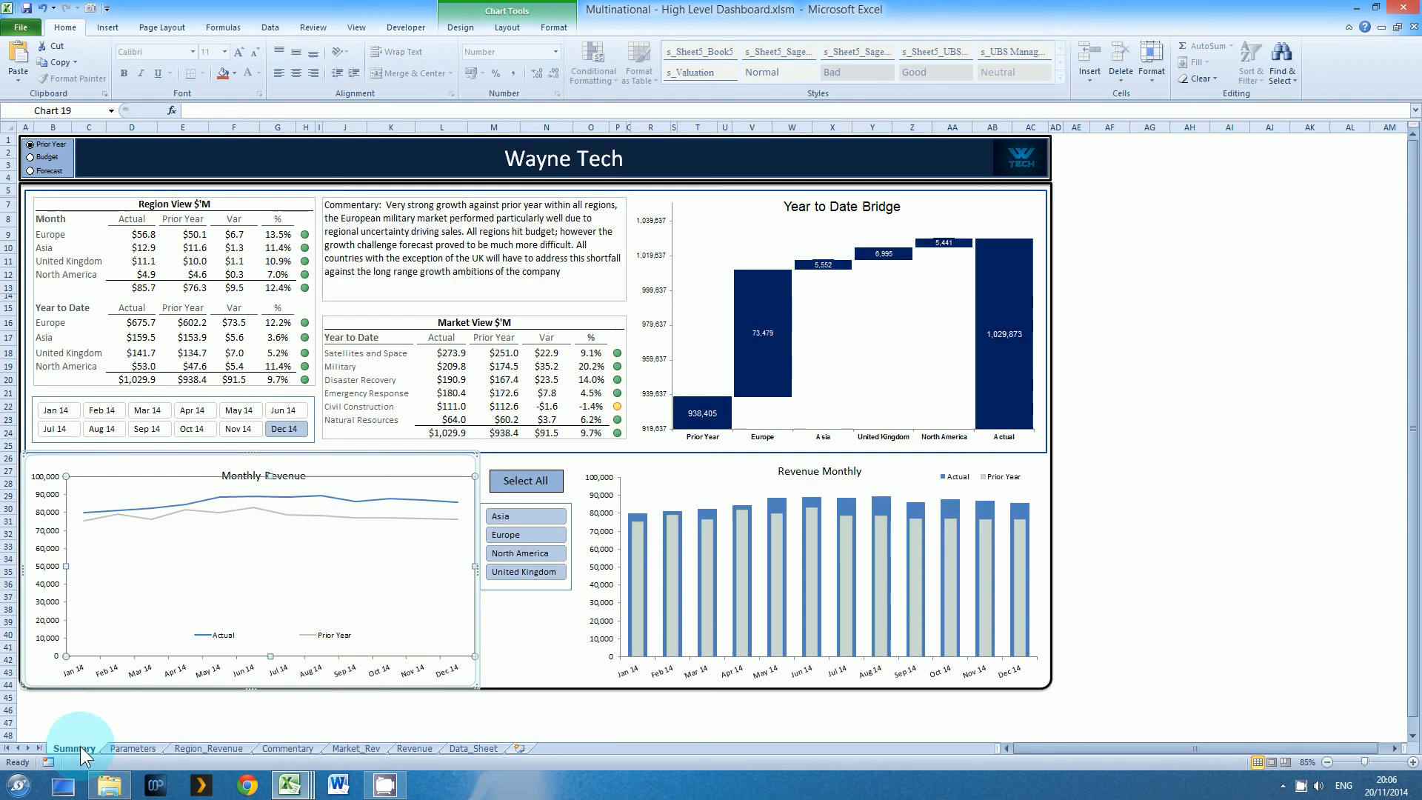
pyautogui.hotkey('alt', 'F11')
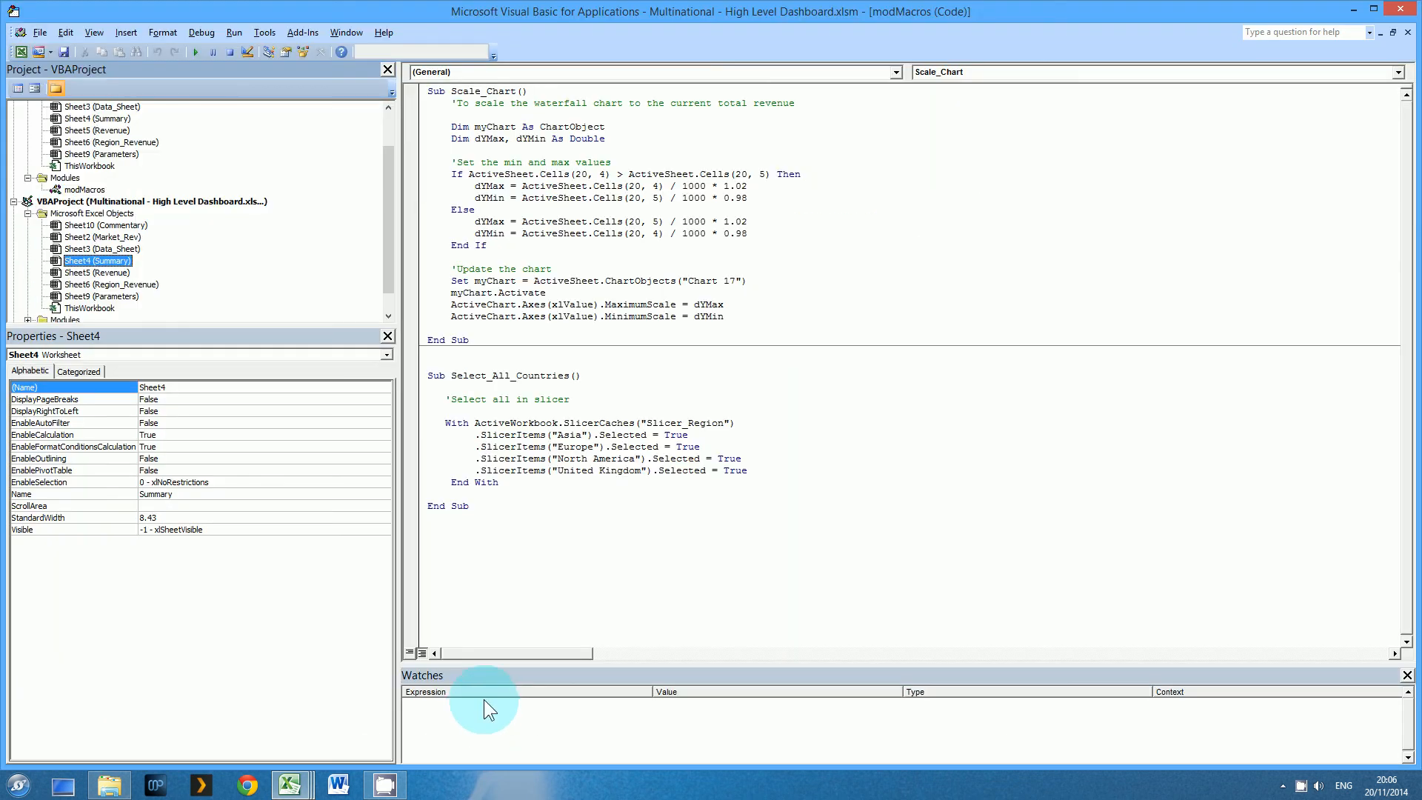
pyautogui.click(291, 783)
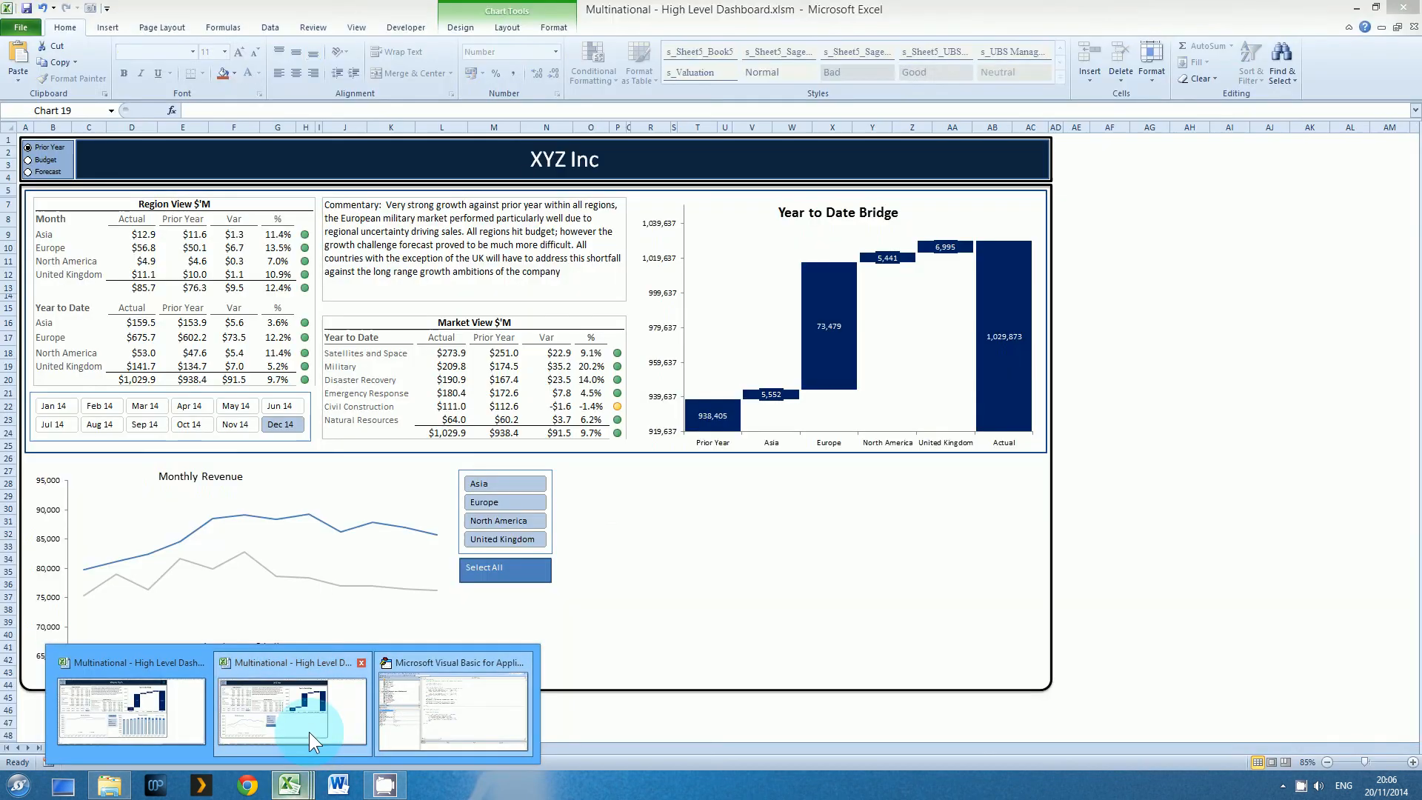
pyautogui.click(309, 731)
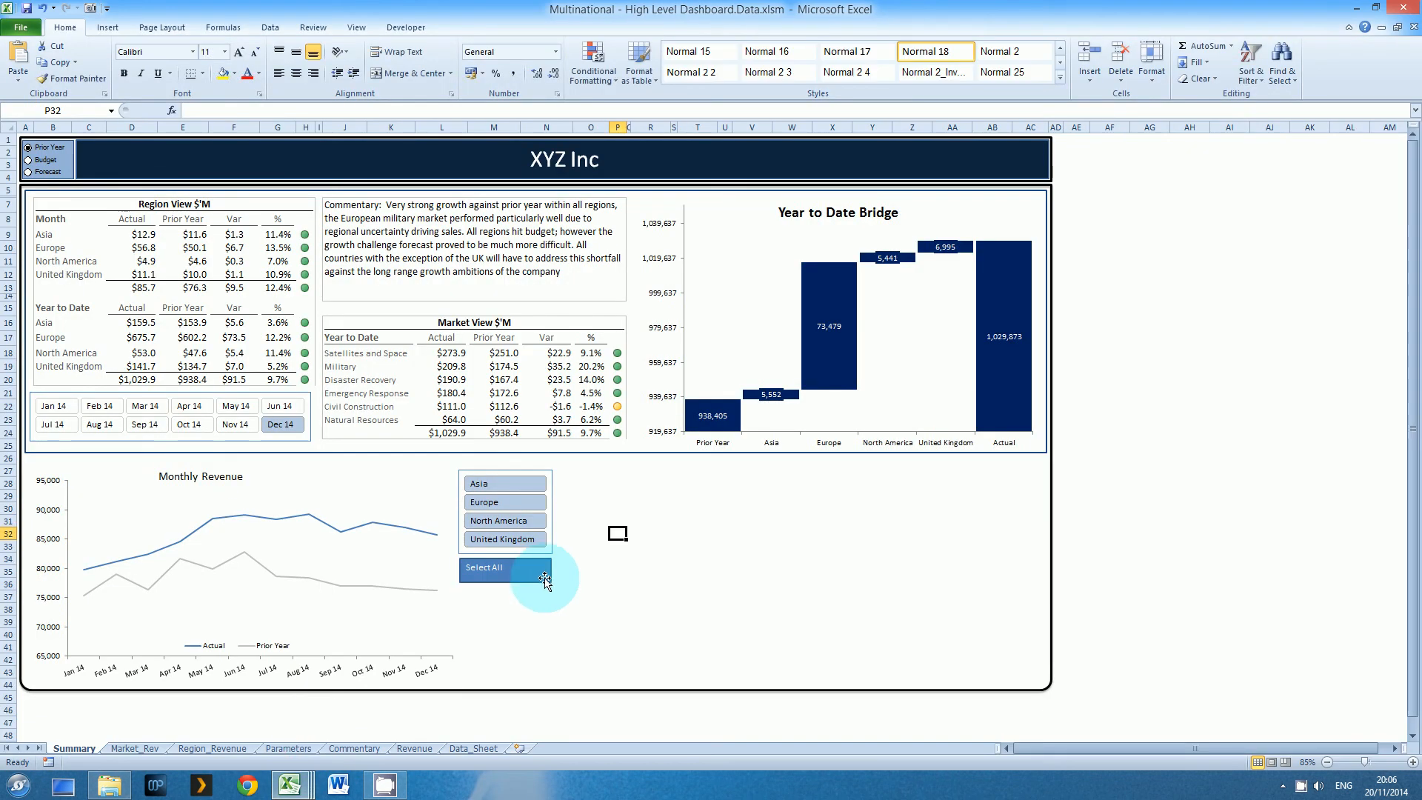
# Format the Select All button's text in black at 18 pt, centred horizontally and vertically within the rectangle
pyautogui.click(536, 576)
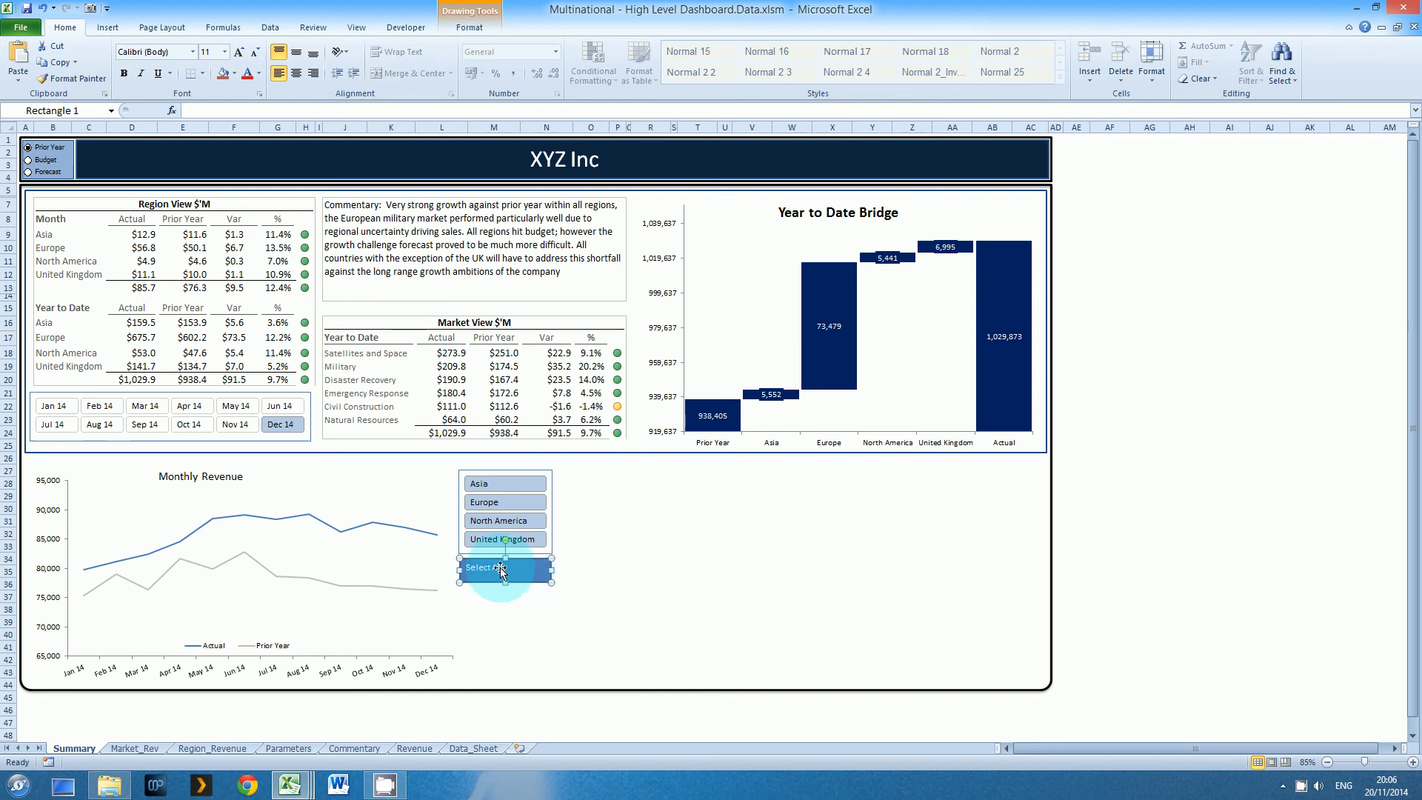
pyautogui.click(258, 73)
pyautogui.click(251, 86)
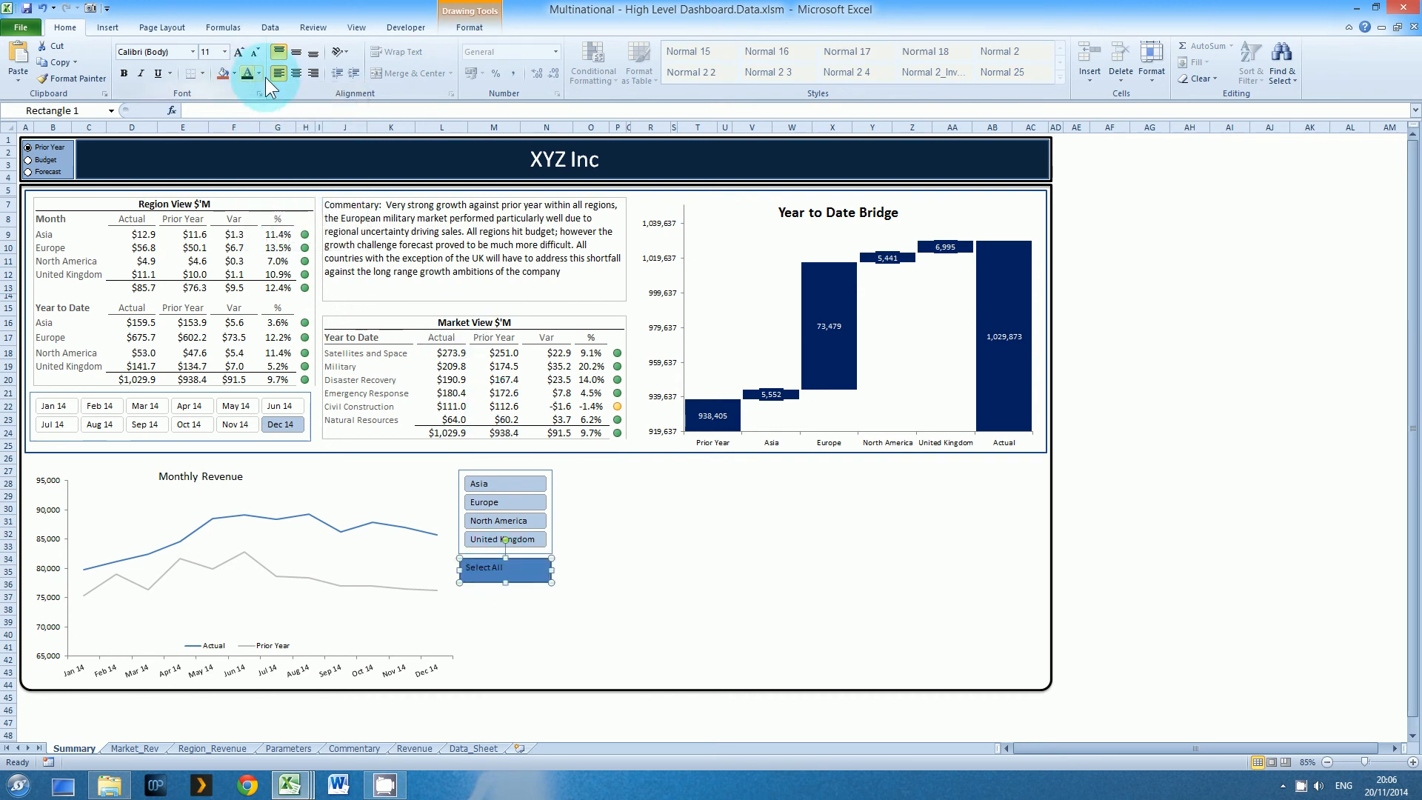
pyautogui.click(300, 69)
pyautogui.click(295, 54)
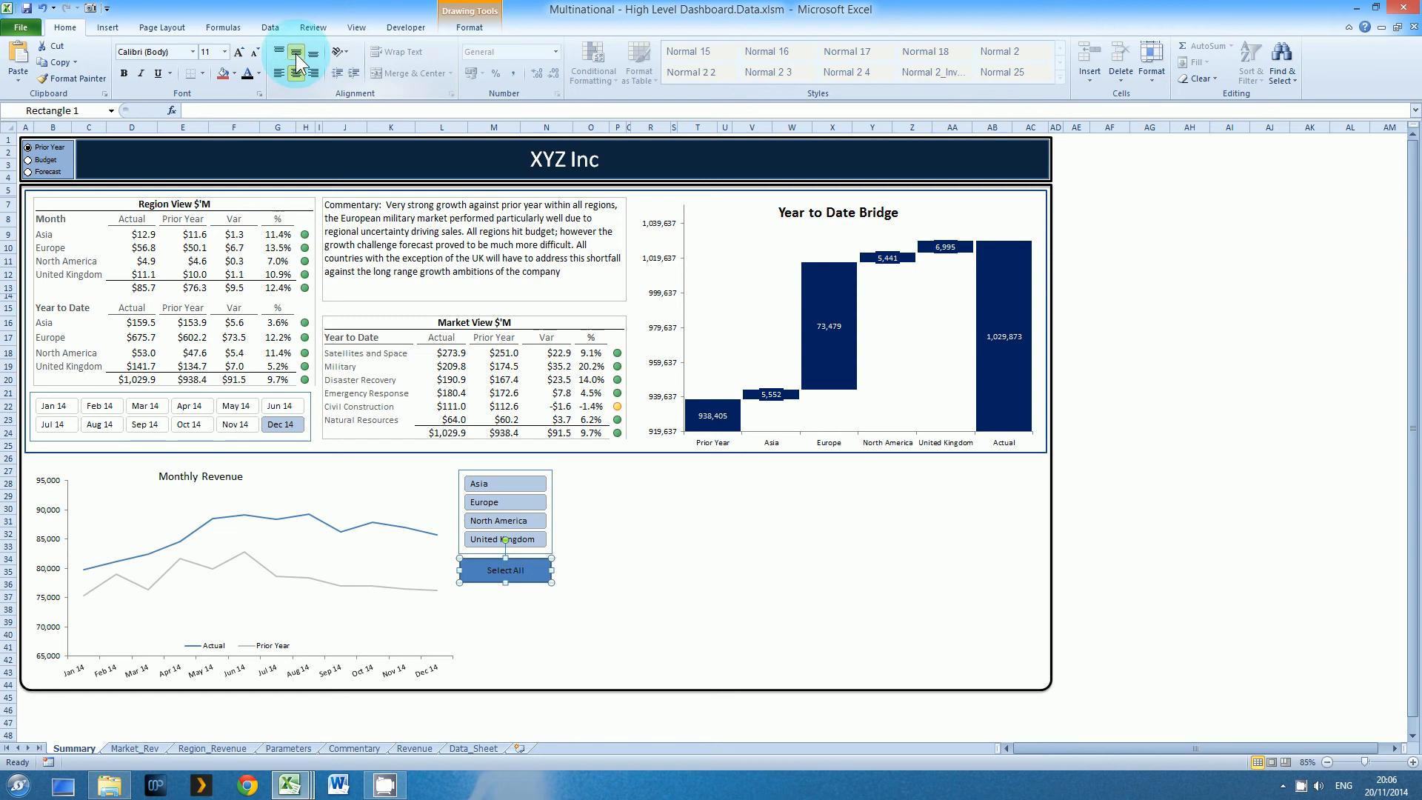
pyautogui.click(226, 51)
pyautogui.click(239, 50)
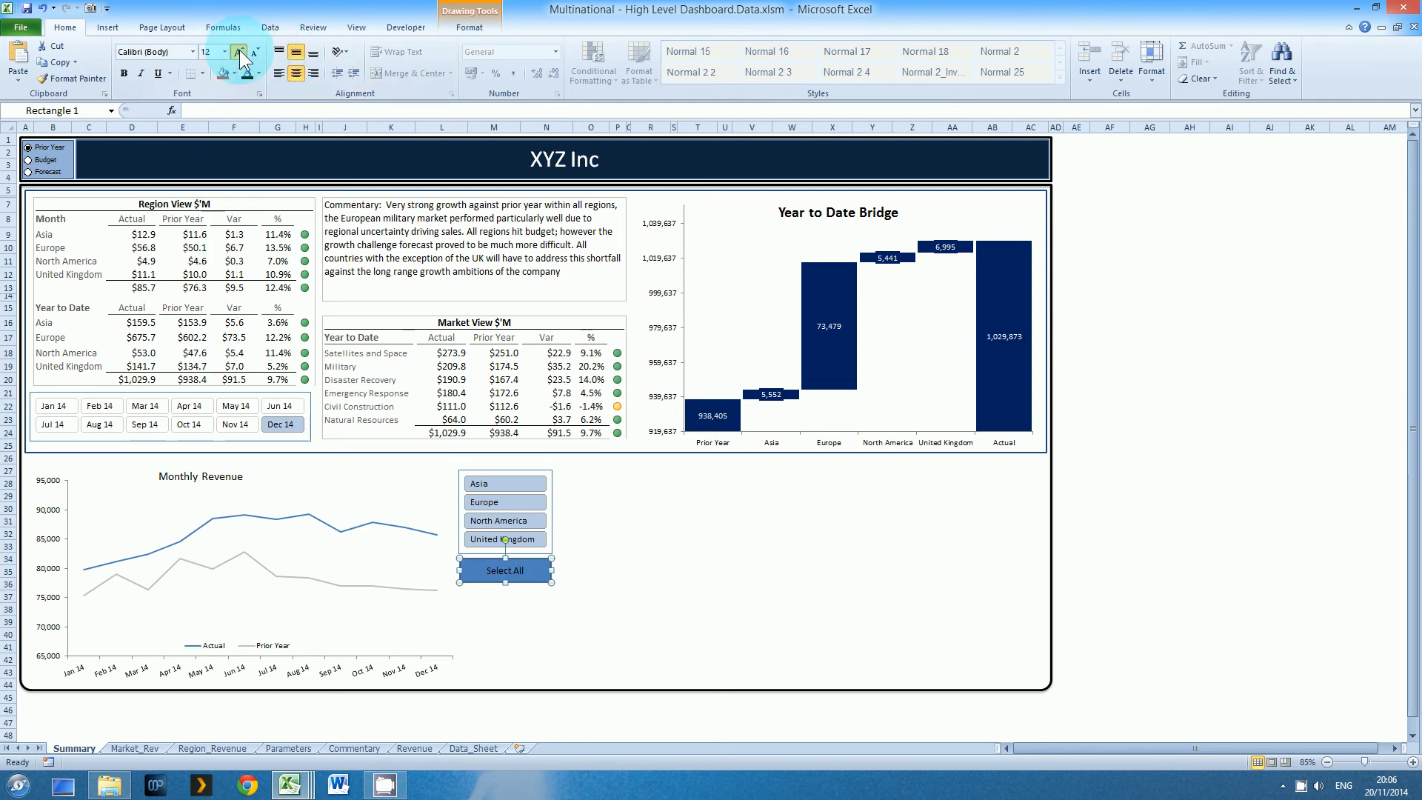
pyautogui.click(239, 50)
pyautogui.click(238, 51)
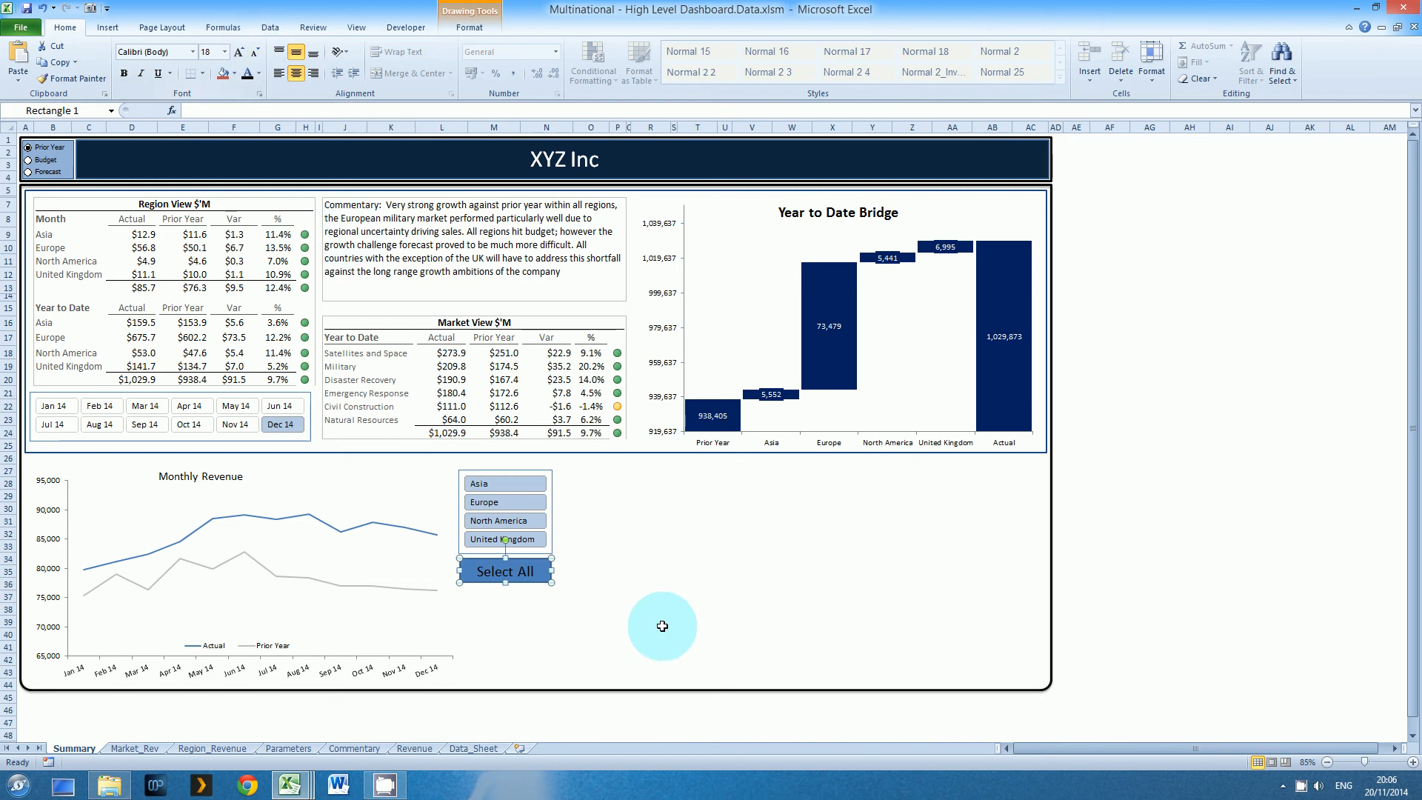
pyautogui.click(618, 609)
# Assign this workbook's own Select_All_Countries macro to the Select All button, limiting the macro choice to This Workbook
pyautogui.rightClick(543, 585)
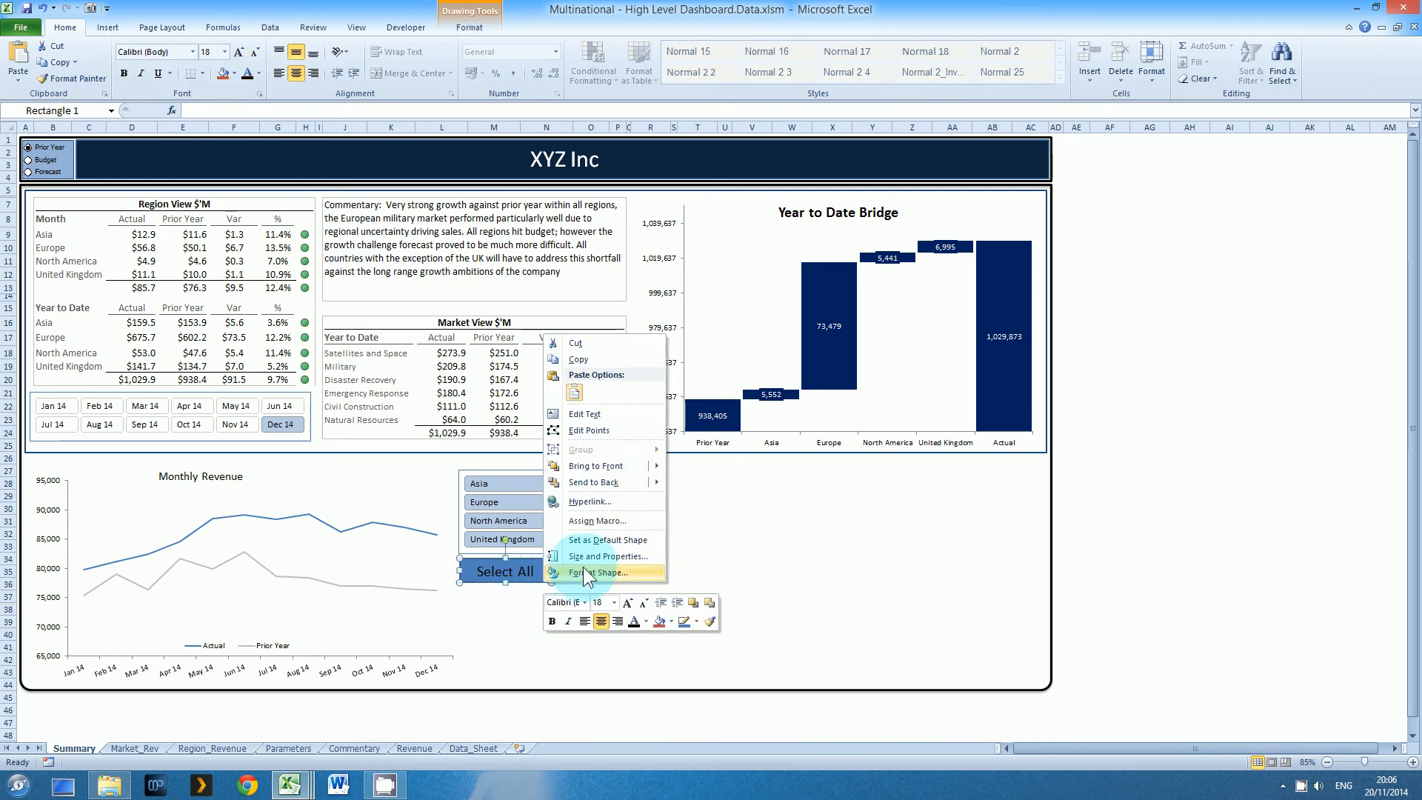
pyautogui.click(594, 522)
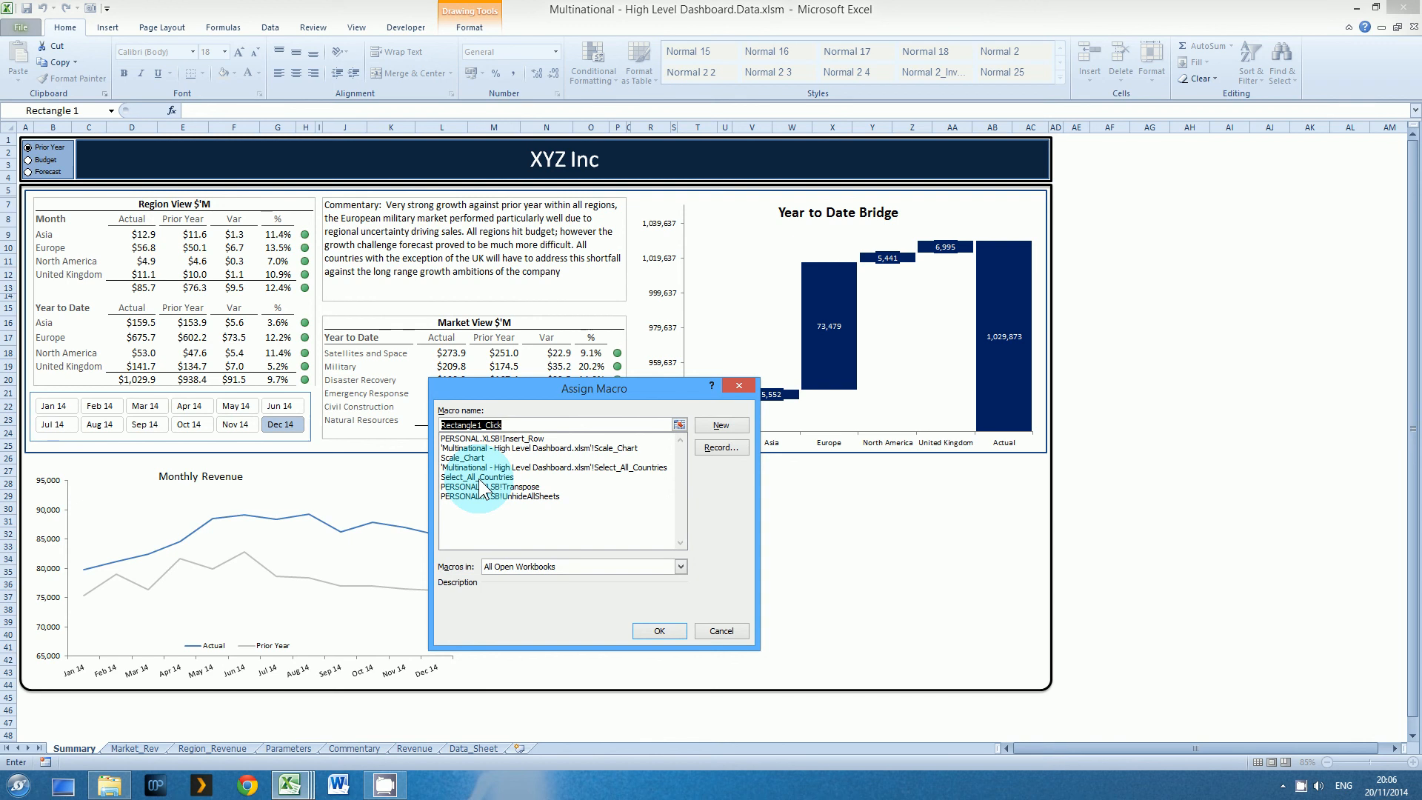
pyautogui.click(552, 468)
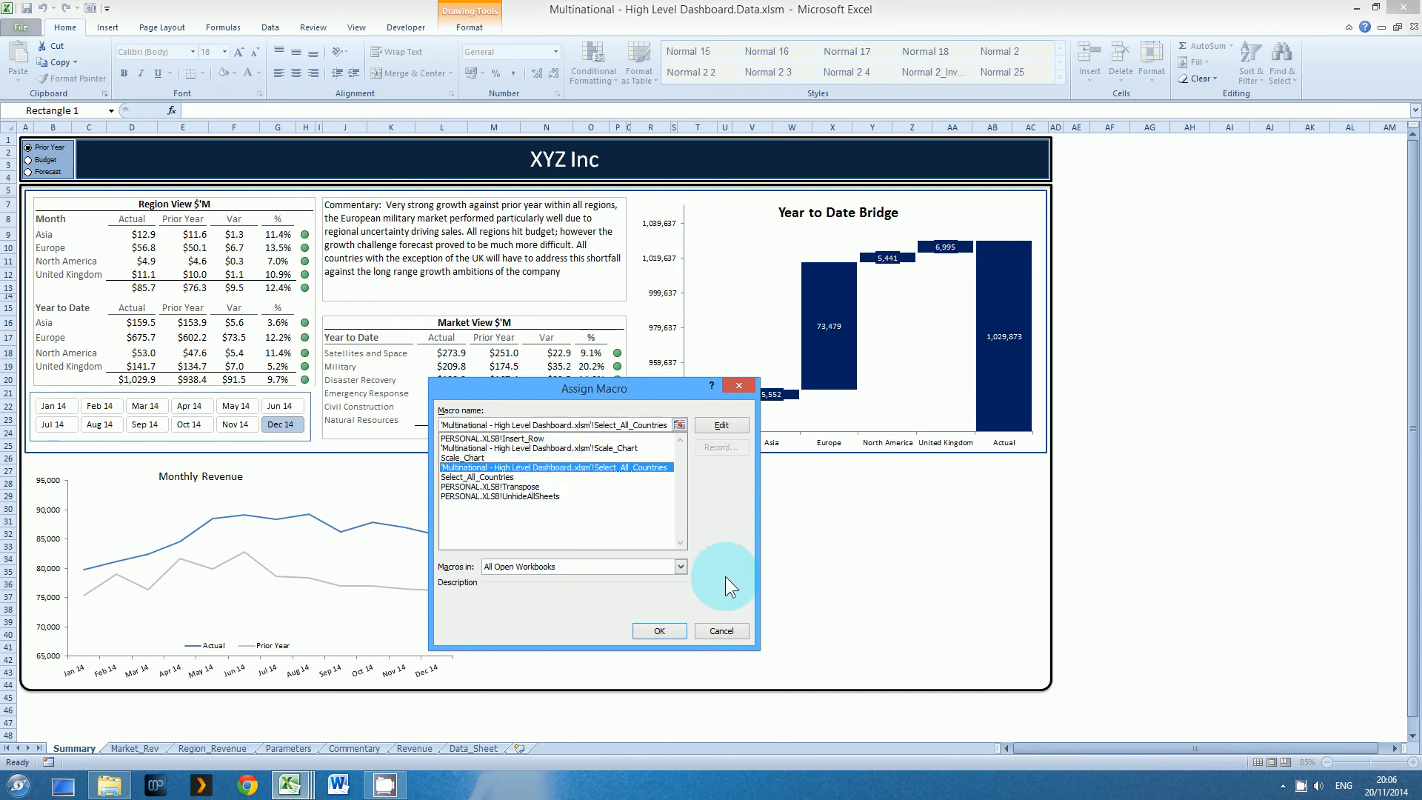
pyautogui.click(679, 566)
pyautogui.click(652, 589)
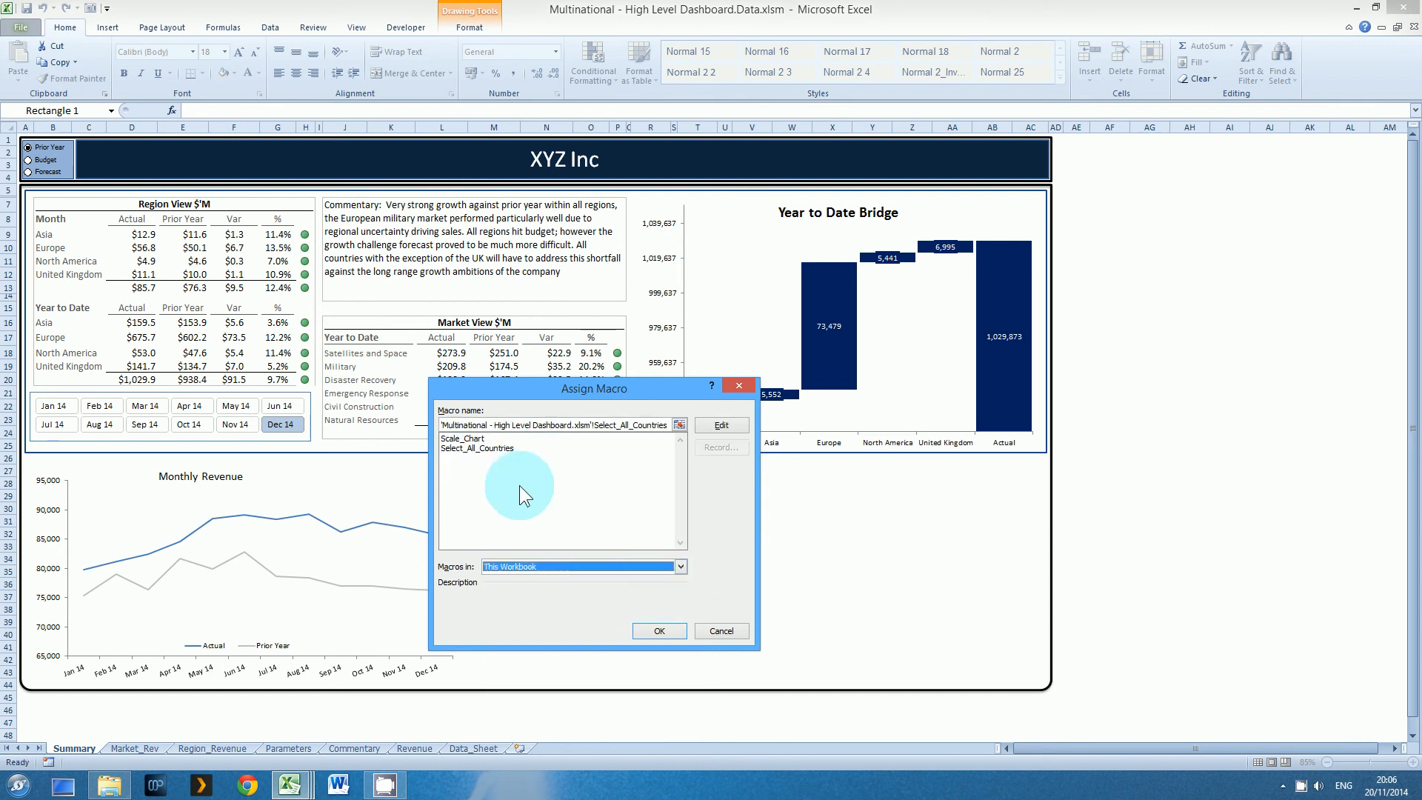
pyautogui.click(492, 449)
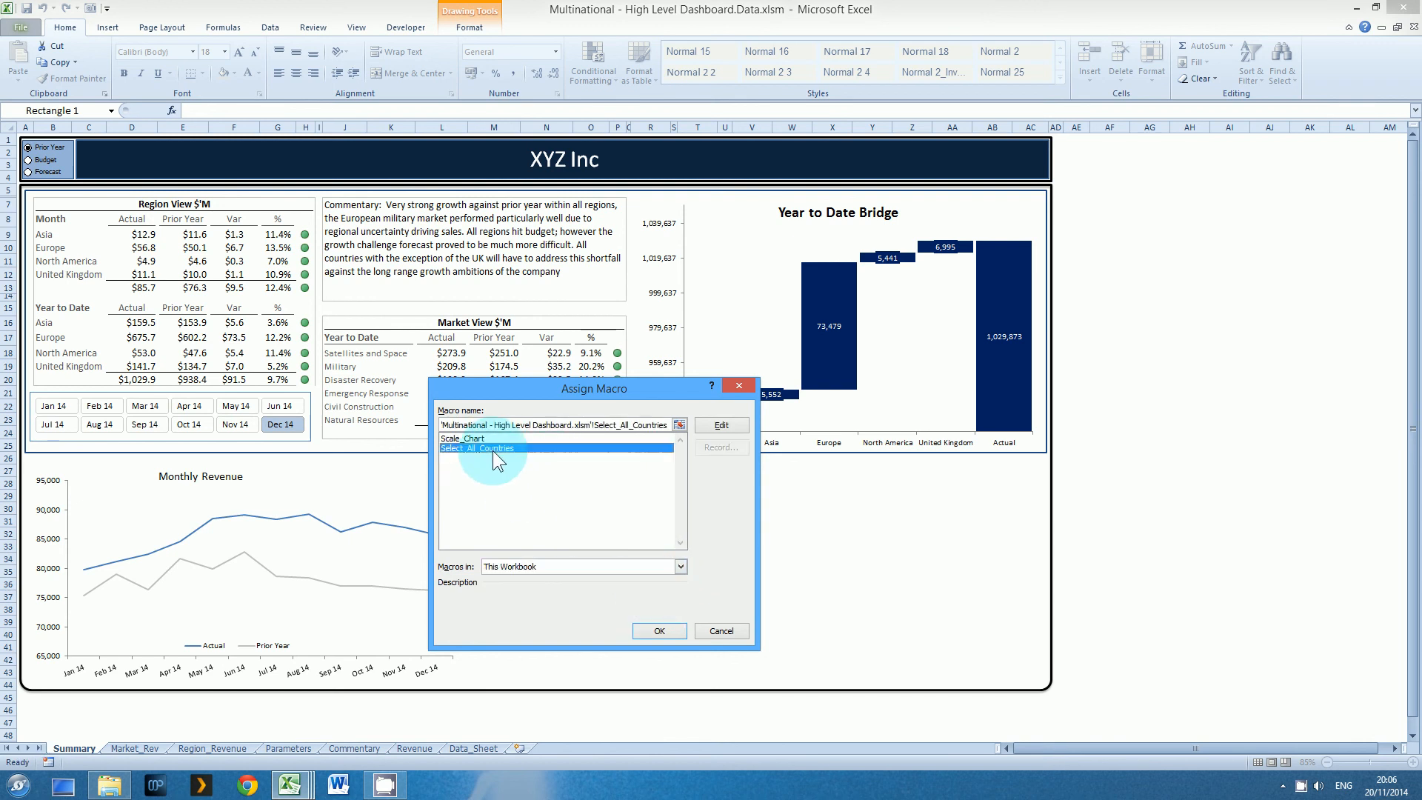
pyautogui.click(656, 631)
pyautogui.click(651, 634)
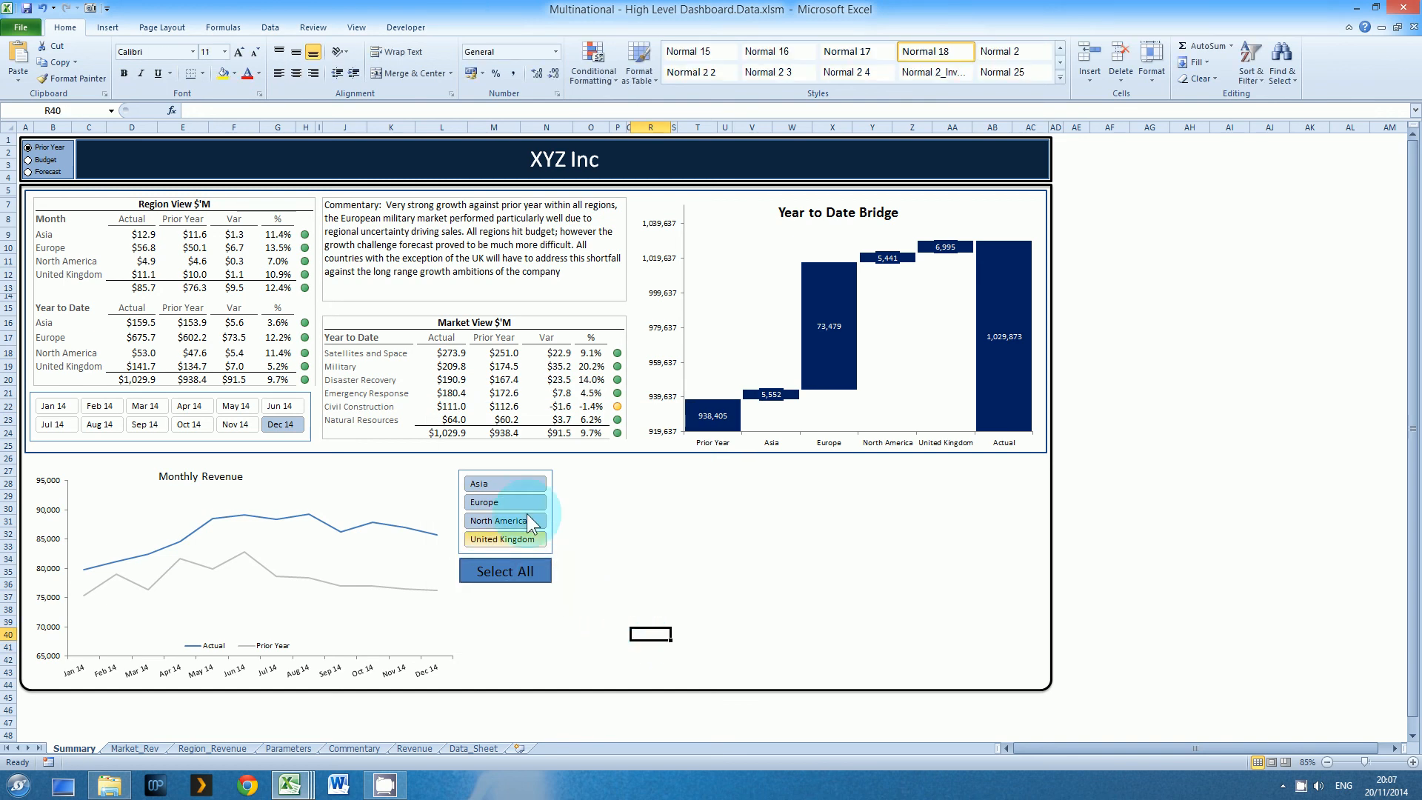
# Test the Select All button by filtering the region slicer to Asia and running the button to reselect every region
pyautogui.click(518, 481)
pyautogui.click(524, 568)
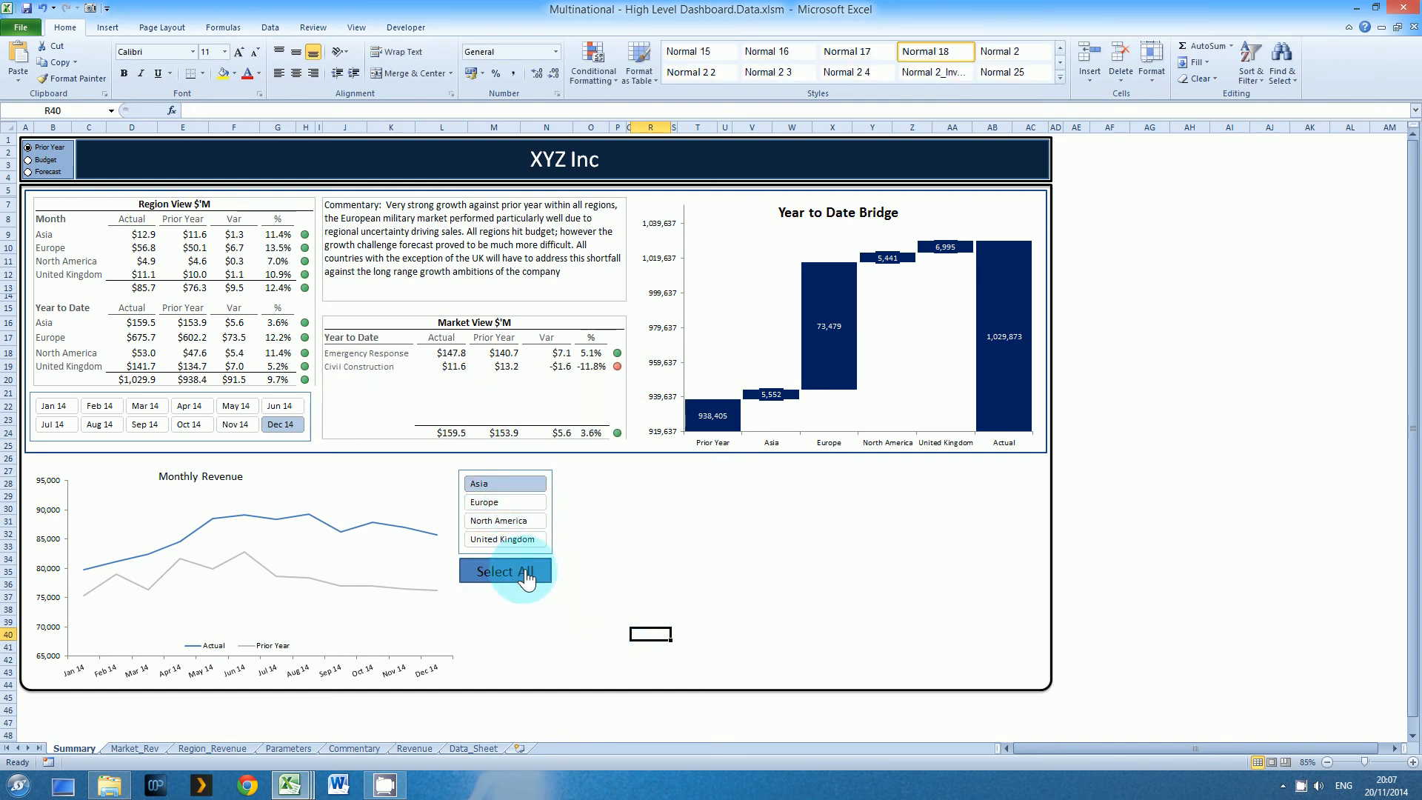
pyautogui.click(615, 560)
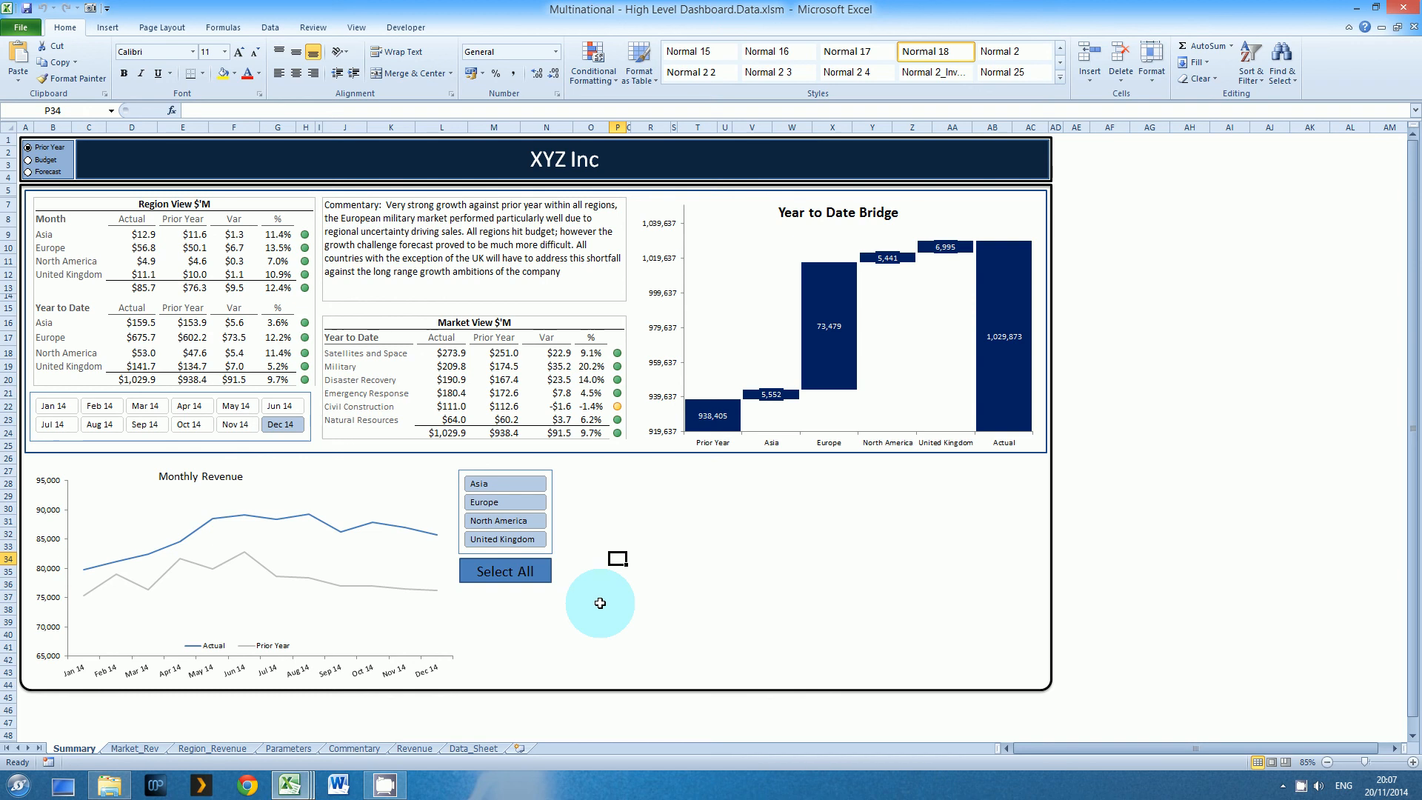
# Set the Select All button's object positioning to Don't move or size with cells
pyautogui.rightClick(533, 577)
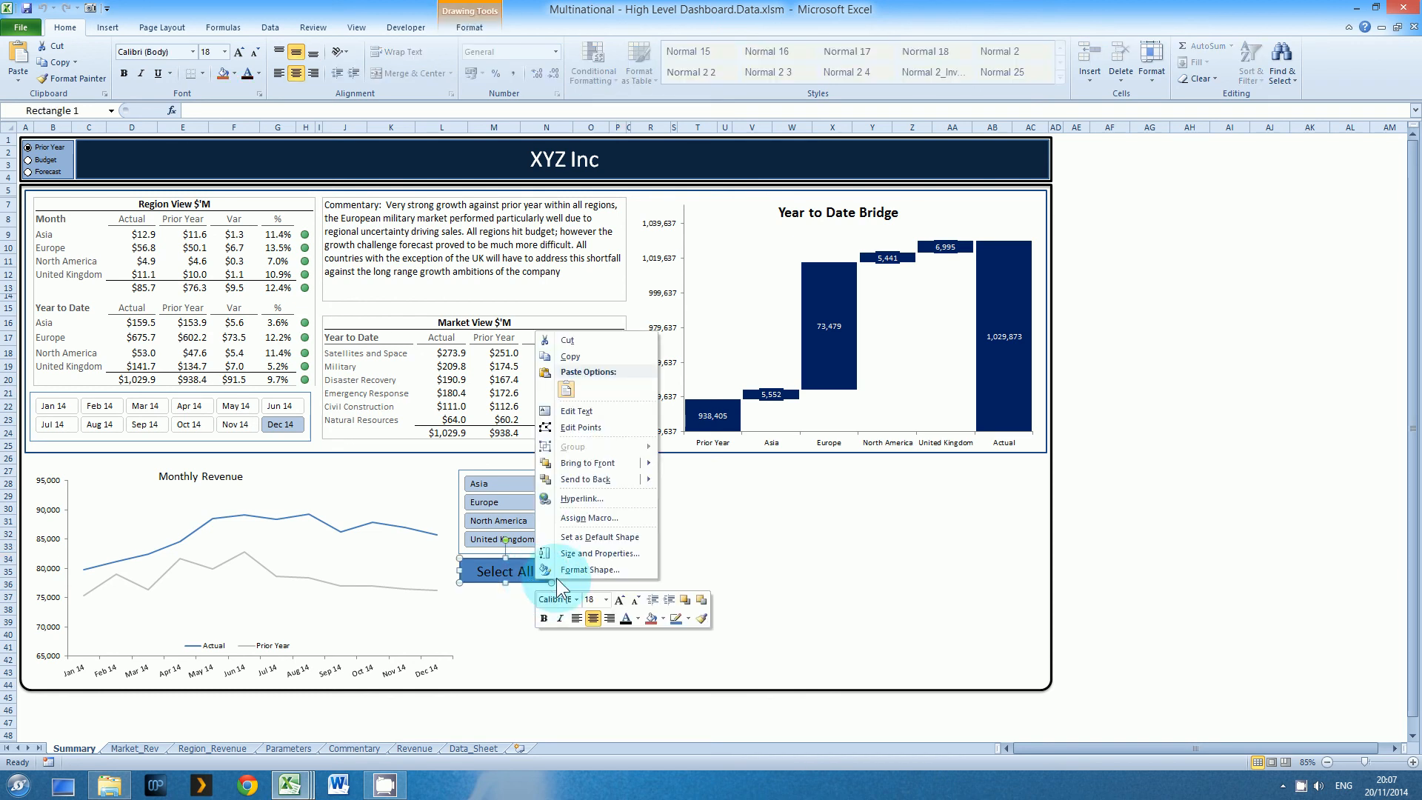
pyautogui.click(562, 570)
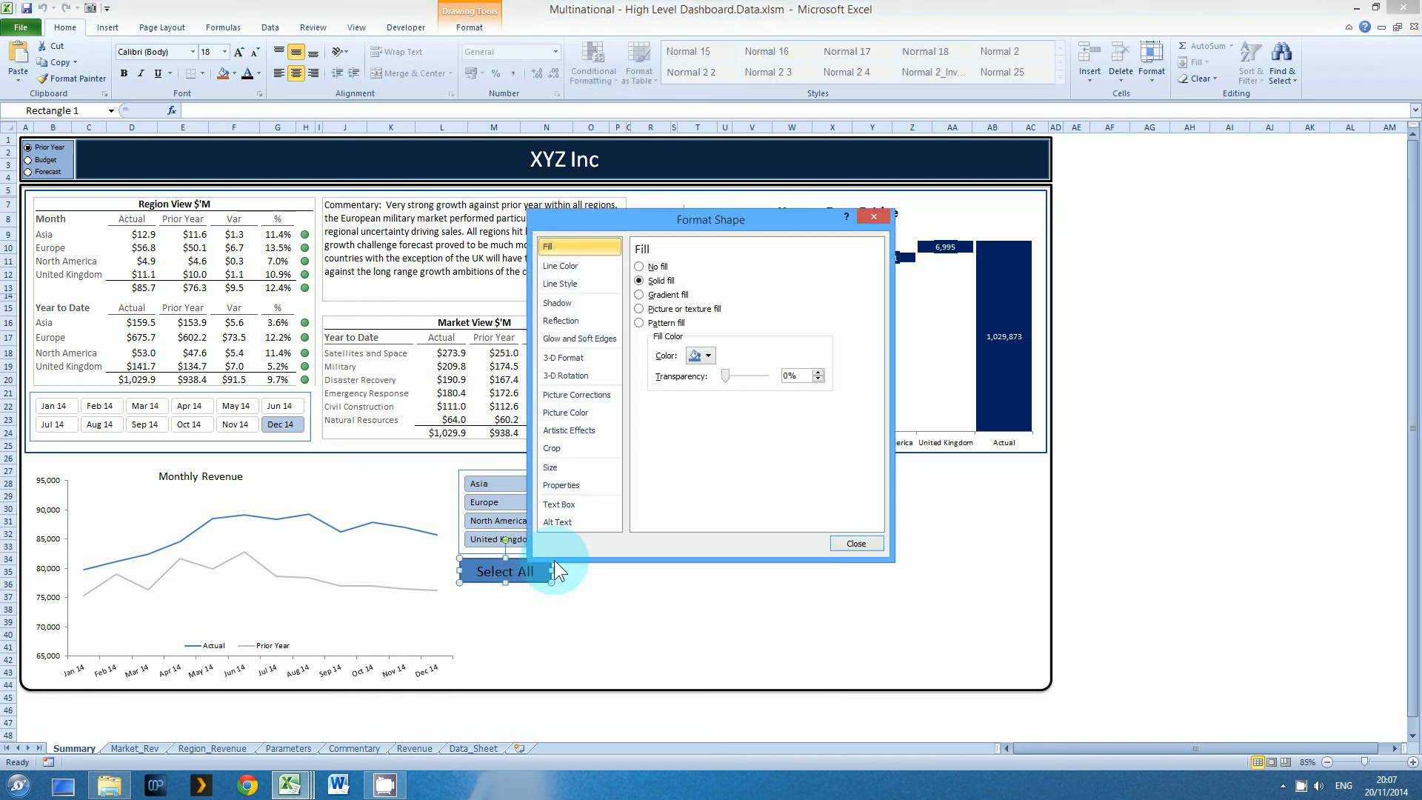
pyautogui.click(561, 485)
pyautogui.click(666, 309)
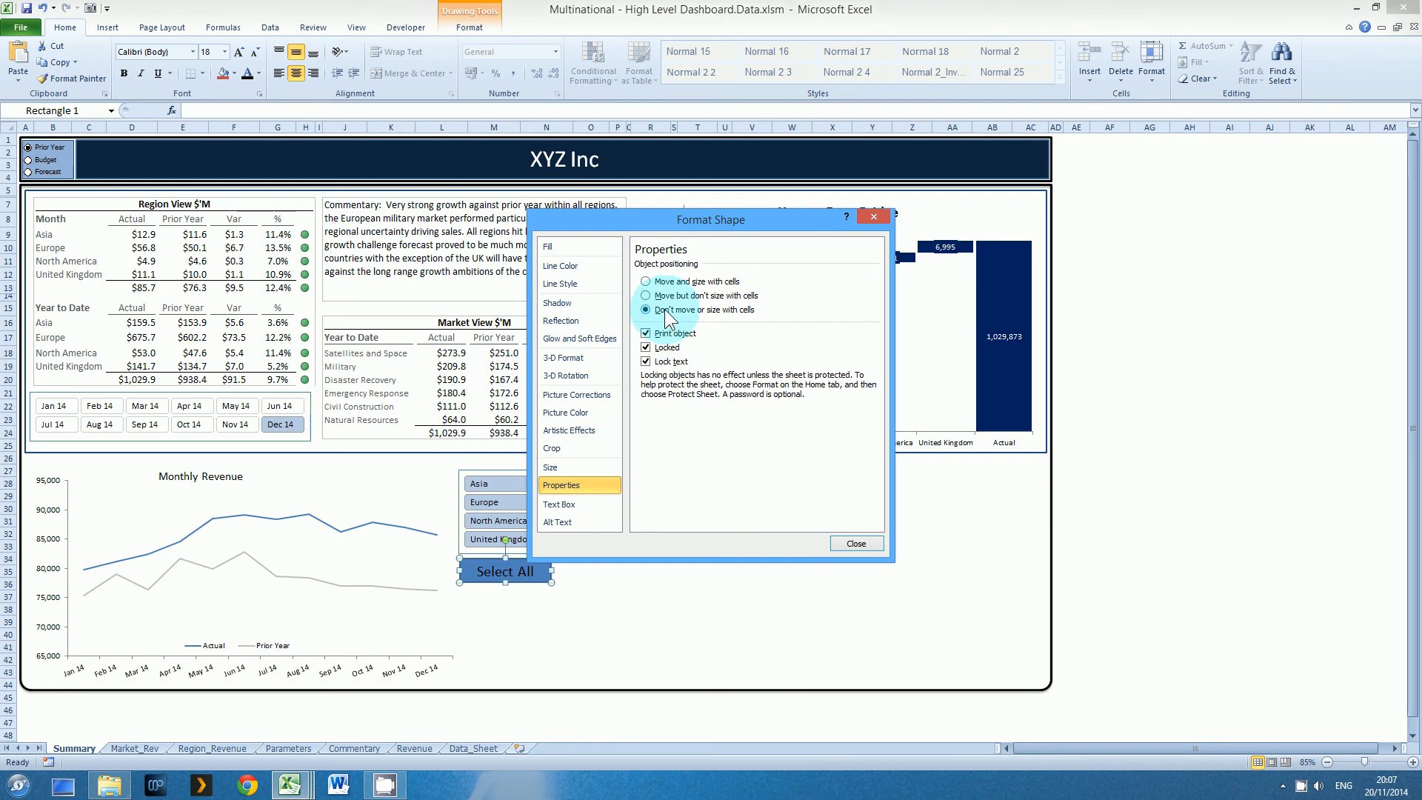
pyautogui.click(845, 543)
pyautogui.click(832, 546)
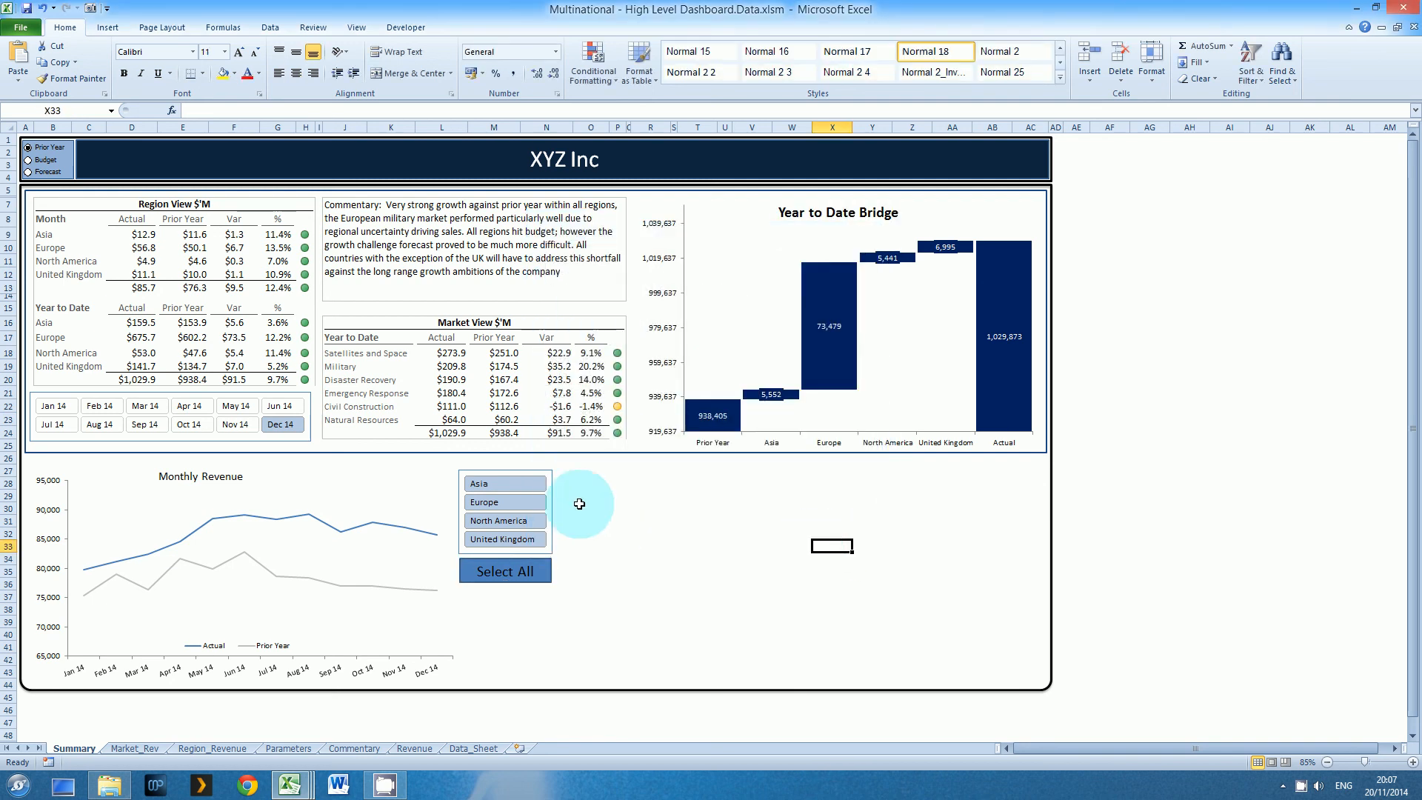
# Set the region slicer's object positioning to Don't move or size with cells
pyautogui.rightClick(552, 481)
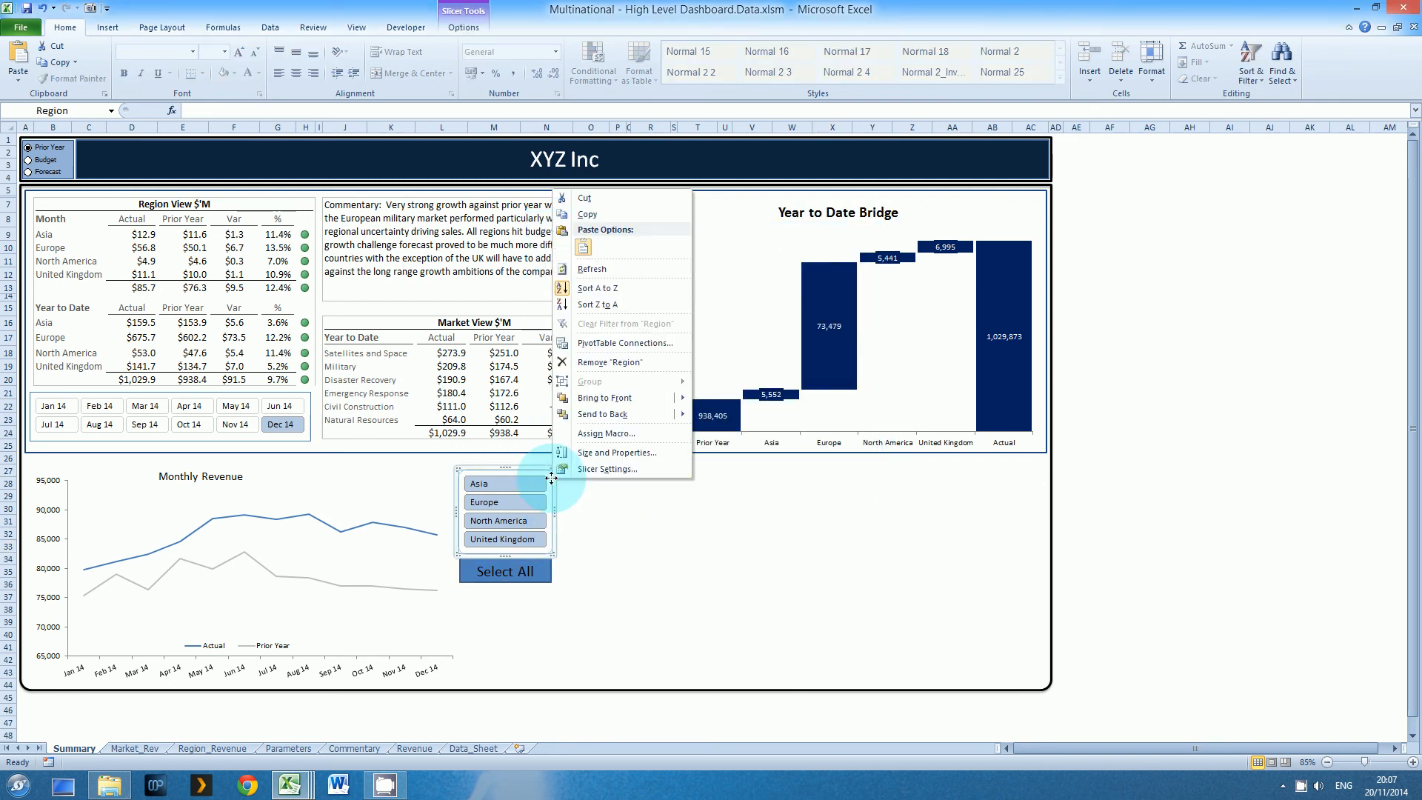
pyautogui.click(609, 453)
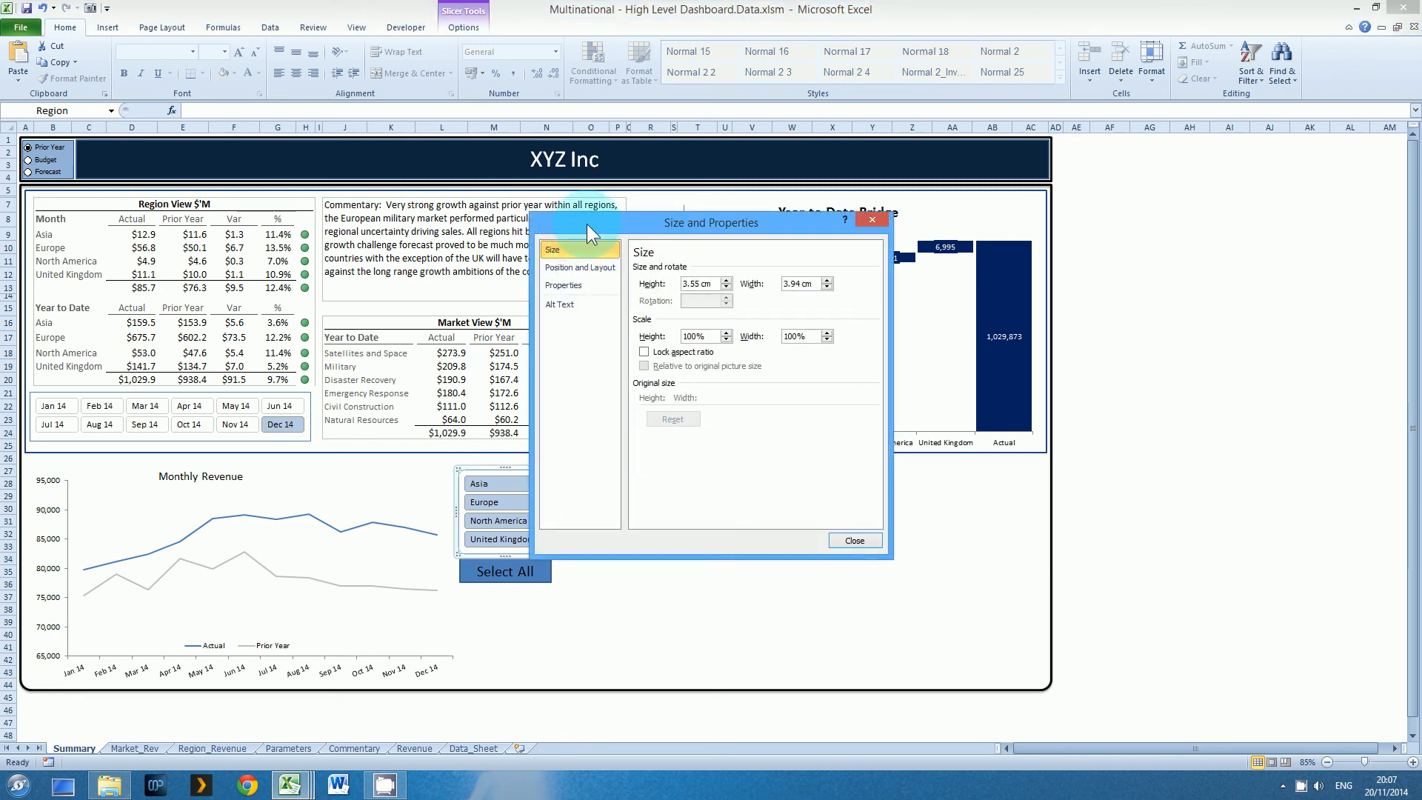
pyautogui.click(566, 285)
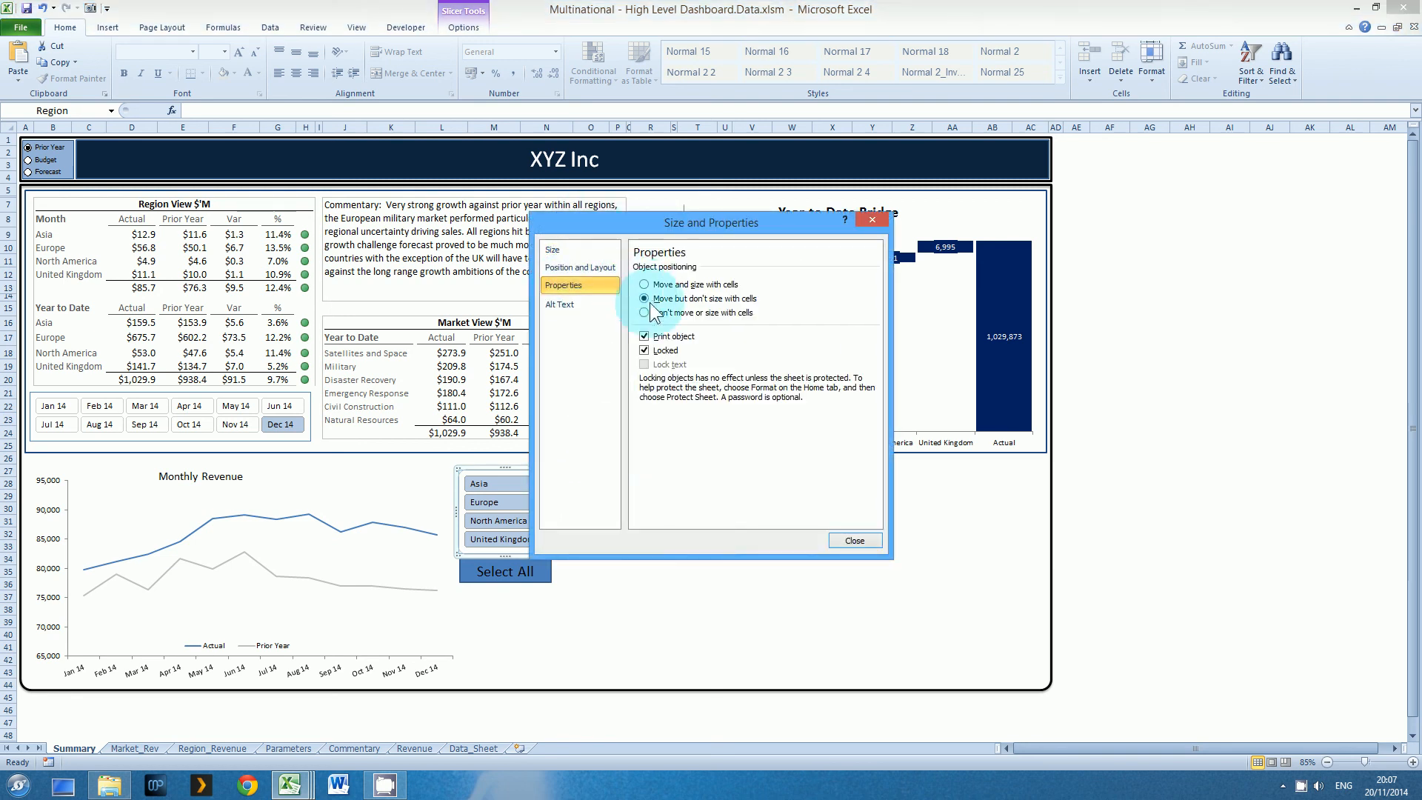
pyautogui.click(647, 312)
pyautogui.click(842, 544)
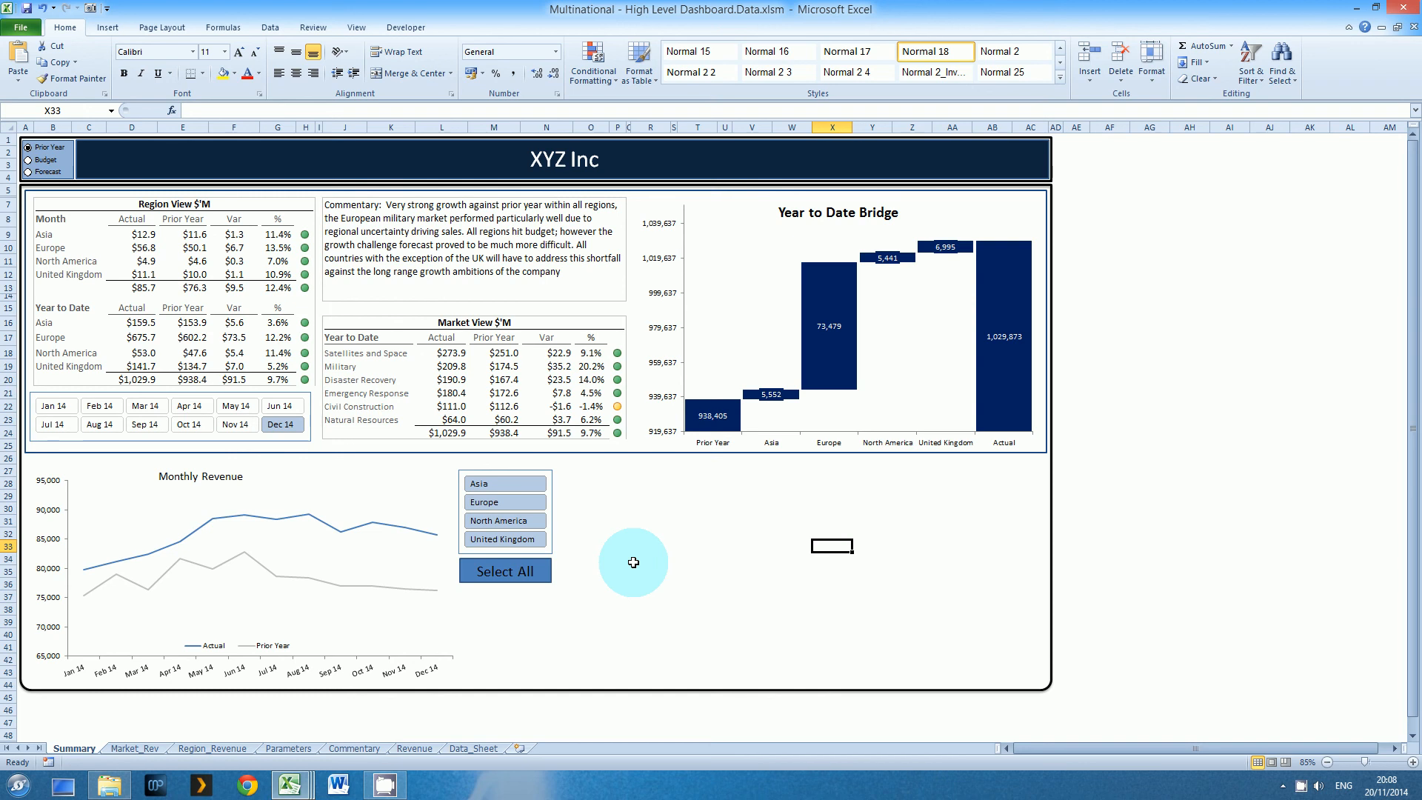
pyautogui.rightClick(1302, 787)
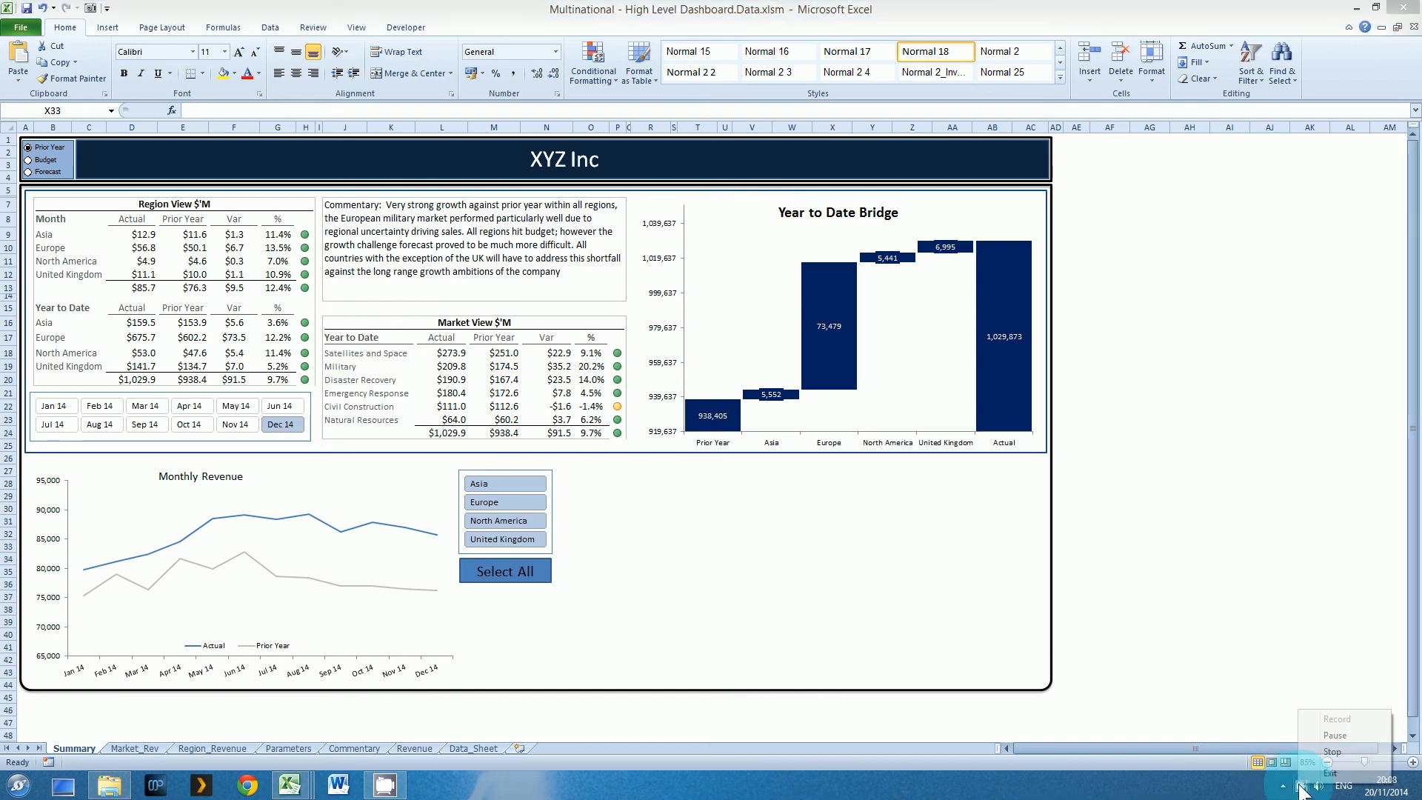
pyautogui.click(1331, 752)
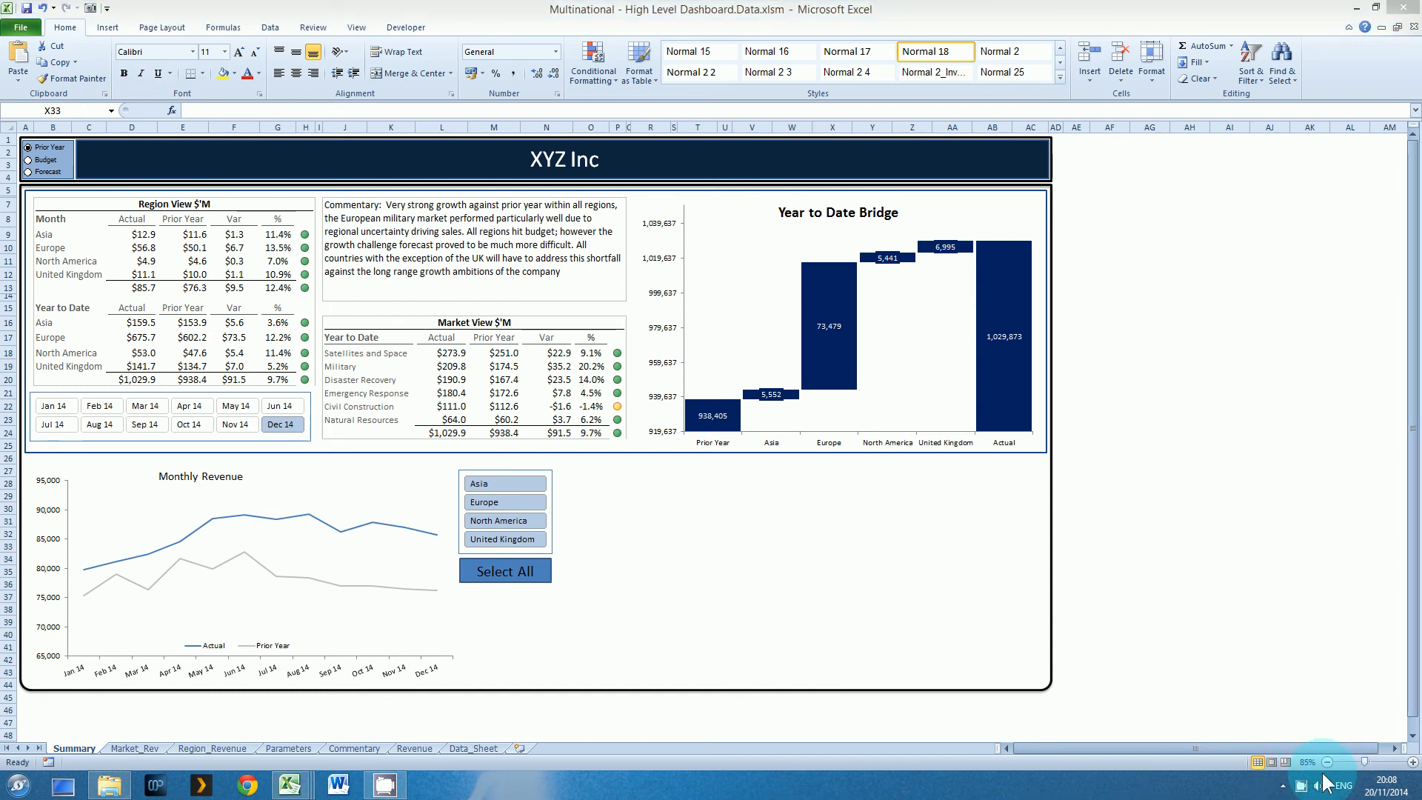